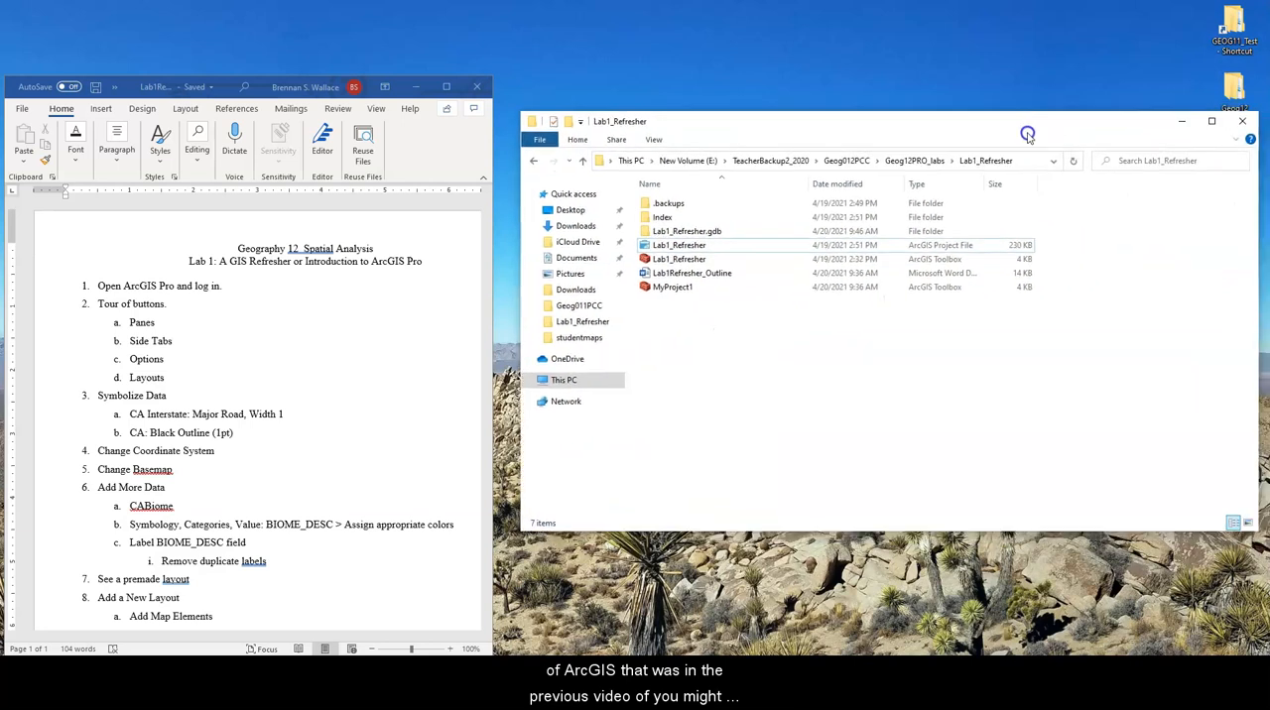
# Open the Lab1_Refresher project in ArcGIS Pro and fit its window beside the narrowed Word lab outline
pyautogui.doubleClick(693, 240)
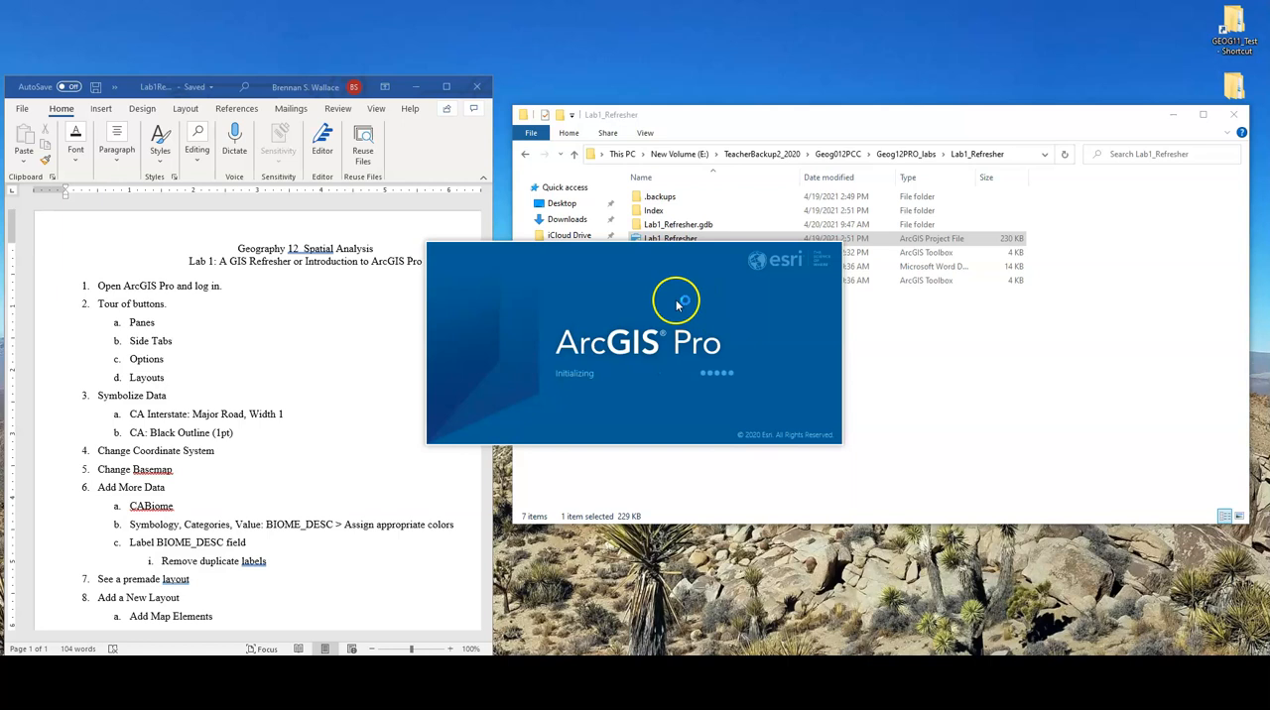
pyautogui.moveTo(130, 87); pyautogui.dragTo(127, 13)
pyautogui.moveTo(485, 585); pyautogui.dragTo(318, 634)
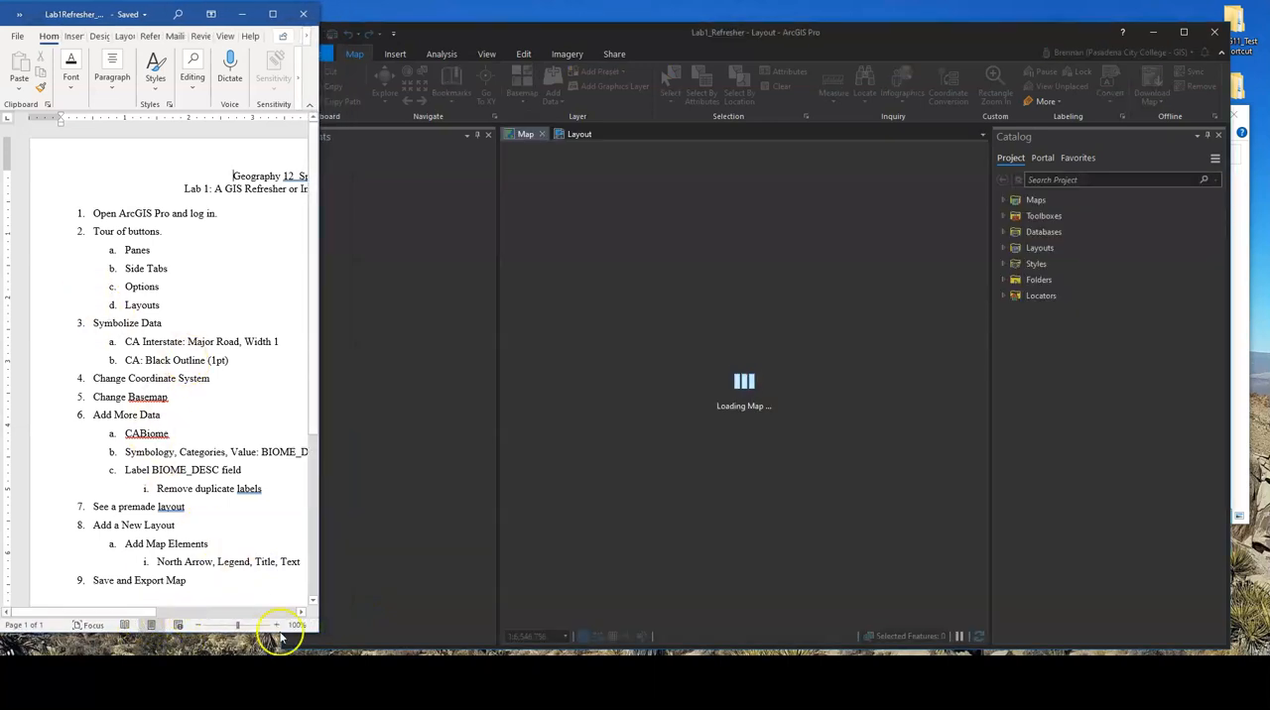
pyautogui.moveTo(317, 633); pyautogui.dragTo(257, 639)
pyautogui.moveTo(88, 620)
pyautogui.mouseDown()
pyautogui.moveTo(124, 624)
pyautogui.moveTo(108, 626)
pyautogui.mouseUp()
pyautogui.moveTo(622, 33); pyautogui.dragTo(660, 9)
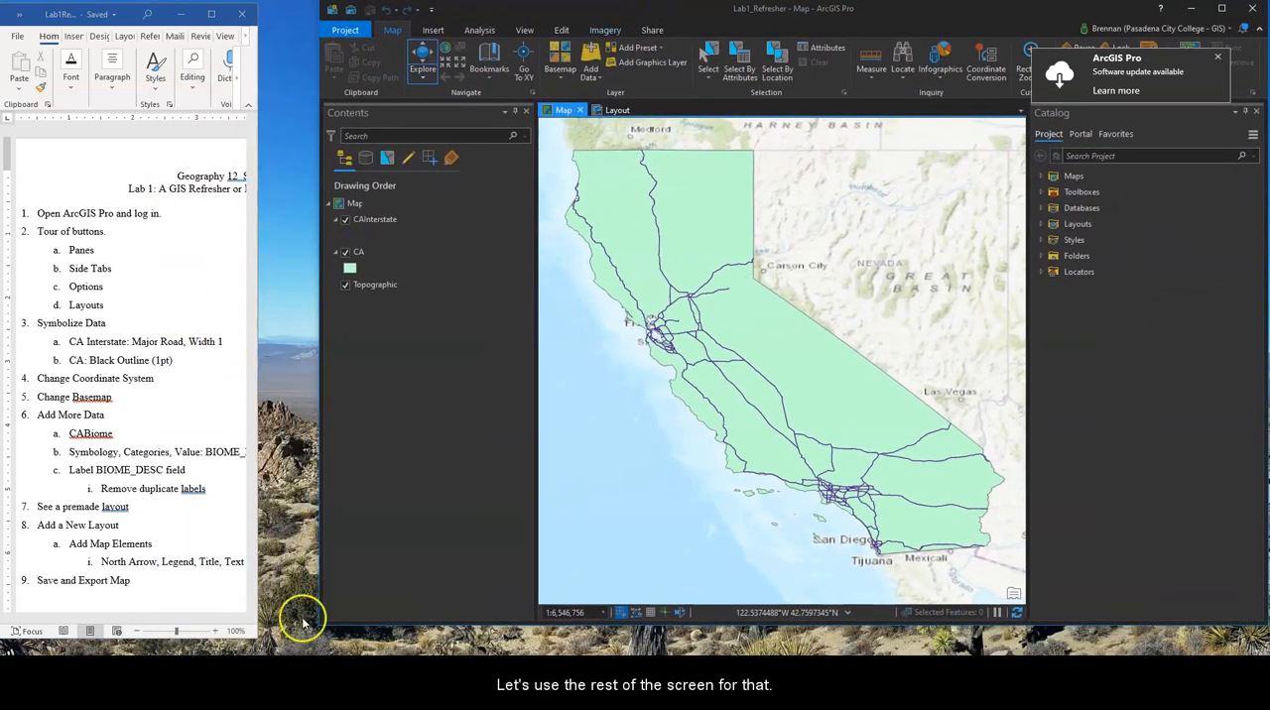
pyautogui.moveTo(319, 623); pyautogui.dragTo(257, 653)
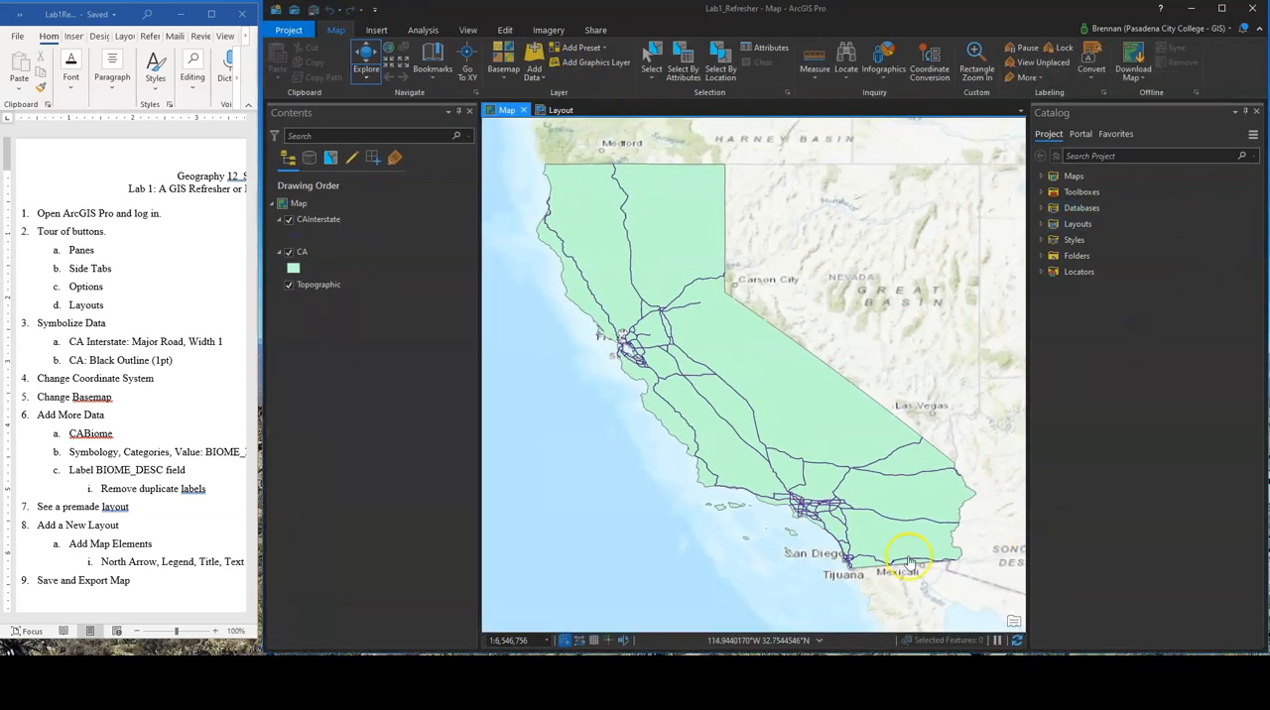
# Close the extra ArcGIS Pro window showing the world map without saving changes to Lab1_Refresher
pyautogui.moveTo(500, 696)
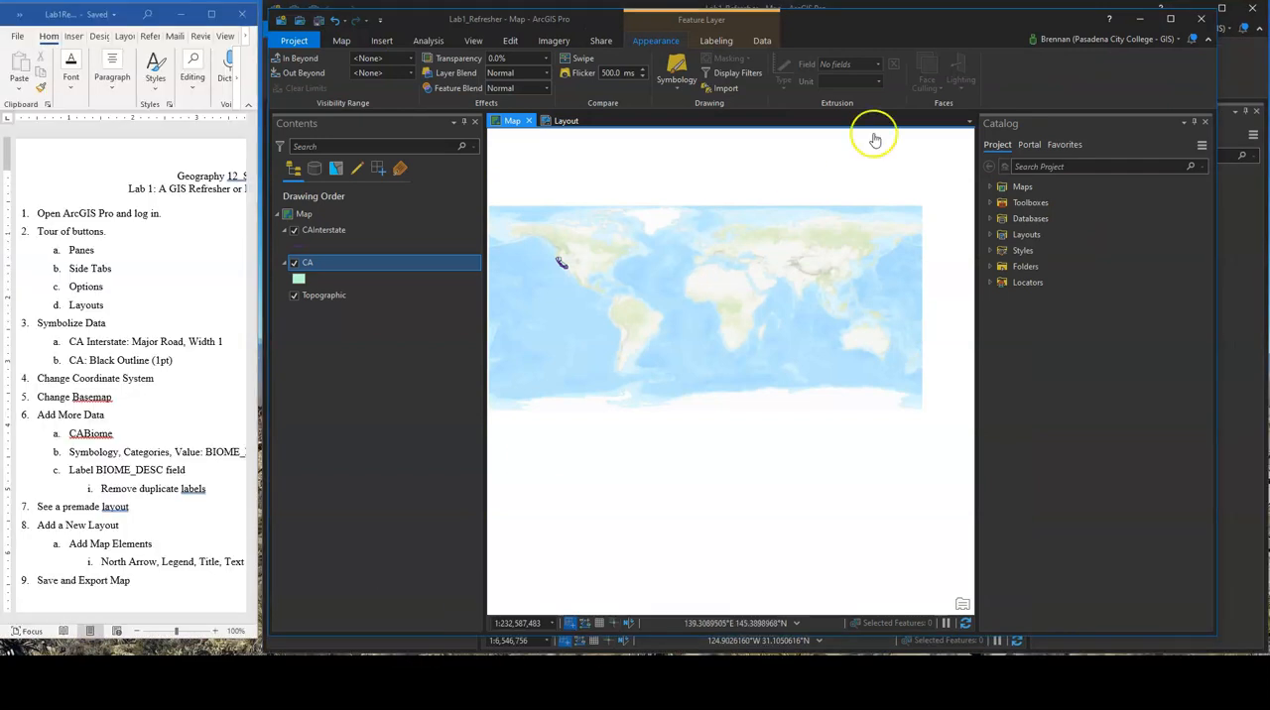
pyautogui.click(1202, 17)
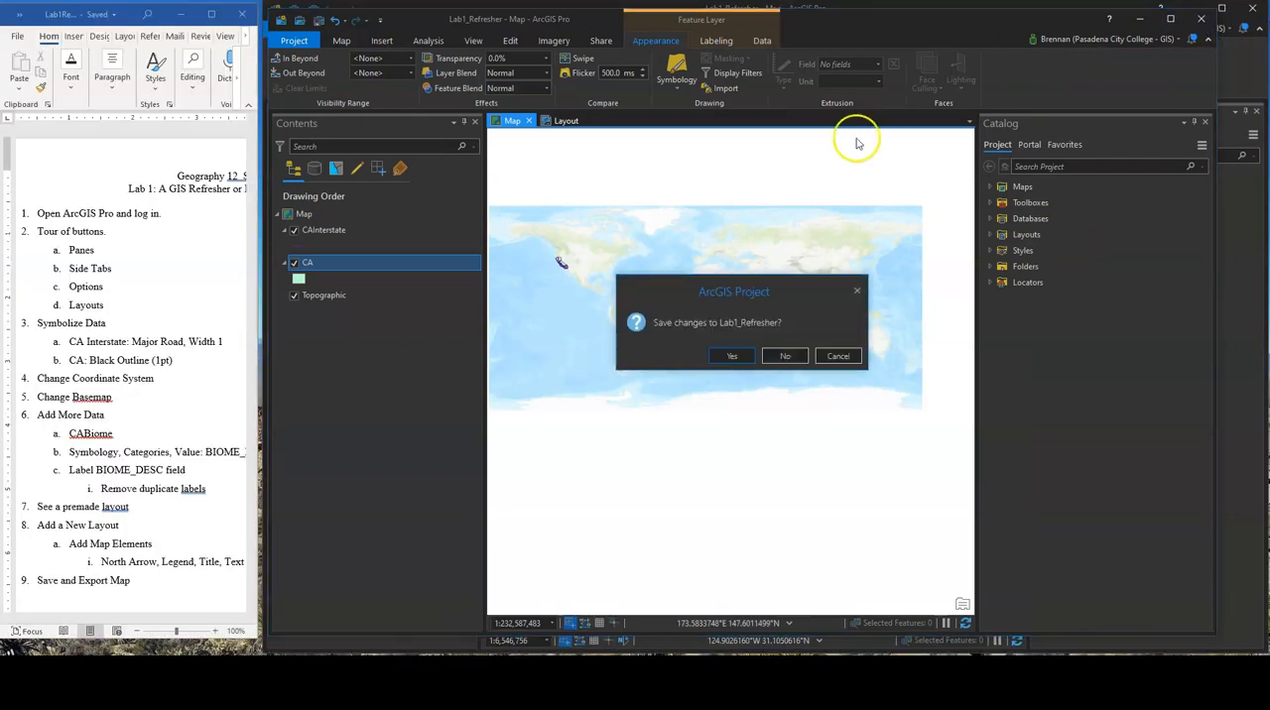
pyautogui.click(794, 357)
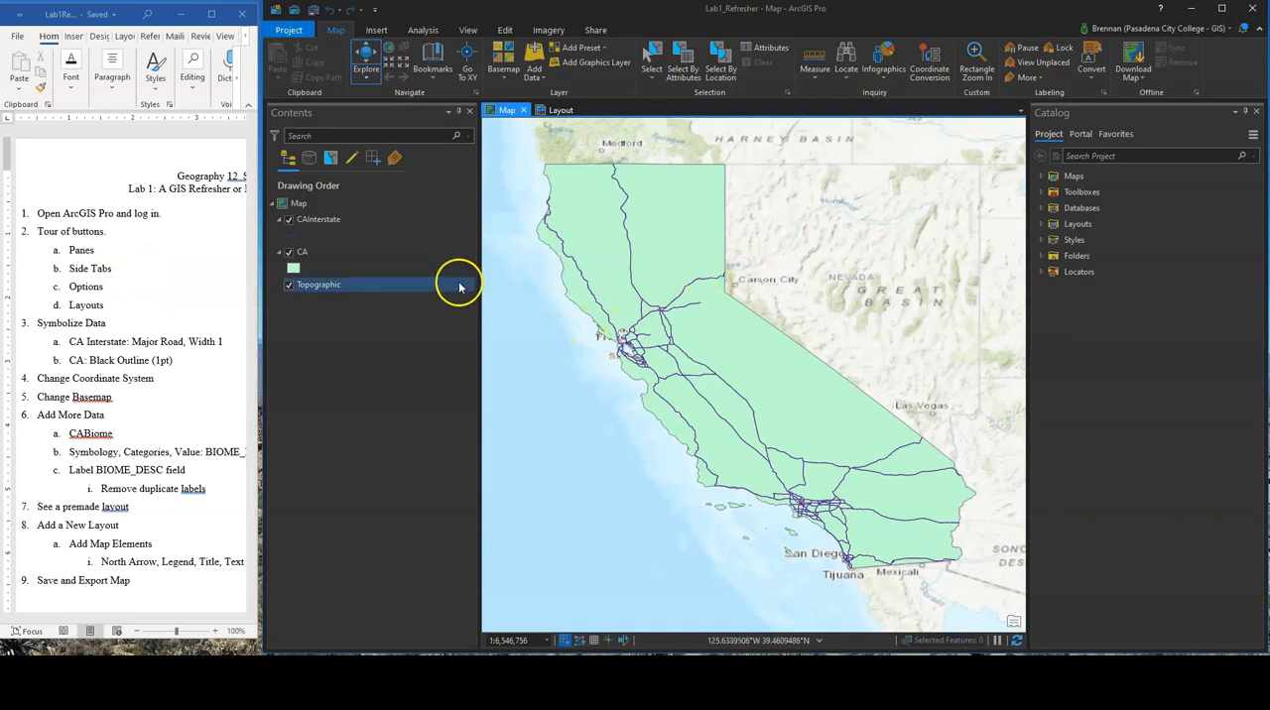
pyautogui.click(367, 222)
pyautogui.click(352, 303)
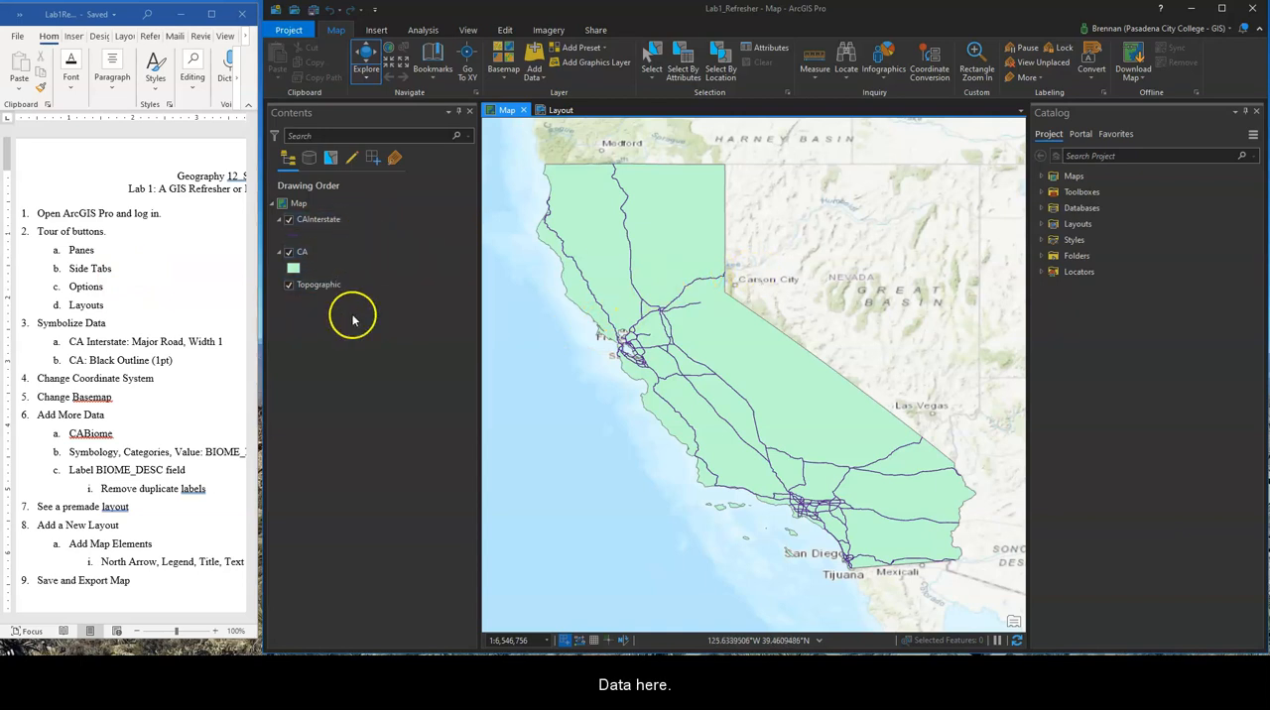
pyautogui.click(344, 378)
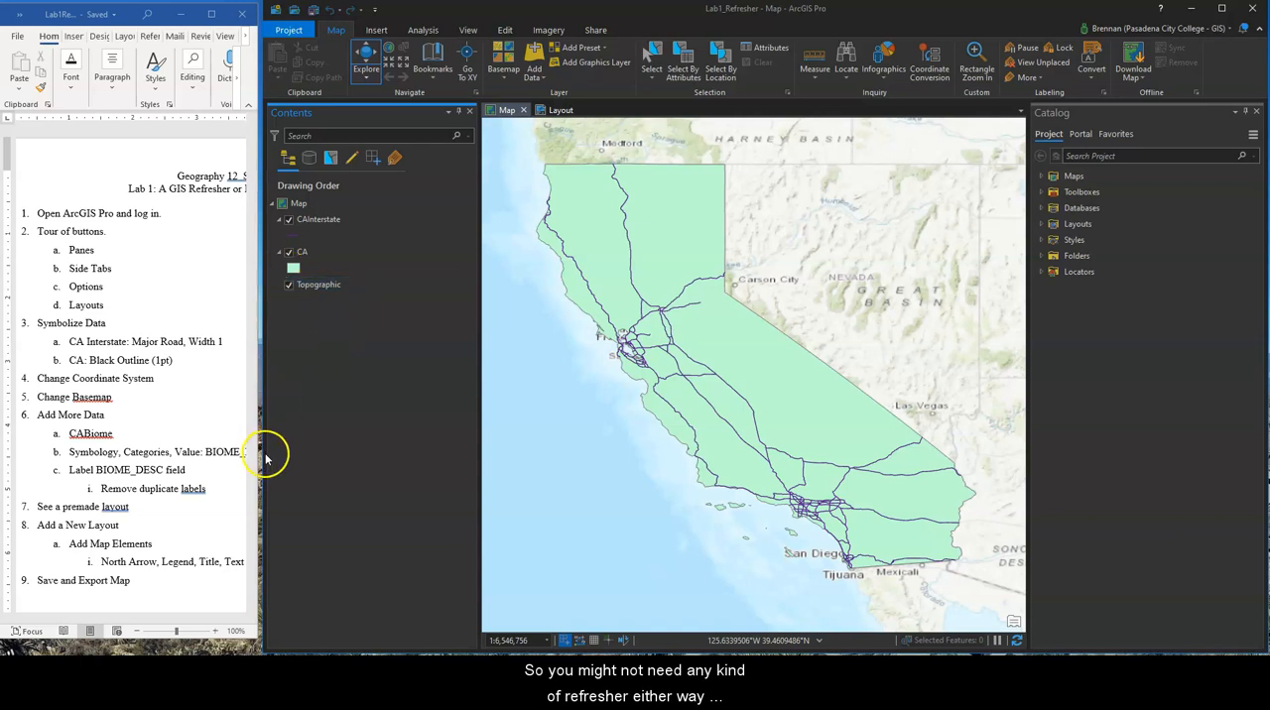
pyautogui.moveTo(263, 458); pyautogui.dragTo(260, 458)
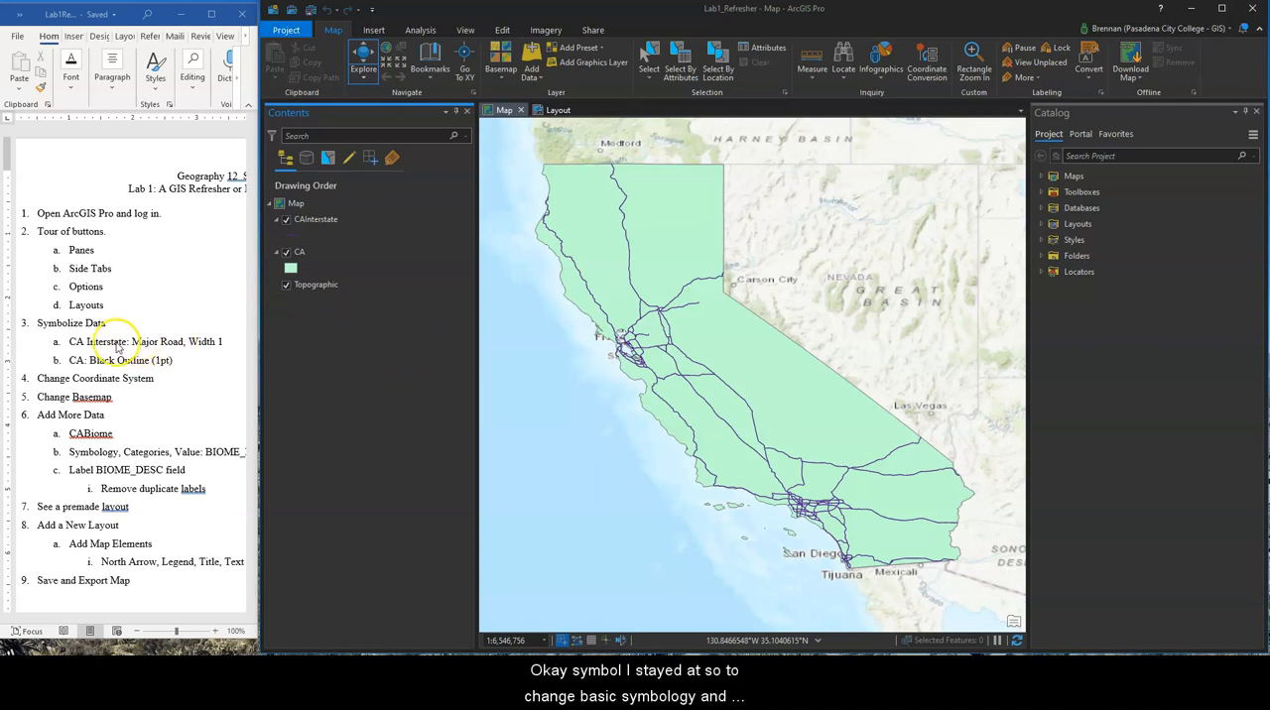
# Symbolize the CAInterstate layer with the orange Major Road line symbol and apply a line width of 1 pt
pyautogui.click(316, 222)
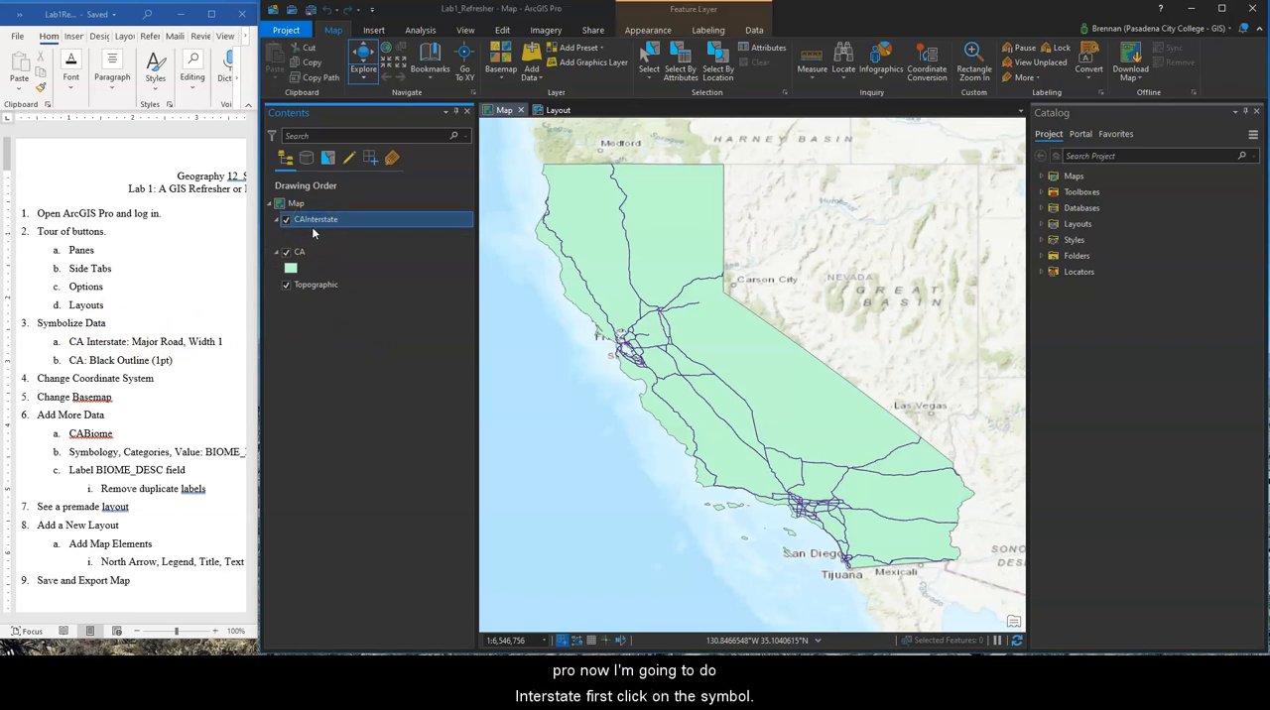
pyautogui.click(289, 237)
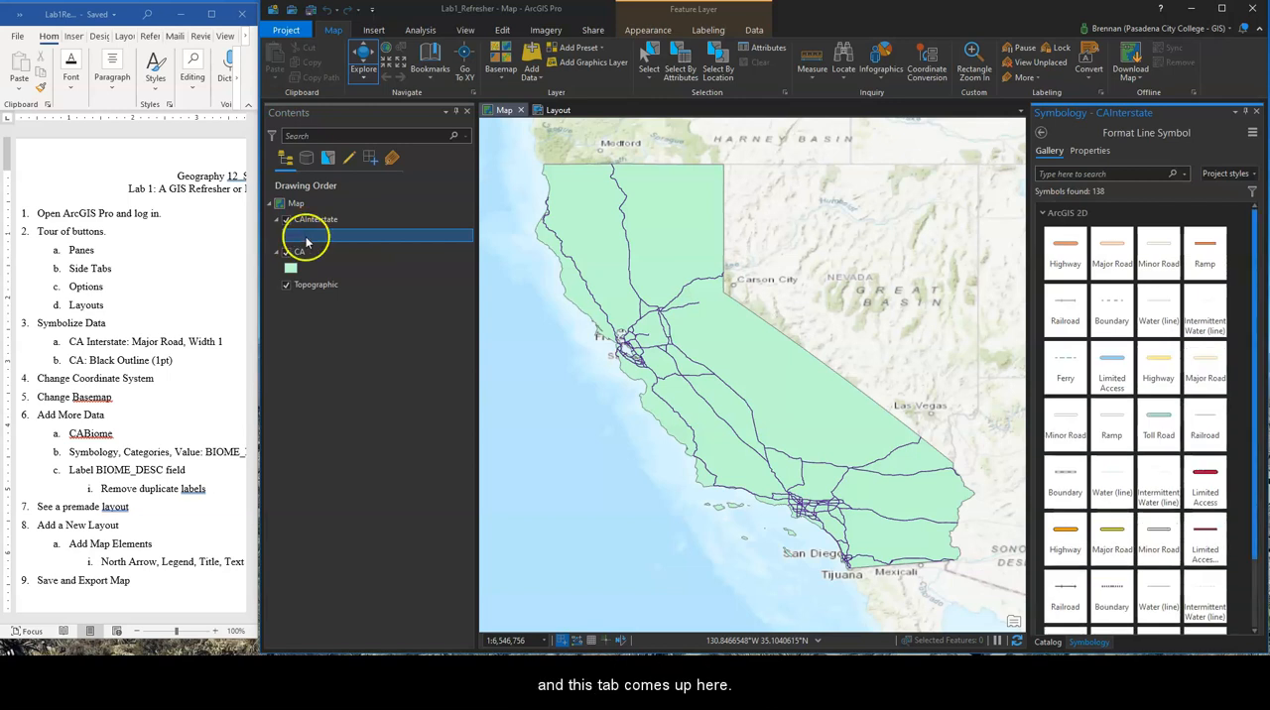
pyautogui.click(1101, 252)
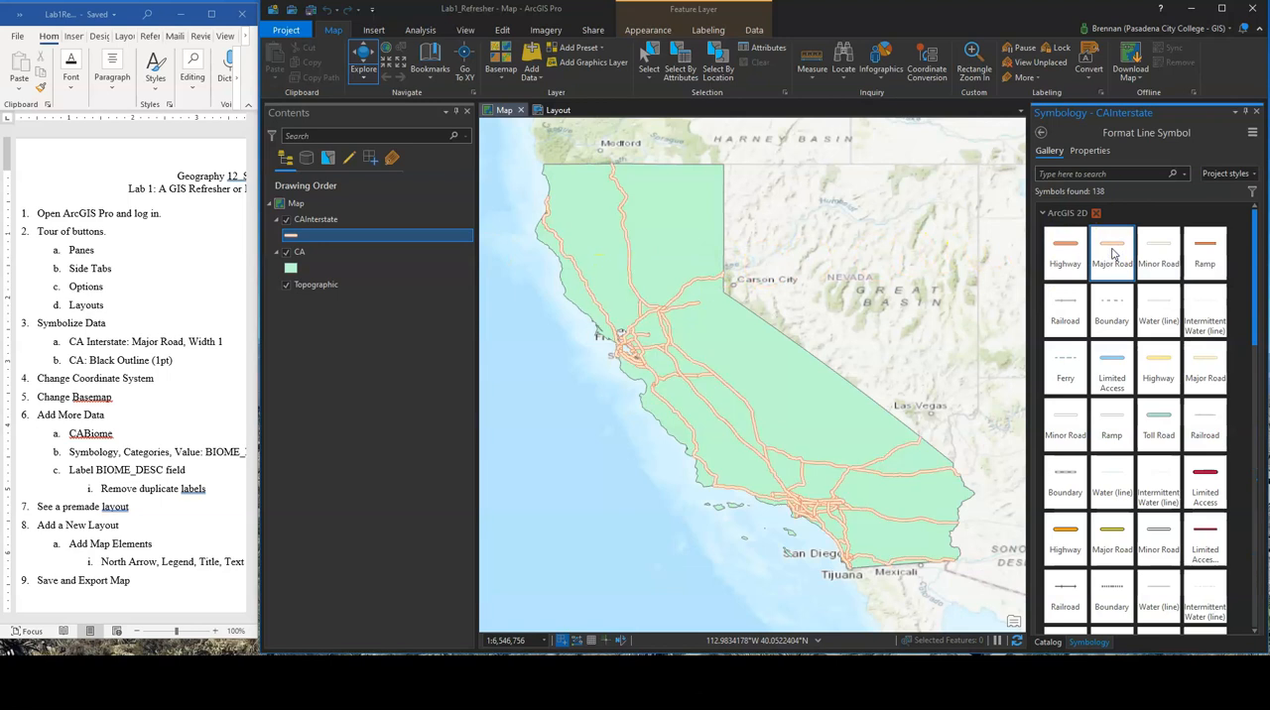
pyautogui.click(1091, 152)
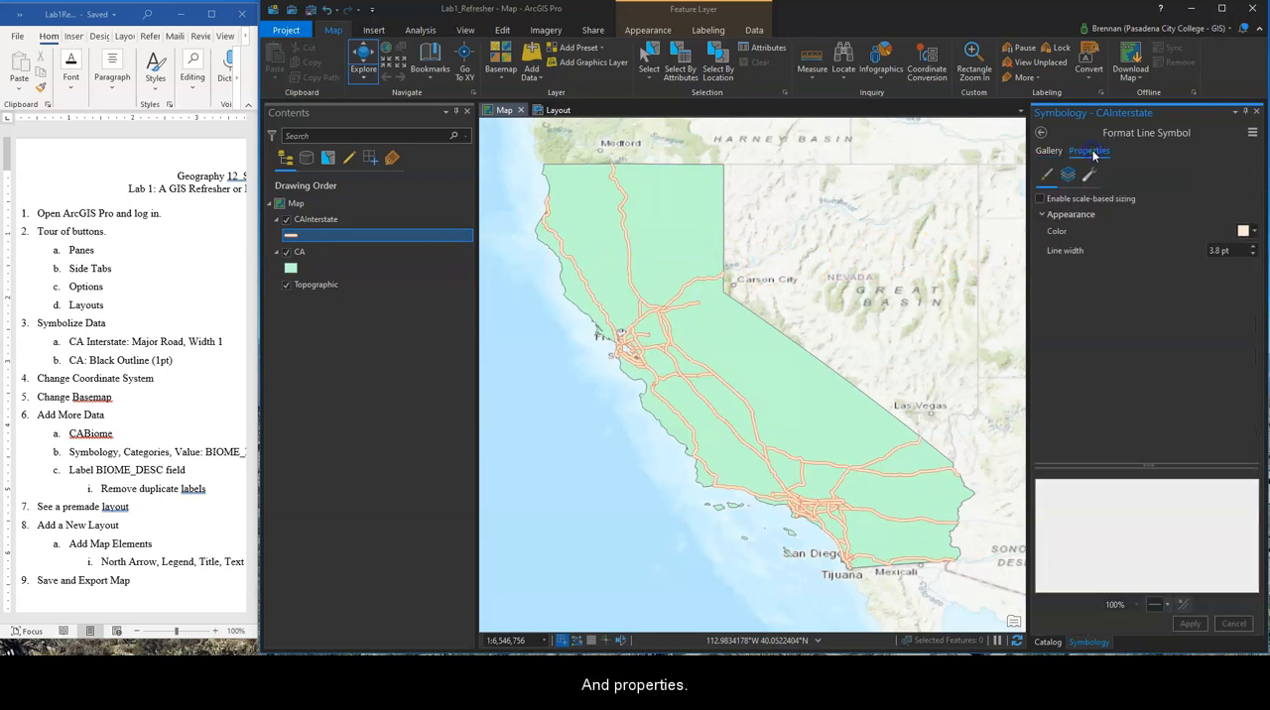
pyautogui.click(1254, 255)
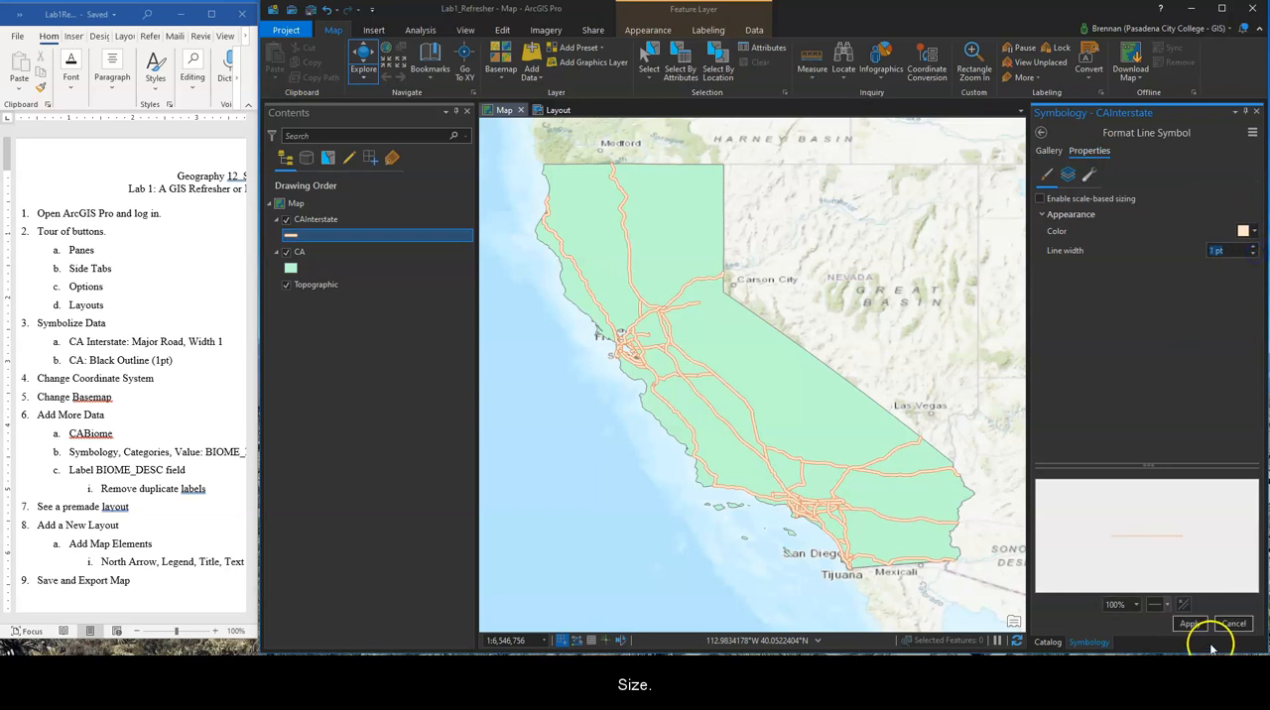
pyautogui.click(1190, 623)
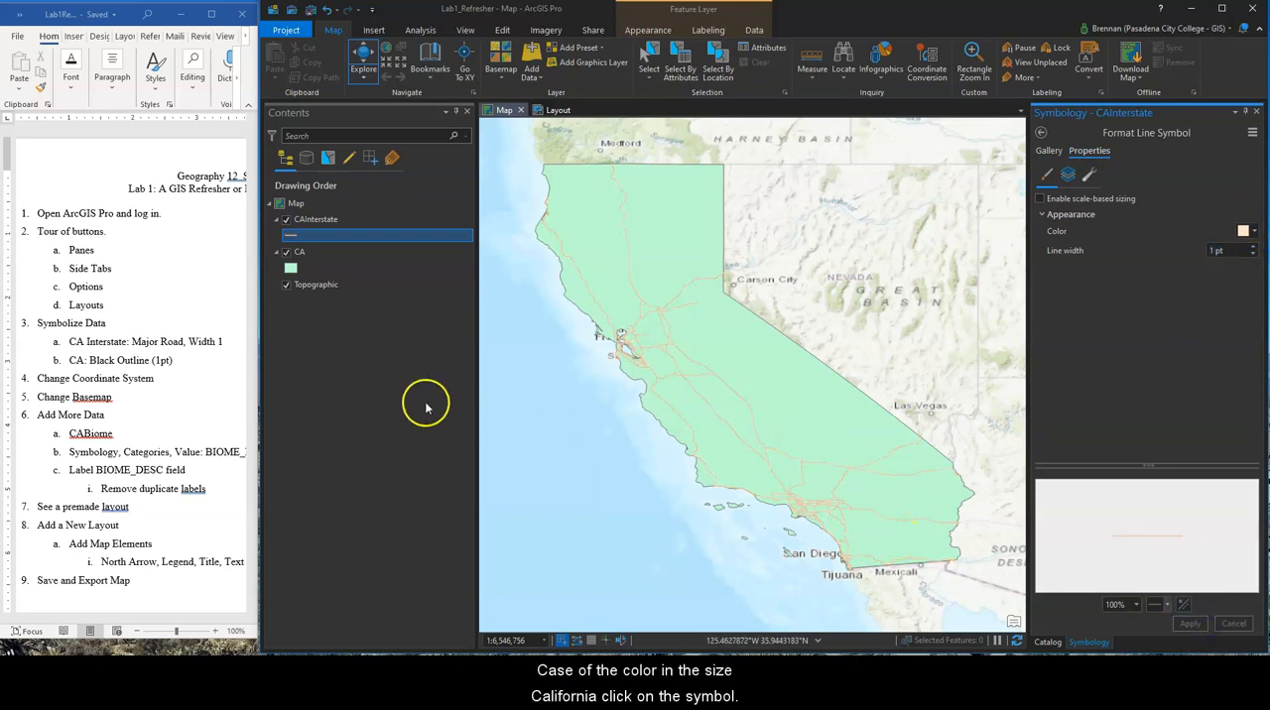
# Symbolize the CA polygon layer with the Black Outline (1pt) gallery symbol and close the symbology settings
pyautogui.click(291, 268)
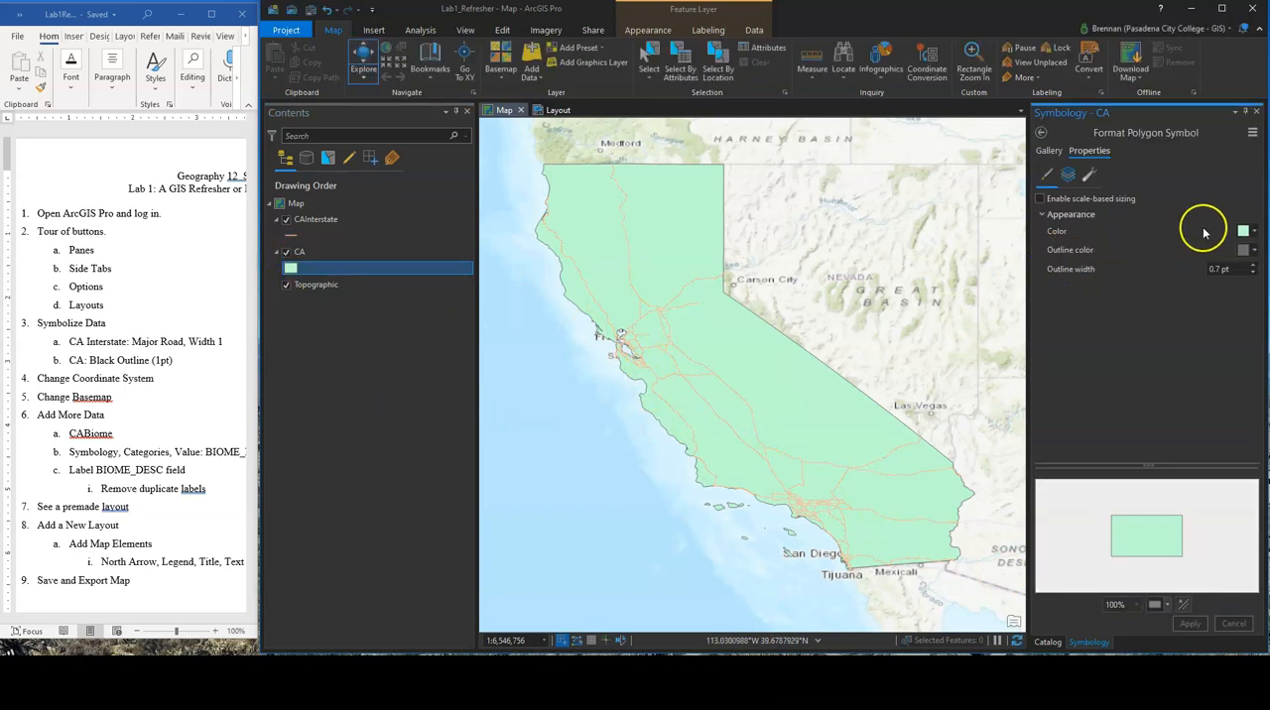
pyautogui.click(1047, 154)
pyautogui.click(1068, 254)
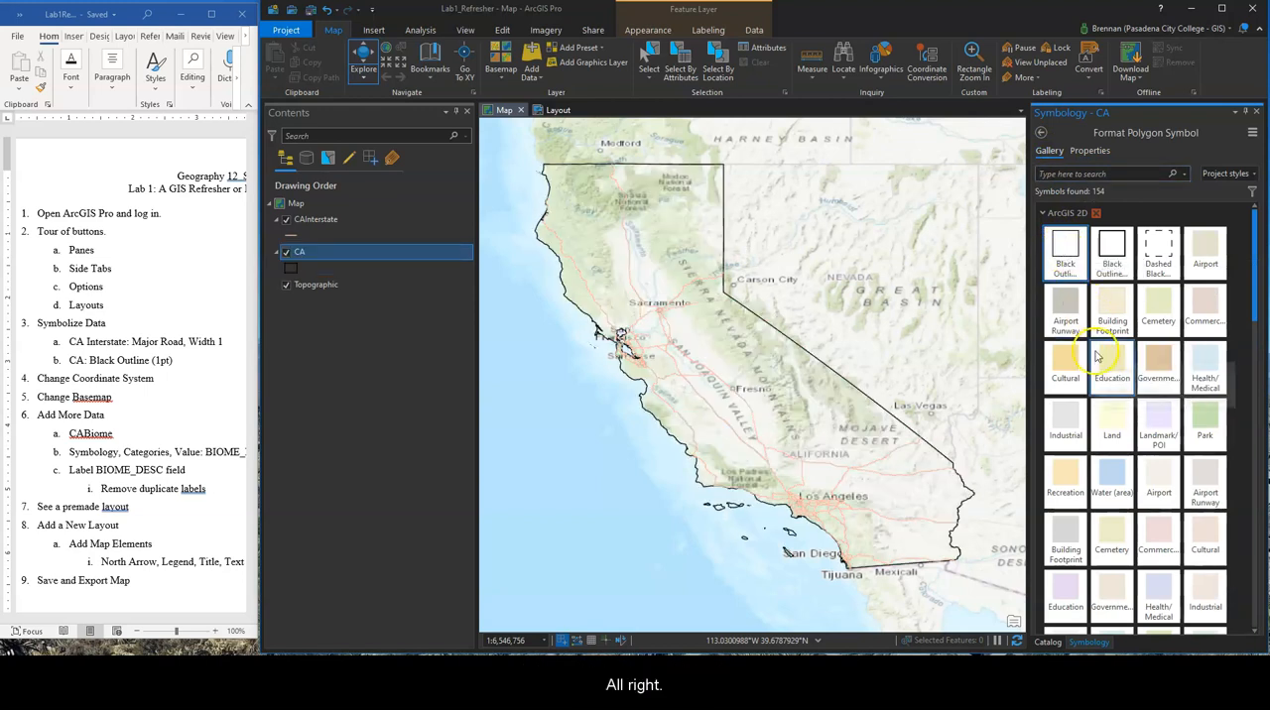
pyautogui.click(1256, 115)
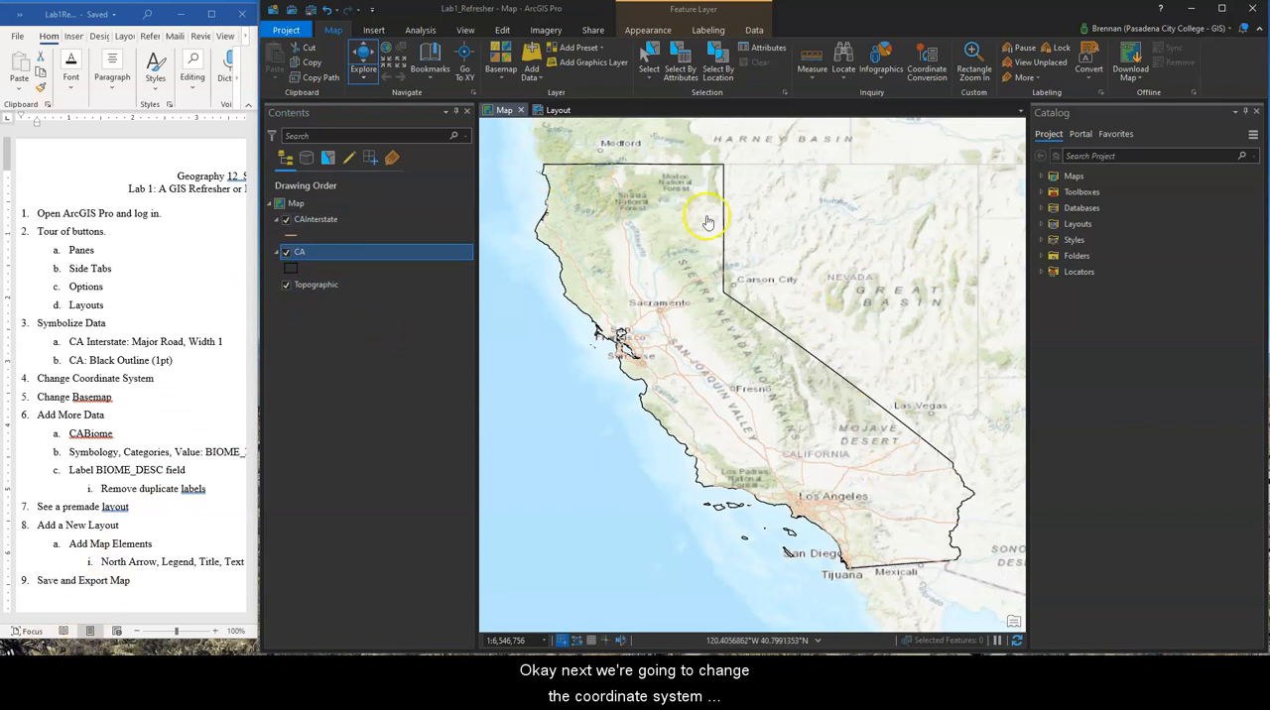
# Examine how the map's projection displays the whole world, California and the streets around Los Angeles and Lakewood at different scales
pyautogui.scroll(-2, 824, 375)
pyautogui.scroll(-3, 823, 375)
pyautogui.scroll(-4, 767, 321)
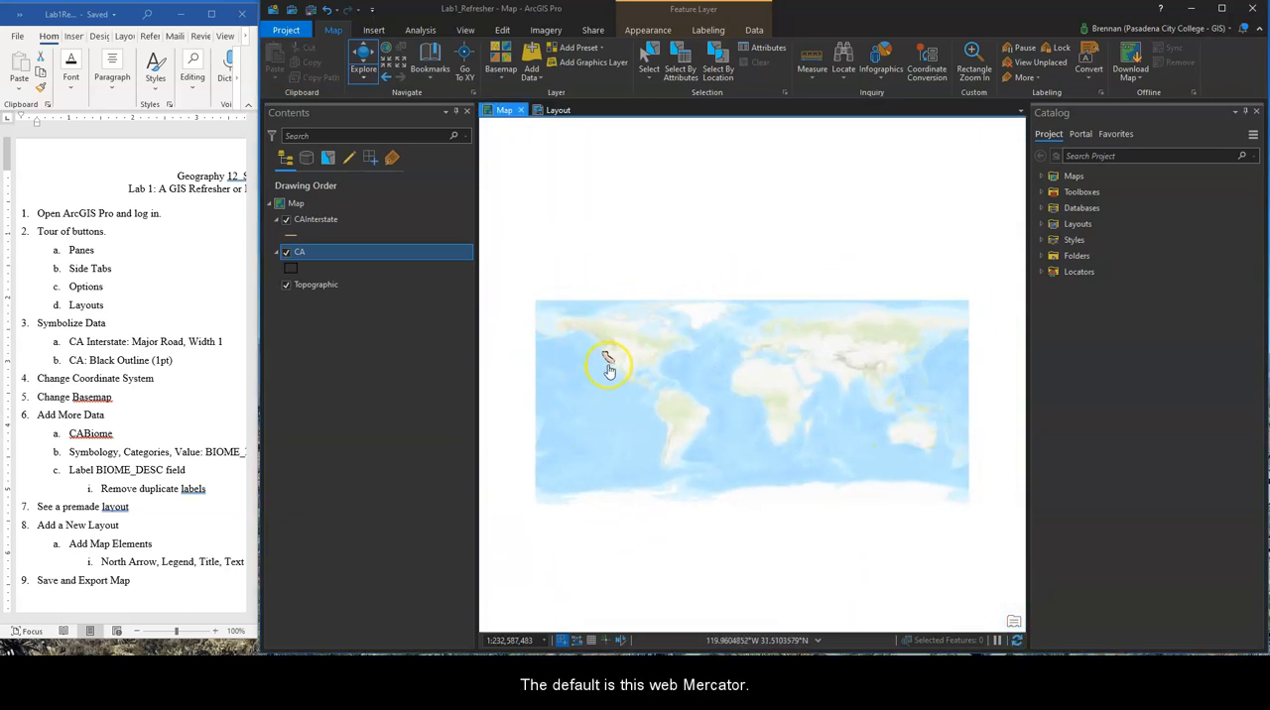
pyautogui.scroll(5, 608, 370)
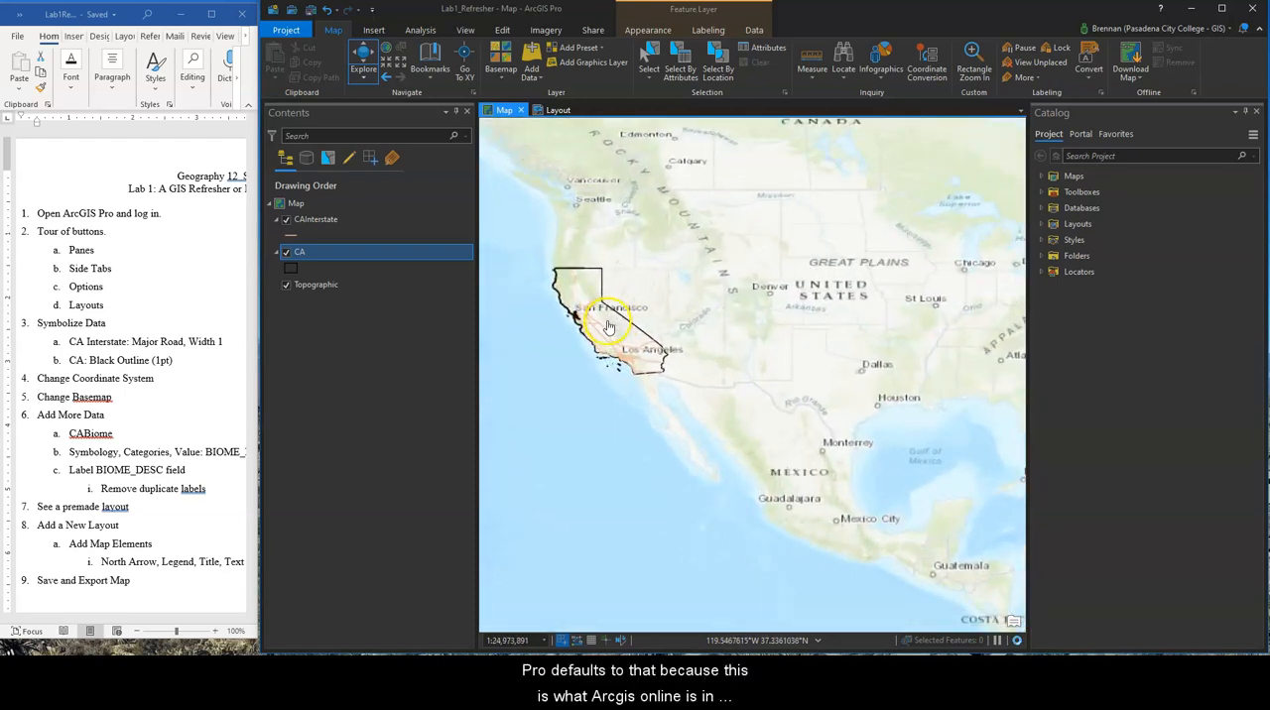
pyautogui.moveTo(608, 328); pyautogui.dragTo(718, 367)
pyautogui.scroll(3, 720, 375)
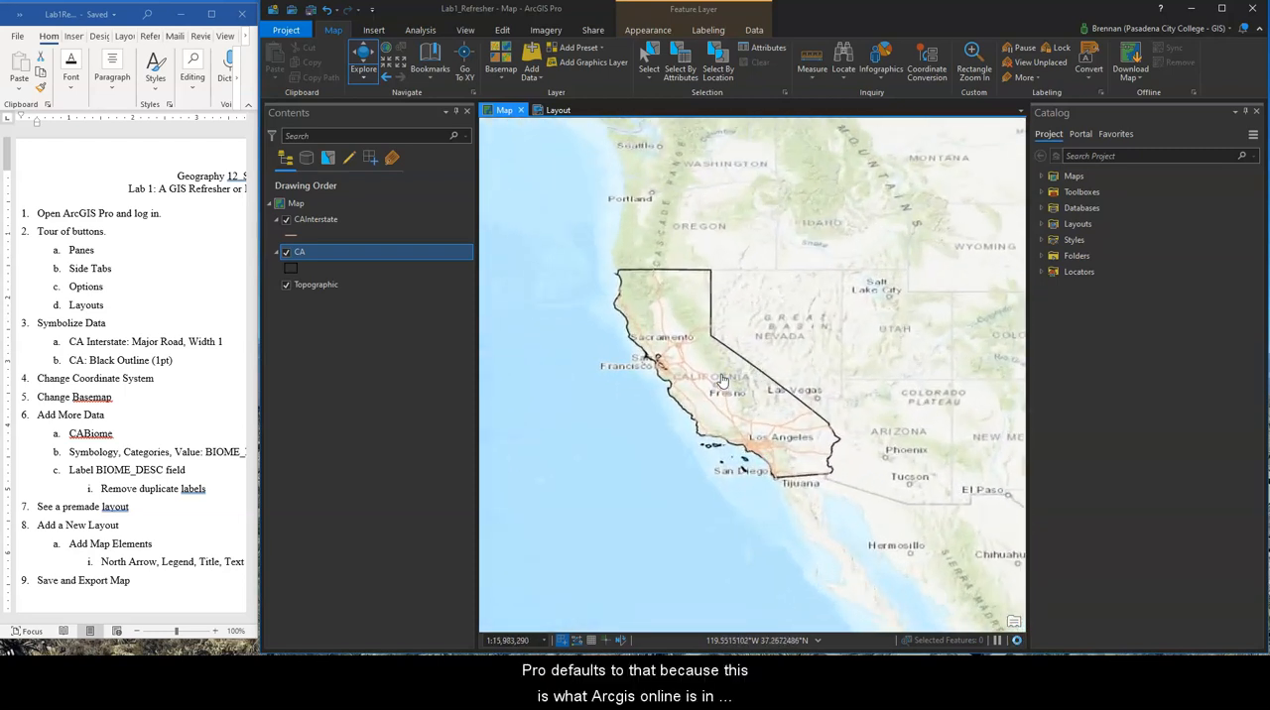
pyautogui.scroll(2, 722, 379)
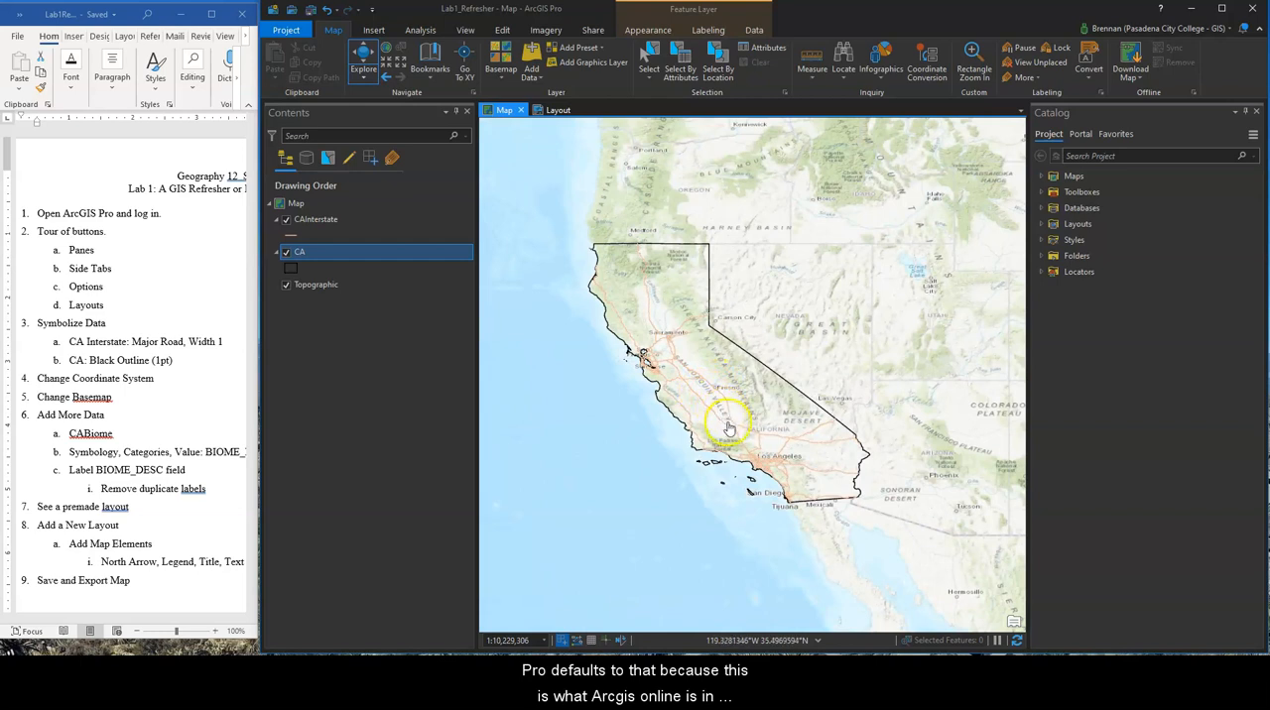
pyautogui.scroll(2, 731, 430)
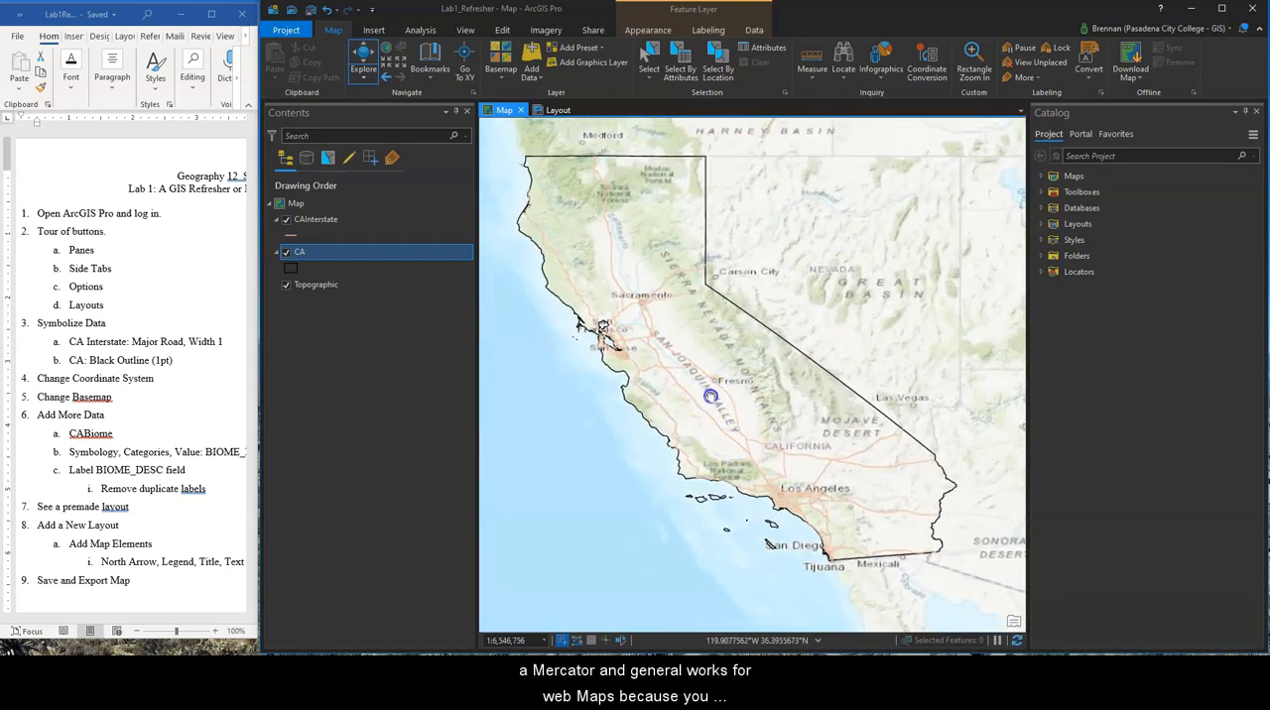
pyautogui.scroll(-4, 784, 417)
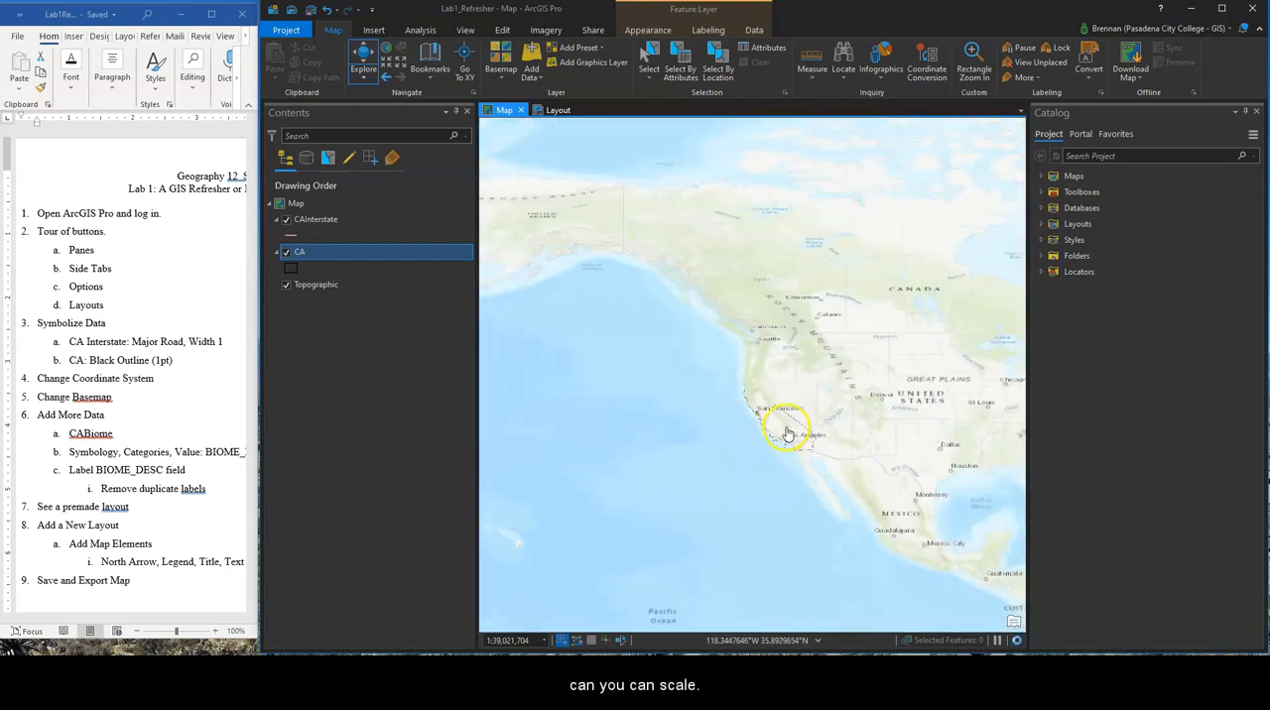
pyautogui.scroll(5, 791, 446)
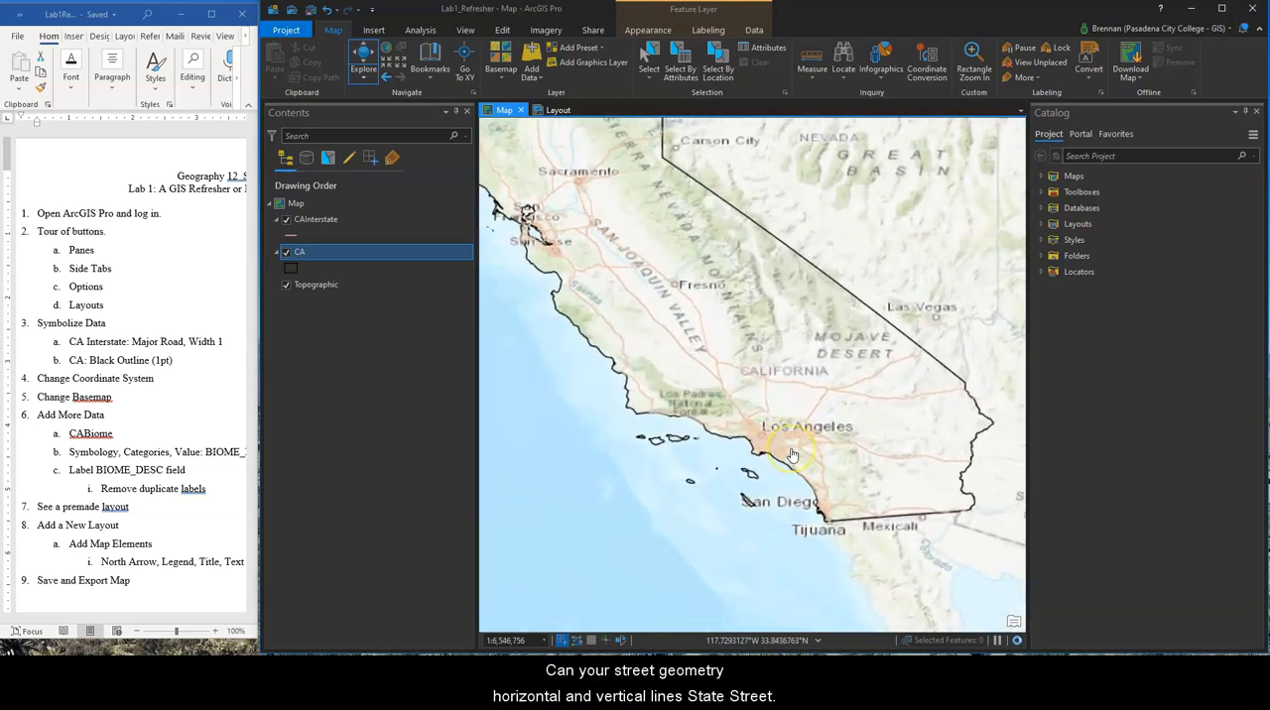
pyautogui.scroll(2, 791, 455)
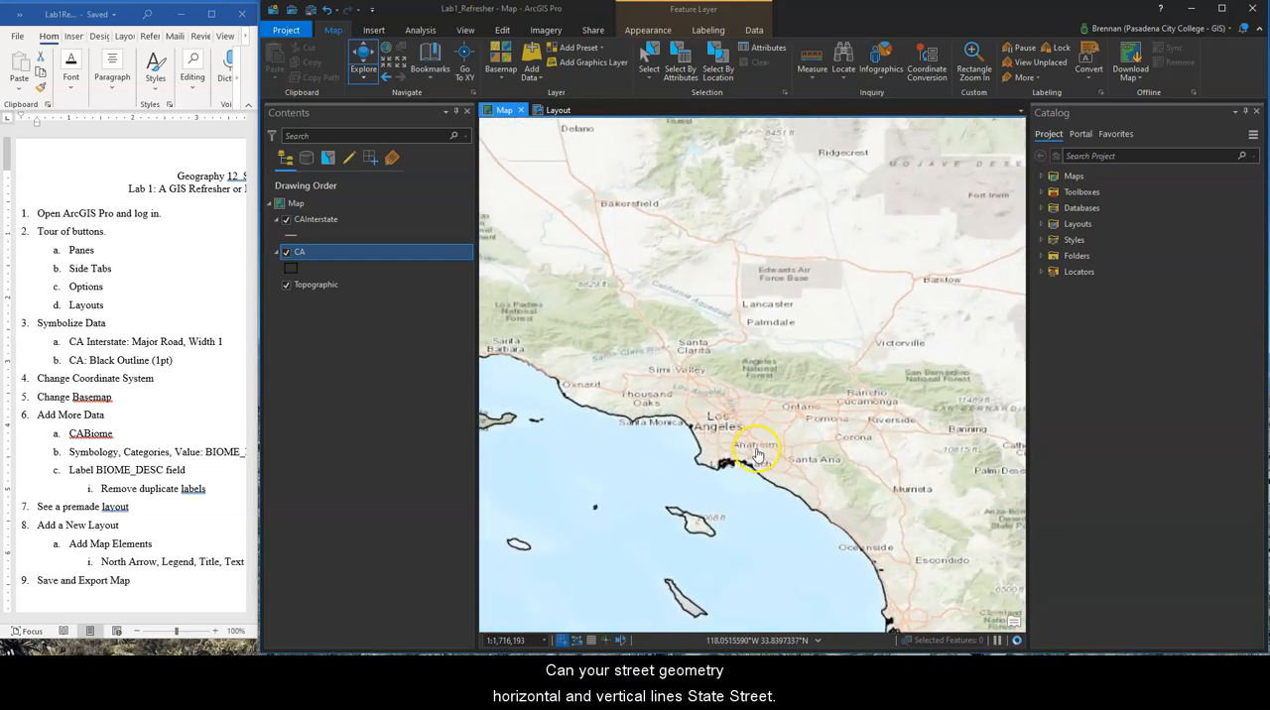
pyautogui.scroll(3, 740, 451)
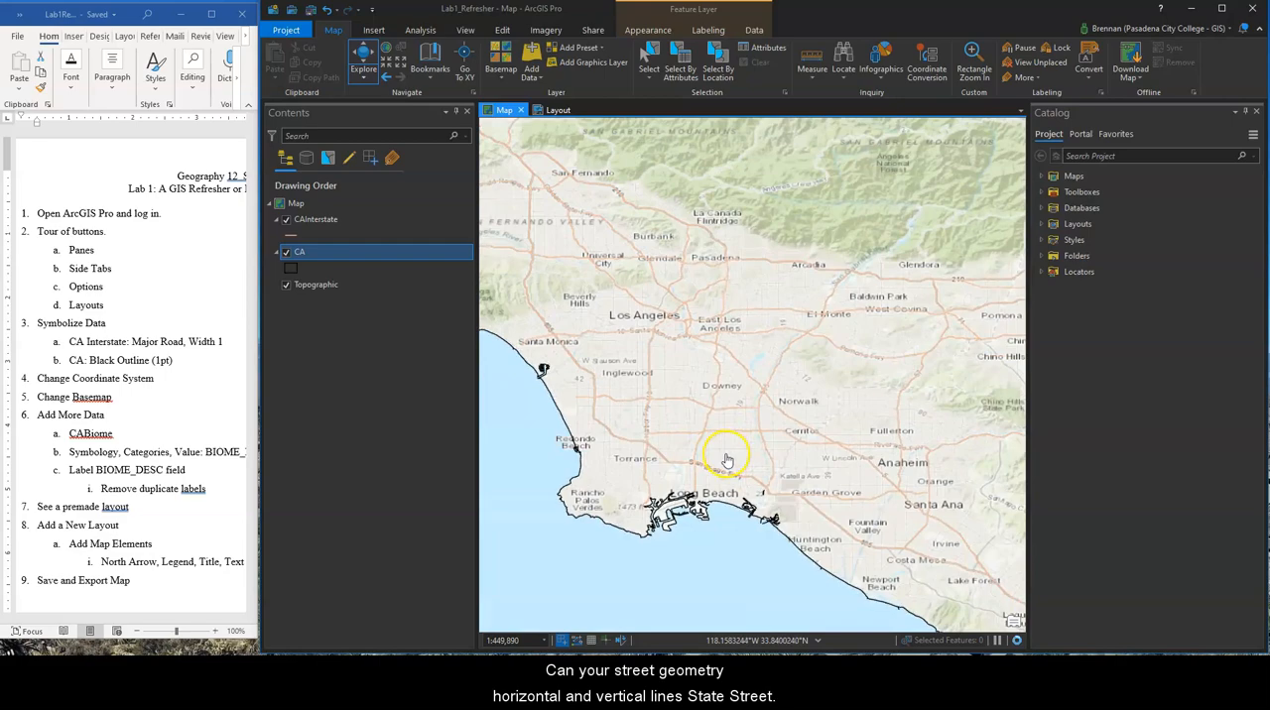
pyautogui.scroll(4, 728, 461)
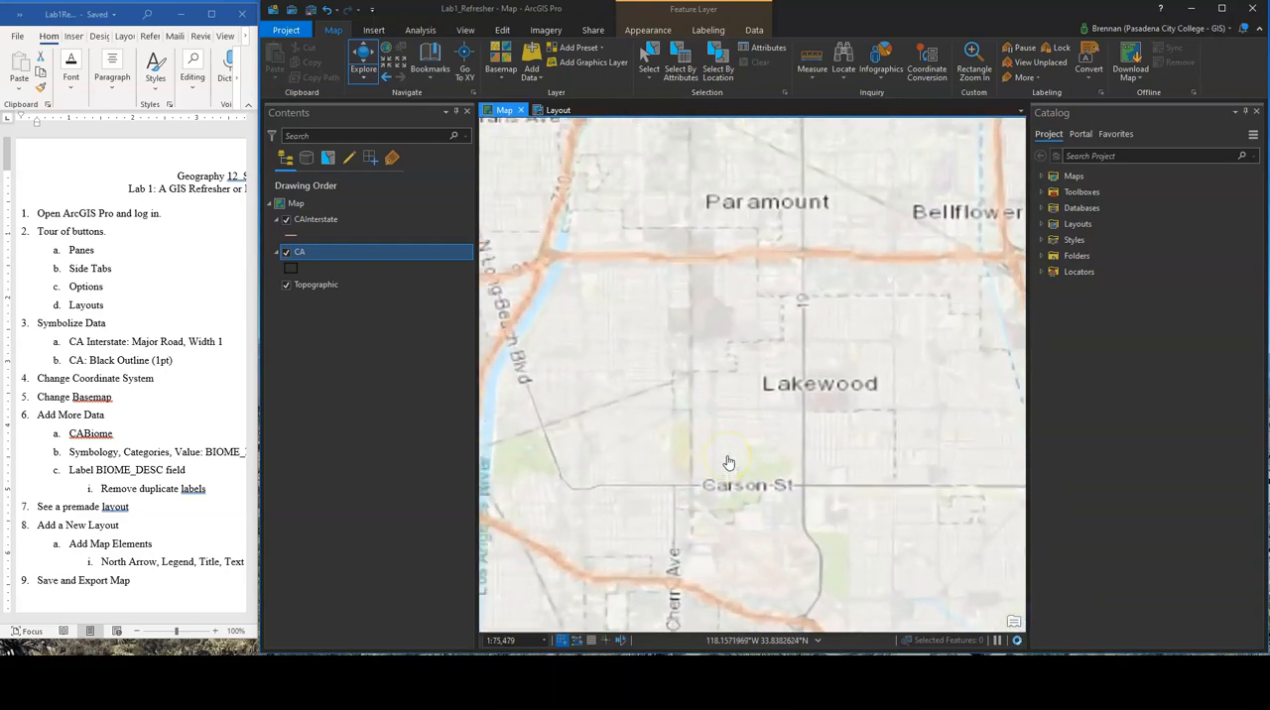
pyautogui.scroll(-8, 727, 461)
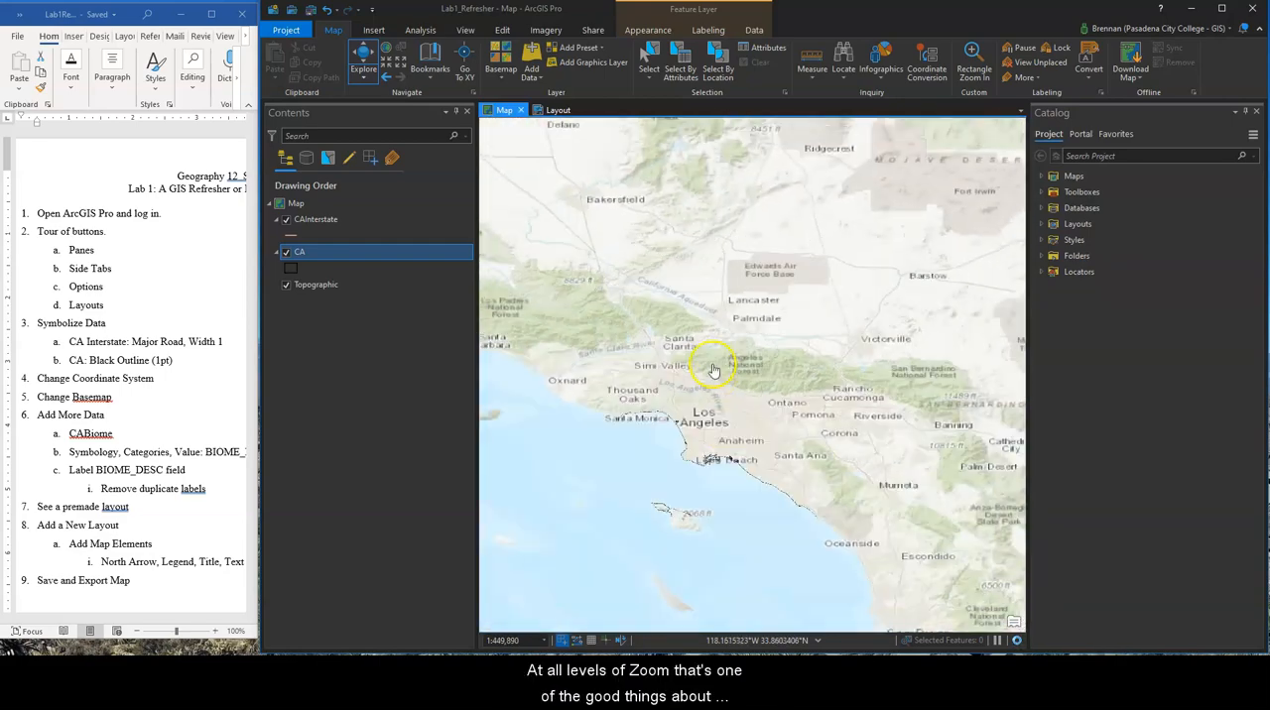
pyautogui.scroll(-3, 716, 338)
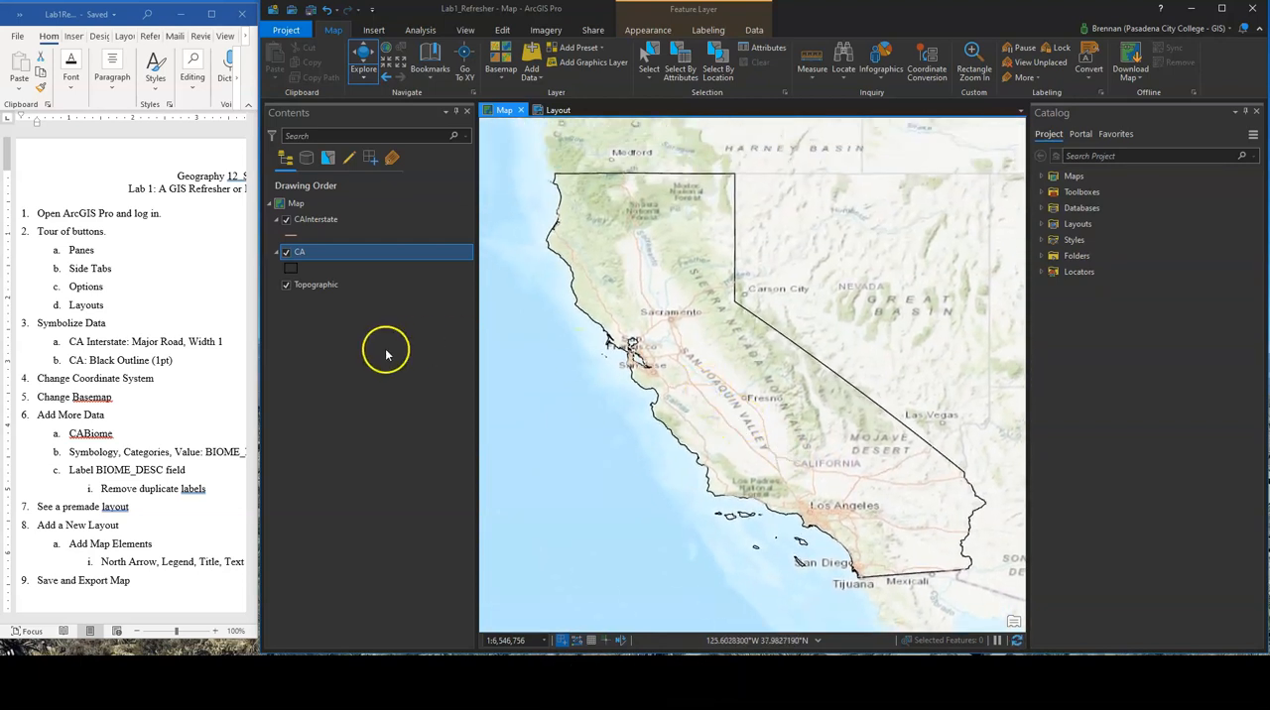
# Open the coordinate system settings in the map's properties and expand the projected coordinate systems
pyautogui.rightClick(299, 202)
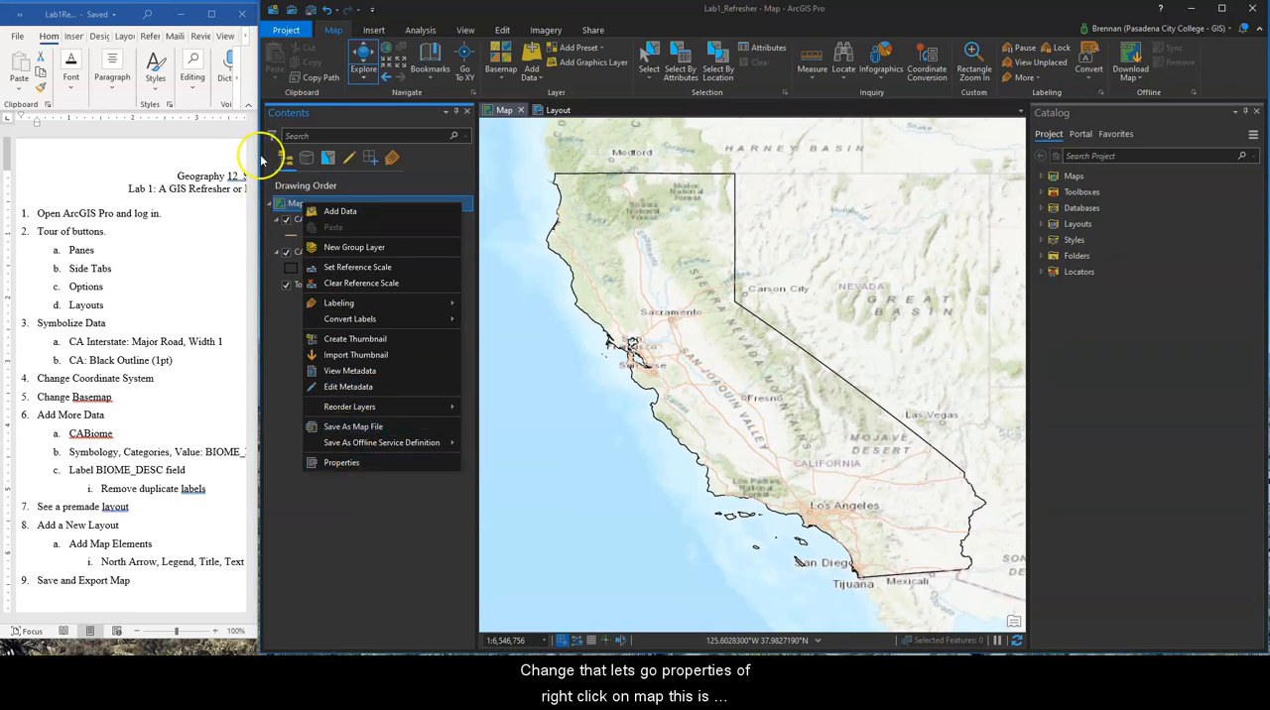
pyautogui.click(293, 202)
pyautogui.click(300, 205)
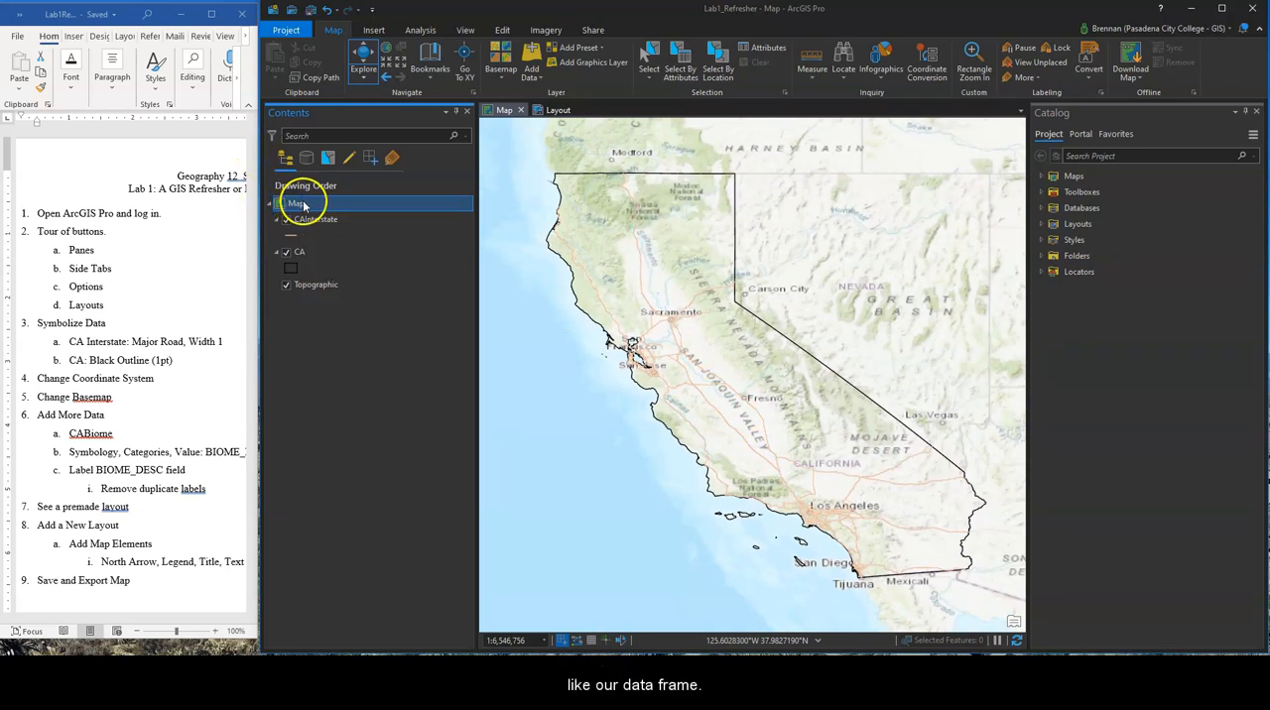
pyautogui.rightClick(303, 205)
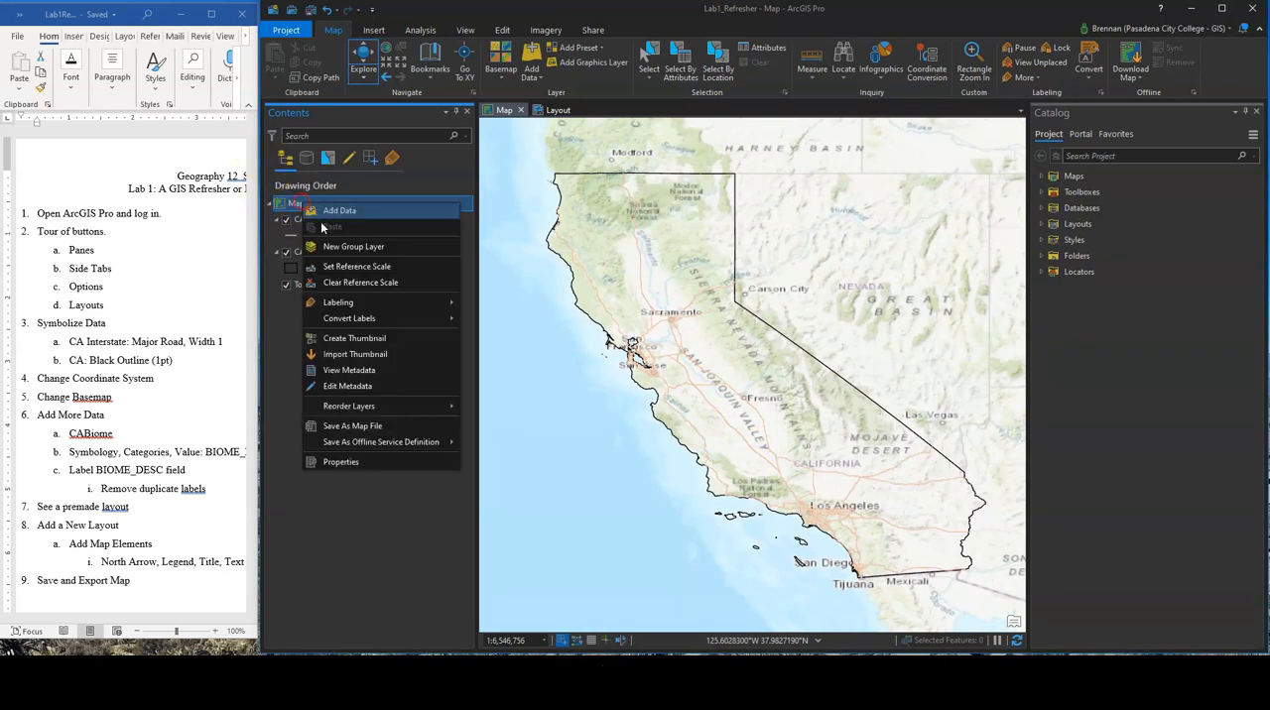
pyautogui.click(351, 463)
pyautogui.click(600, 285)
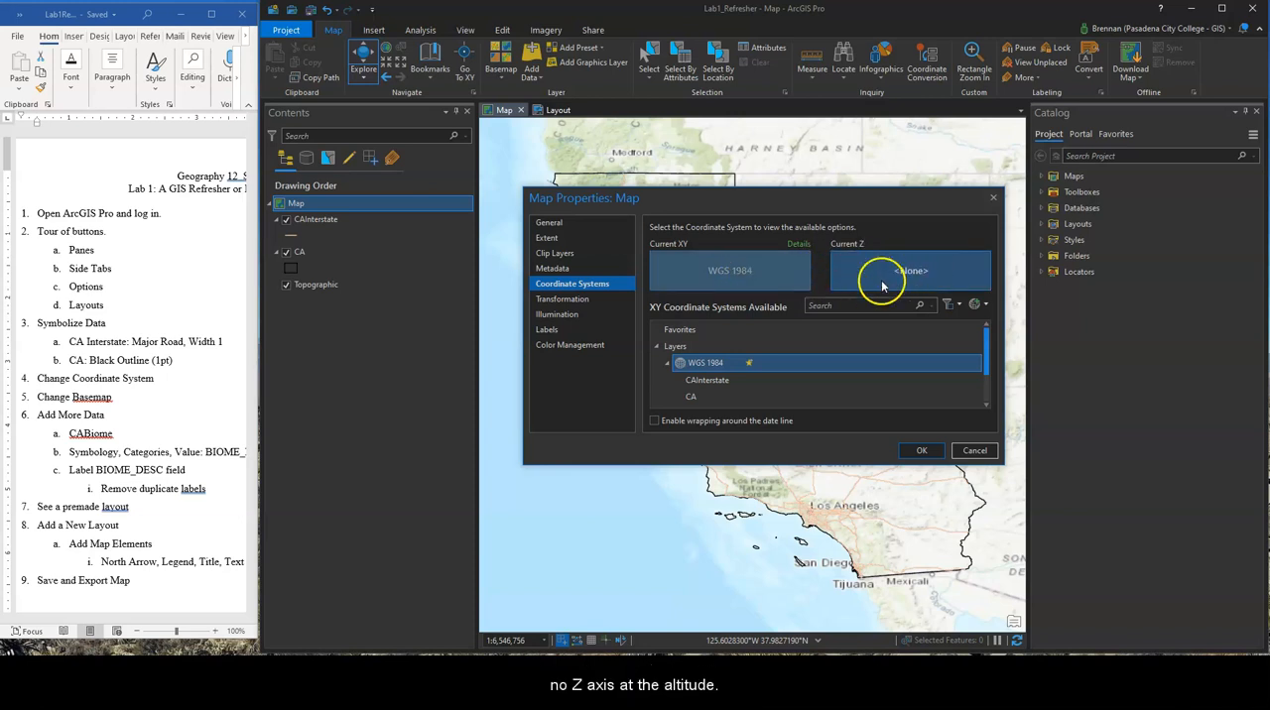
pyautogui.scroll(-1, 756, 346)
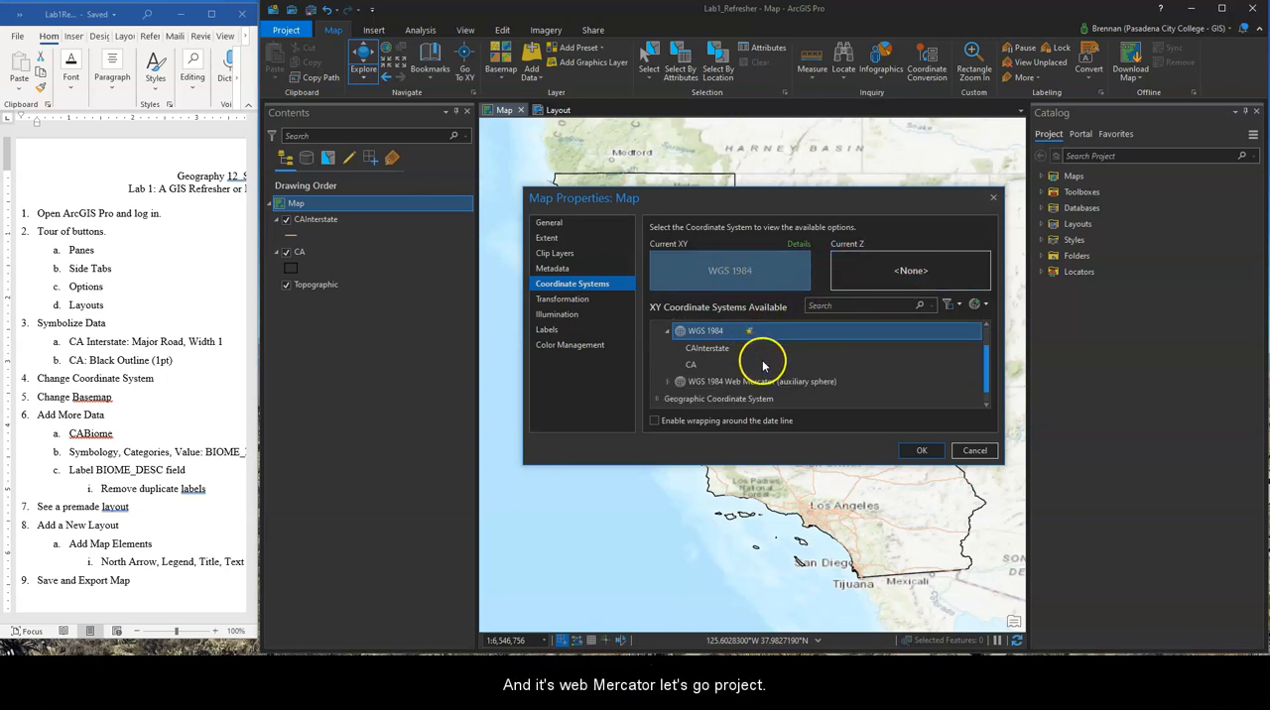
pyautogui.scroll(-1, 748, 393)
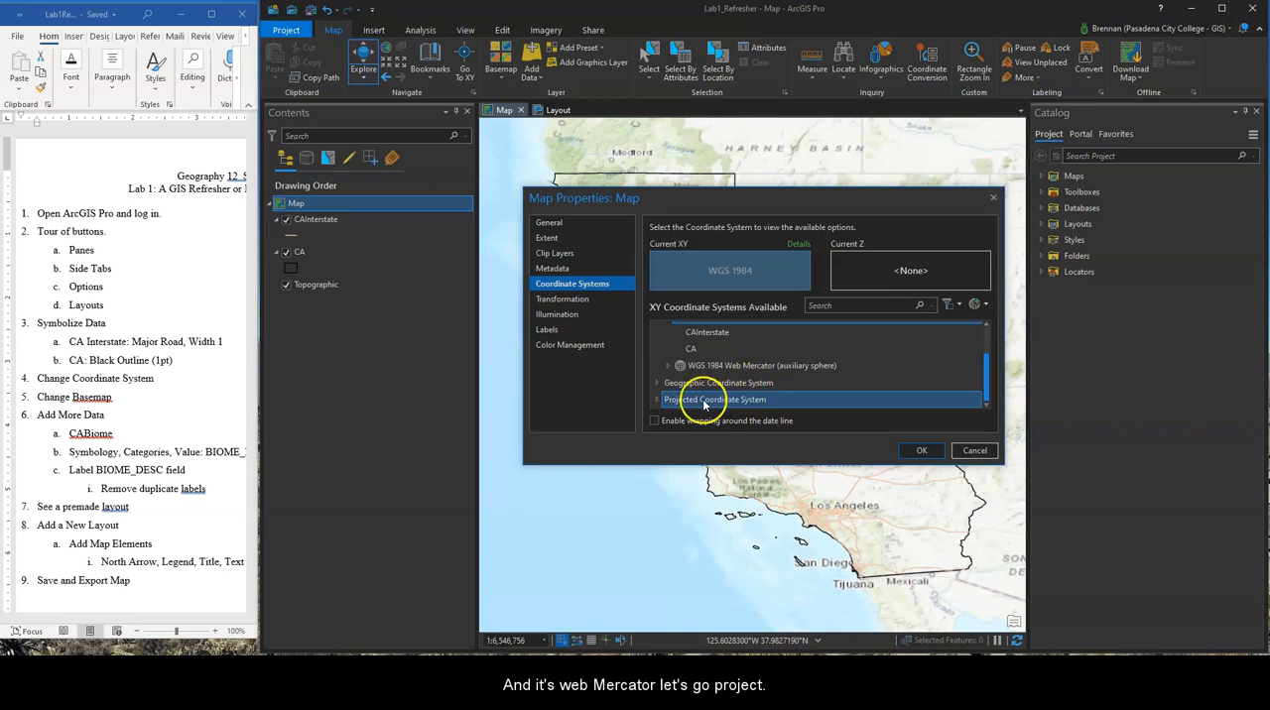
pyautogui.click(657, 404)
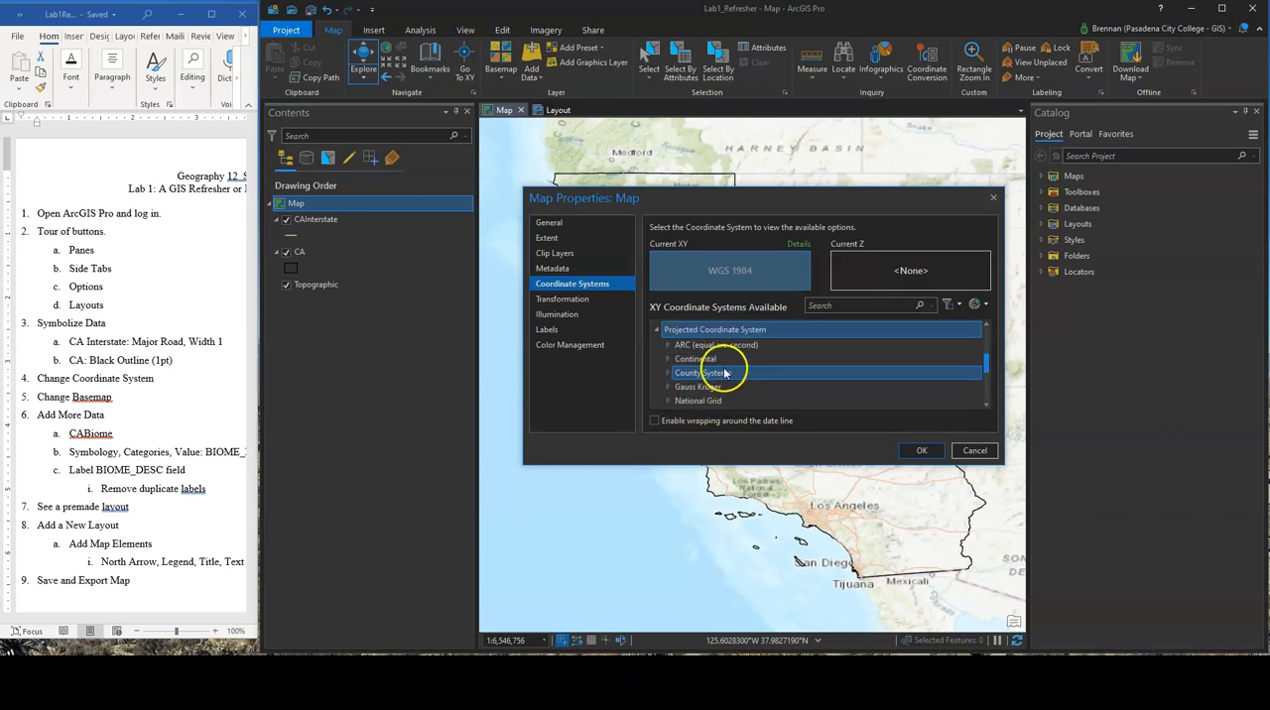
pyautogui.click(695, 362)
pyautogui.click(669, 362)
pyautogui.click(694, 391)
pyautogui.click(679, 390)
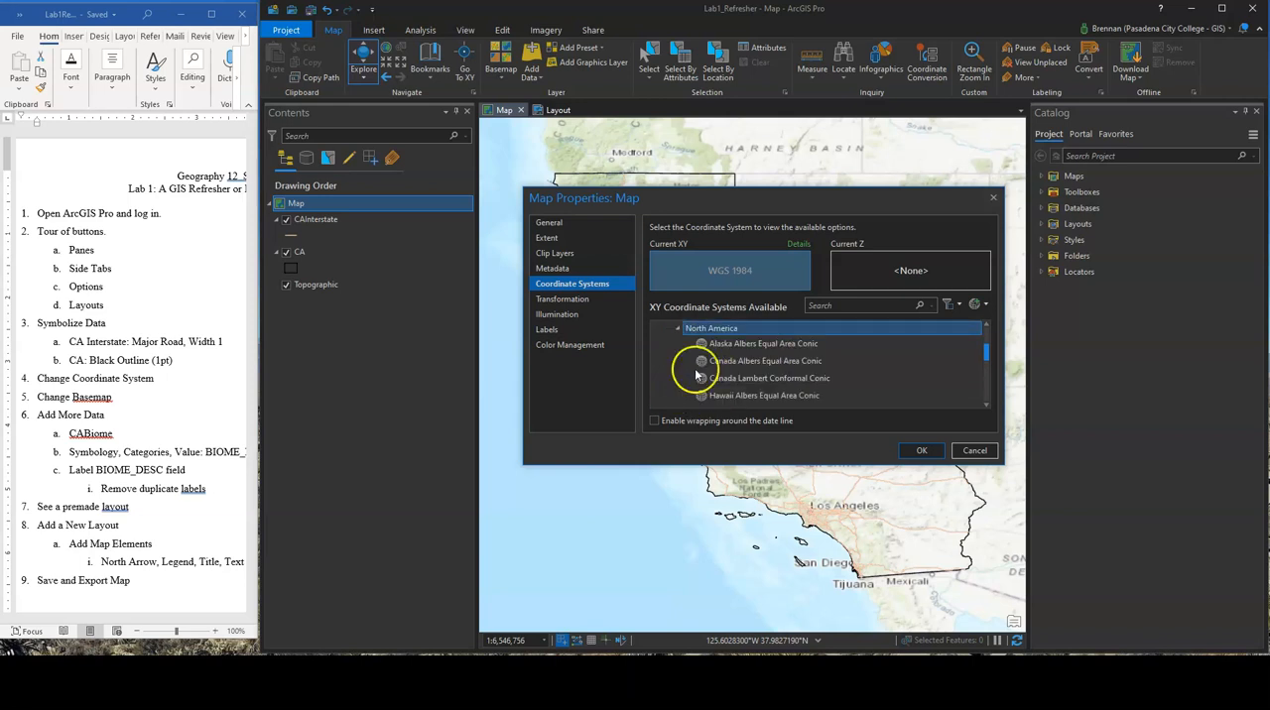
pyautogui.scroll(-1, 758, 375)
pyautogui.click(774, 383)
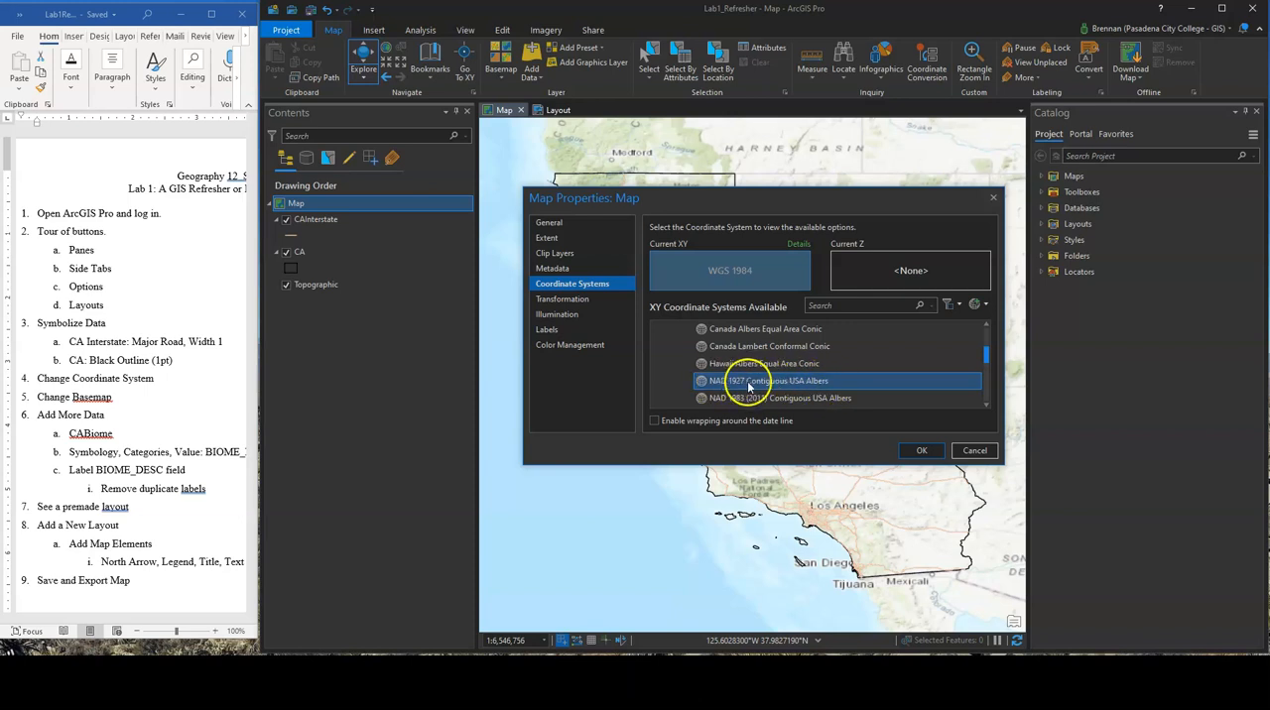
pyautogui.scroll(1, 732, 363)
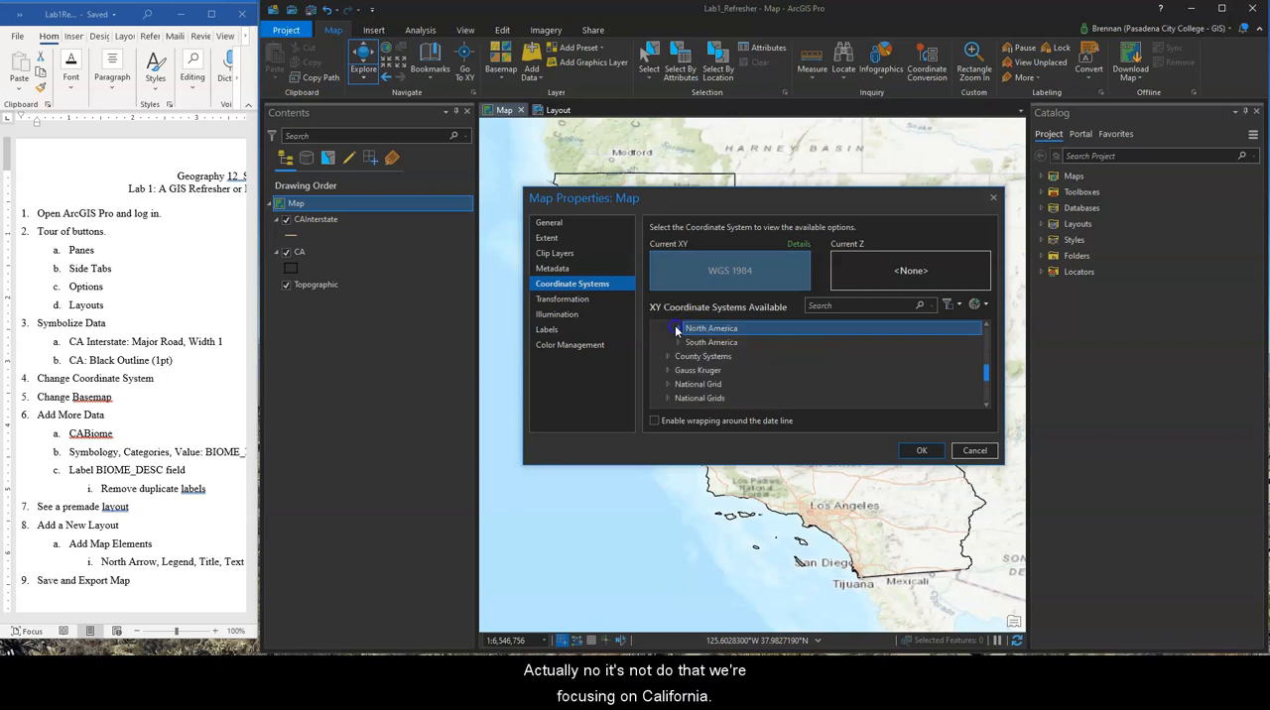
# Expand the UTM group of projected coordinate systems down to WGS 1984, Northern Hemisphere
pyautogui.scroll(-1, 725, 390)
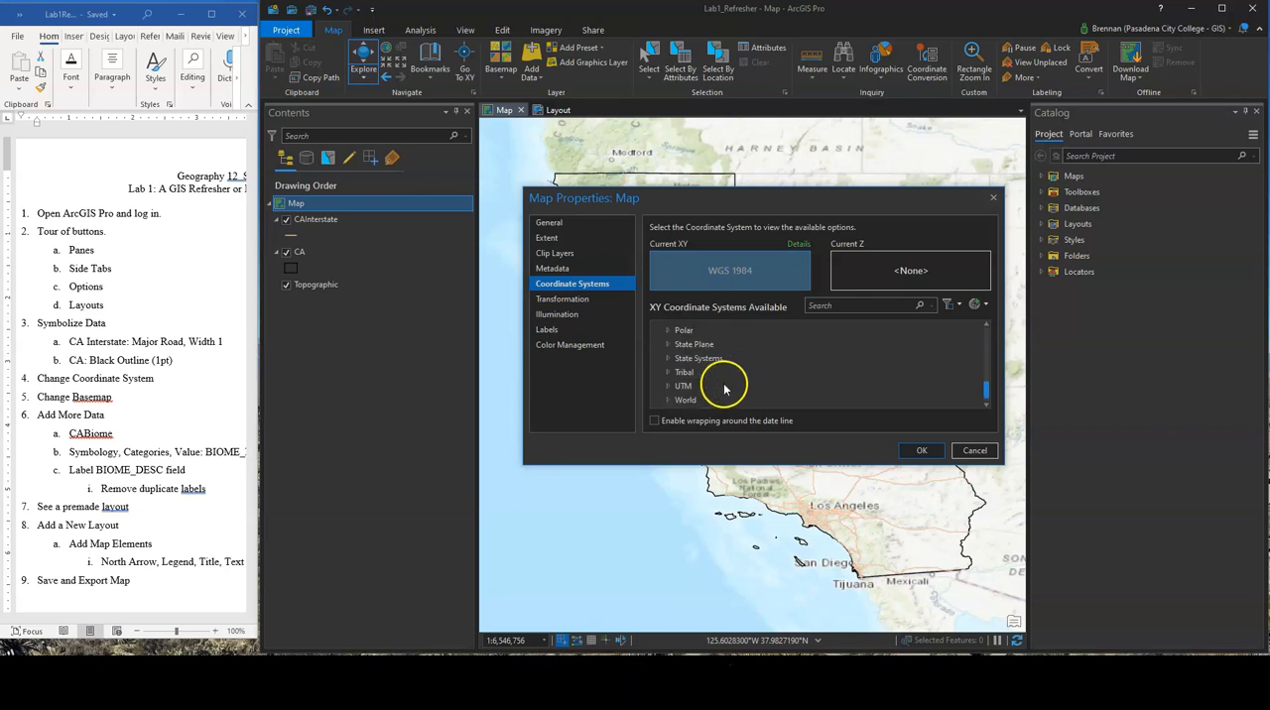
pyautogui.click(668, 386)
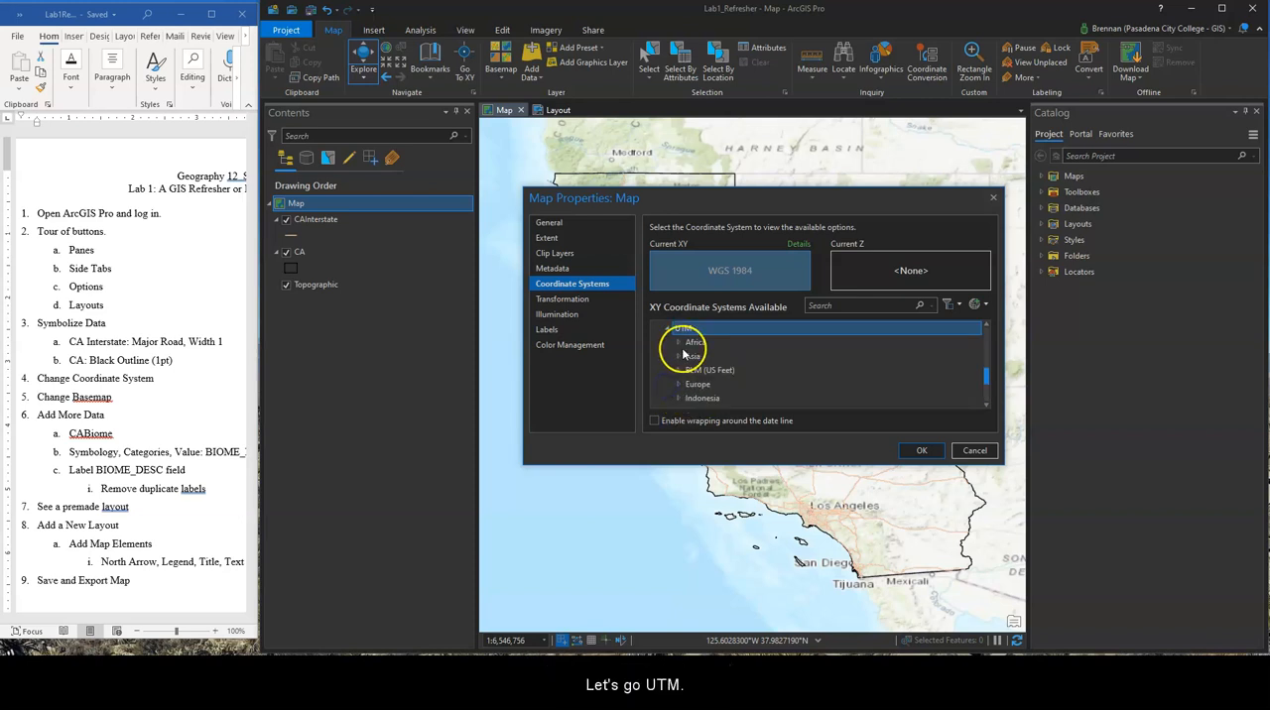
pyautogui.scroll(-2, 711, 370)
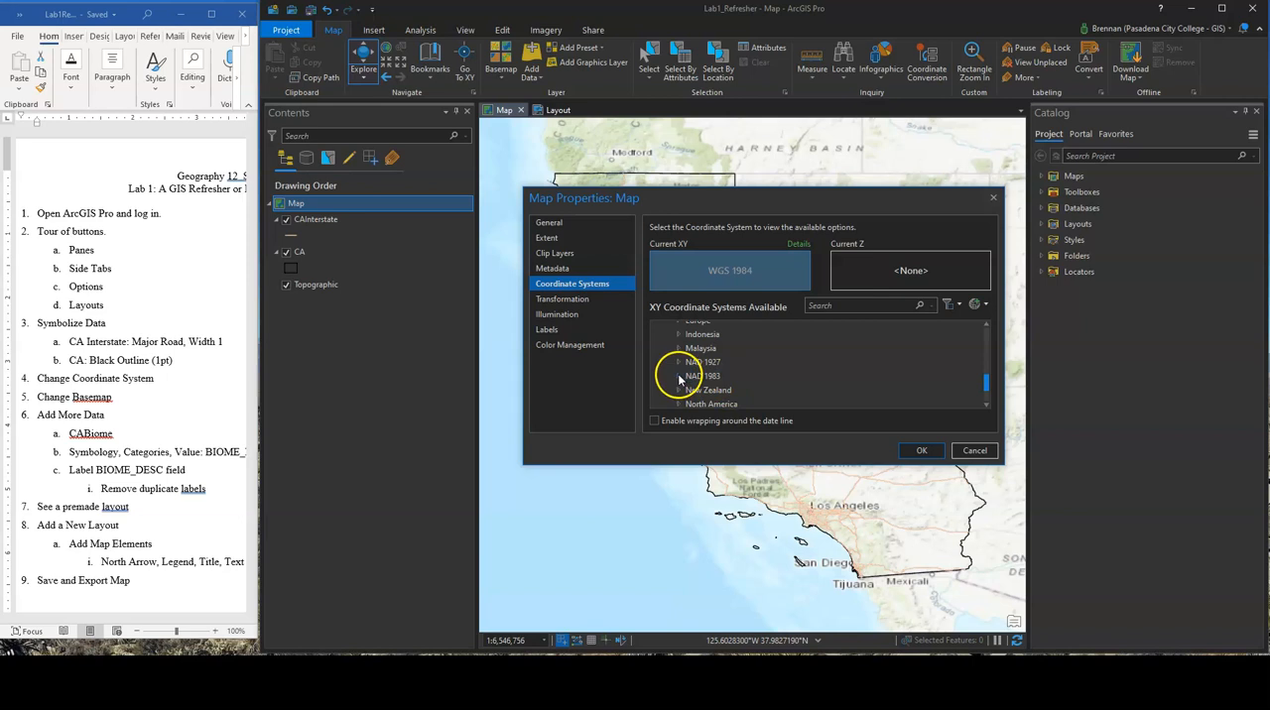
pyautogui.click(678, 378)
pyautogui.click(679, 328)
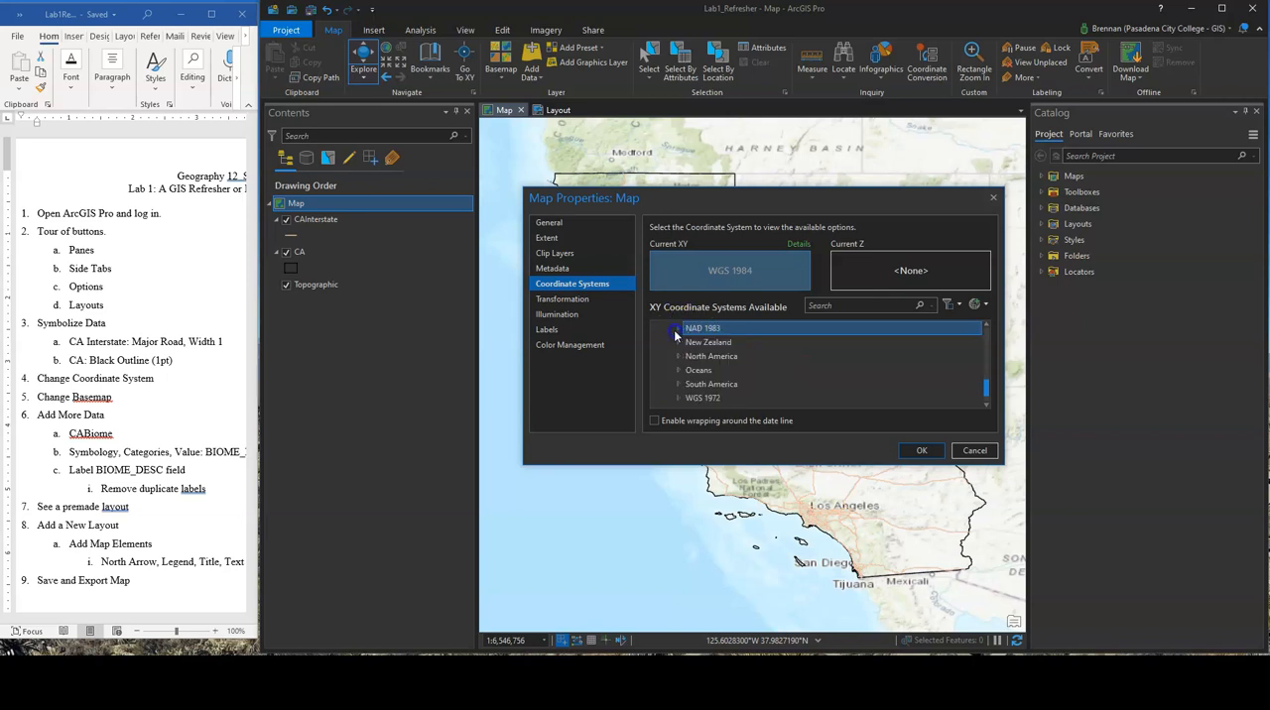
pyautogui.click(718, 382)
pyautogui.click(678, 381)
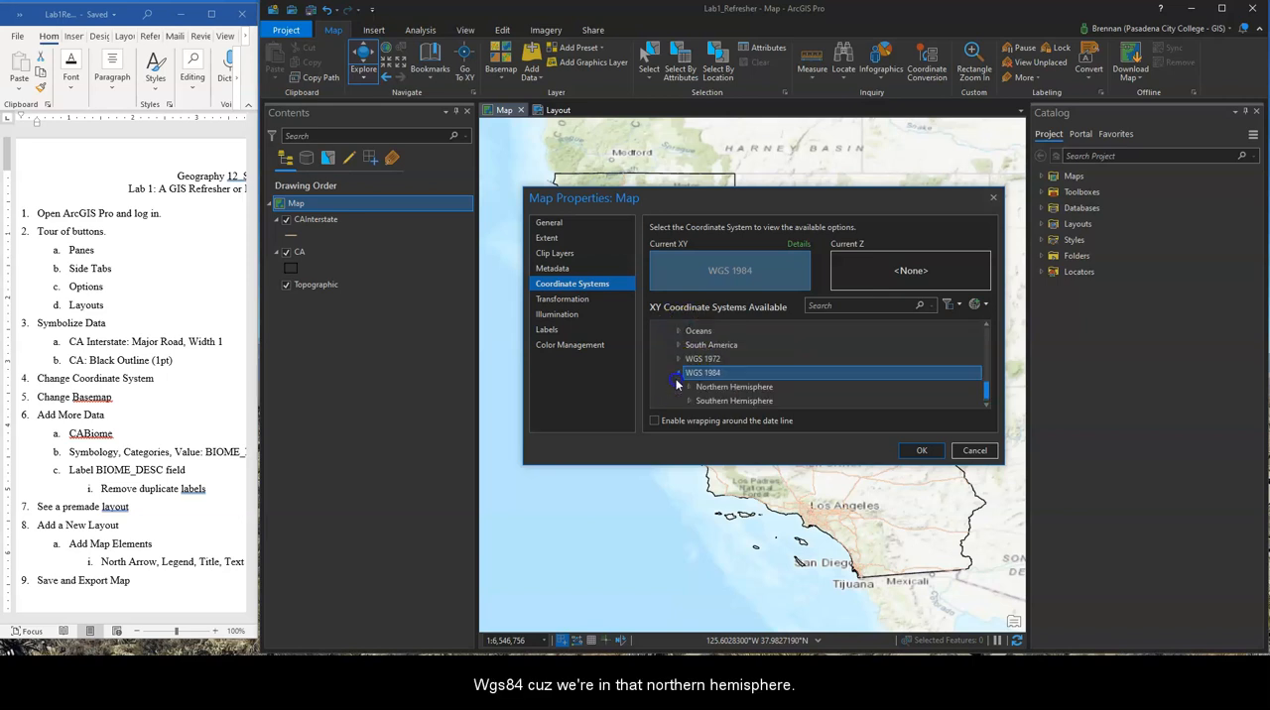
pyautogui.scroll(-1, 698, 385)
pyautogui.click(691, 361)
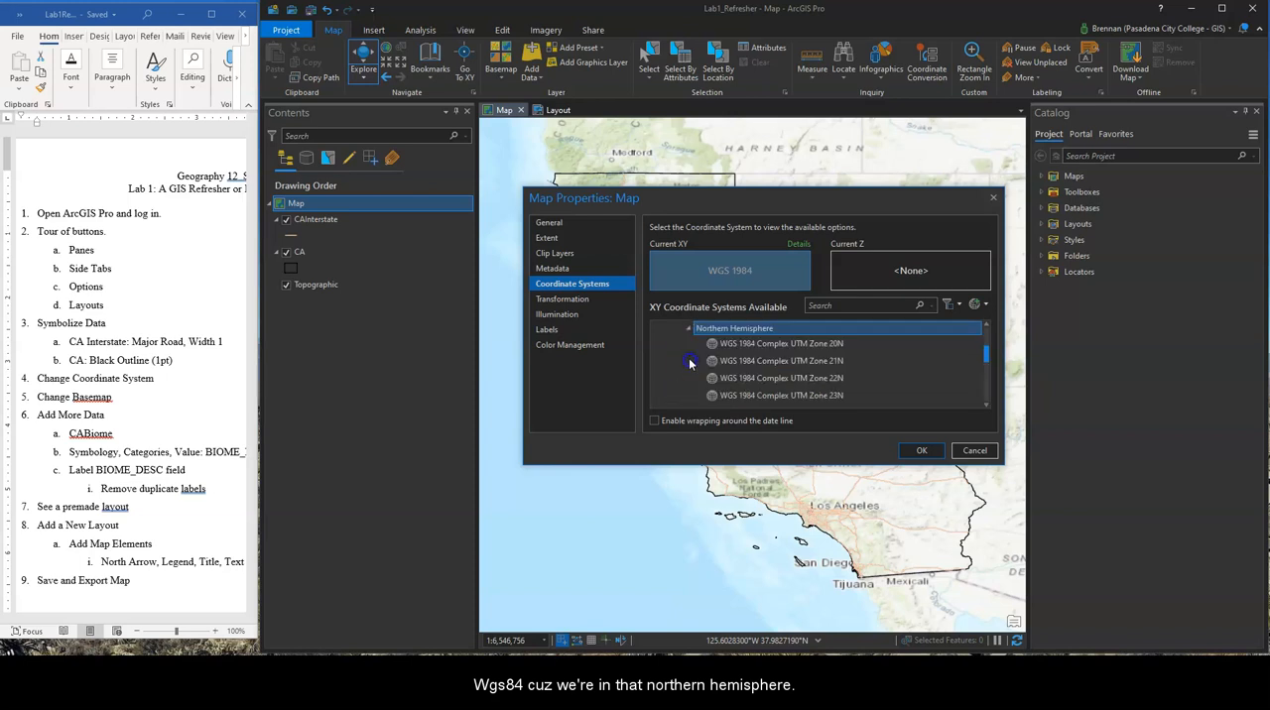
# Set the map's XY coordinate system to WGS 1984 UTM Zone 10N and apply the map properties
pyautogui.scroll(-4, 798, 367)
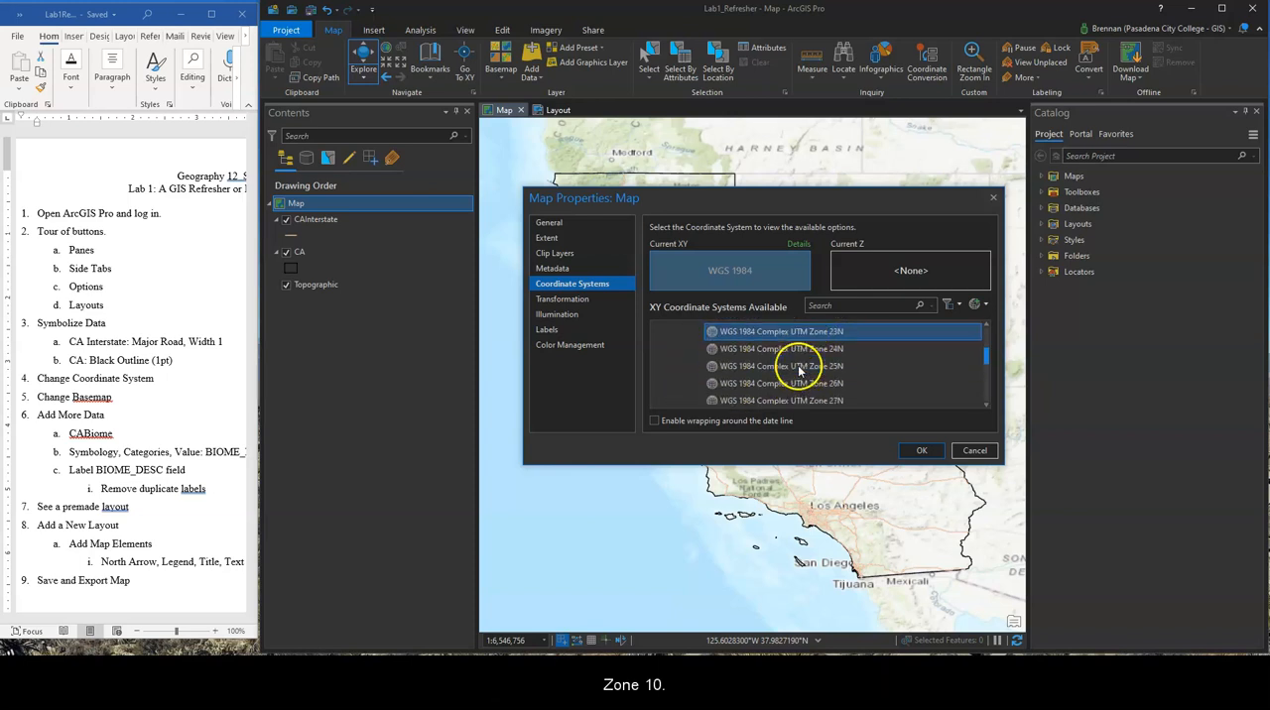
pyautogui.scroll(5, 793, 373)
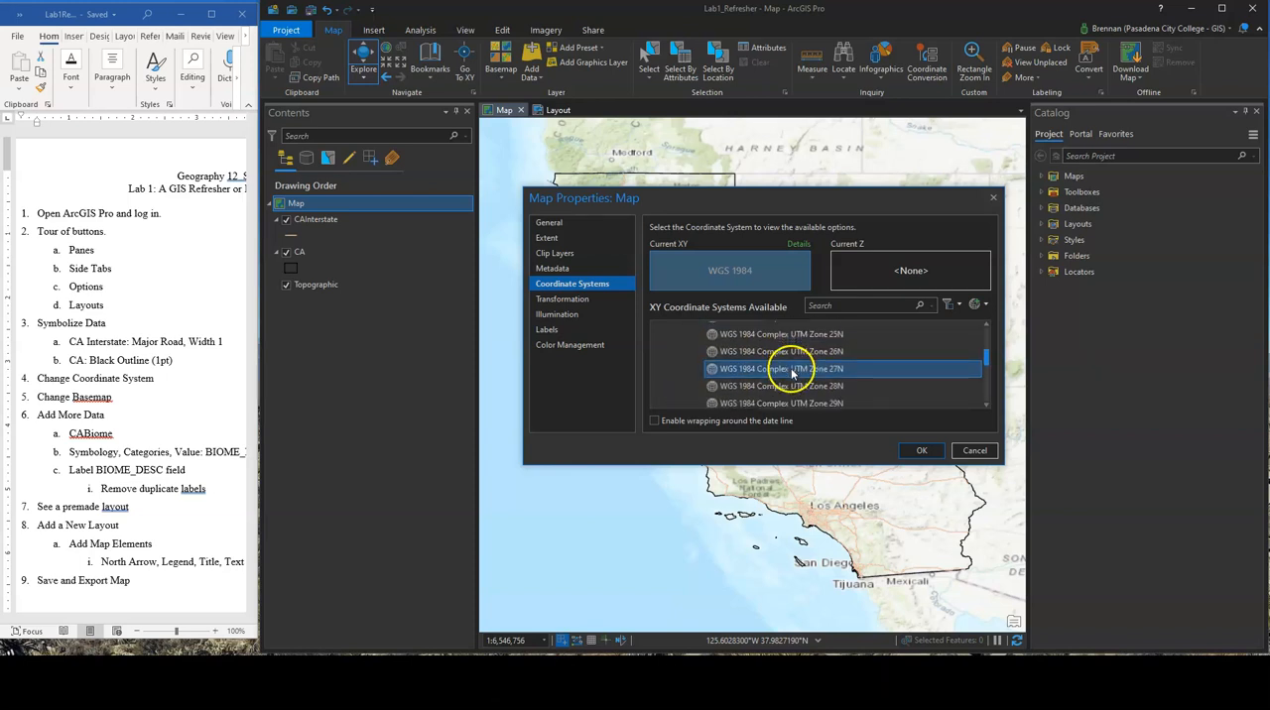
pyautogui.scroll(-8, 791, 373)
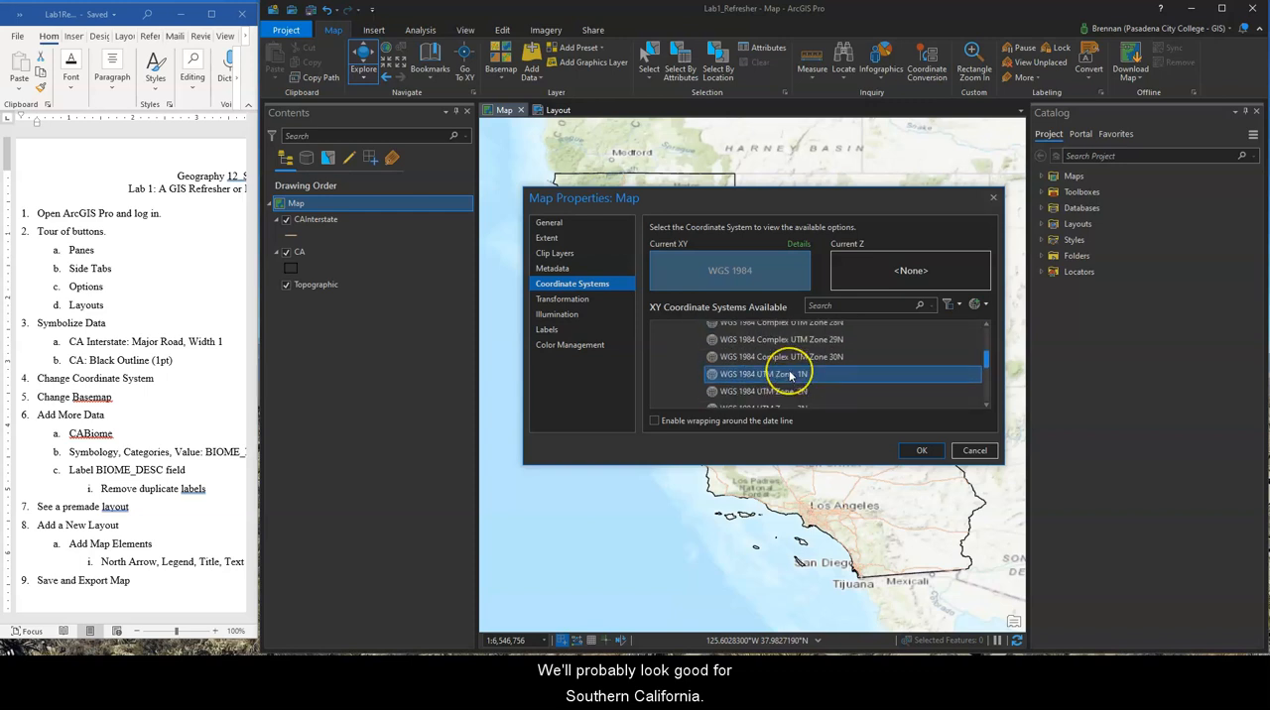
pyautogui.scroll(-3, 791, 375)
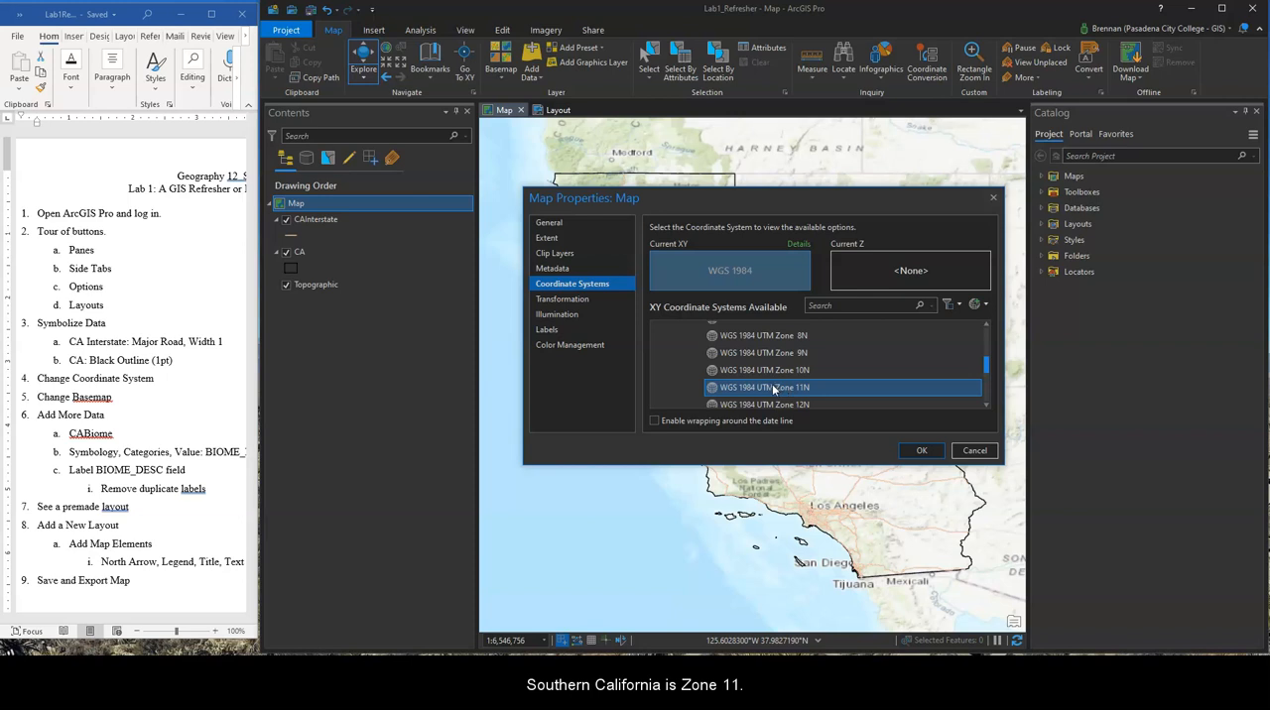
pyautogui.click(777, 371)
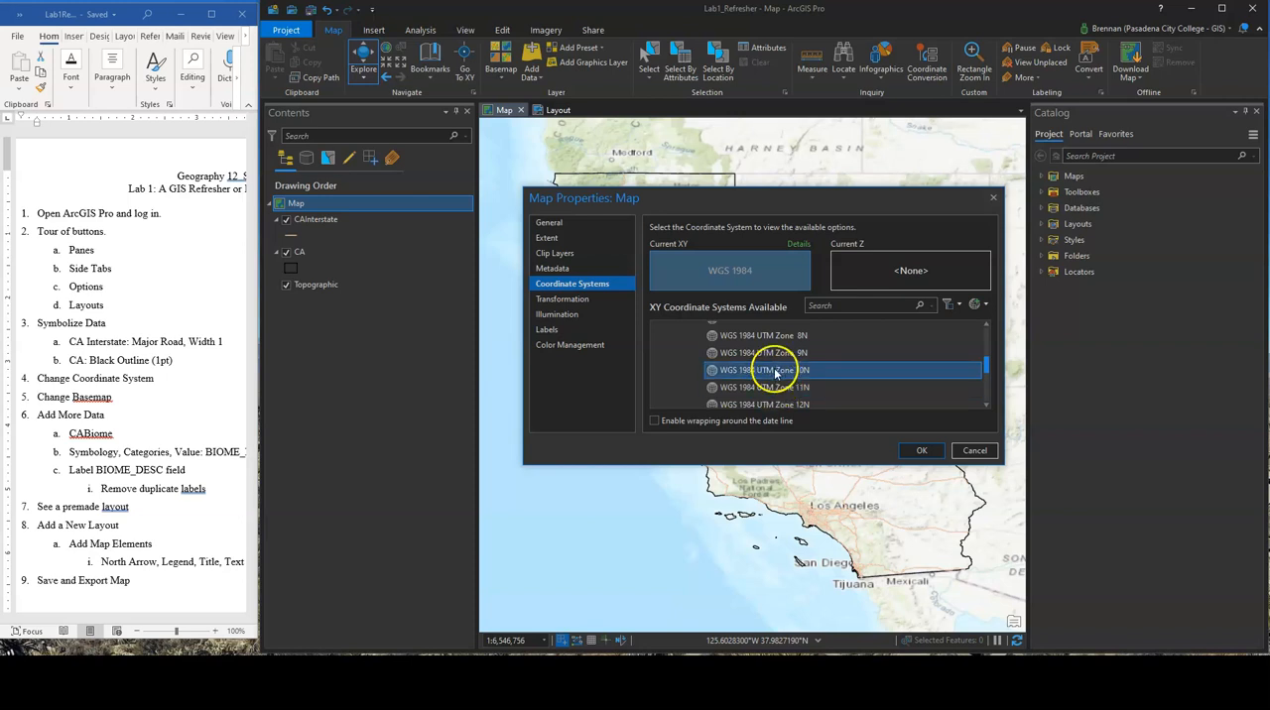
pyautogui.click(922, 451)
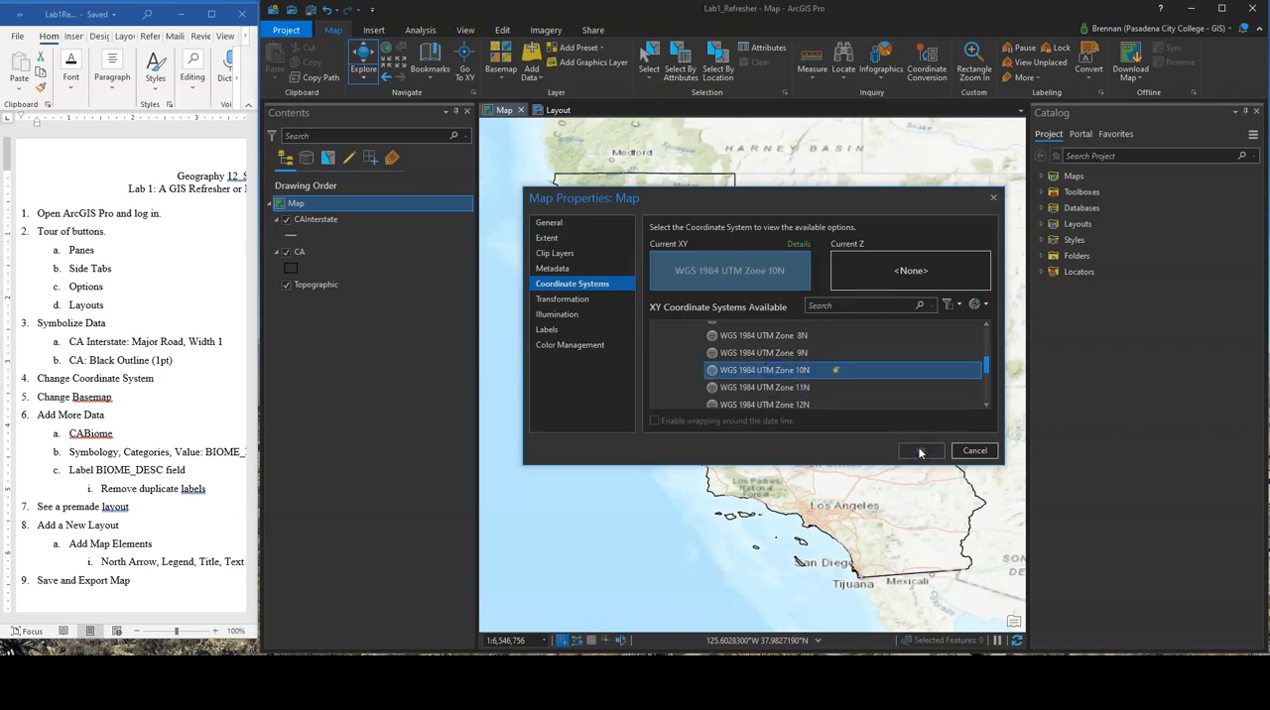
pyautogui.click(918, 453)
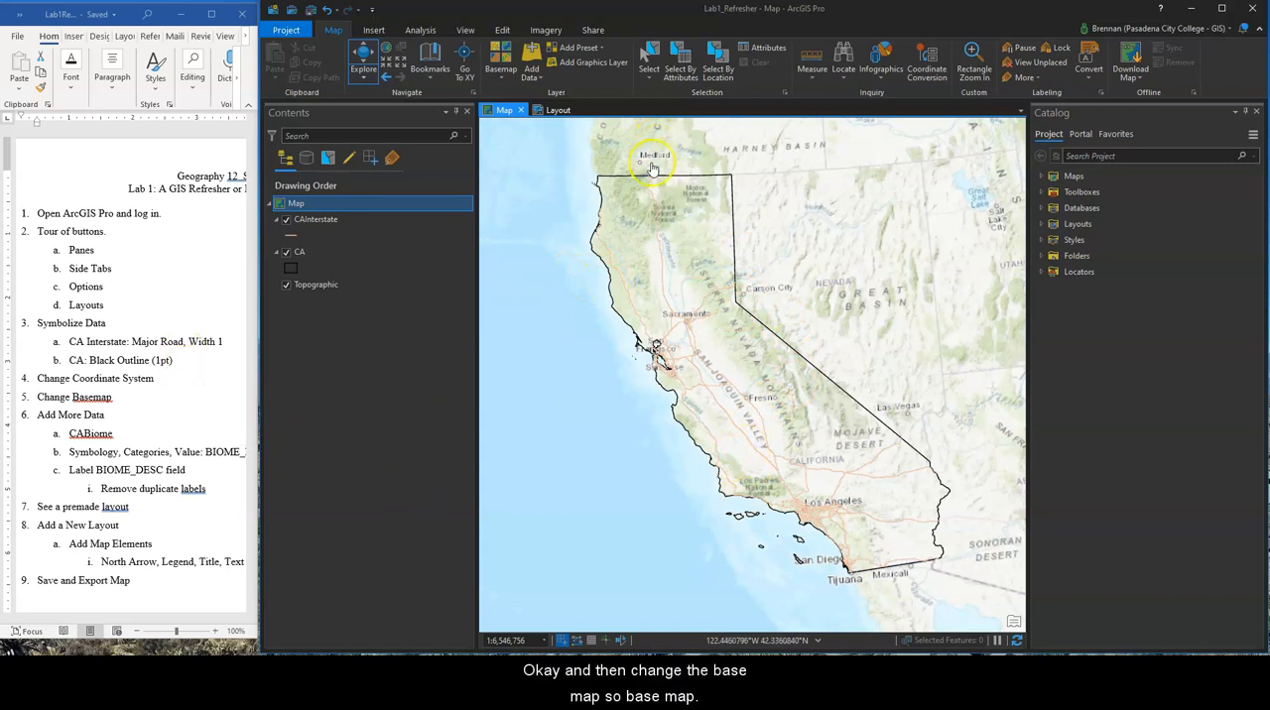
# Change the map's basemap to Light Gray Canvas and check the lab outline in the Word document
pyautogui.click(501, 72)
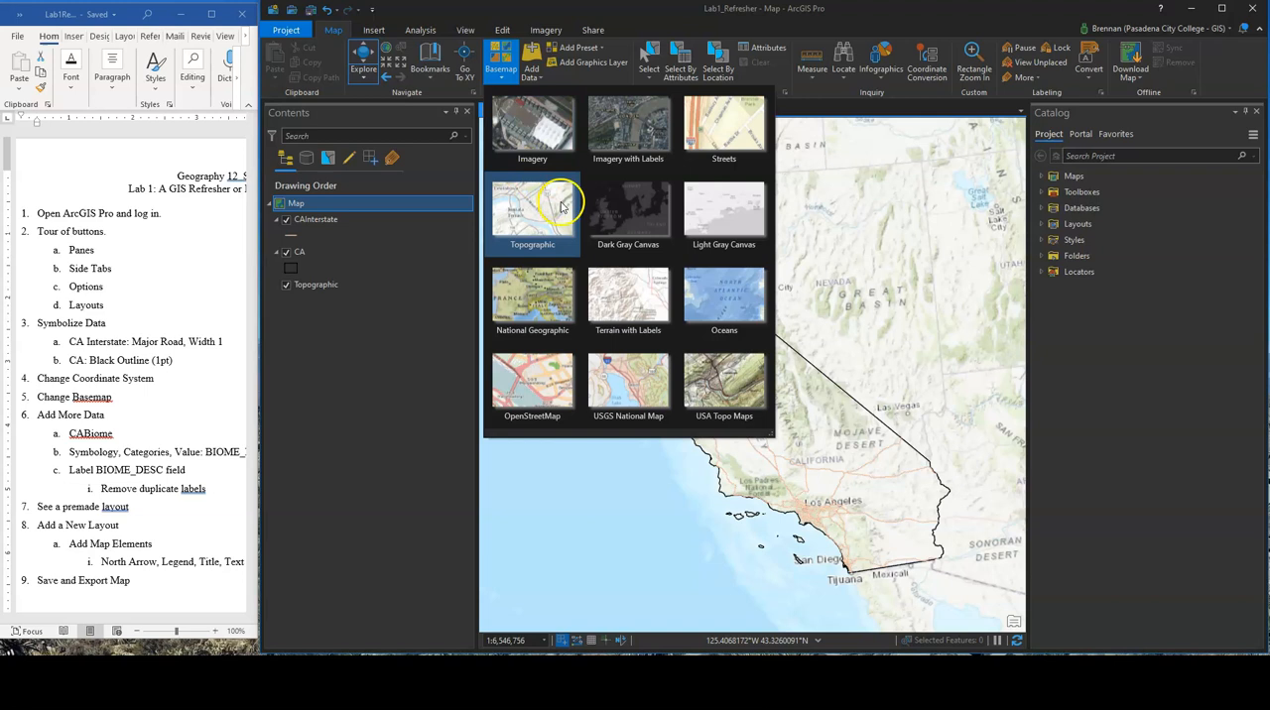
pyautogui.click(725, 203)
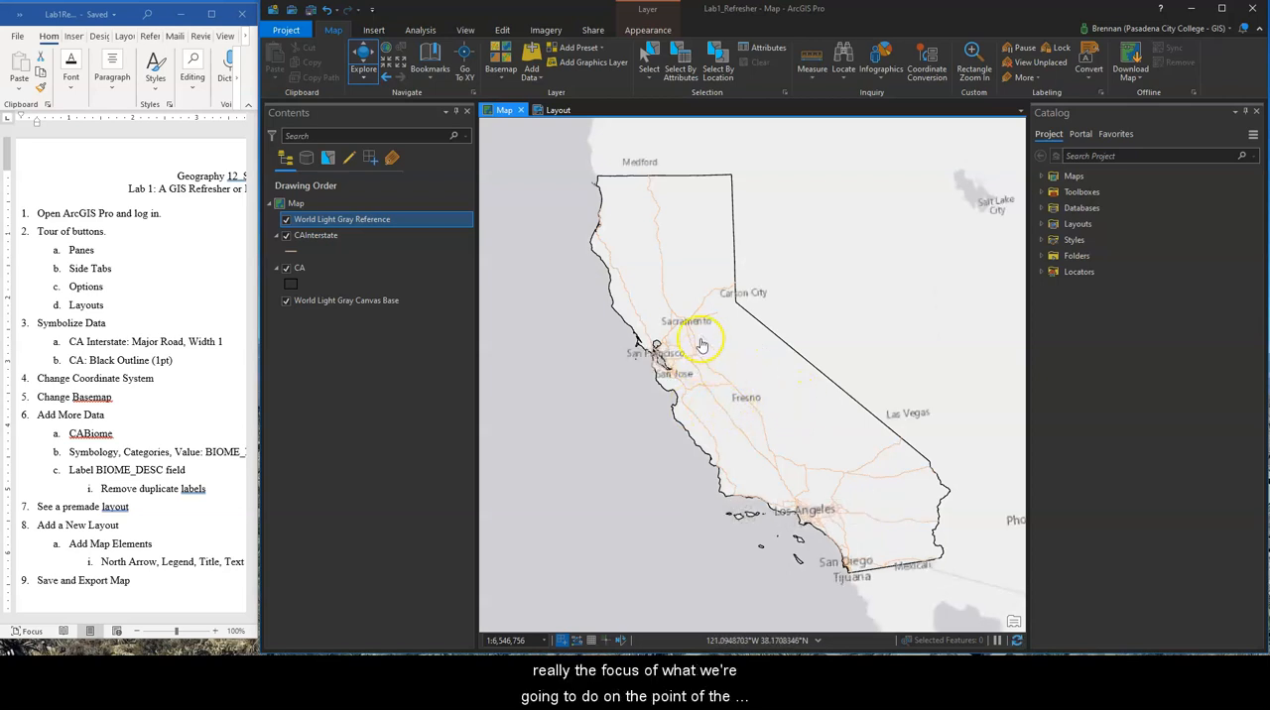
pyautogui.click(141, 343)
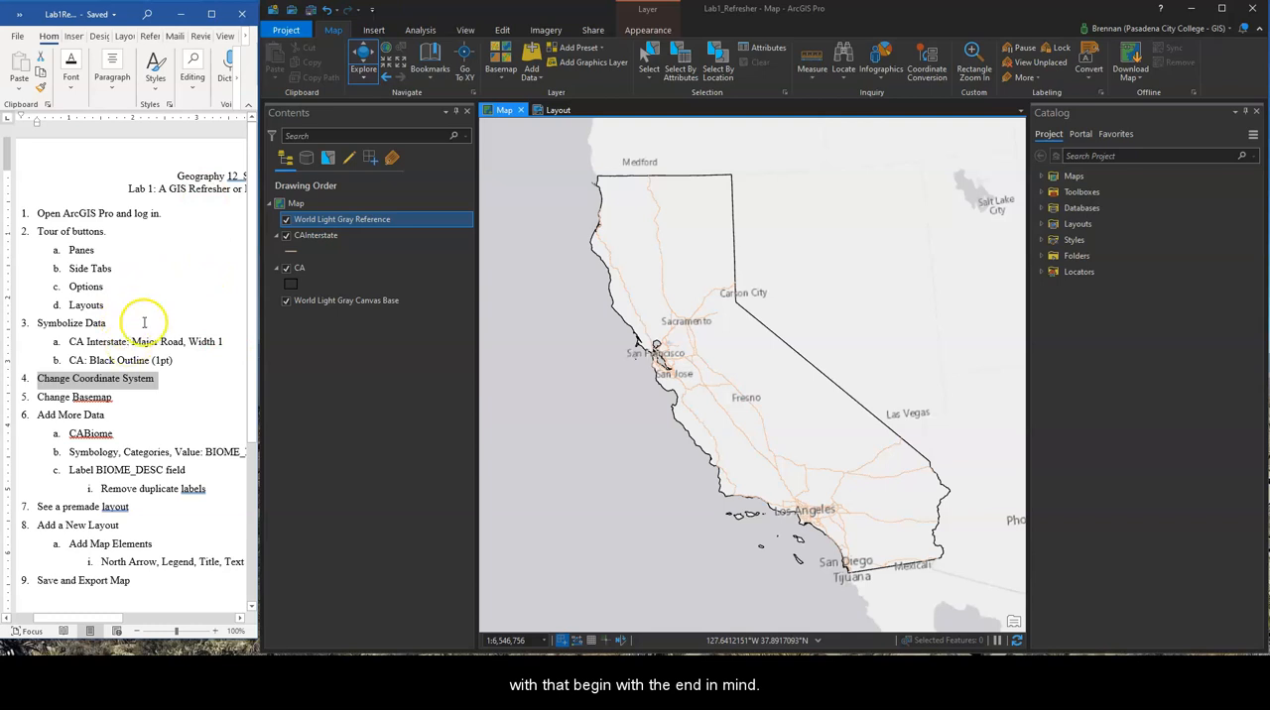
pyautogui.scroll(-2, 179, 421)
pyautogui.scroll(2, 155, 382)
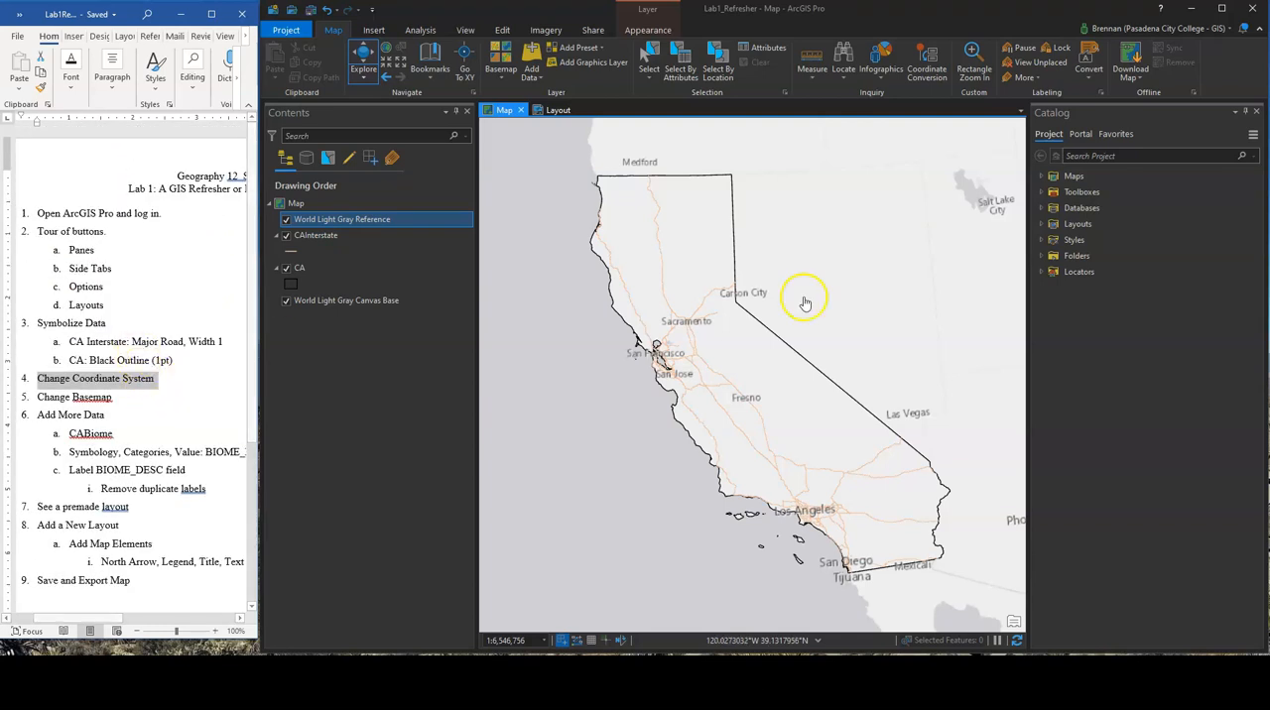
pyautogui.moveTo(763, 365); pyautogui.dragTo(748, 368)
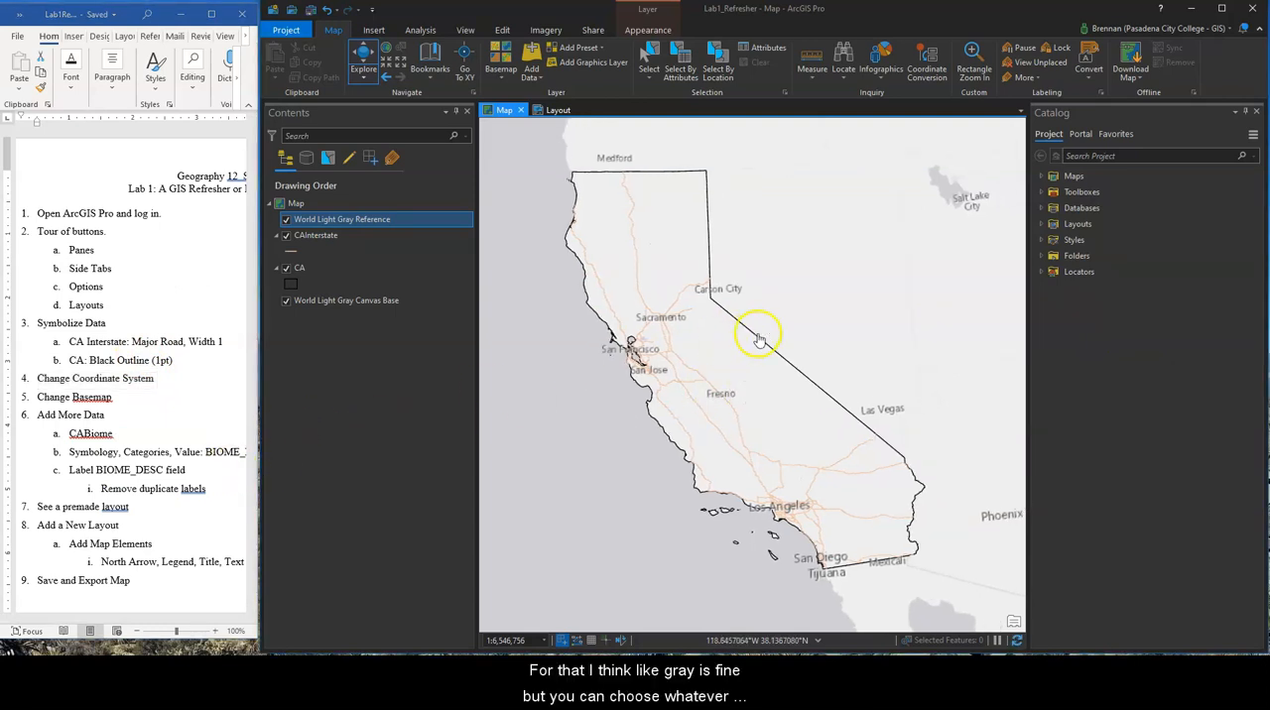
pyautogui.click(501, 59)
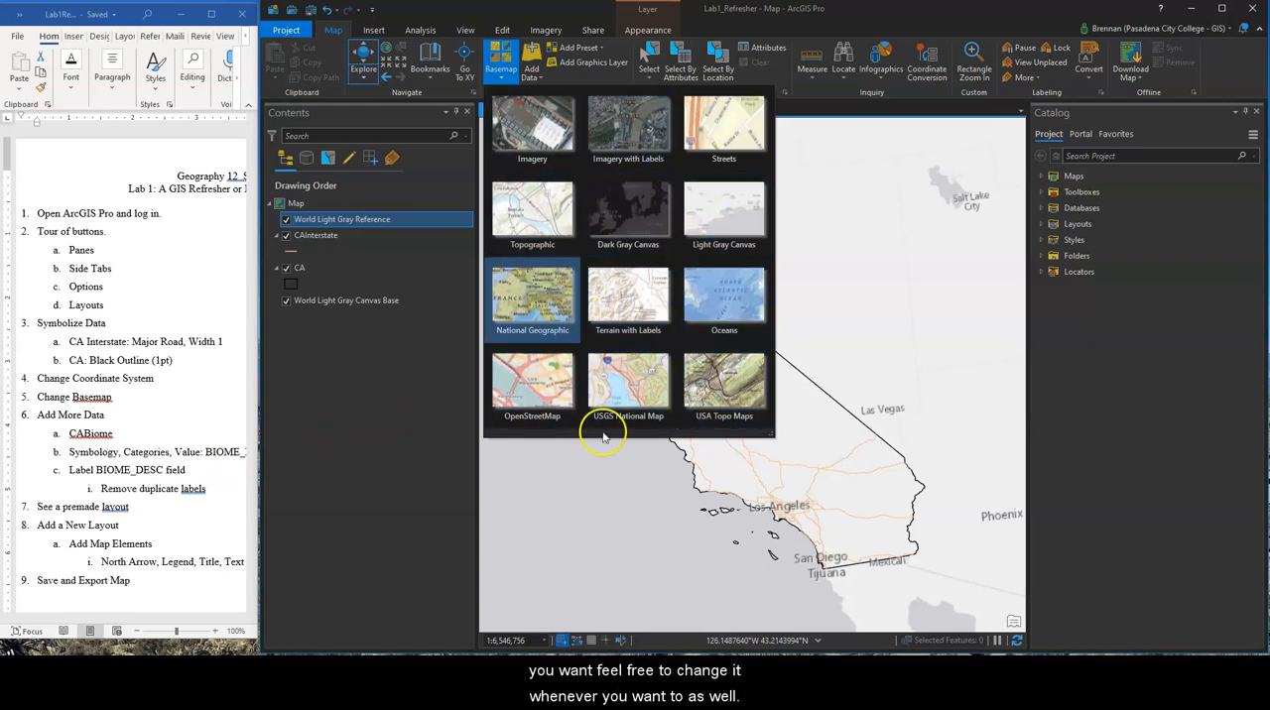
pyautogui.click(590, 538)
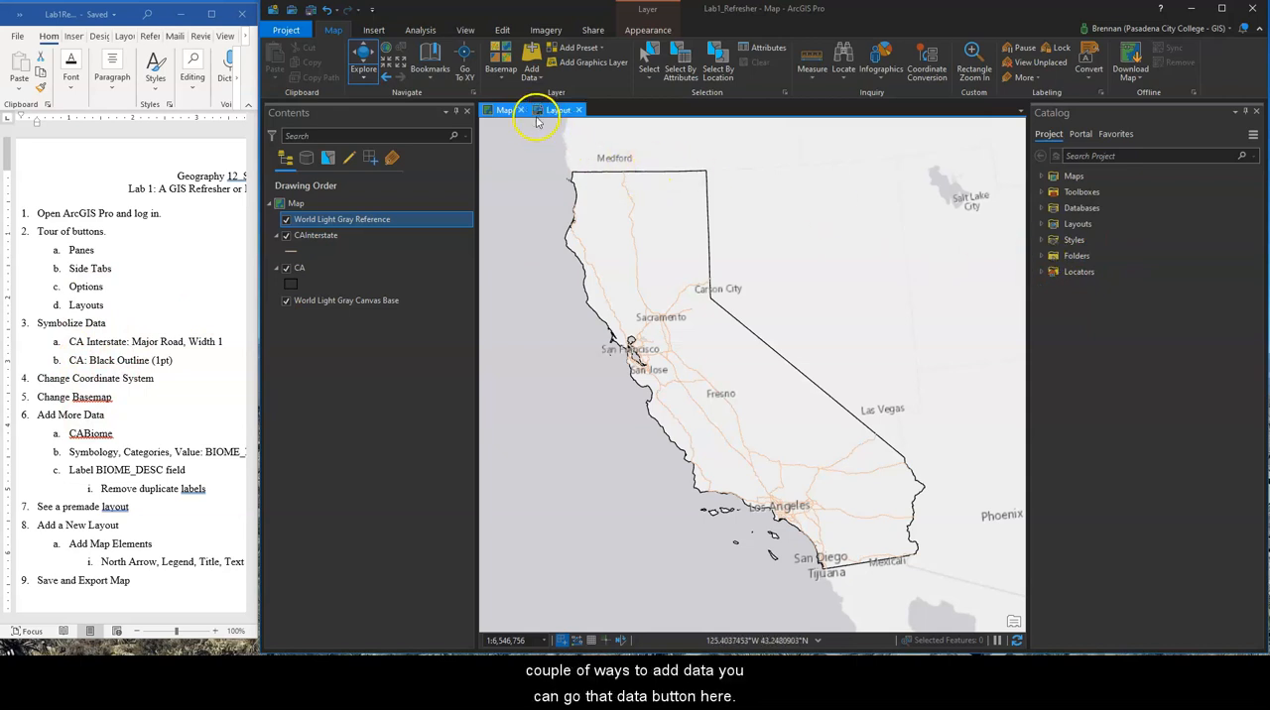
pyautogui.click(539, 76)
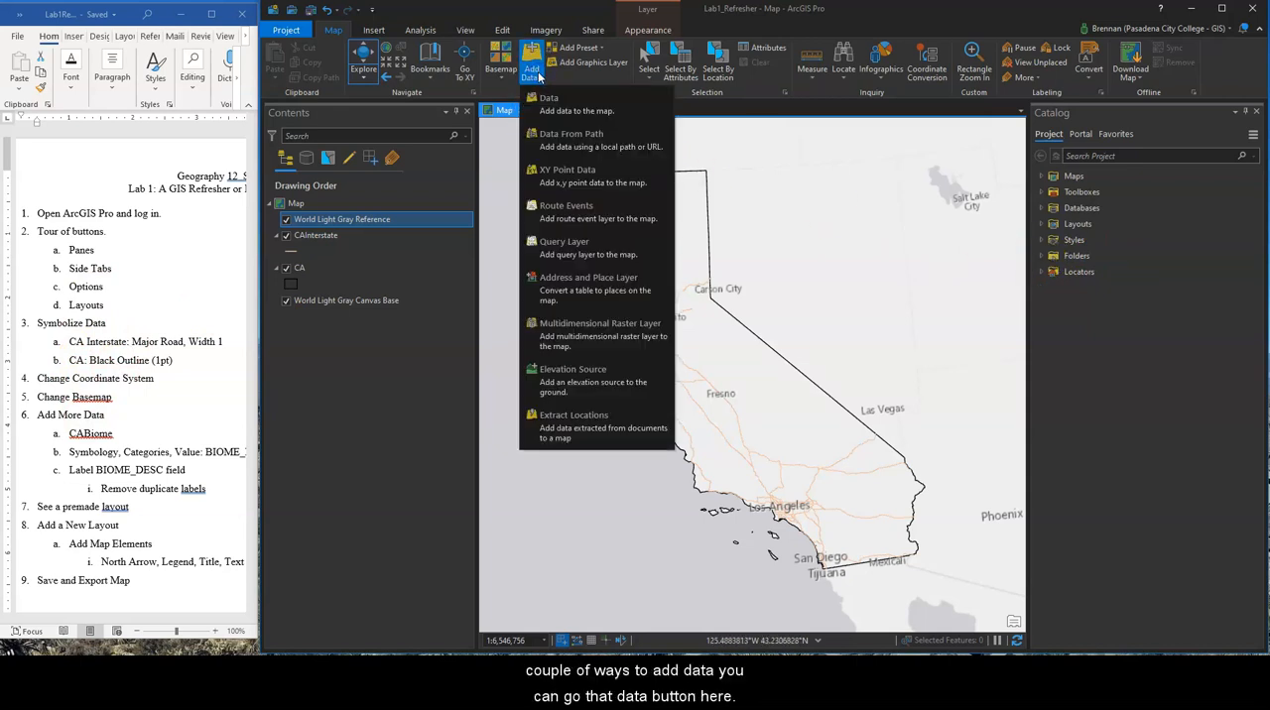
pyautogui.click(1065, 395)
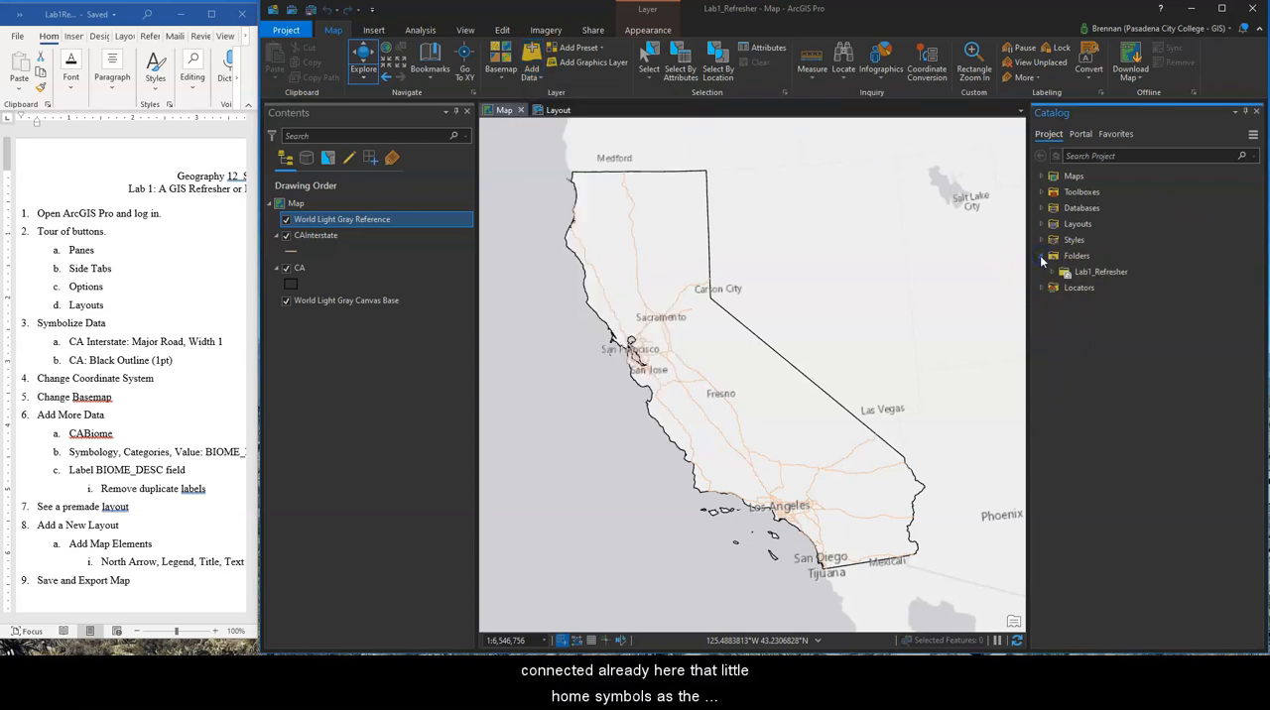
# Expand the project's Lab1_Refresher folder connection down to the feature classes in Lab1_Refresher.gdb
pyautogui.click(1041, 257)
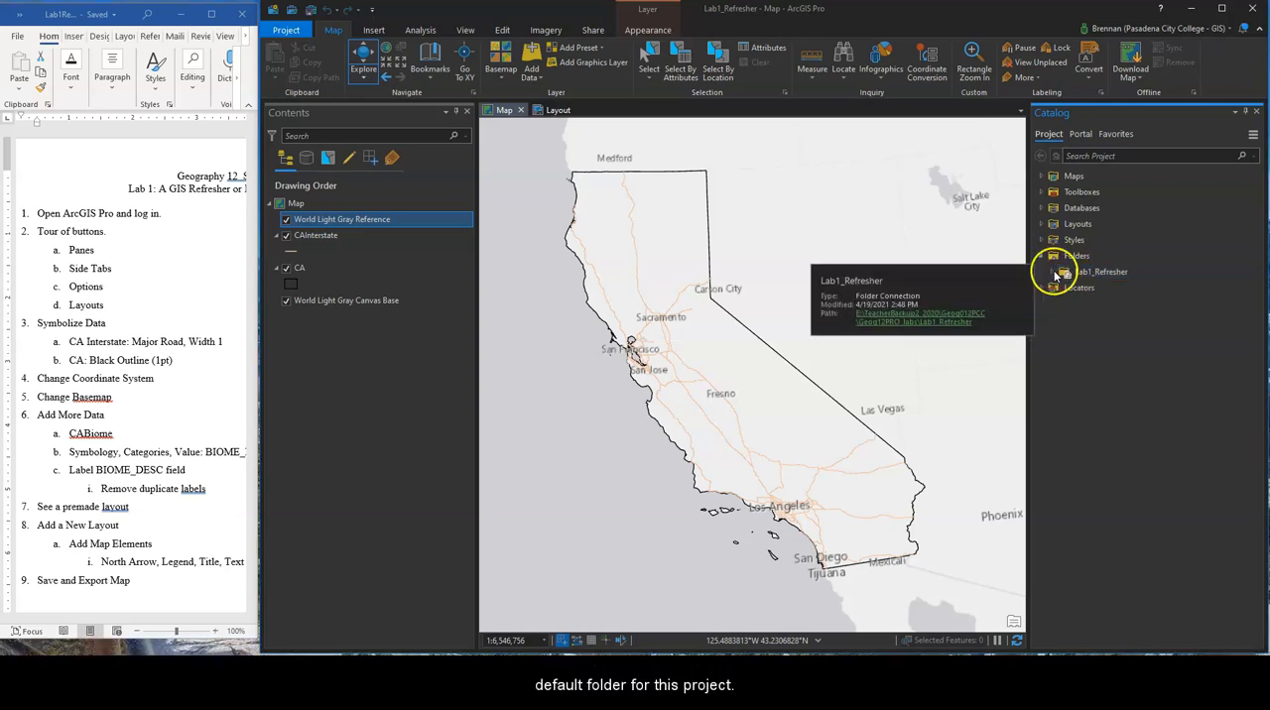
pyautogui.click(1052, 276)
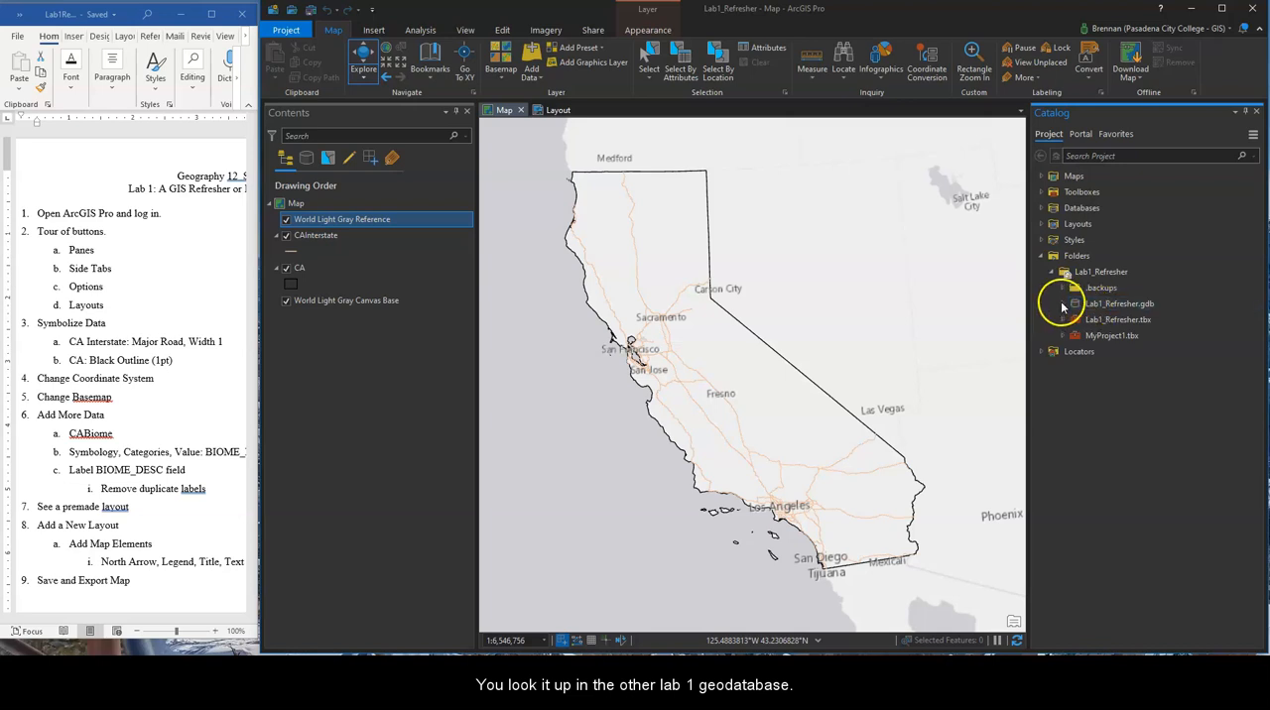
pyautogui.click(1063, 306)
pyautogui.rightClick(1092, 304)
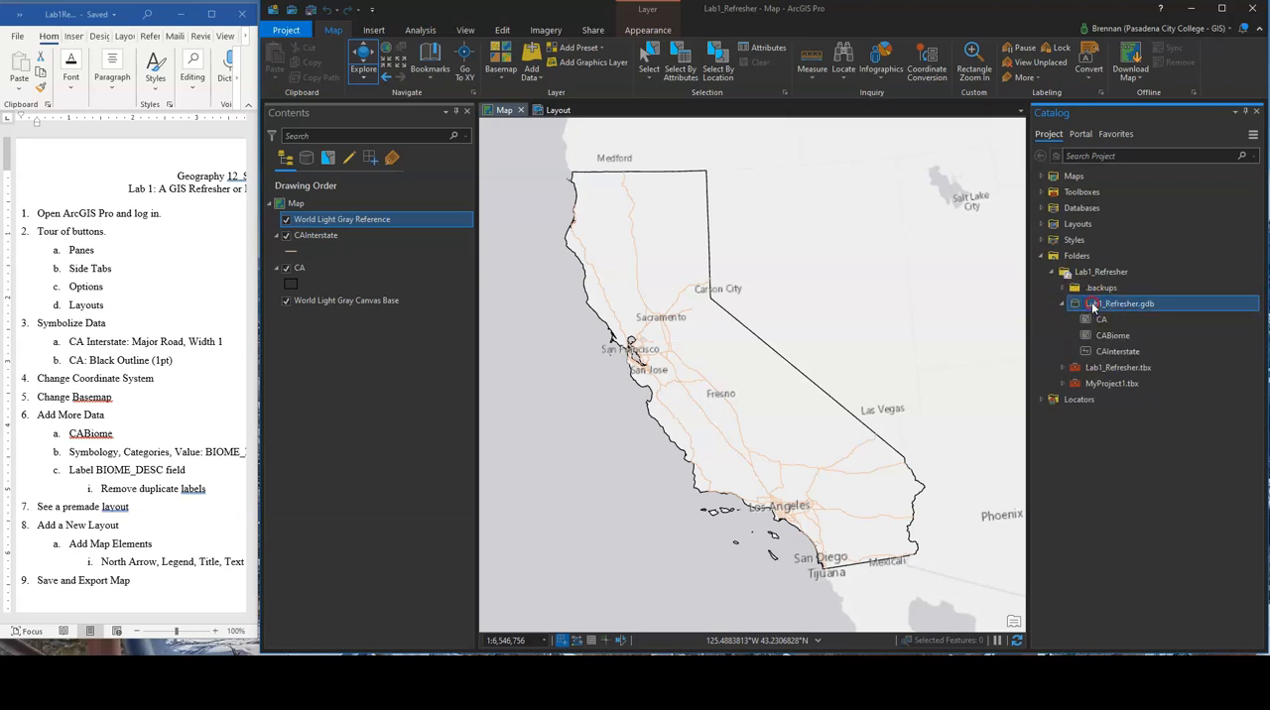
pyautogui.click(1114, 302)
# Add the CABiome feature class from Lab1_Refresher.gdb to the current map
pyautogui.click(1127, 323)
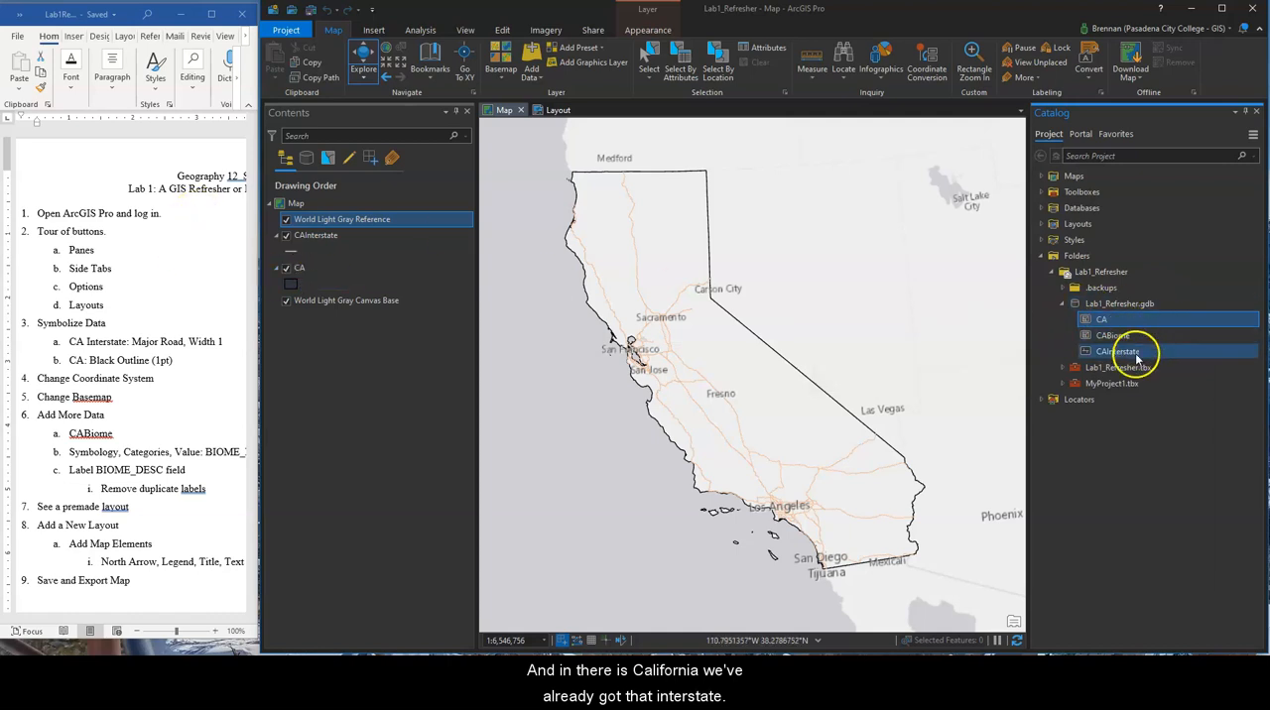
pyautogui.click(1118, 337)
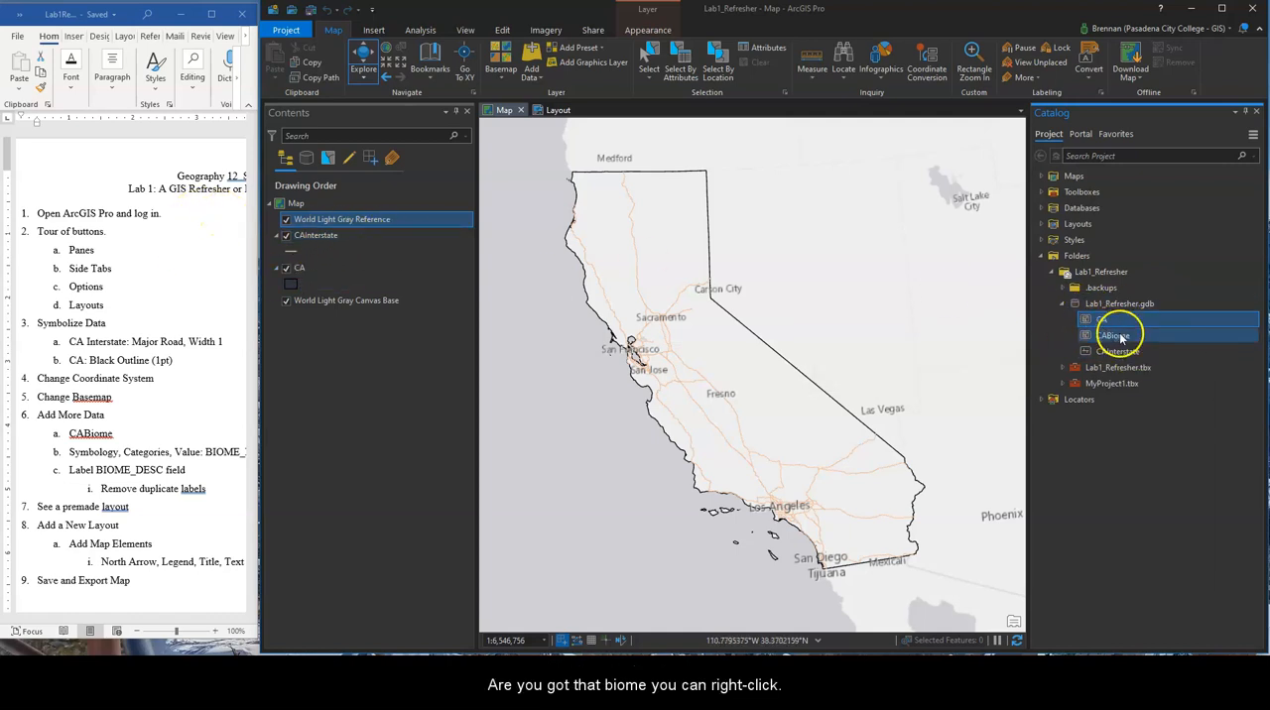
pyautogui.rightClick(1128, 338)
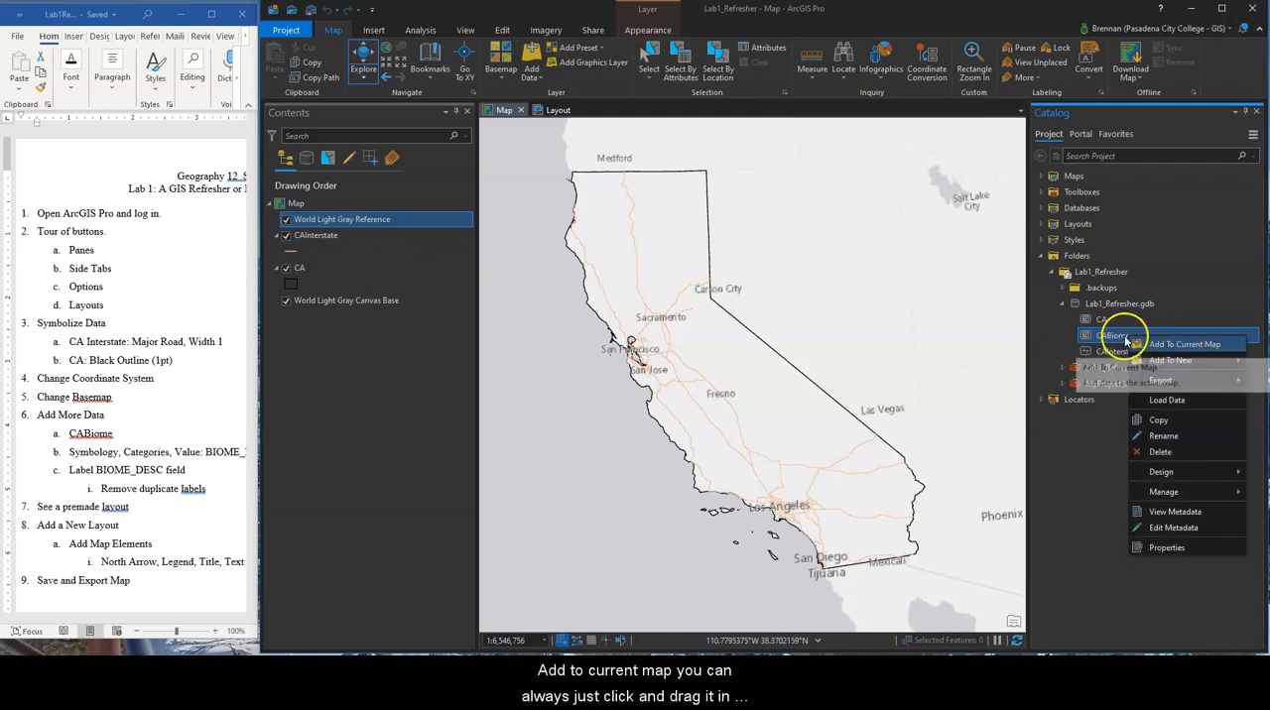
pyautogui.click(1180, 345)
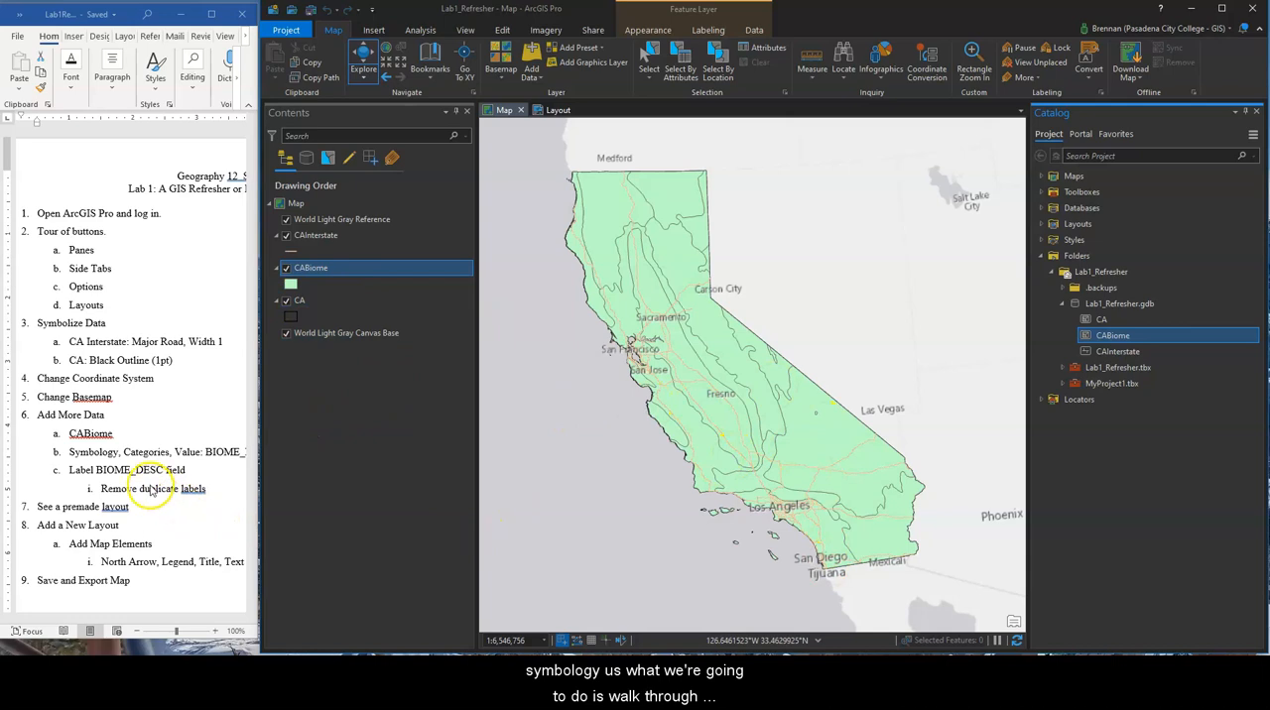
# Examine the CABiome polygon symbol's gallery, layer and structure settings, and return to the layer's primary symbology
pyautogui.scroll(-2, 144, 469)
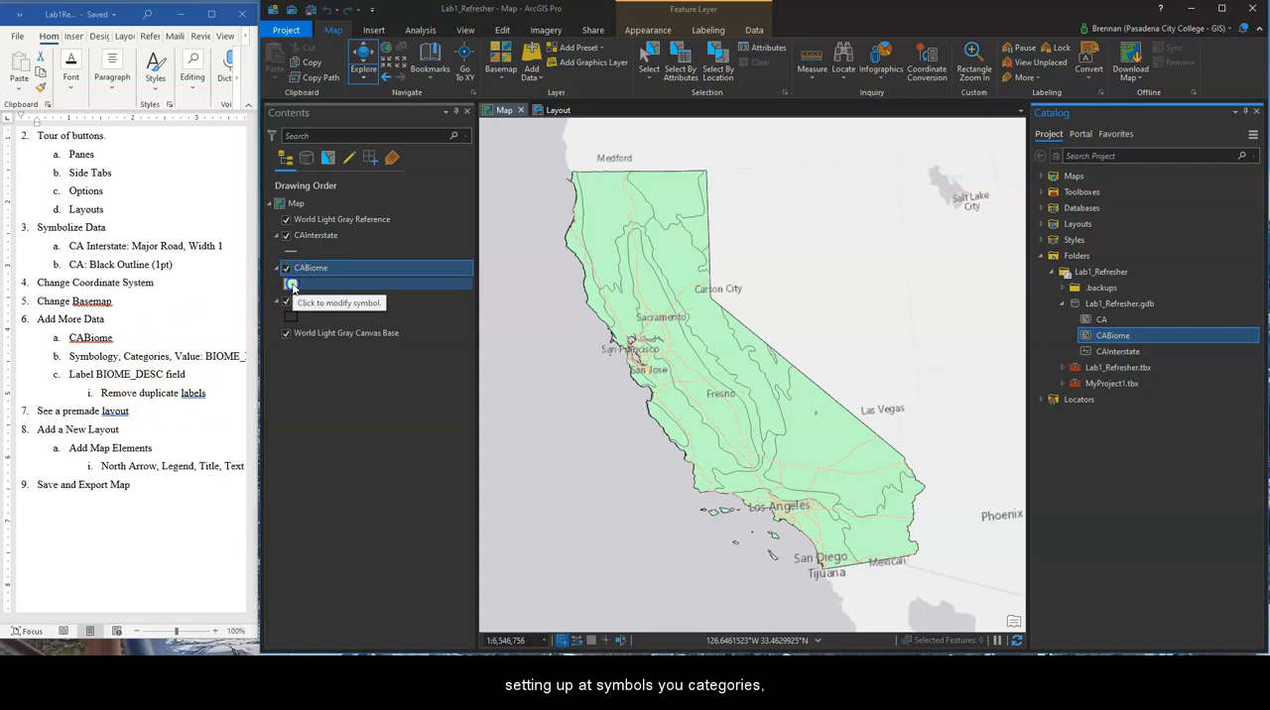
pyautogui.click(291, 285)
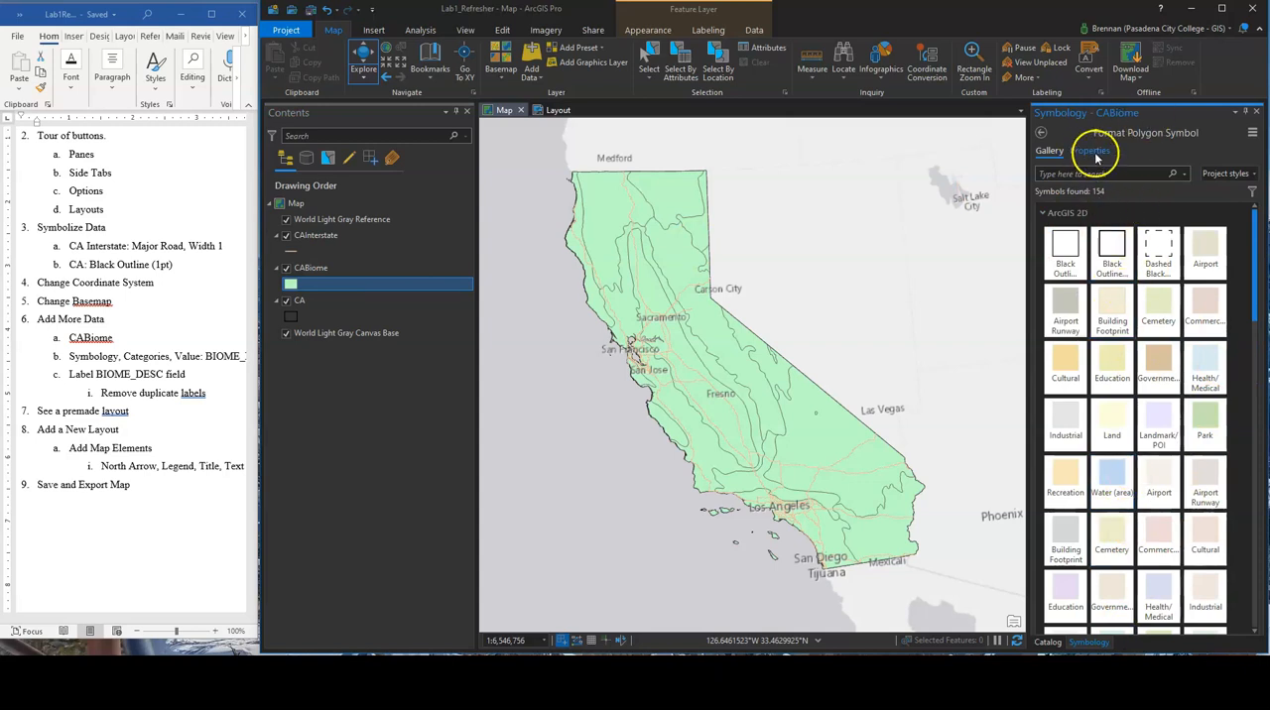
pyautogui.click(1092, 152)
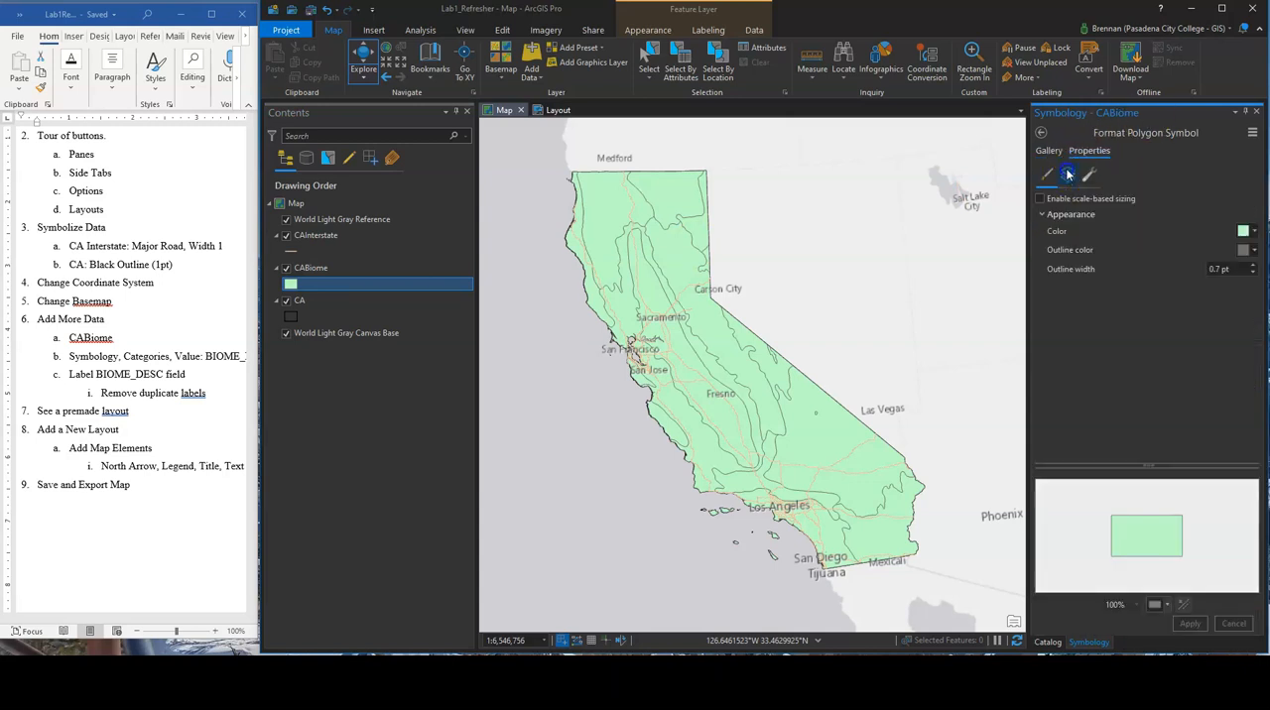
pyautogui.click(1067, 175)
pyautogui.click(1091, 174)
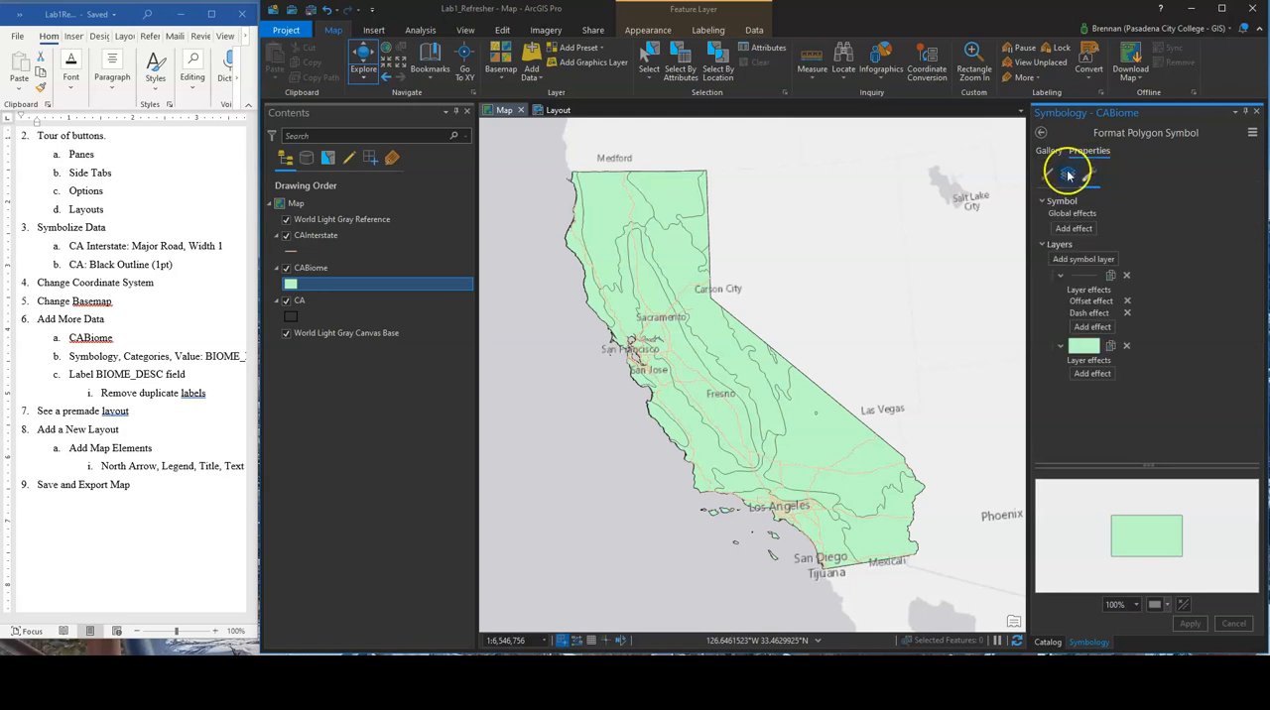
pyautogui.click(1068, 174)
pyautogui.click(1049, 152)
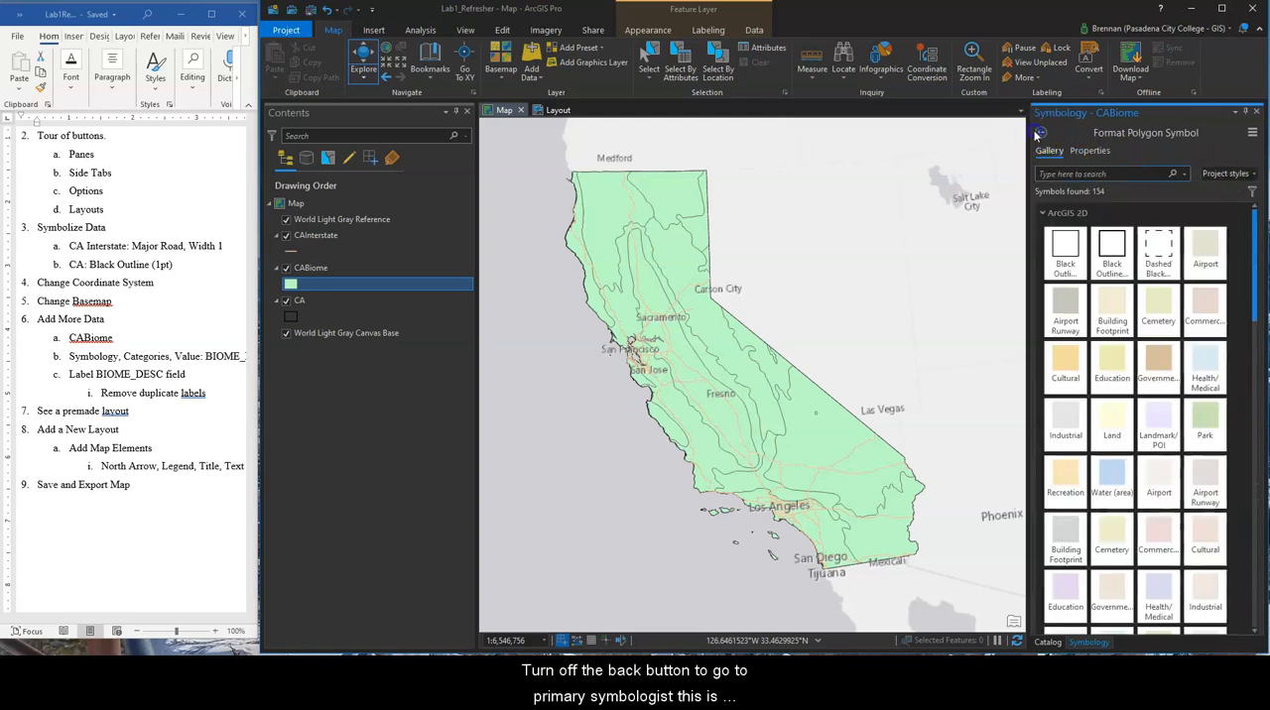
pyautogui.click(1040, 133)
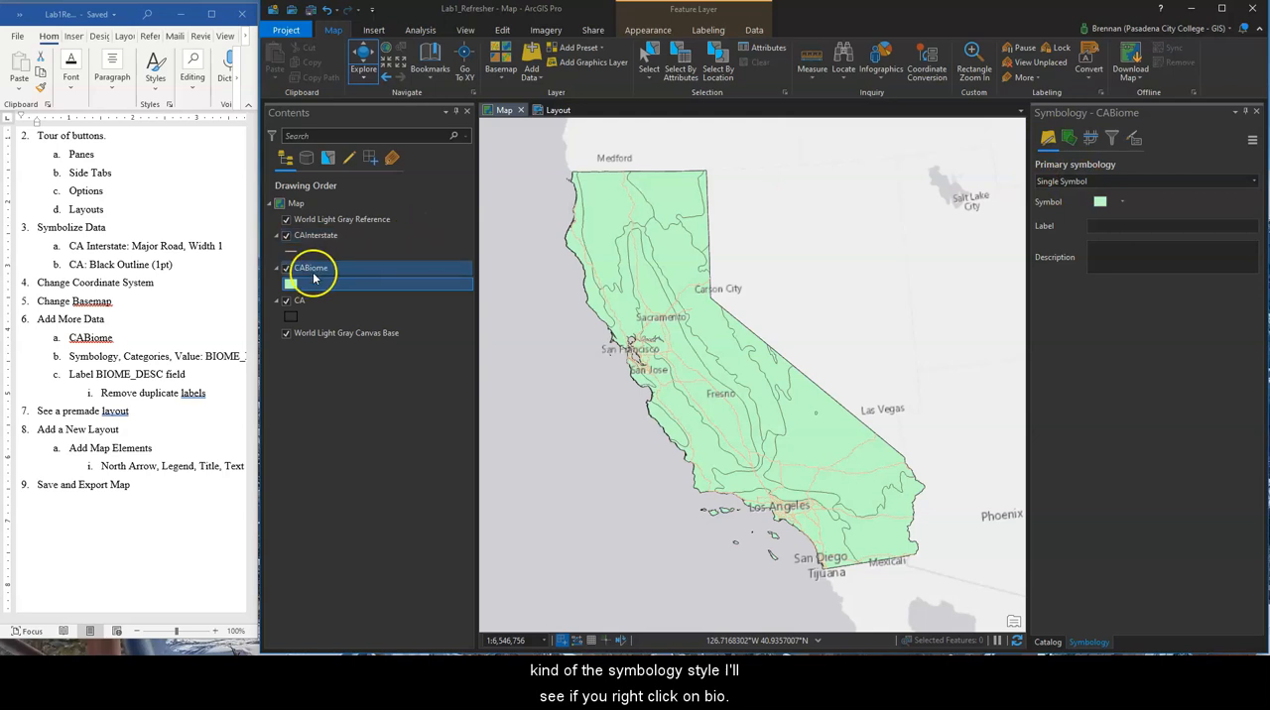
# Open the symbology of the CABiome layer and set its primary symbology to Unique Values
pyautogui.rightClick(316, 274)
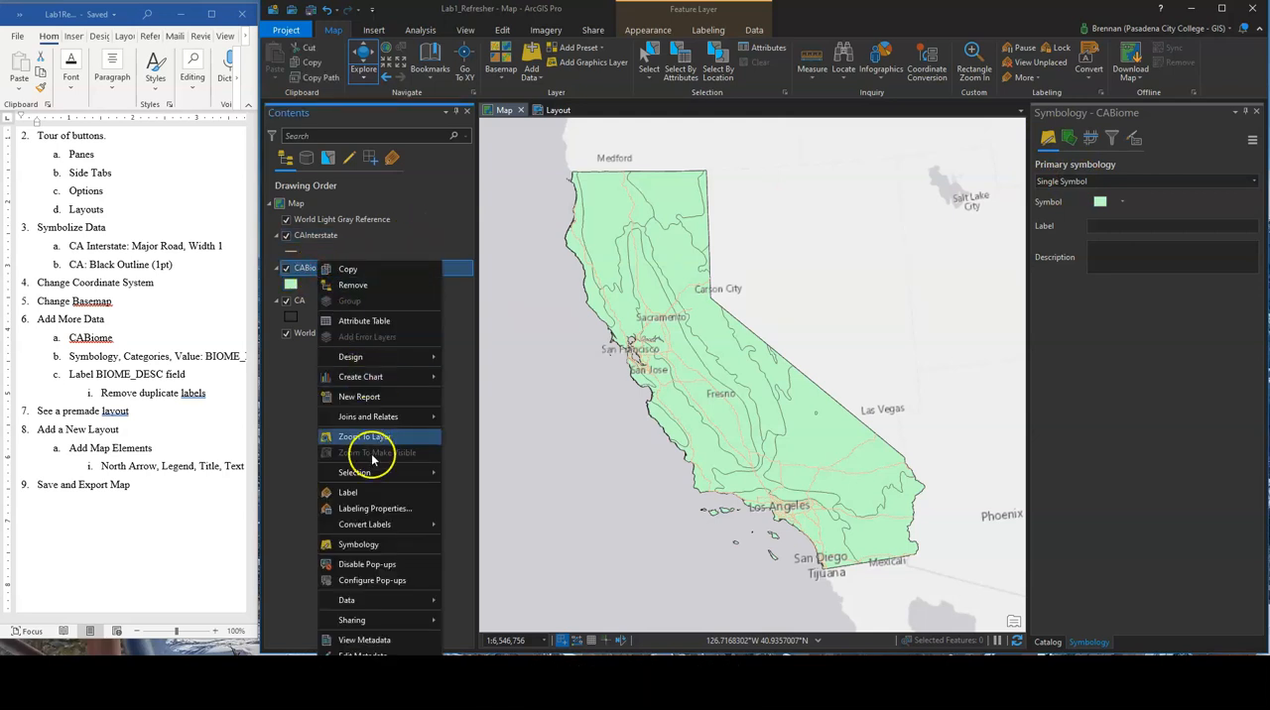
pyautogui.click(372, 552)
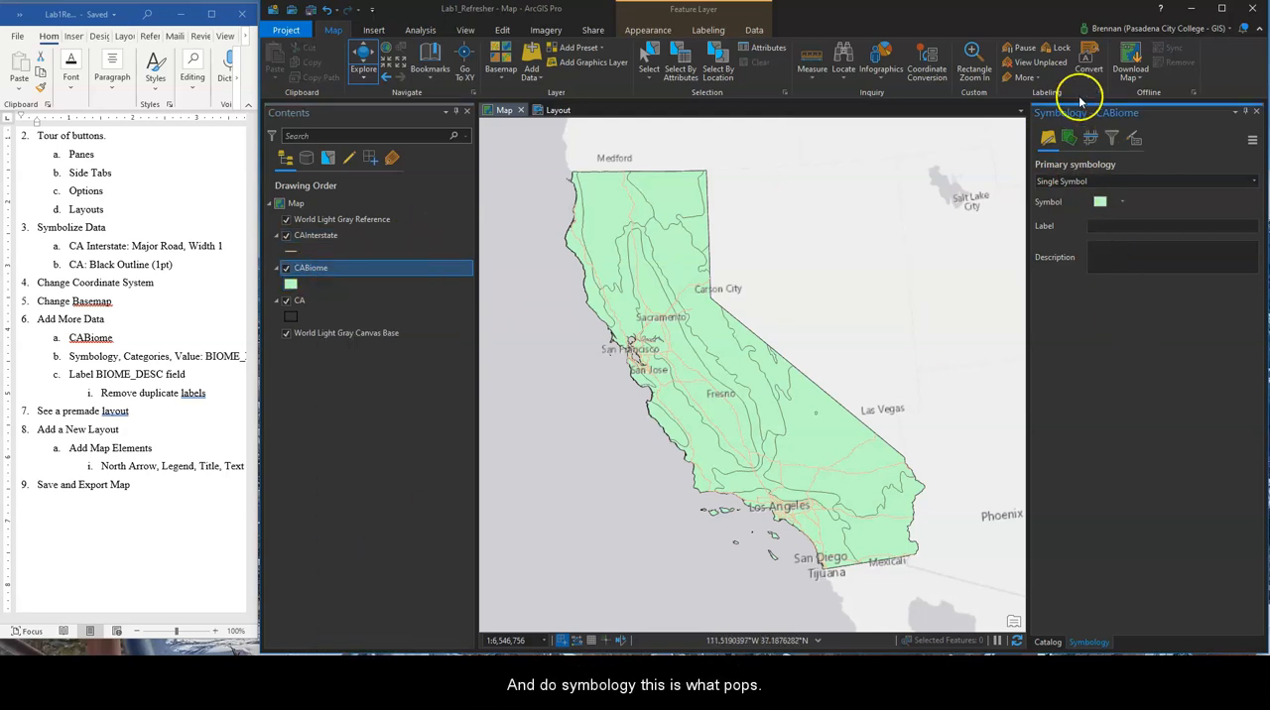
pyautogui.click(1118, 182)
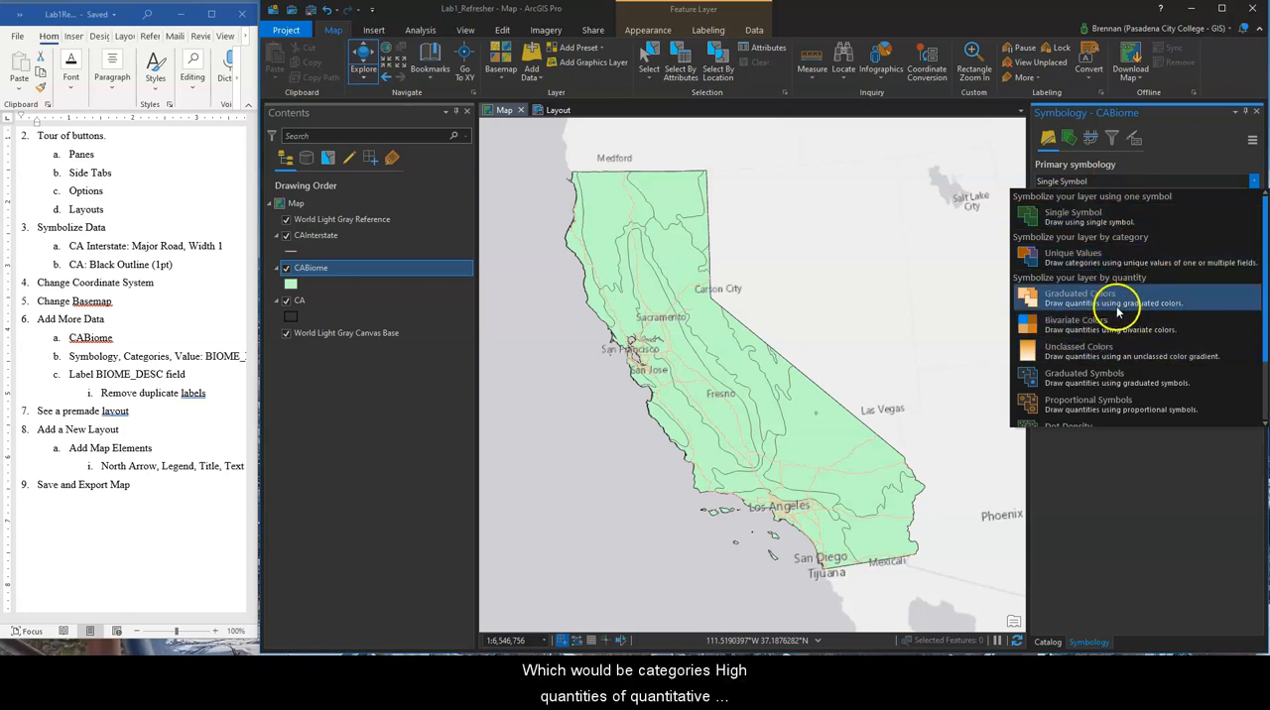
pyautogui.scroll(-1, 1086, 365)
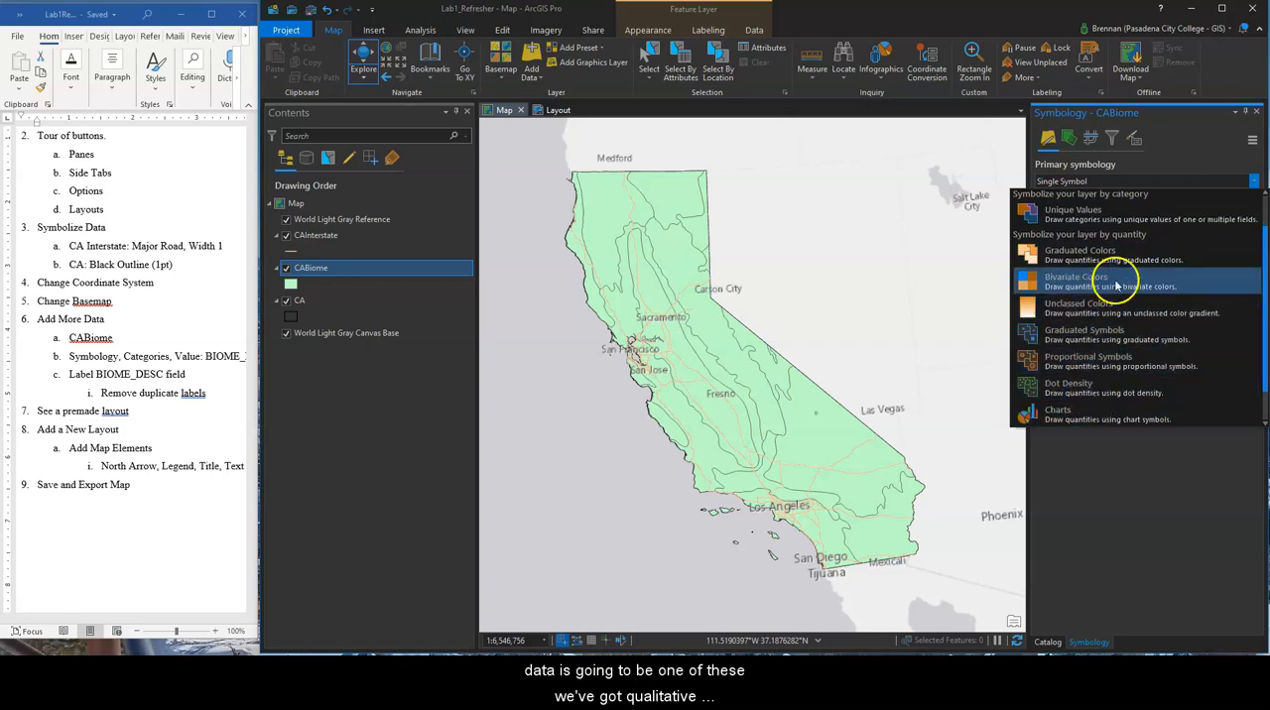
pyautogui.scroll(1, 1115, 285)
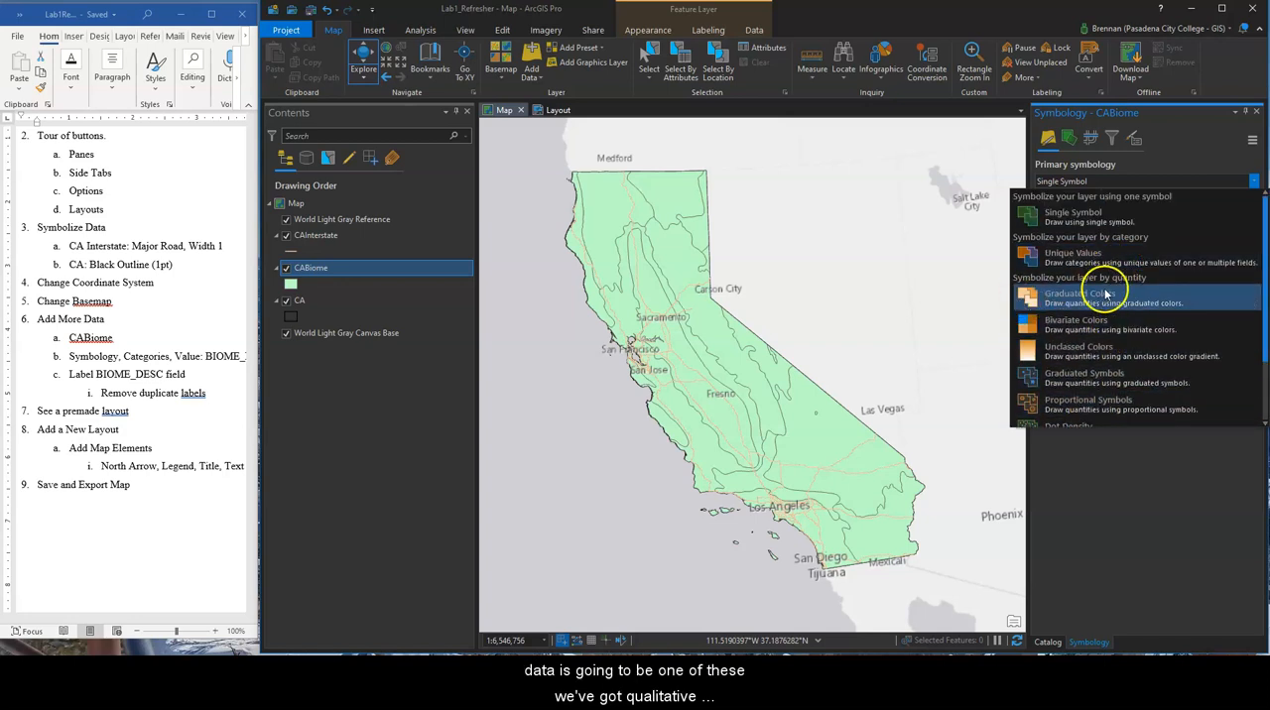
pyautogui.click(1134, 263)
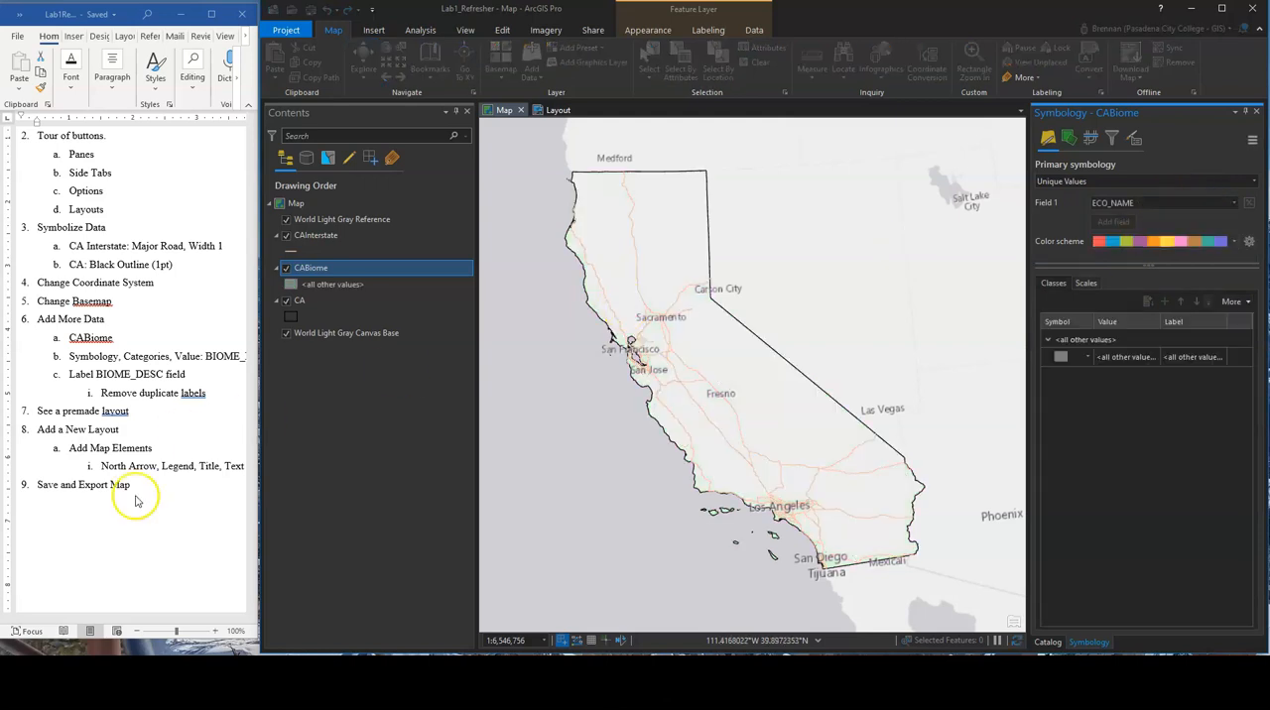
# Check the symbology instructions in the Word outline and set the CABiome unique values field to BIOME_DESC
pyautogui.click(129, 567)
pyautogui.moveTo(107, 617); pyautogui.dragTo(139, 619)
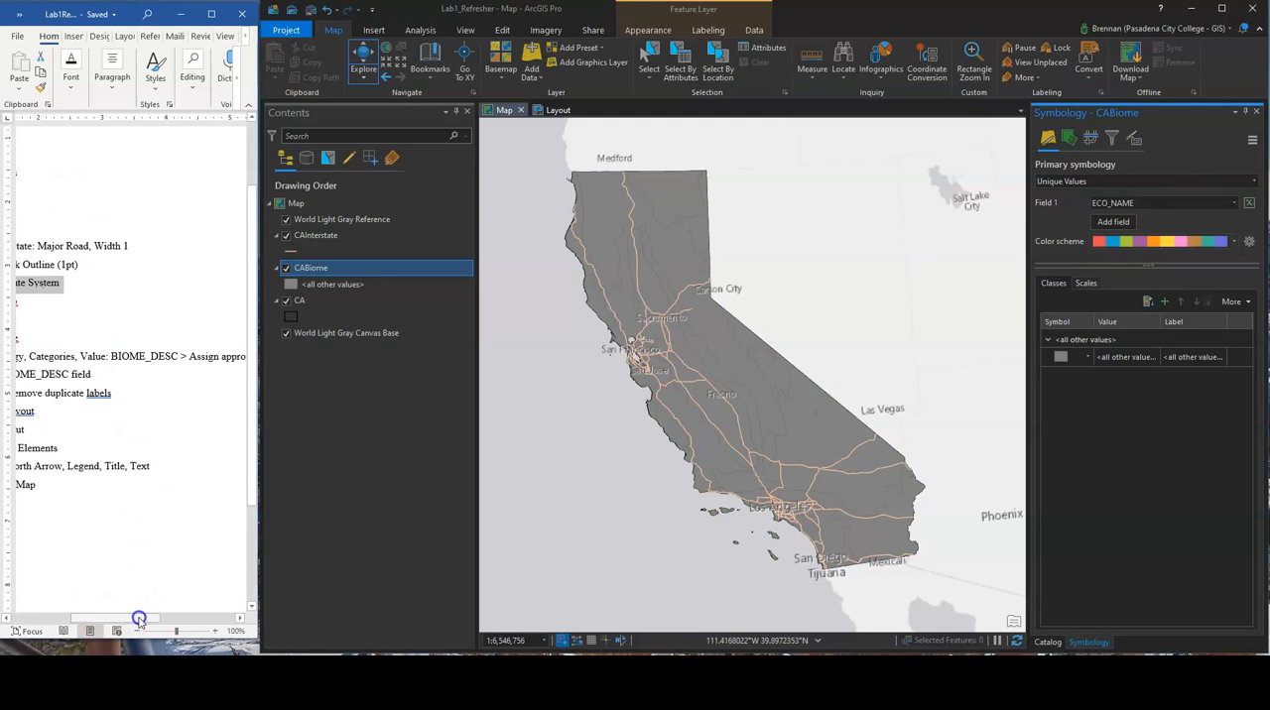
pyautogui.click(1195, 204)
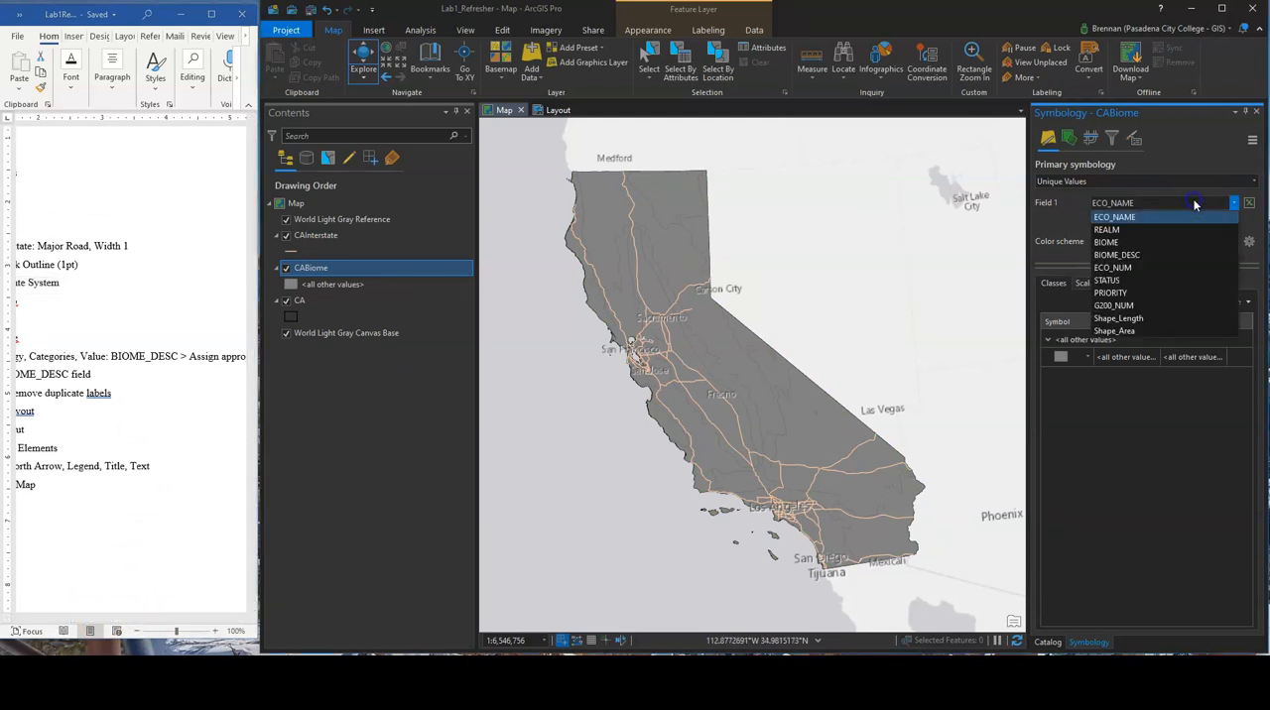
pyautogui.click(1136, 255)
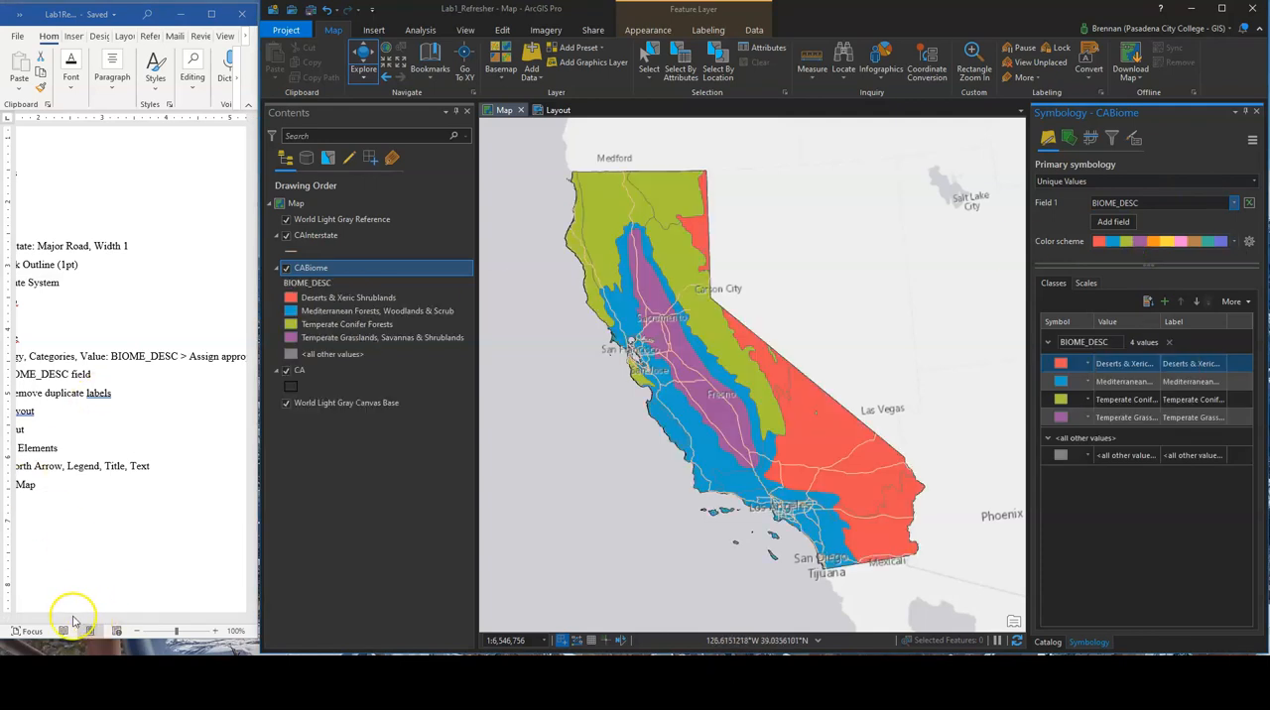
pyautogui.click(99, 545)
pyautogui.moveTo(97, 618); pyautogui.dragTo(57, 617)
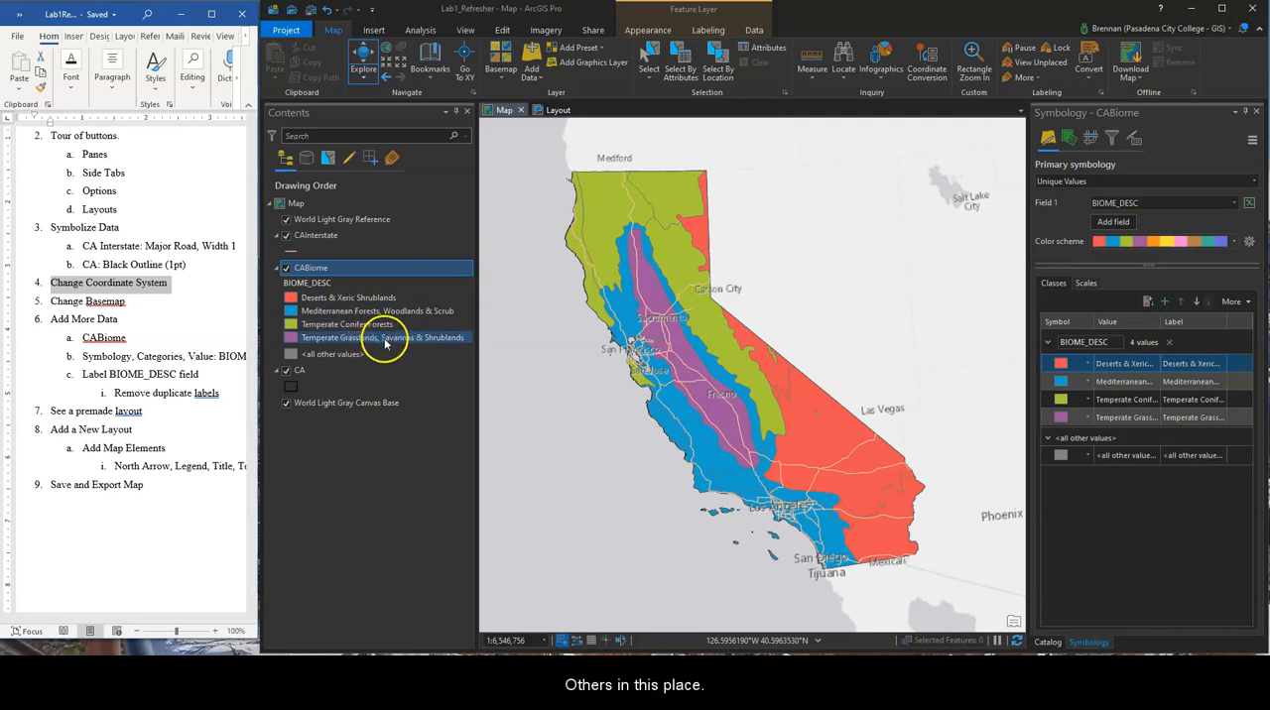
# Change the fill color of the Deserts & Xeric Shrublands class to tan and apply it
pyautogui.click(1062, 364)
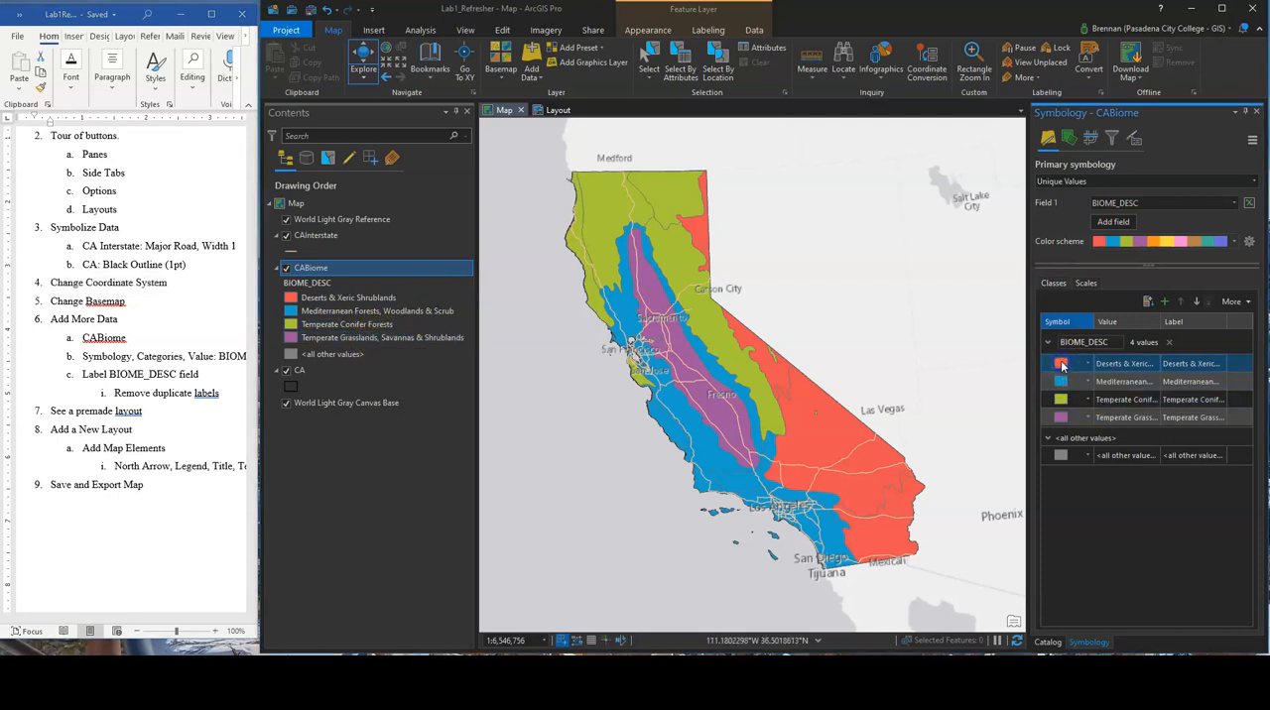
pyautogui.click(1062, 365)
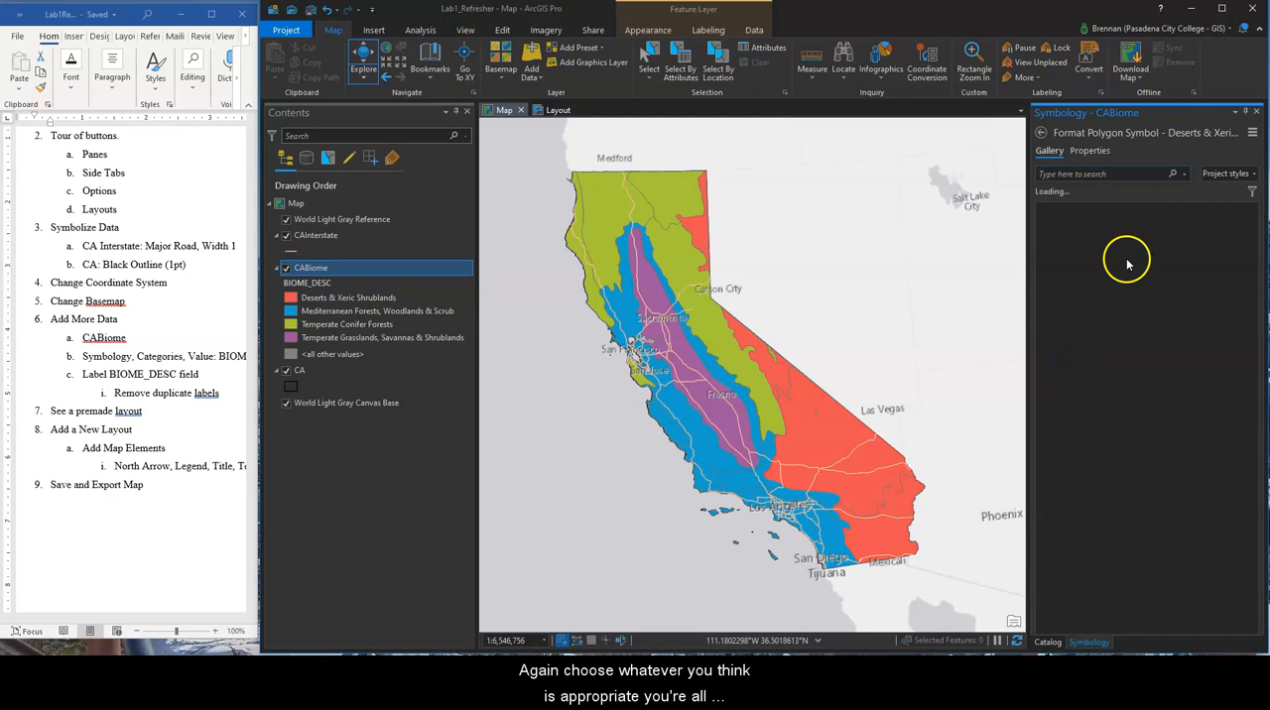
pyautogui.click(1088, 151)
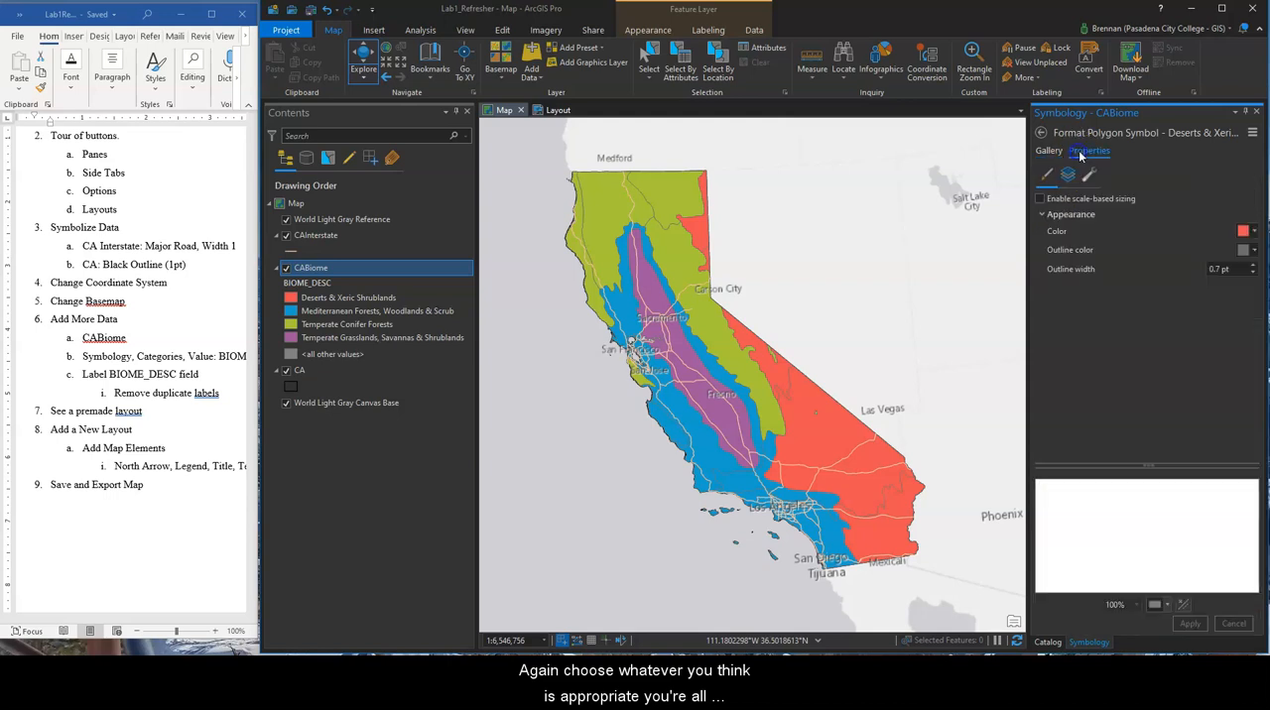
pyautogui.click(1051, 151)
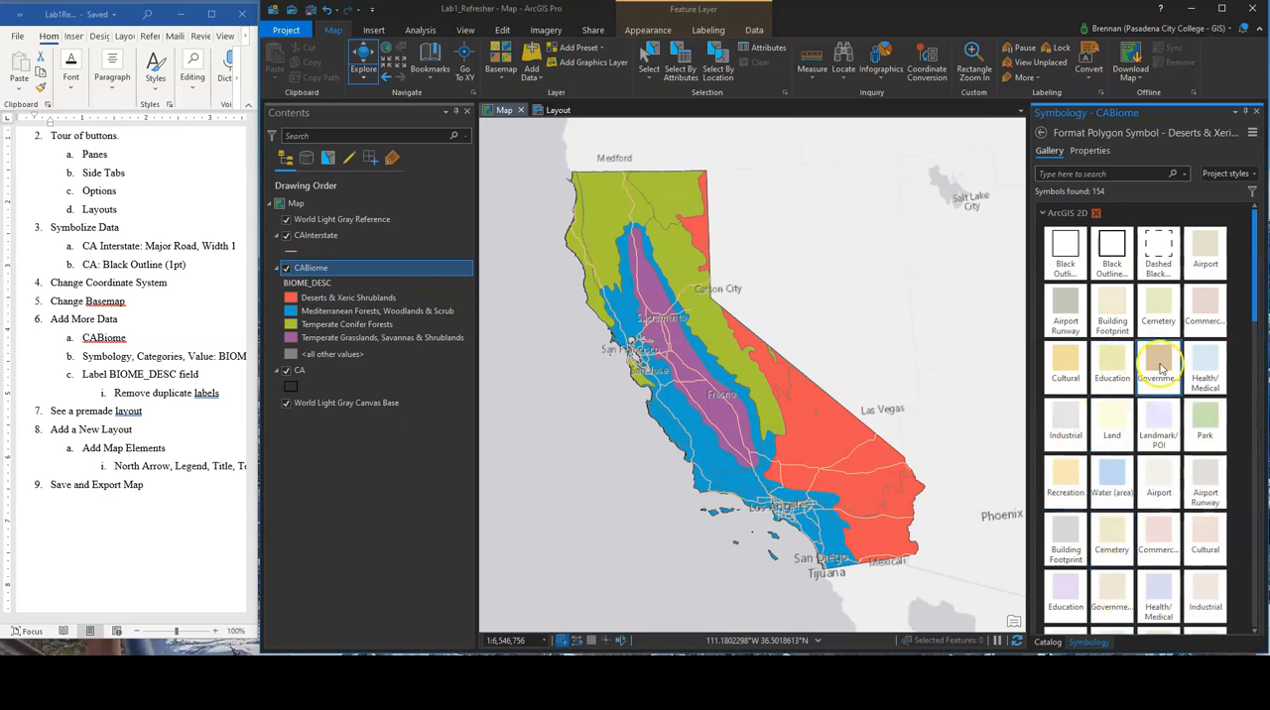
pyautogui.click(1089, 151)
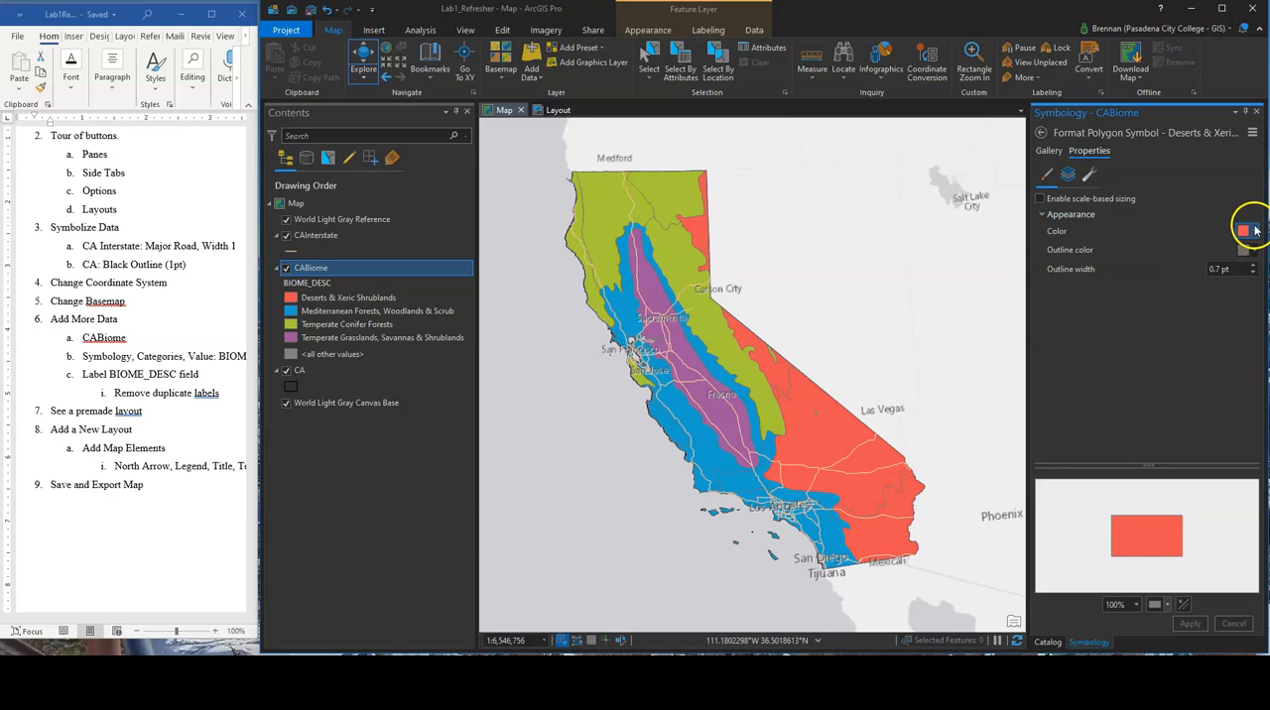
pyautogui.click(1252, 231)
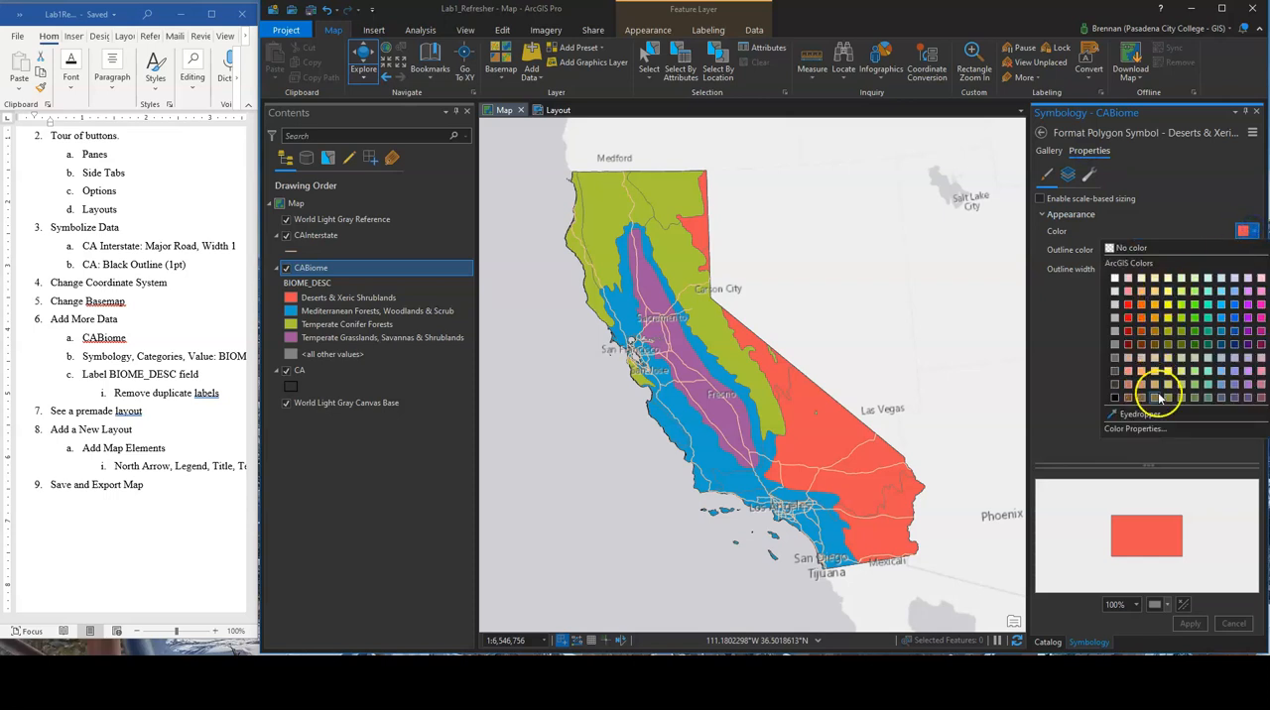
pyautogui.click(1159, 392)
pyautogui.click(1188, 622)
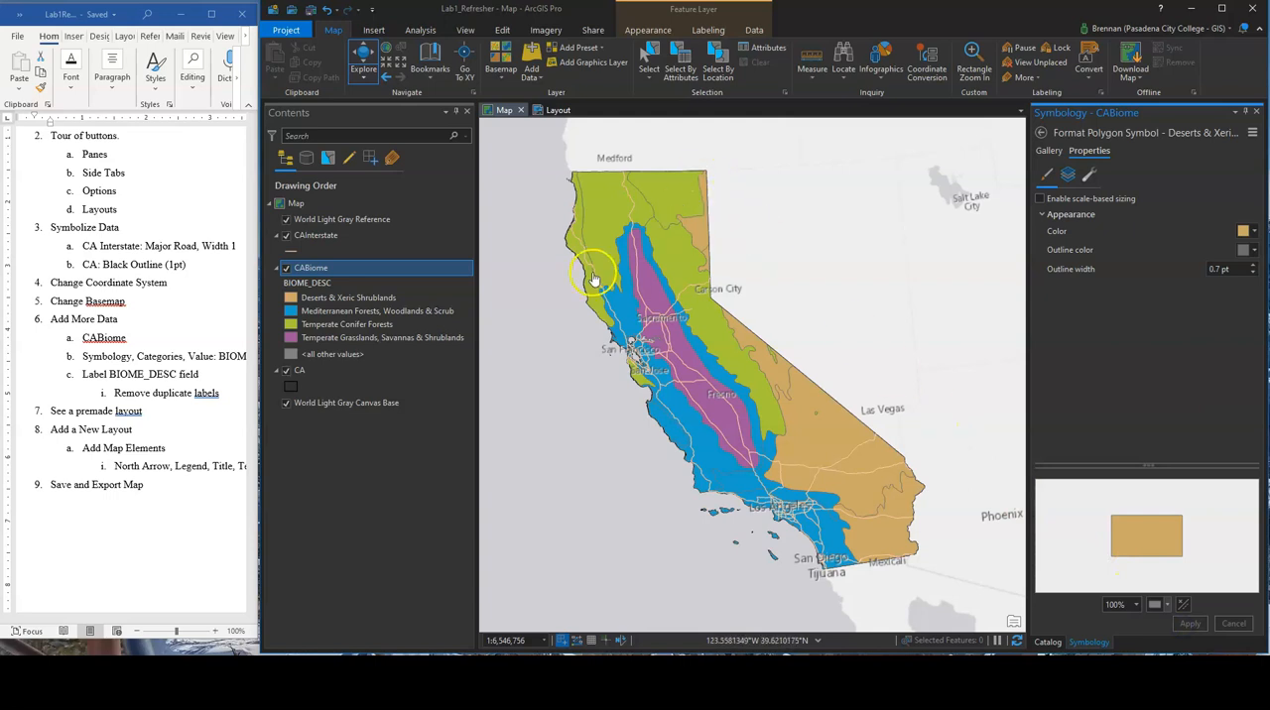
# Change the fill color of the Mediterranean Forests, Woodlands & Scrub class to olive and apply it
pyautogui.click(347, 310)
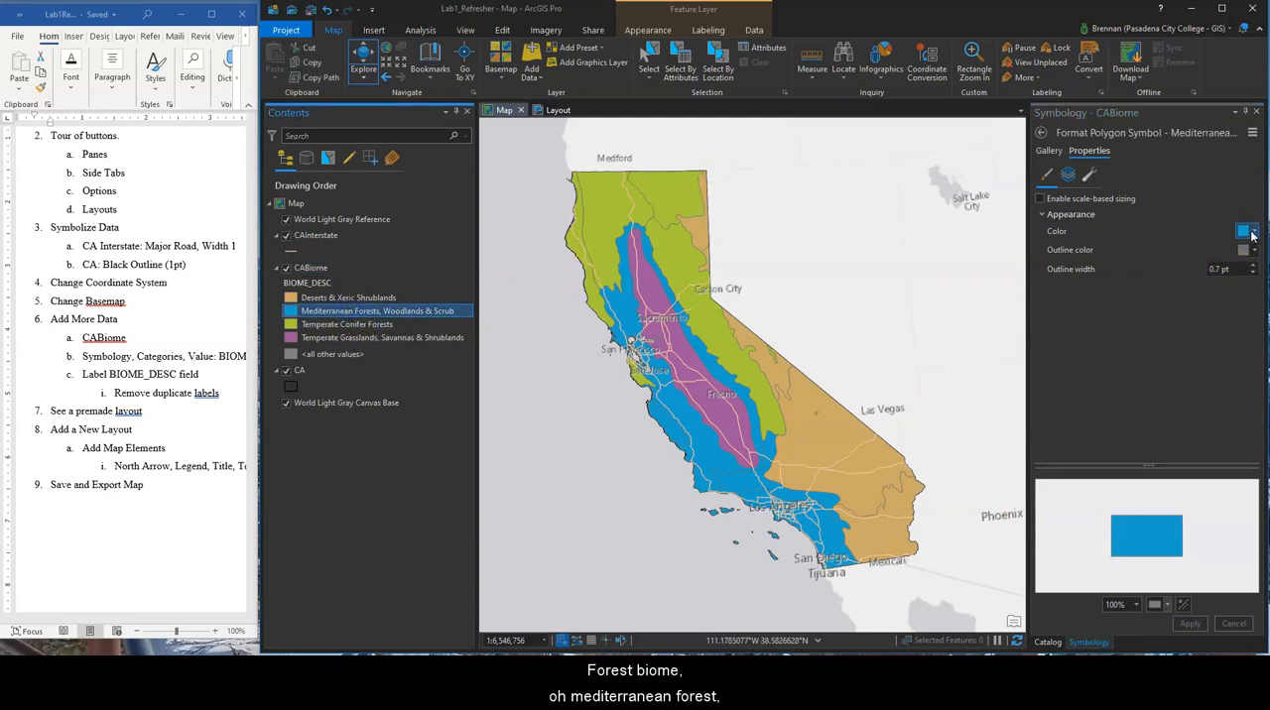
pyautogui.click(1252, 232)
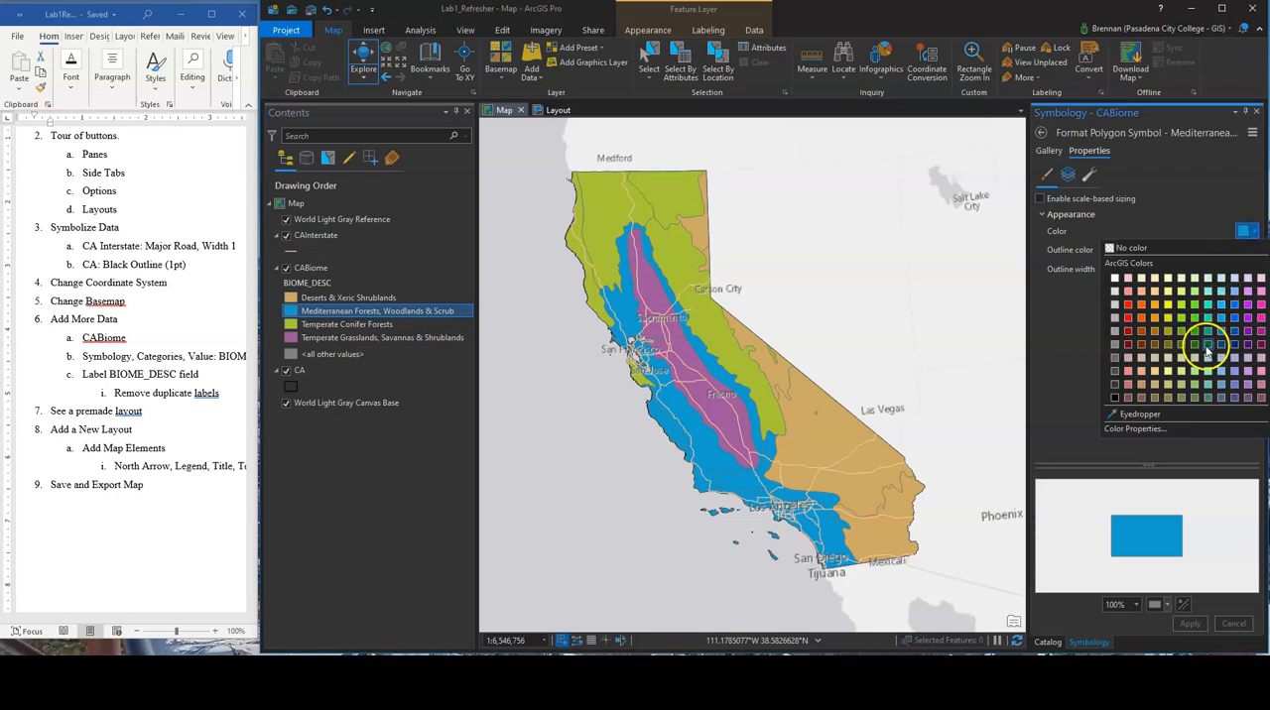
pyautogui.click(1172, 337)
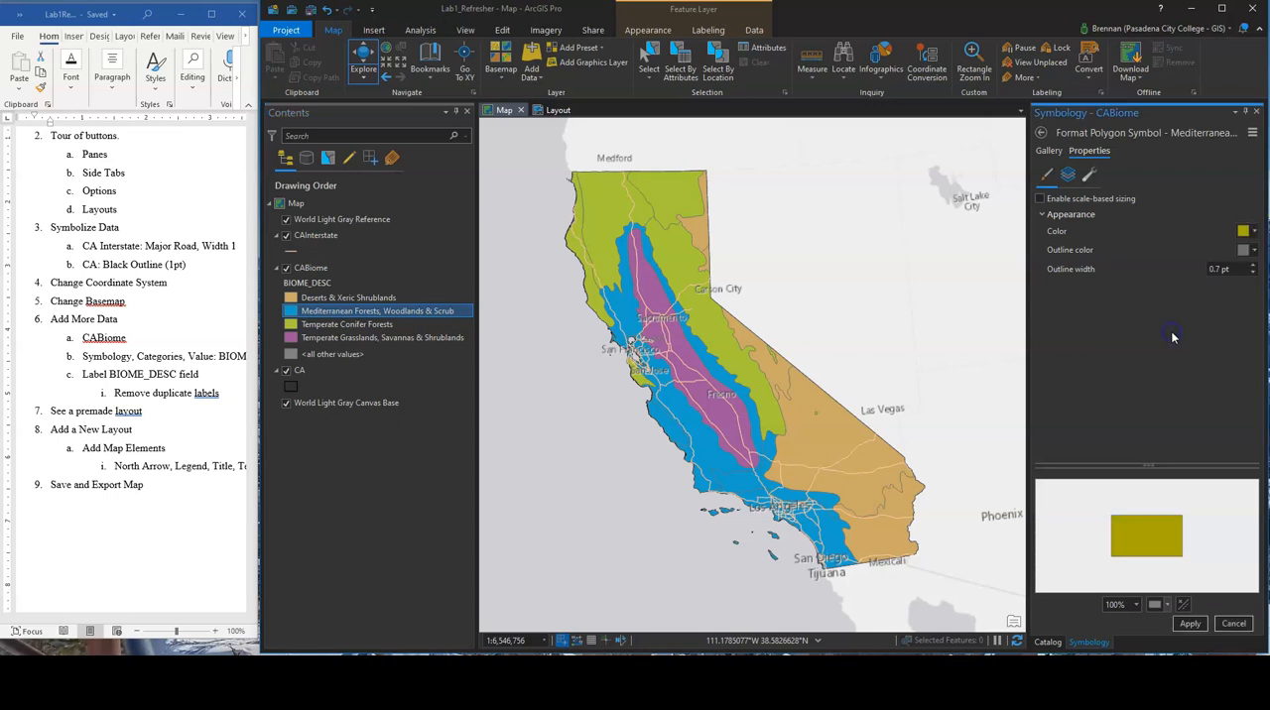
pyautogui.click(1191, 625)
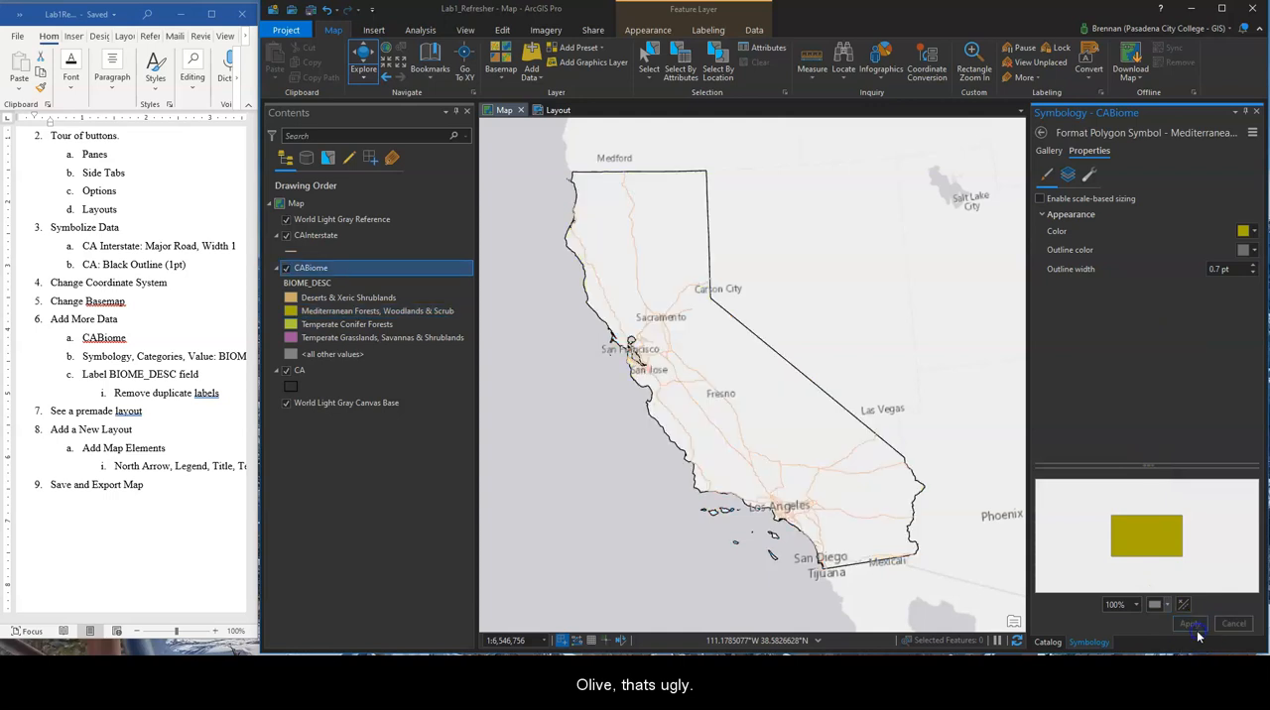
# Change the fill color of the Temperate Conifer Forests class to dark green and apply it
pyautogui.click(305, 327)
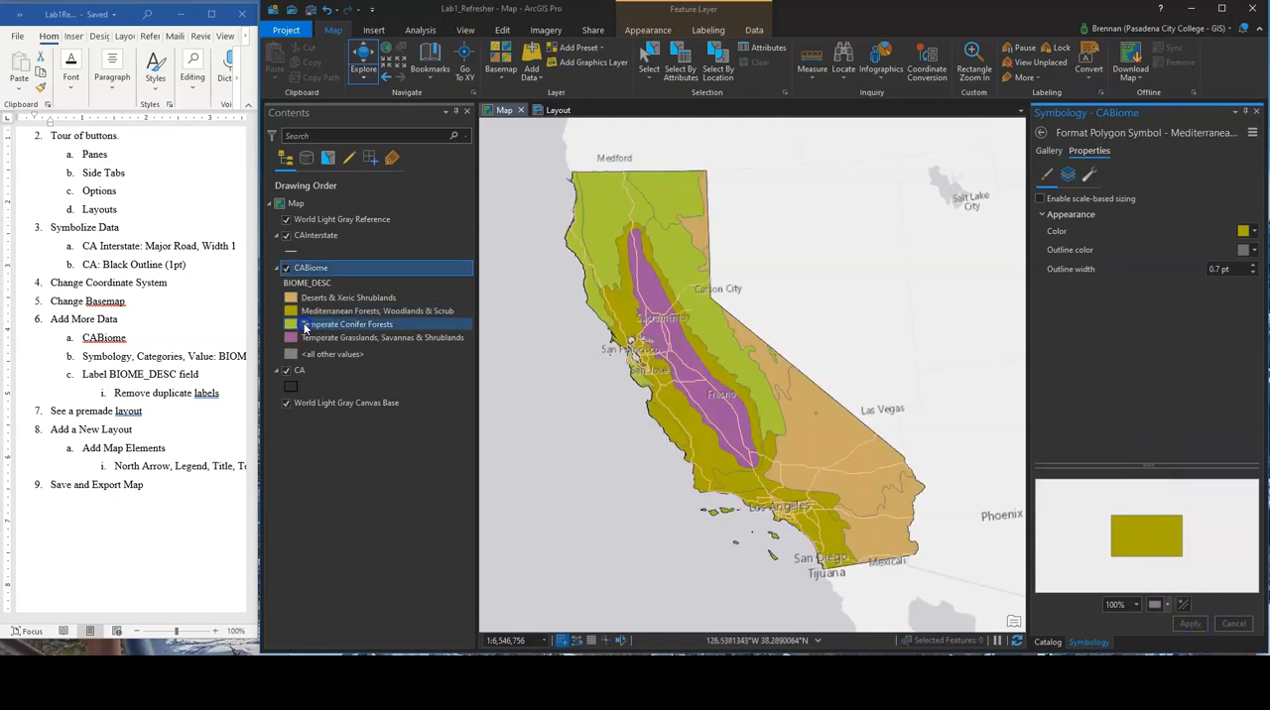
pyautogui.click(1249, 231)
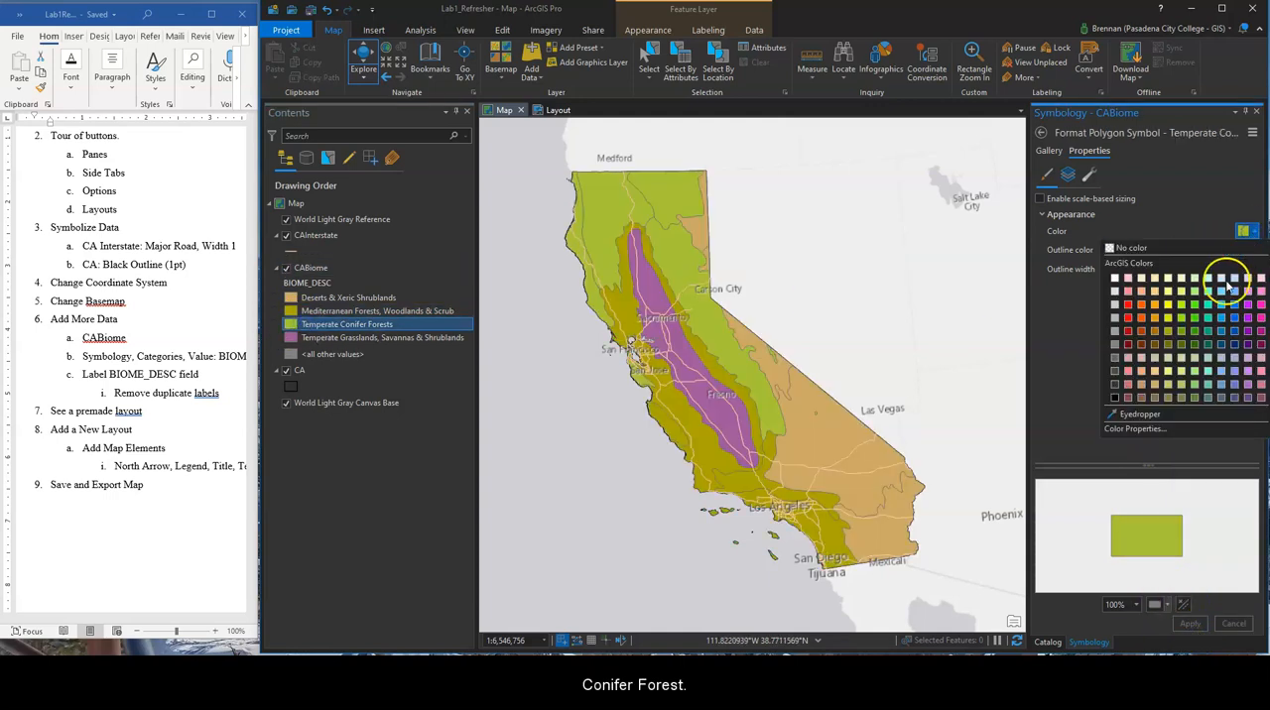
pyautogui.click(1196, 344)
pyautogui.click(1190, 625)
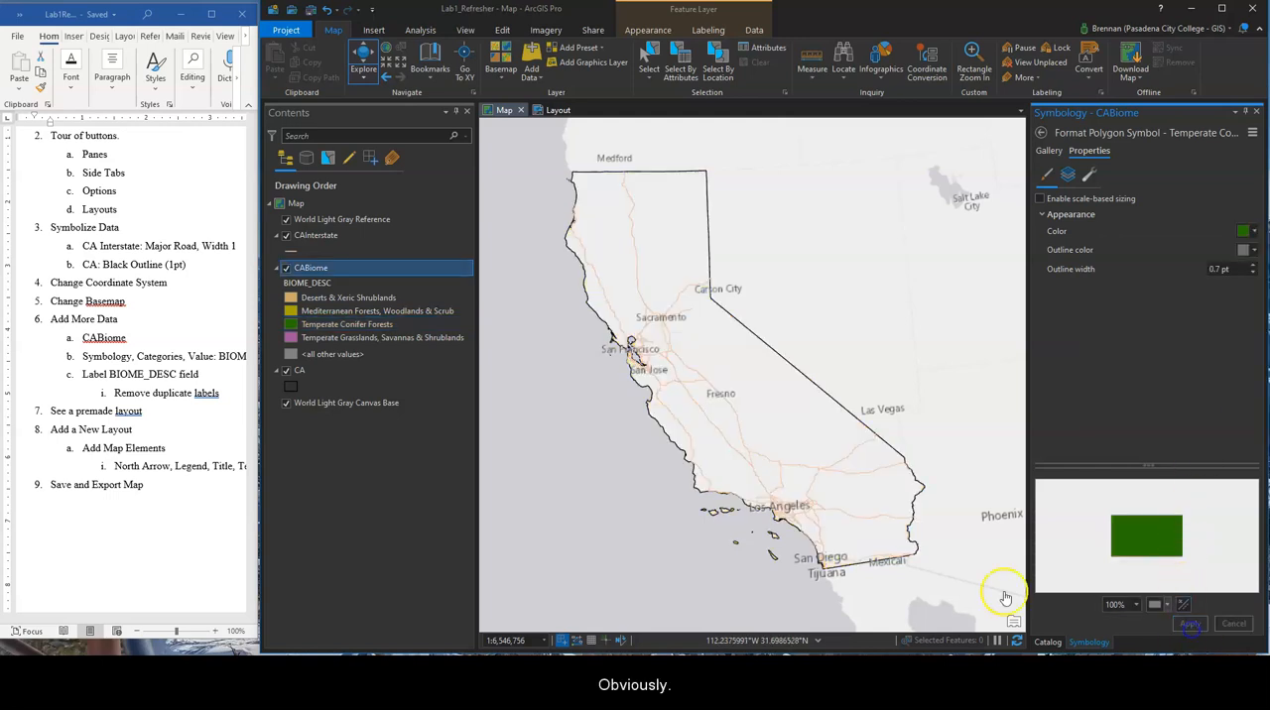
# Try a turquoise fill for the Temperate Grasslands, Savannas & Shrublands class, and replace it with light green
pyautogui.click(343, 338)
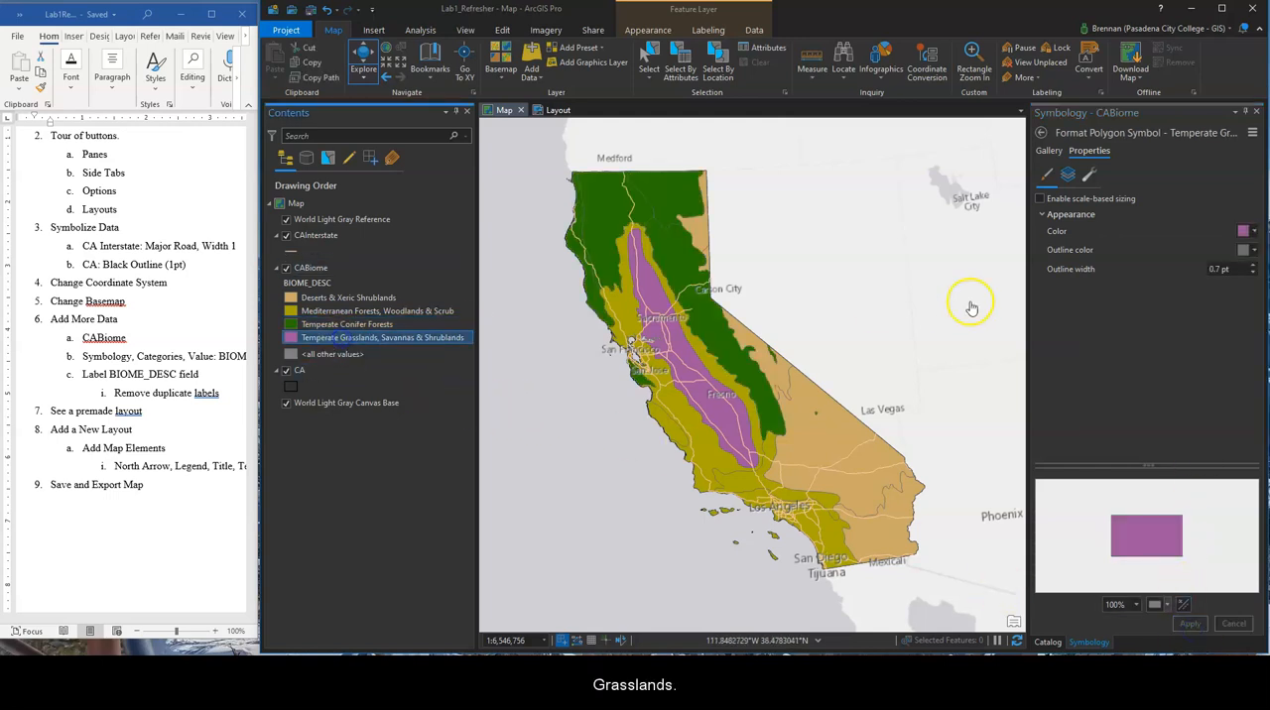
pyautogui.click(1255, 231)
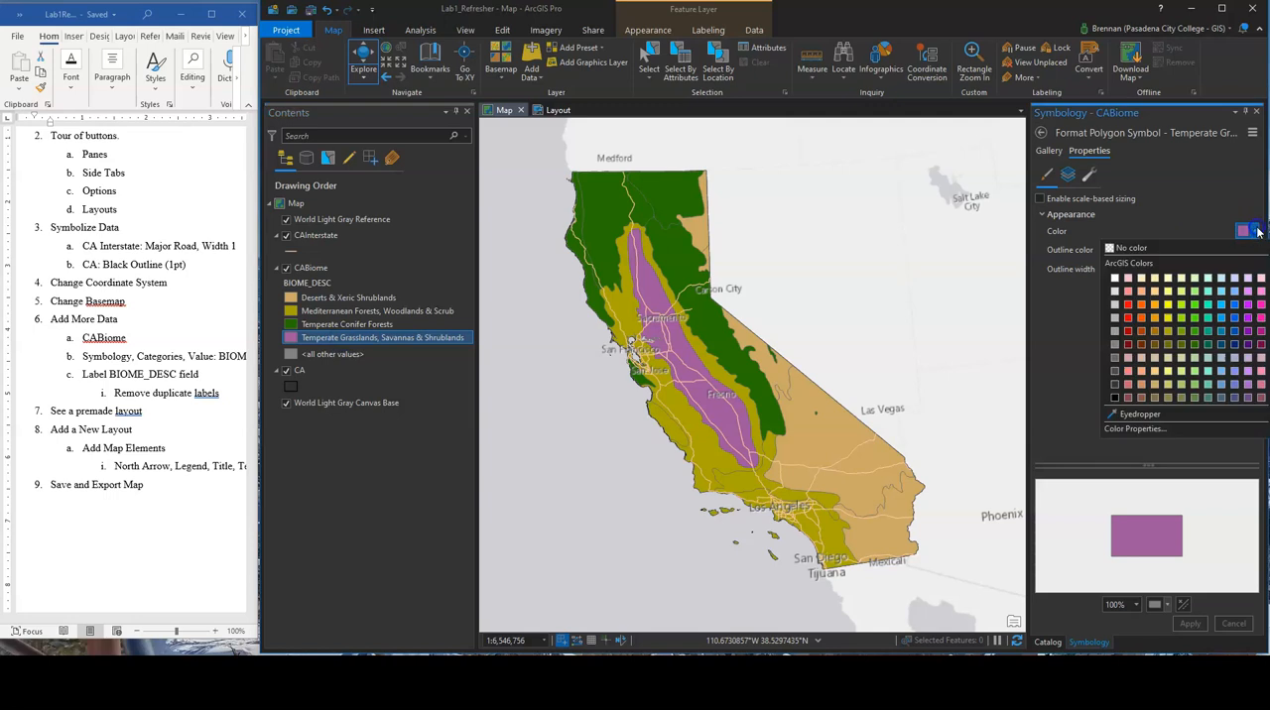
pyautogui.click(1211, 307)
pyautogui.click(1189, 624)
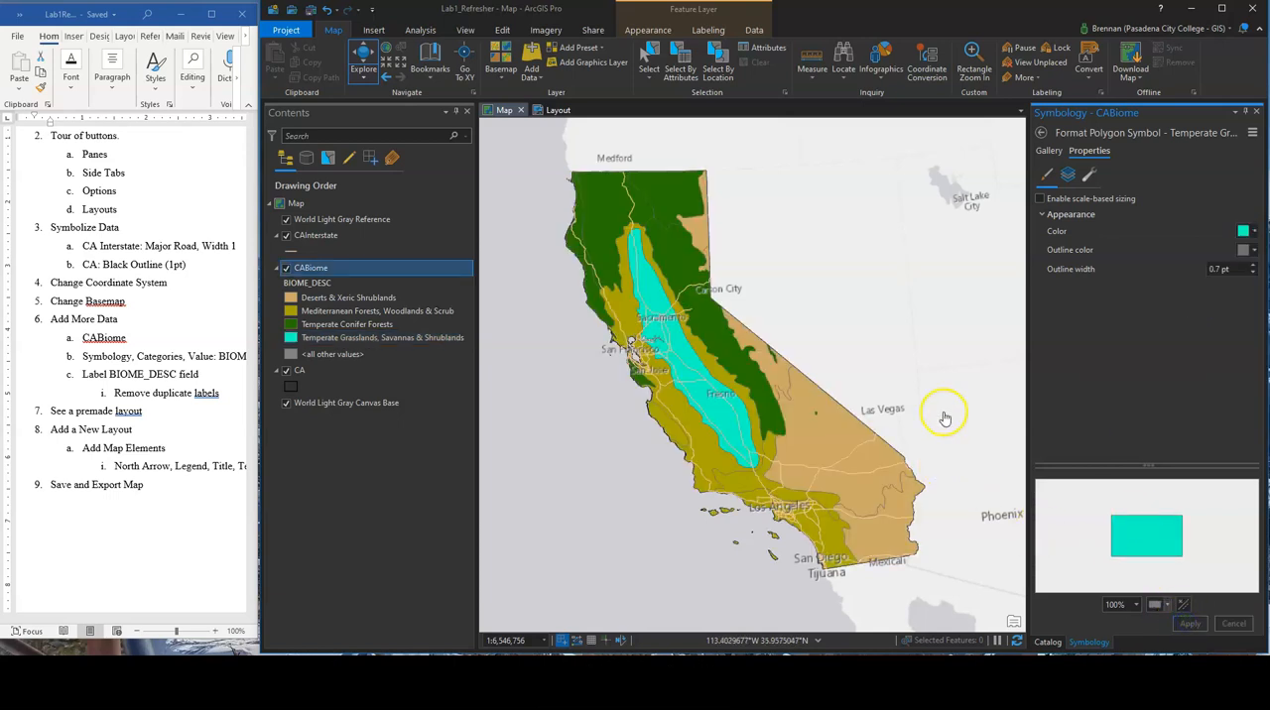
pyautogui.click(1251, 236)
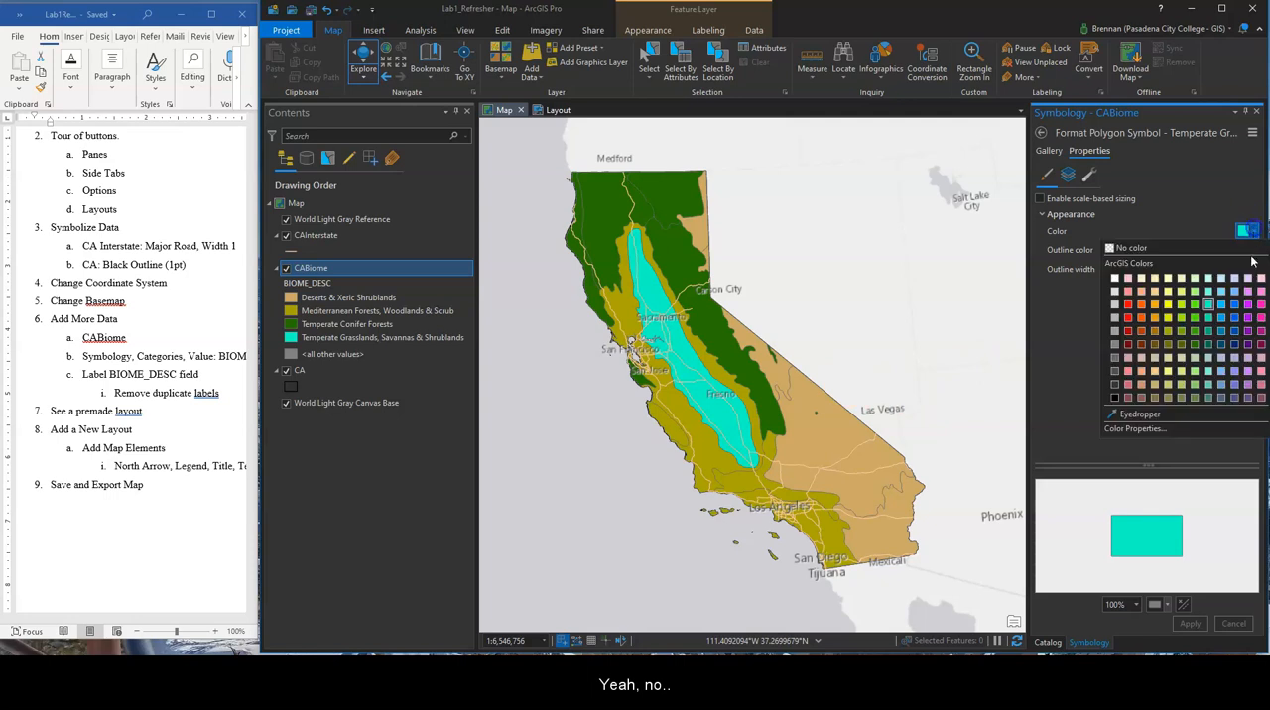
pyautogui.click(1197, 377)
pyautogui.click(1189, 623)
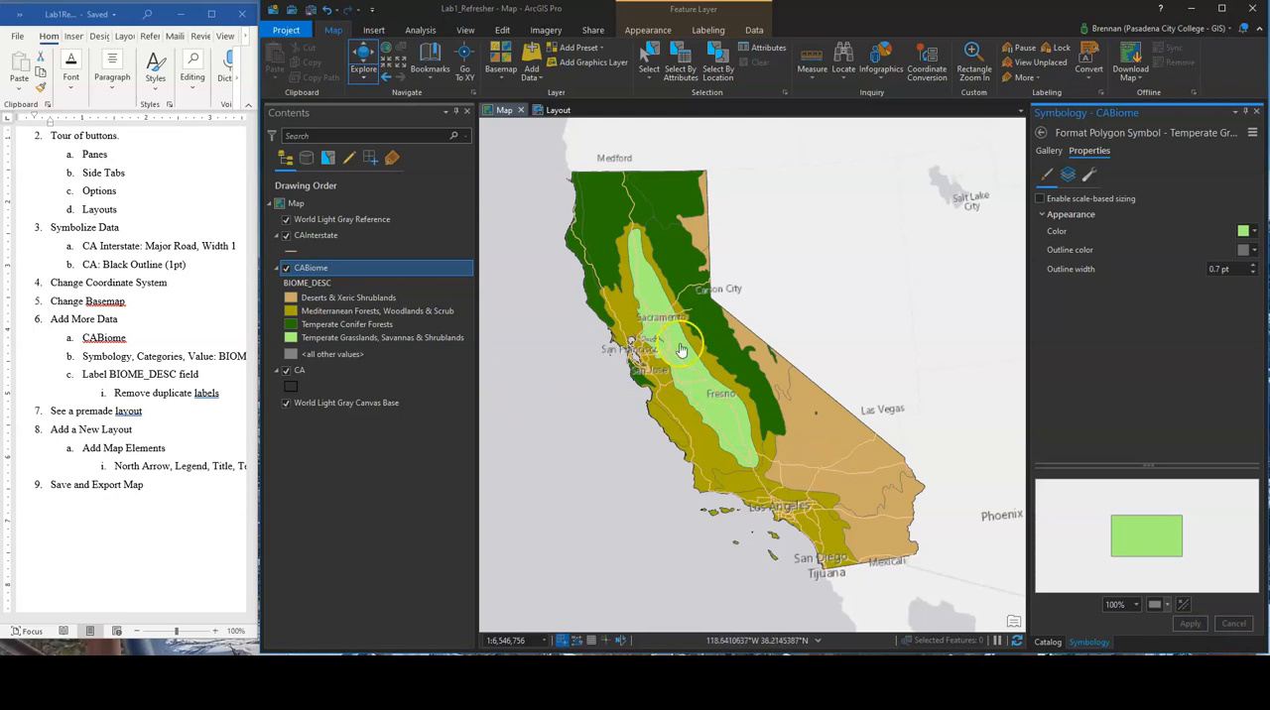
# Try a bright yellow-green fill for the Mediterranean Forests, Woodlands & Scrub class, and replace it with a muted medium green
pyautogui.click(322, 311)
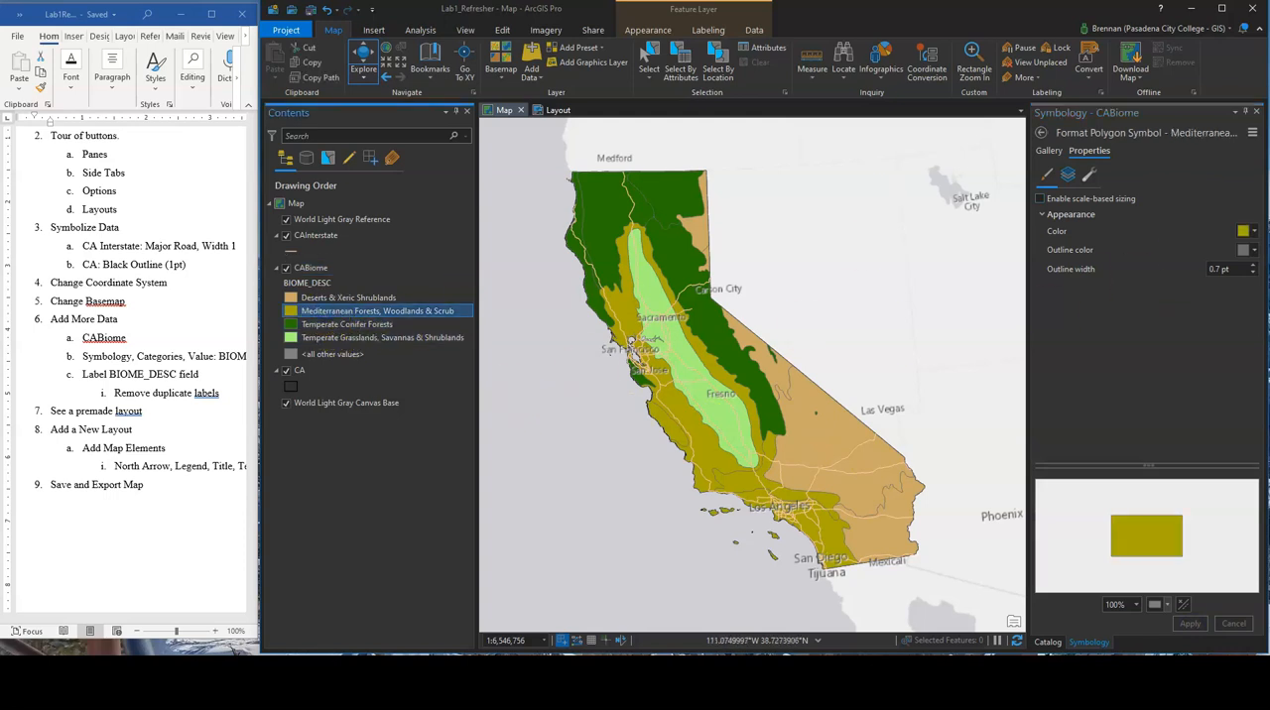
pyautogui.click(1245, 230)
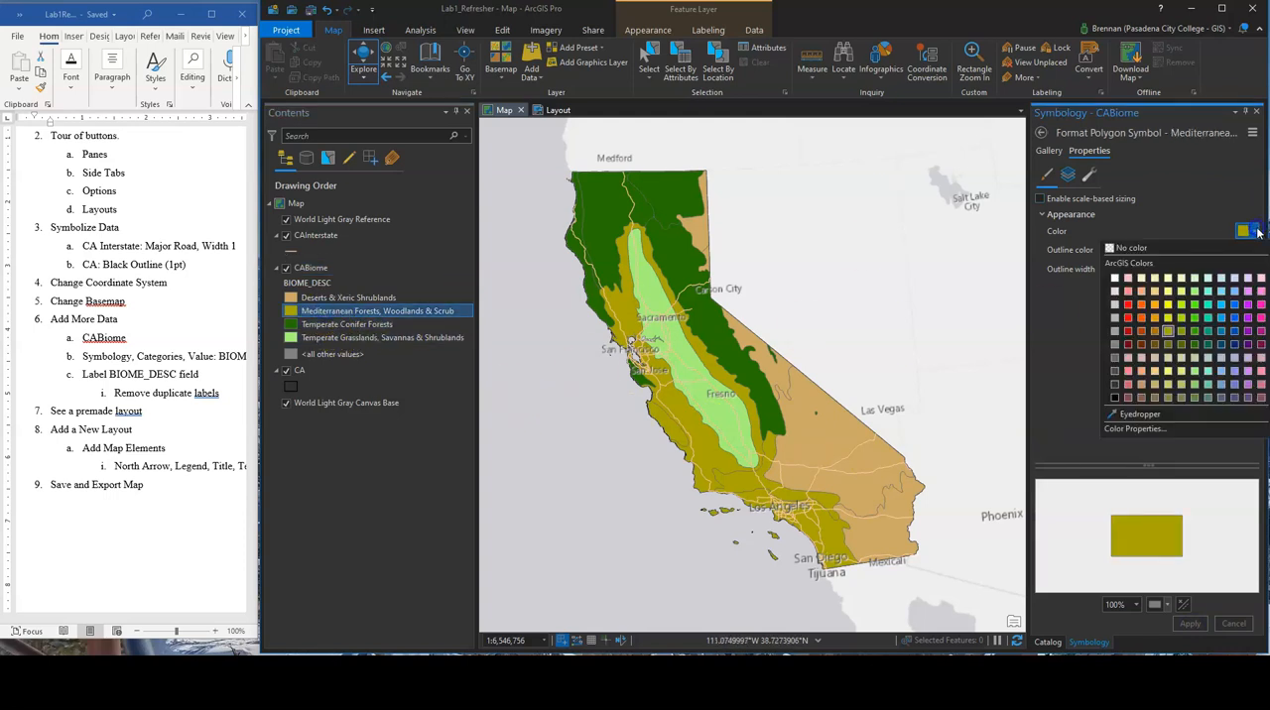
pyautogui.click(1183, 307)
pyautogui.click(1188, 623)
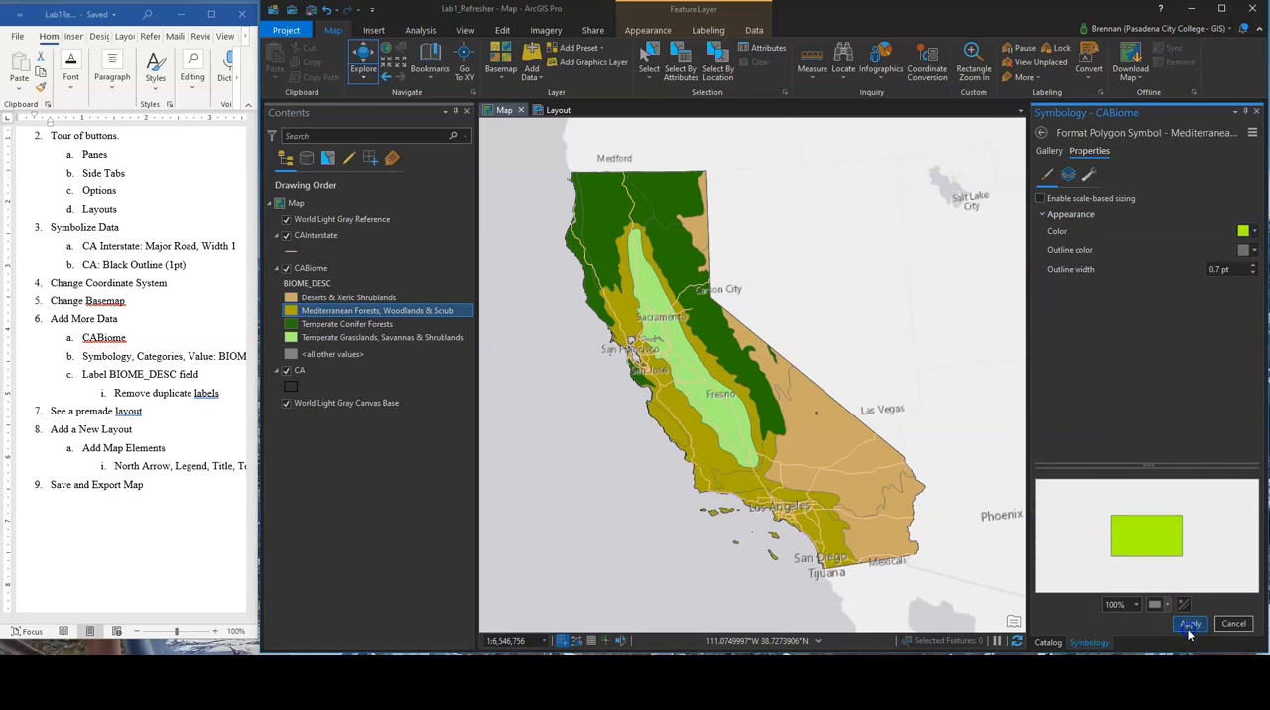
pyautogui.click(1253, 235)
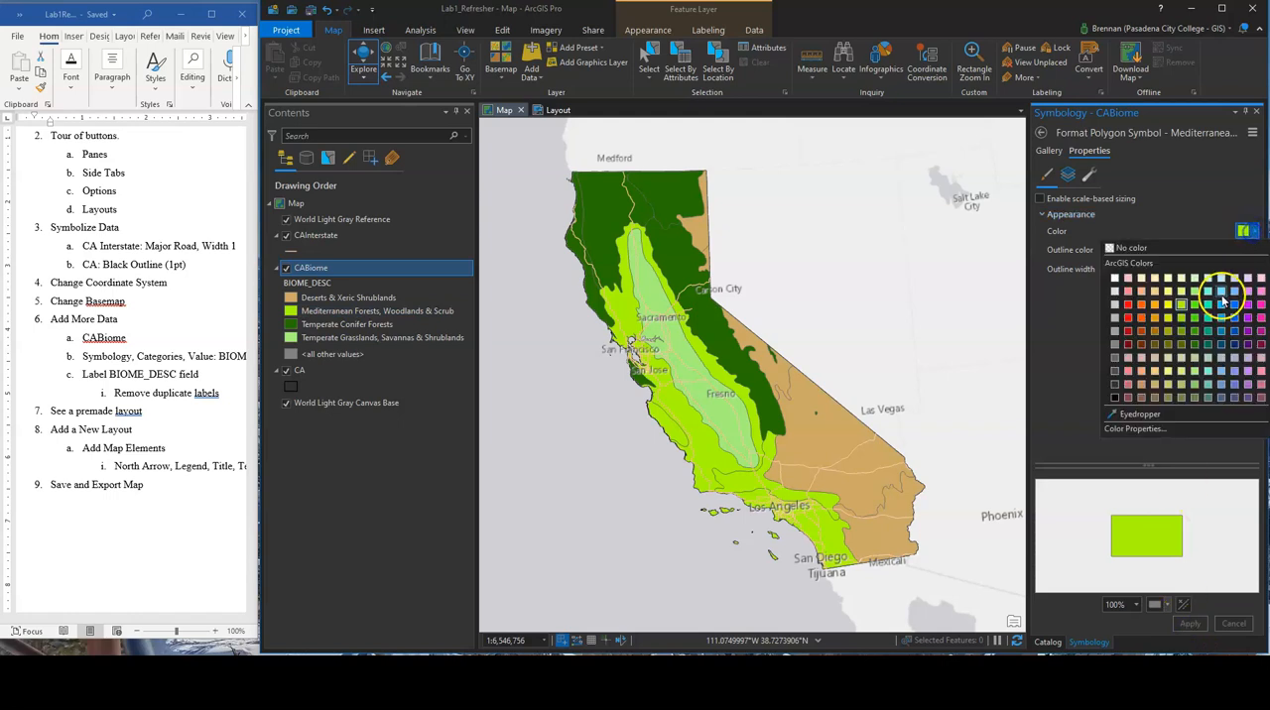
pyautogui.click(1196, 393)
pyautogui.click(1190, 624)
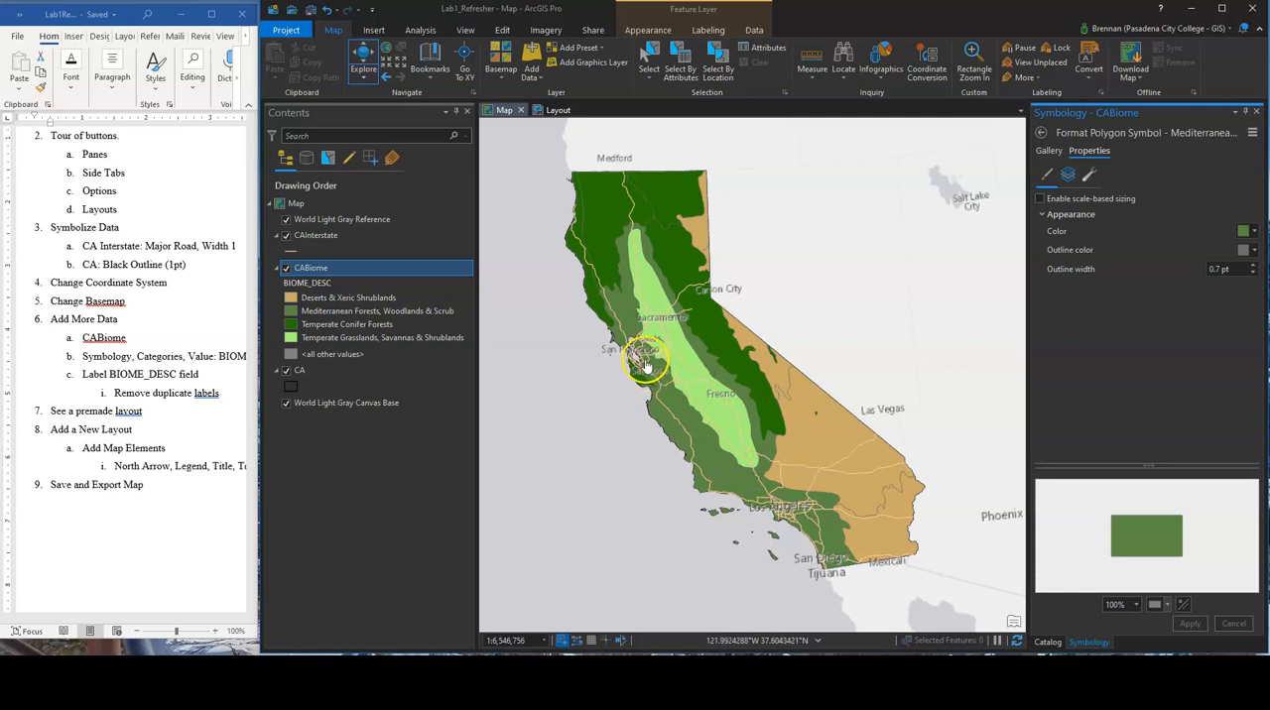
# Set the transparency of the CABiome layer to 22.9%
pyautogui.click(649, 31)
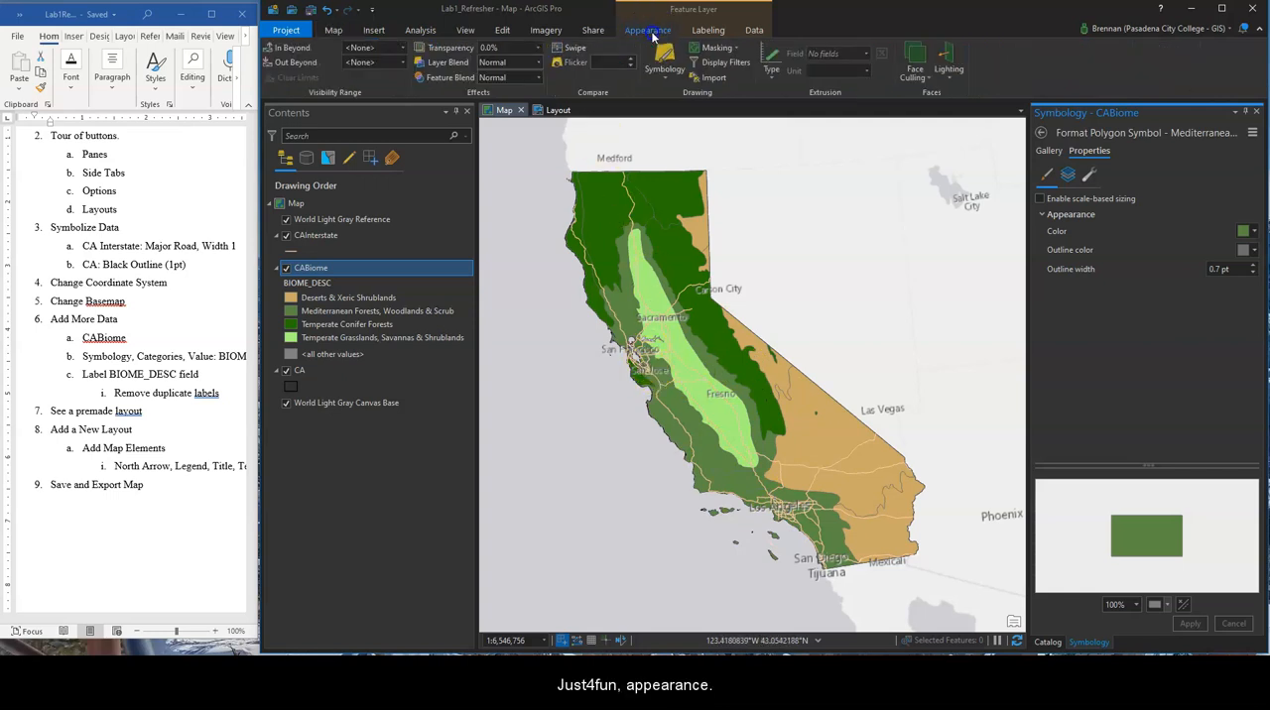
pyautogui.click(540, 47)
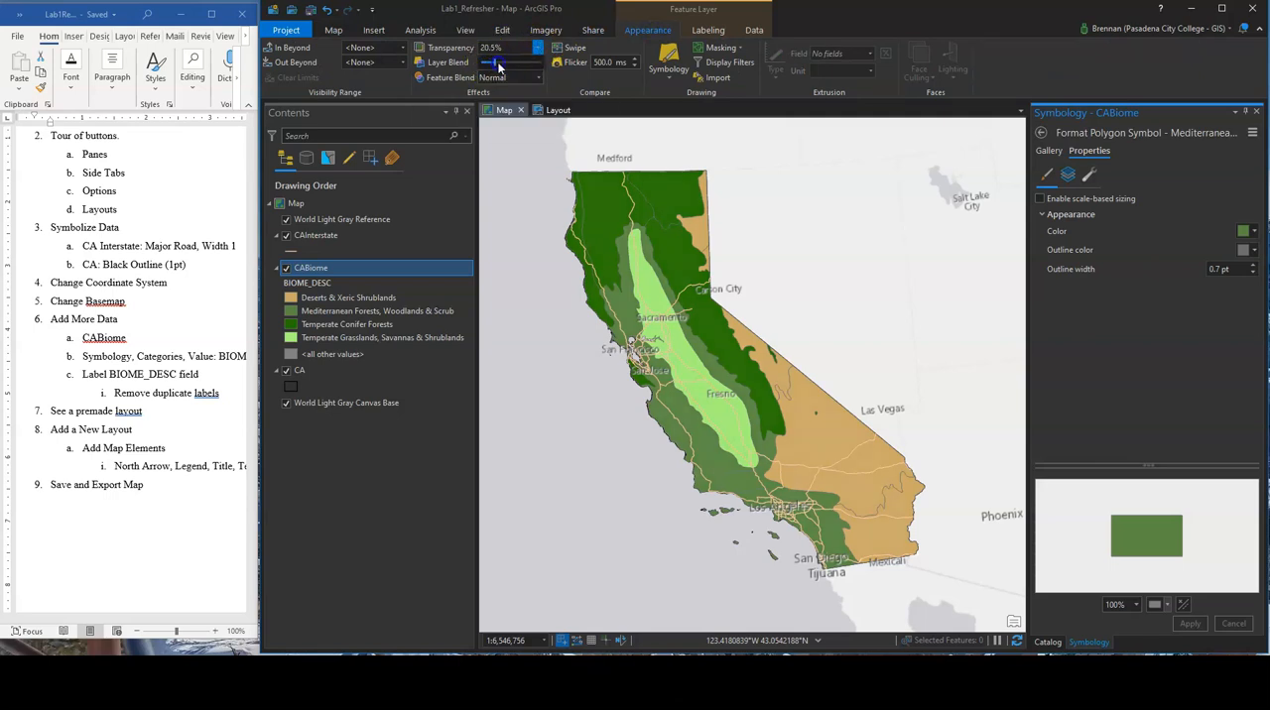
pyautogui.moveTo(499, 65); pyautogui.dragTo(501, 67)
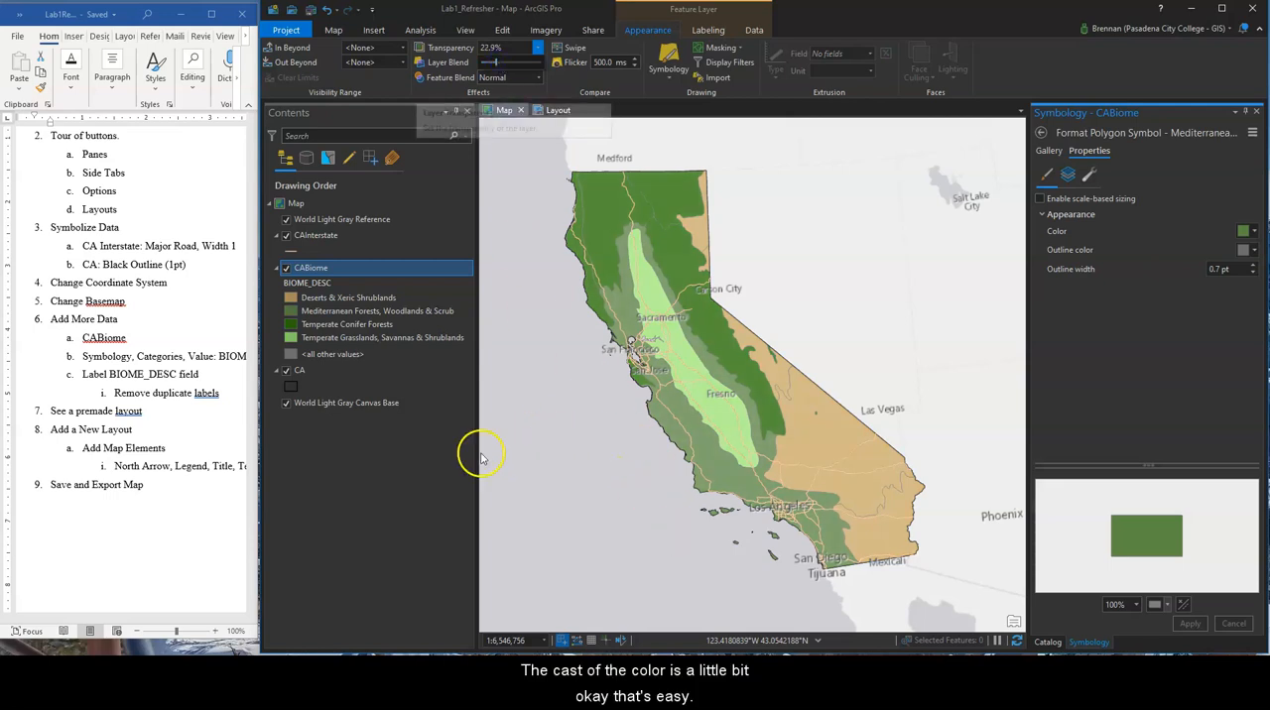
# Check the labeling instructions in the Word outline, then label the CABiome layer in ArcGIS Pro with the BIOME_DESC field
pyautogui.click(179, 388)
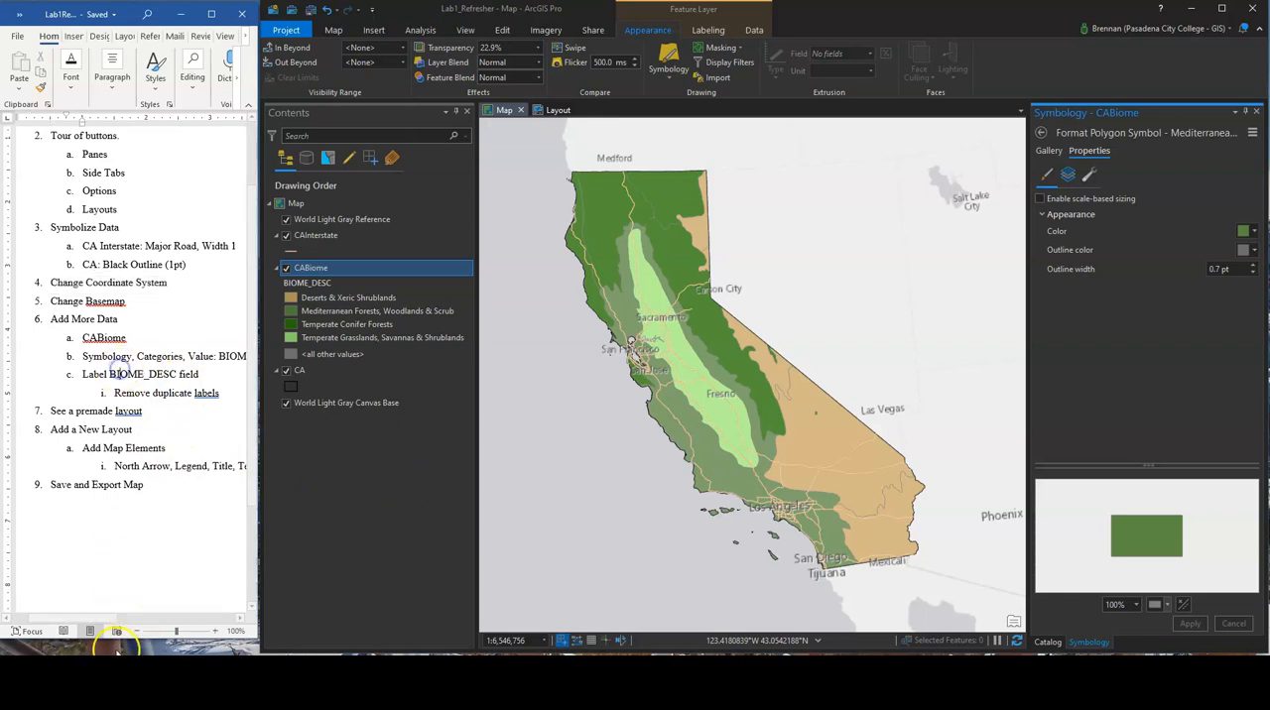
pyautogui.moveTo(100, 617)
pyautogui.mouseDown()
pyautogui.moveTo(139, 616)
pyautogui.moveTo(99, 616)
pyautogui.mouseUp()
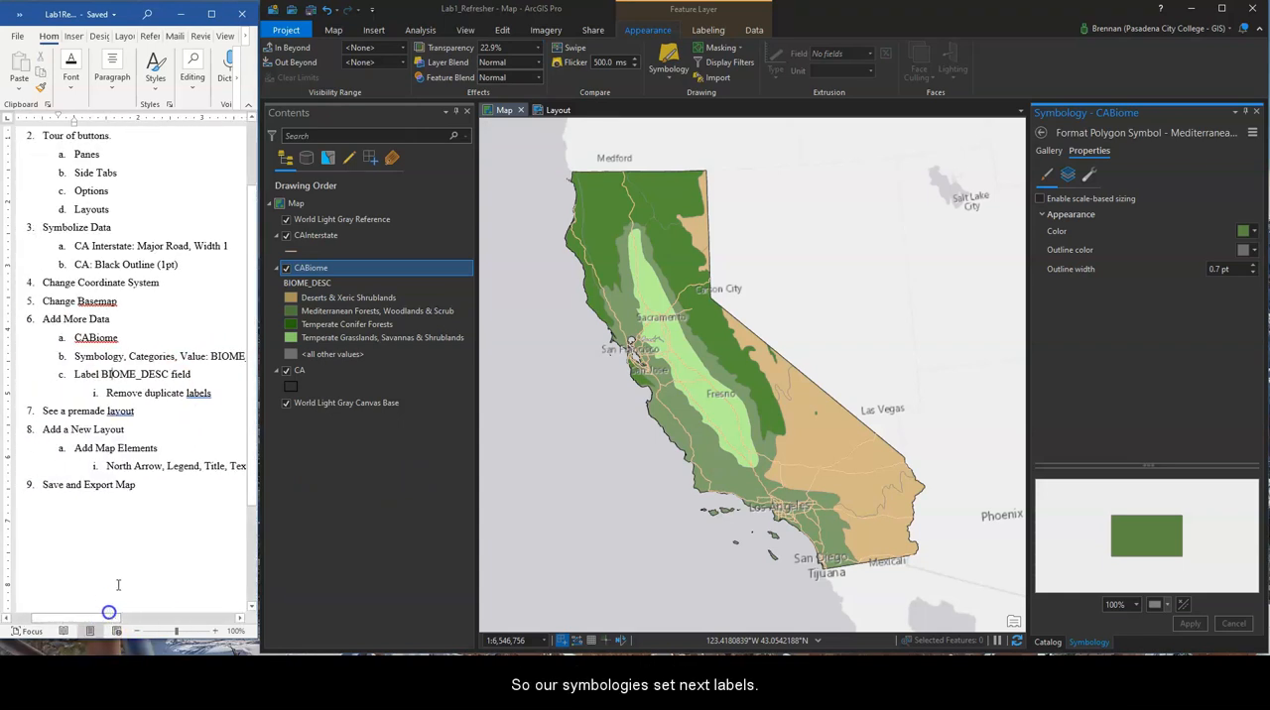
pyautogui.click(514, 95)
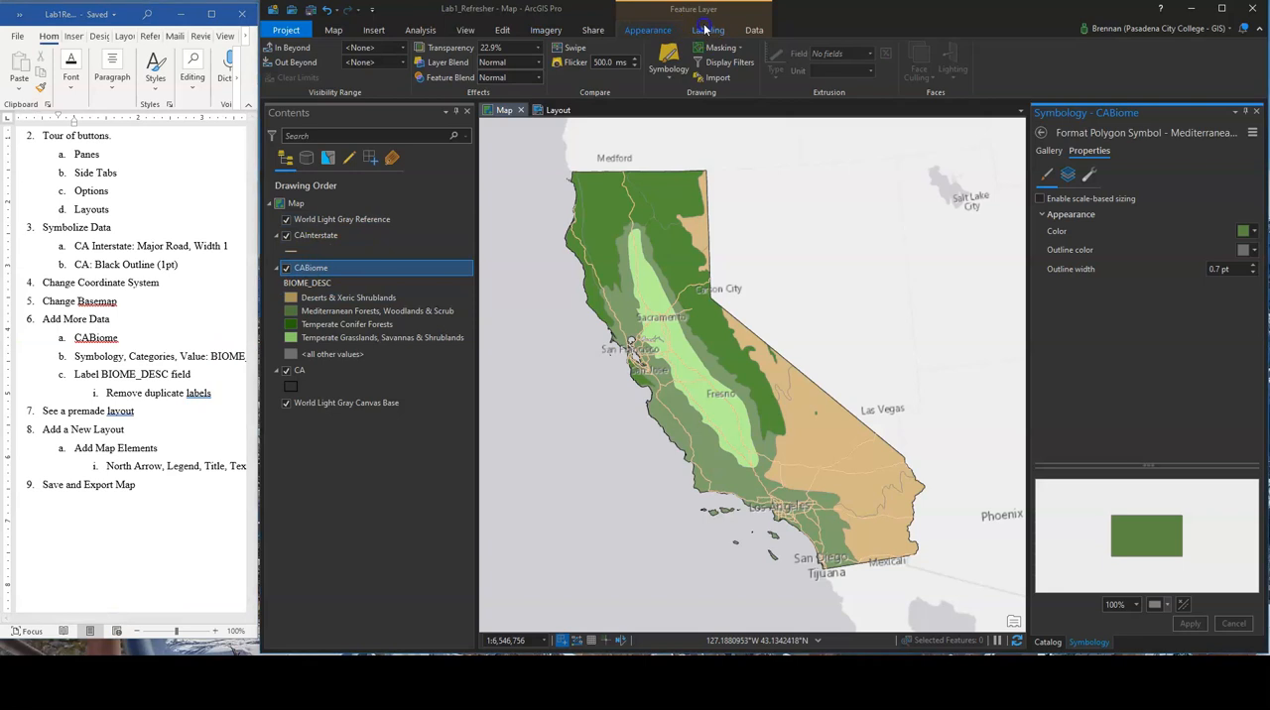
pyautogui.click(708, 30)
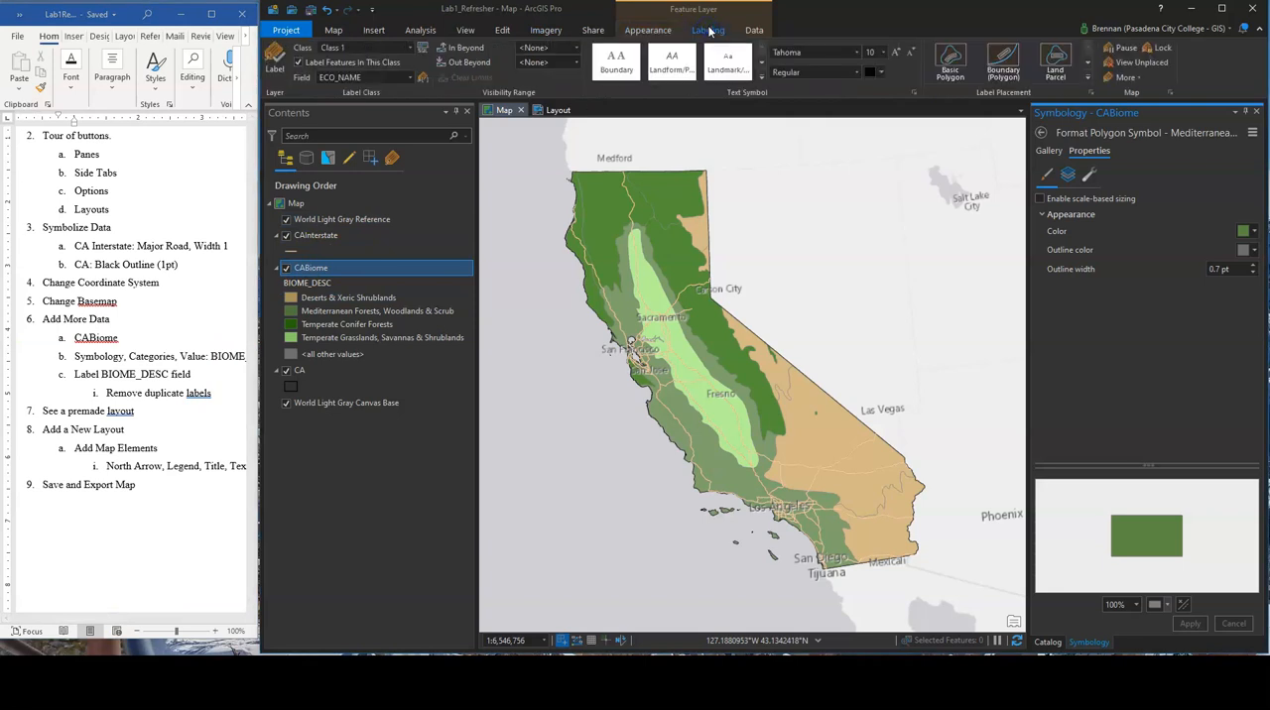
pyautogui.click(276, 66)
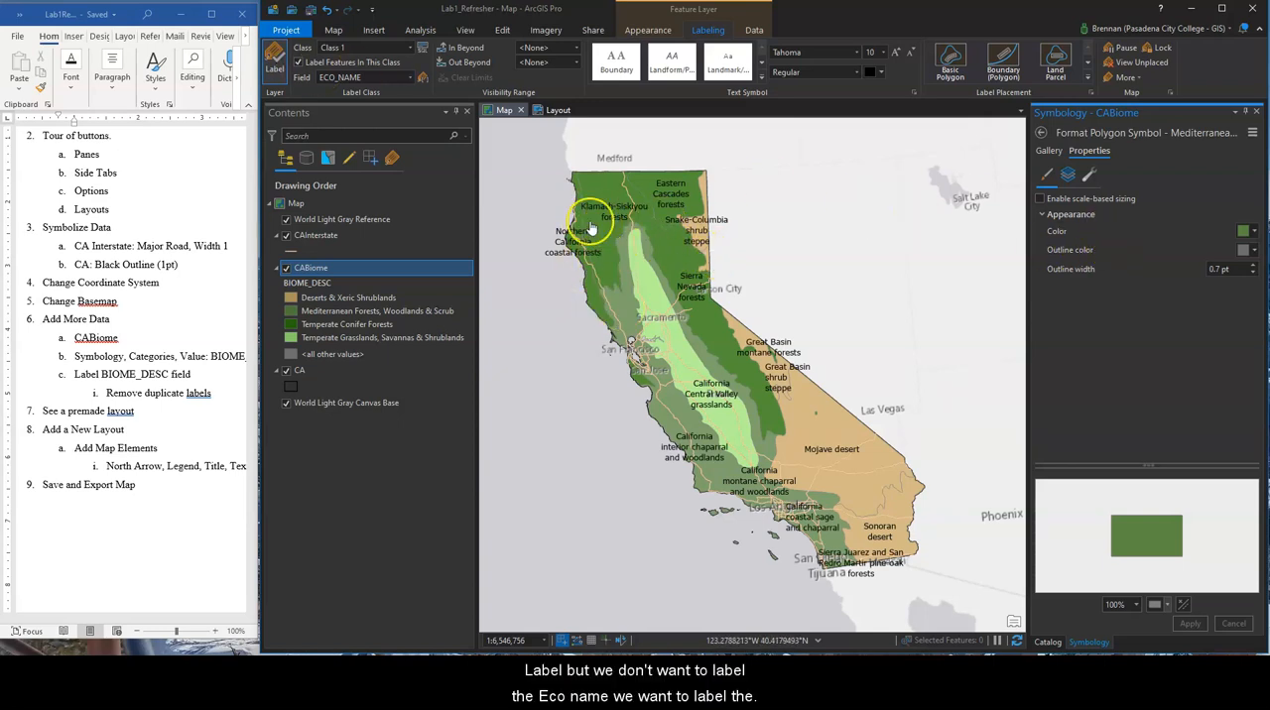
pyautogui.click(409, 78)
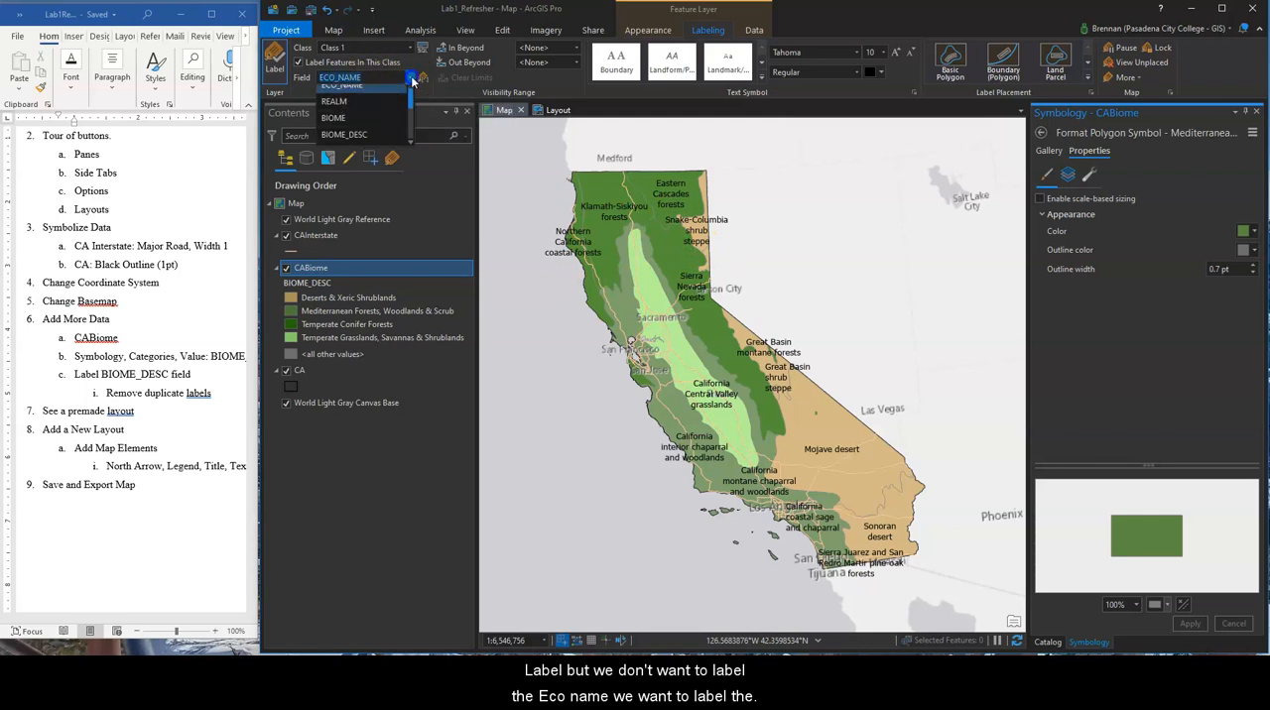
pyautogui.click(362, 143)
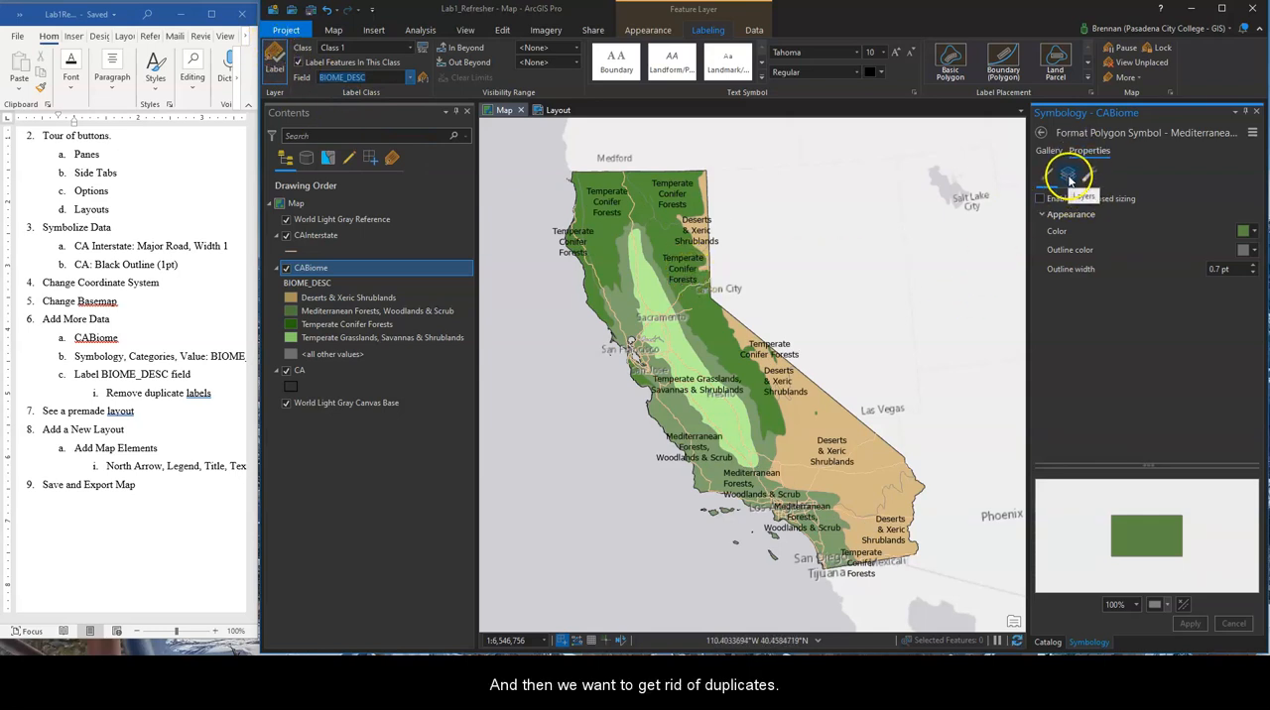
pyautogui.click(1047, 151)
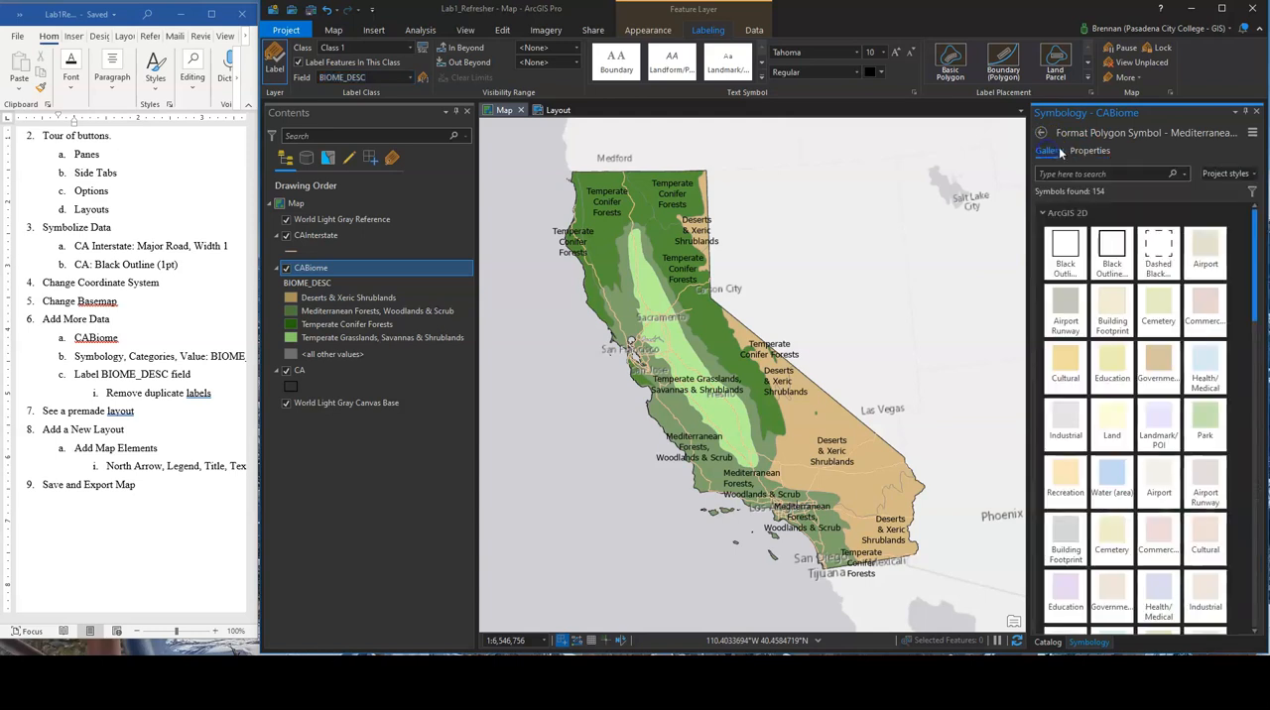
pyautogui.click(1089, 150)
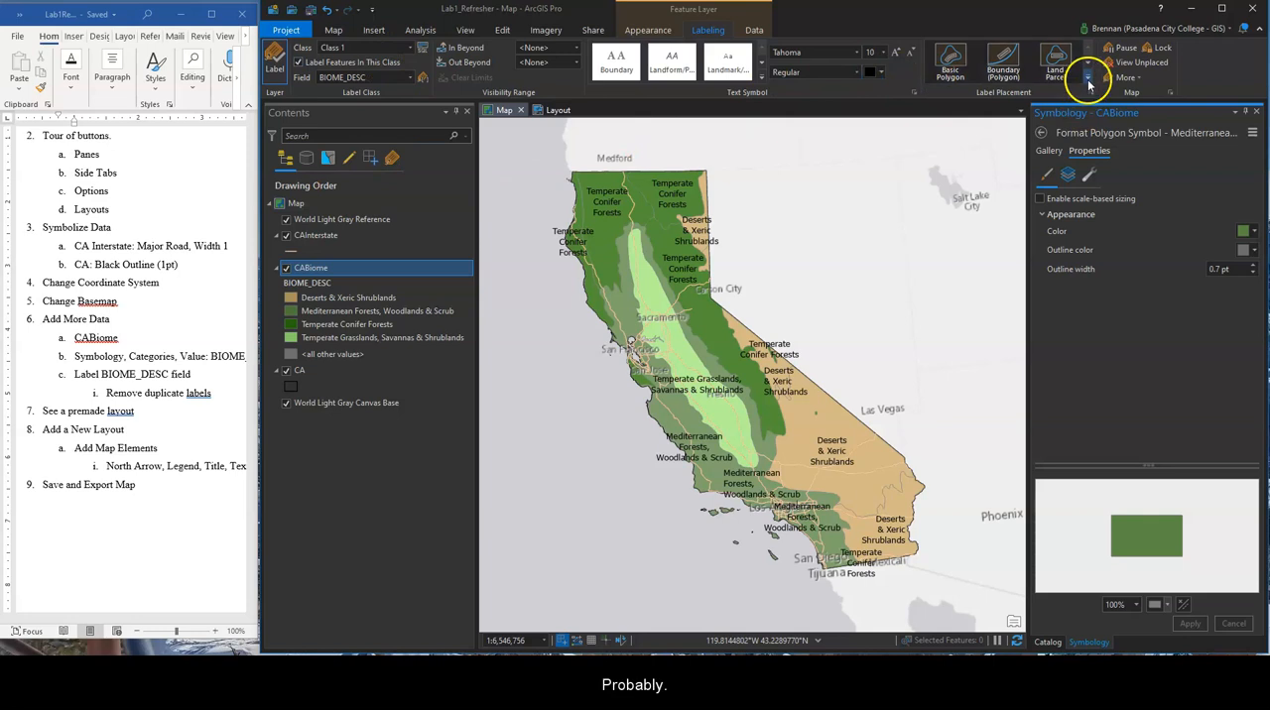
pyautogui.click(1129, 78)
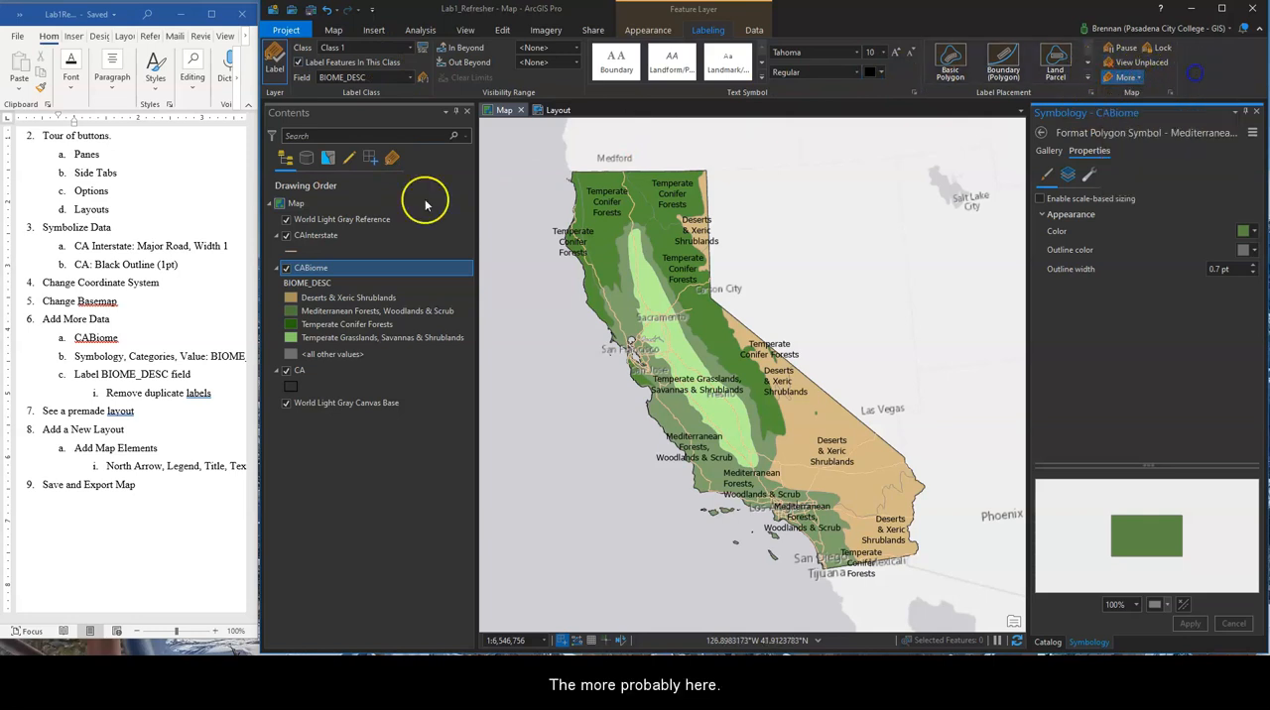
# Open the labeling properties of CABiome and review its label class expression, symbol and SQL query settings
pyautogui.rightClick(304, 271)
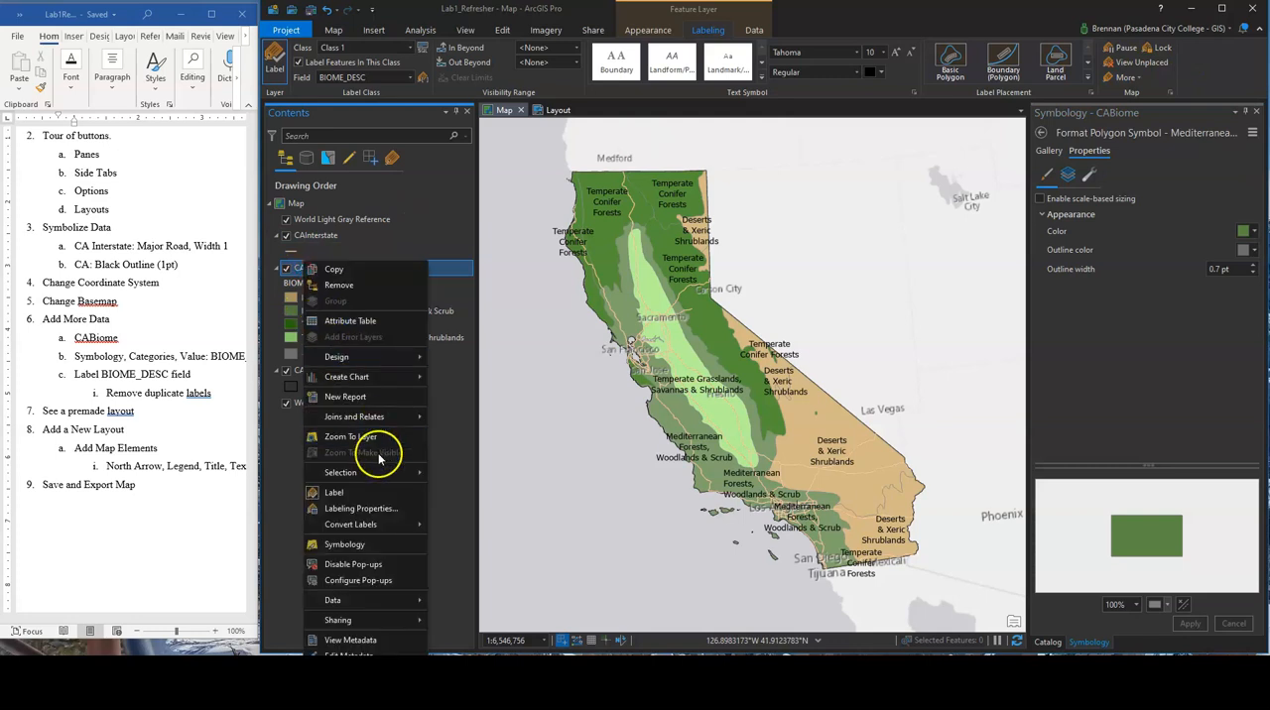
pyautogui.click(376, 510)
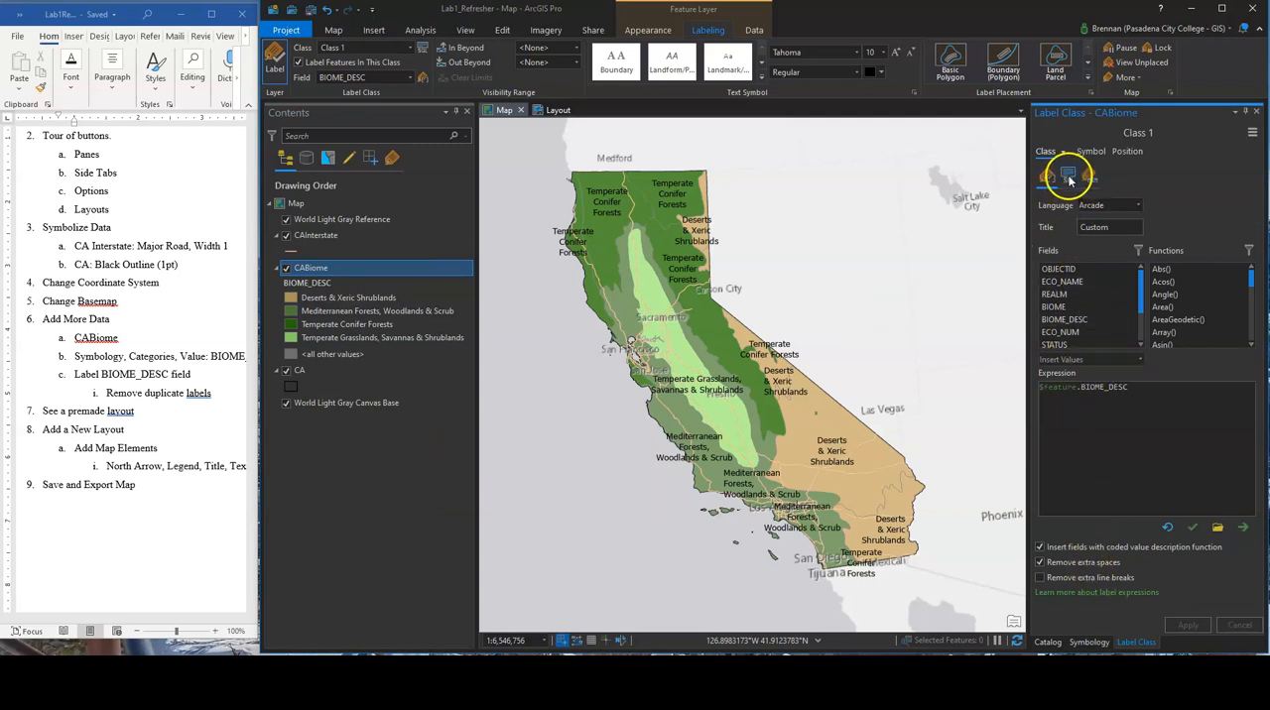
pyautogui.click(1093, 152)
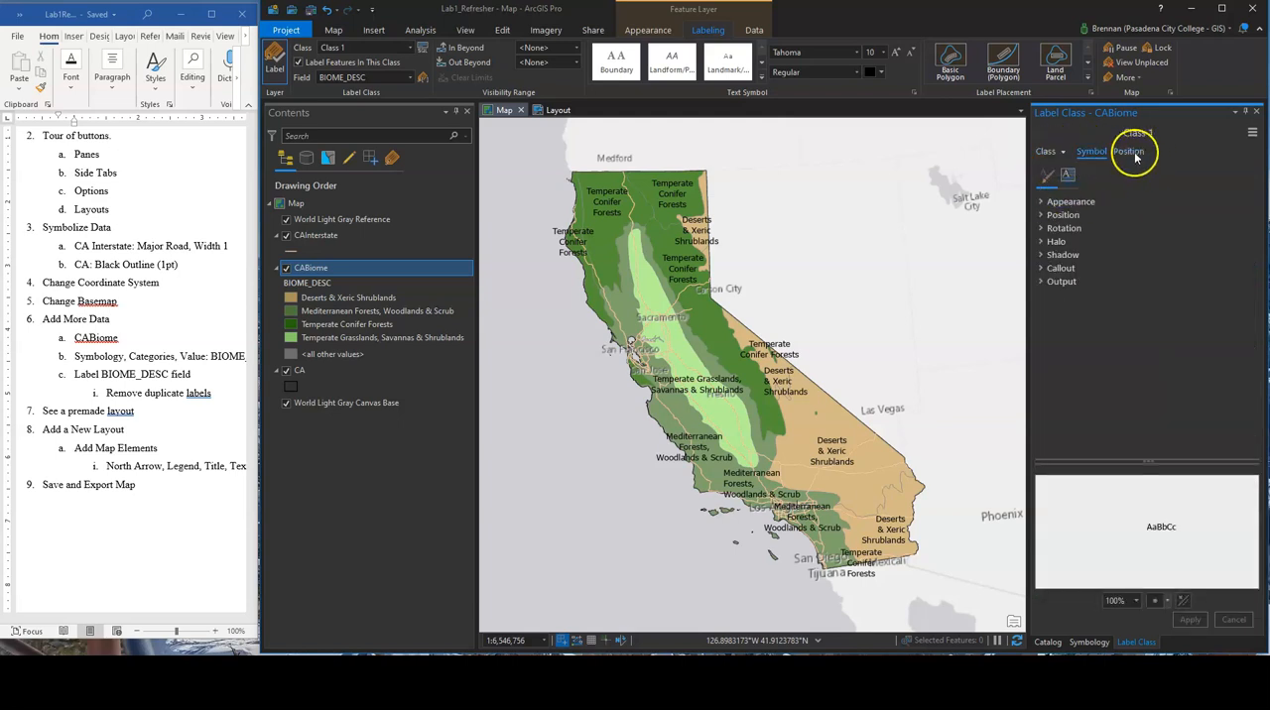
pyautogui.click(1047, 152)
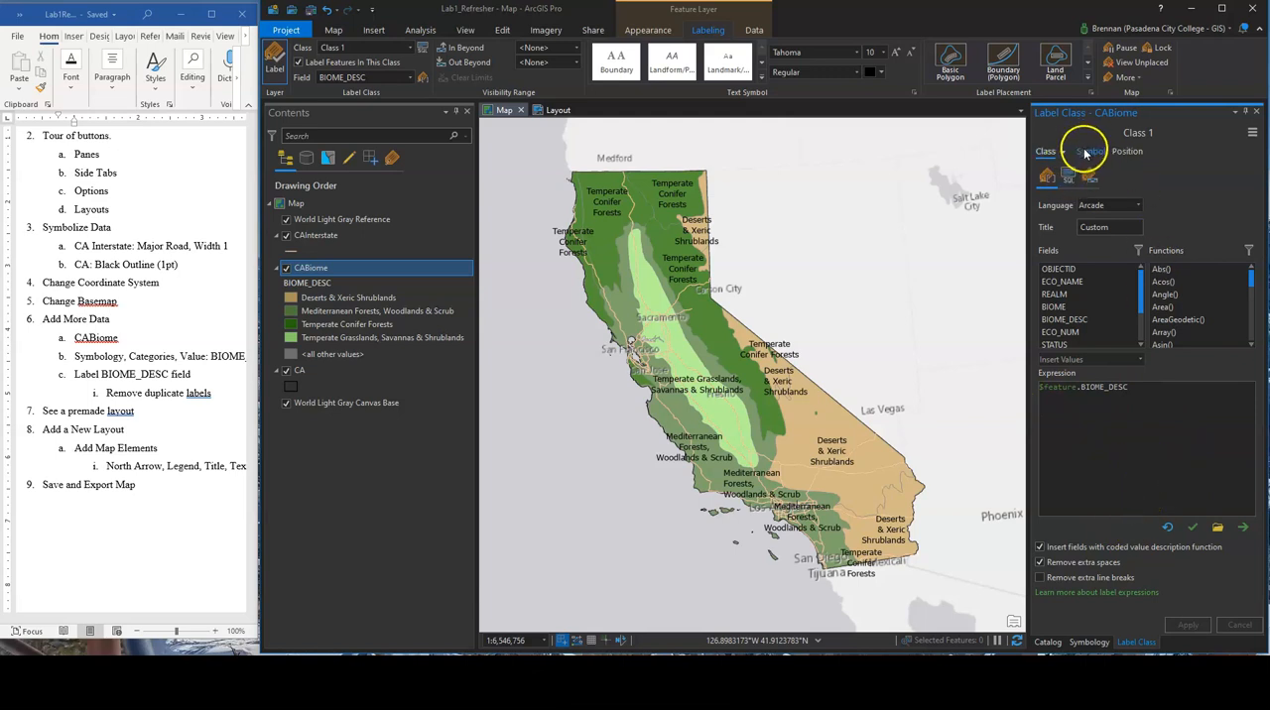
pyautogui.click(1069, 177)
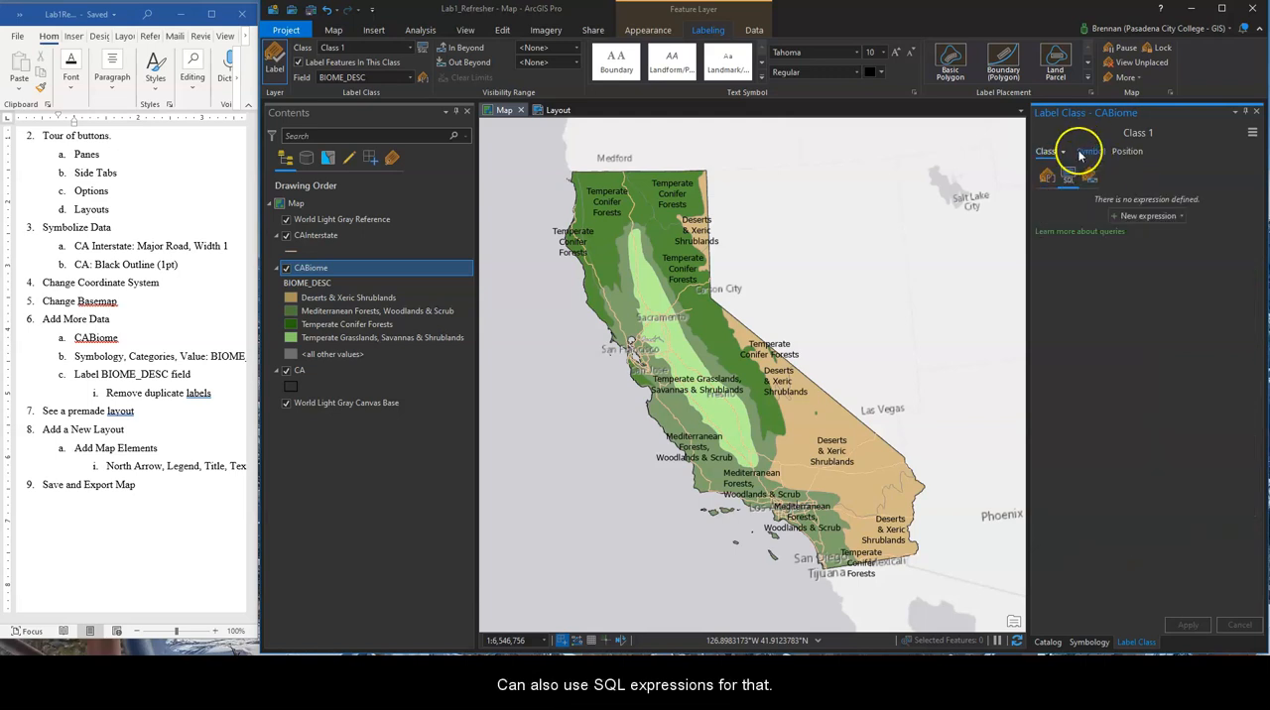
# Give the CABiome labels a white halo with no outline color, and apply it
pyautogui.click(1087, 152)
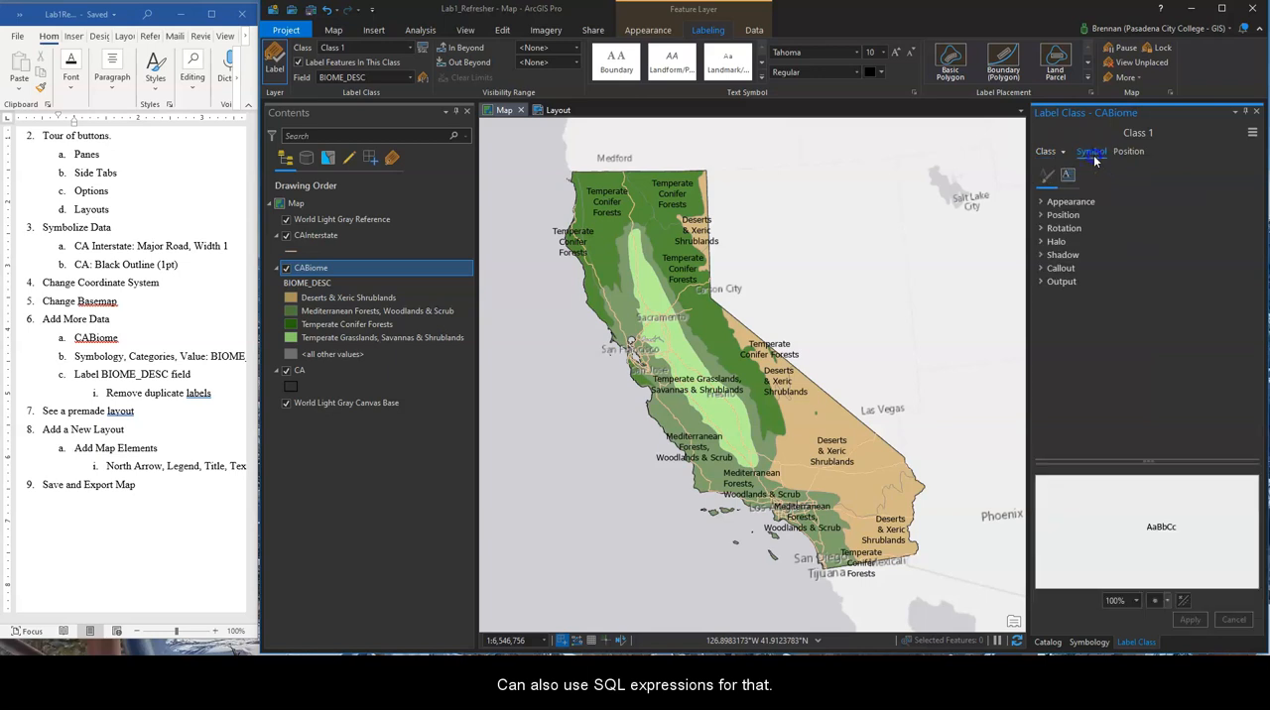
pyautogui.click(1080, 204)
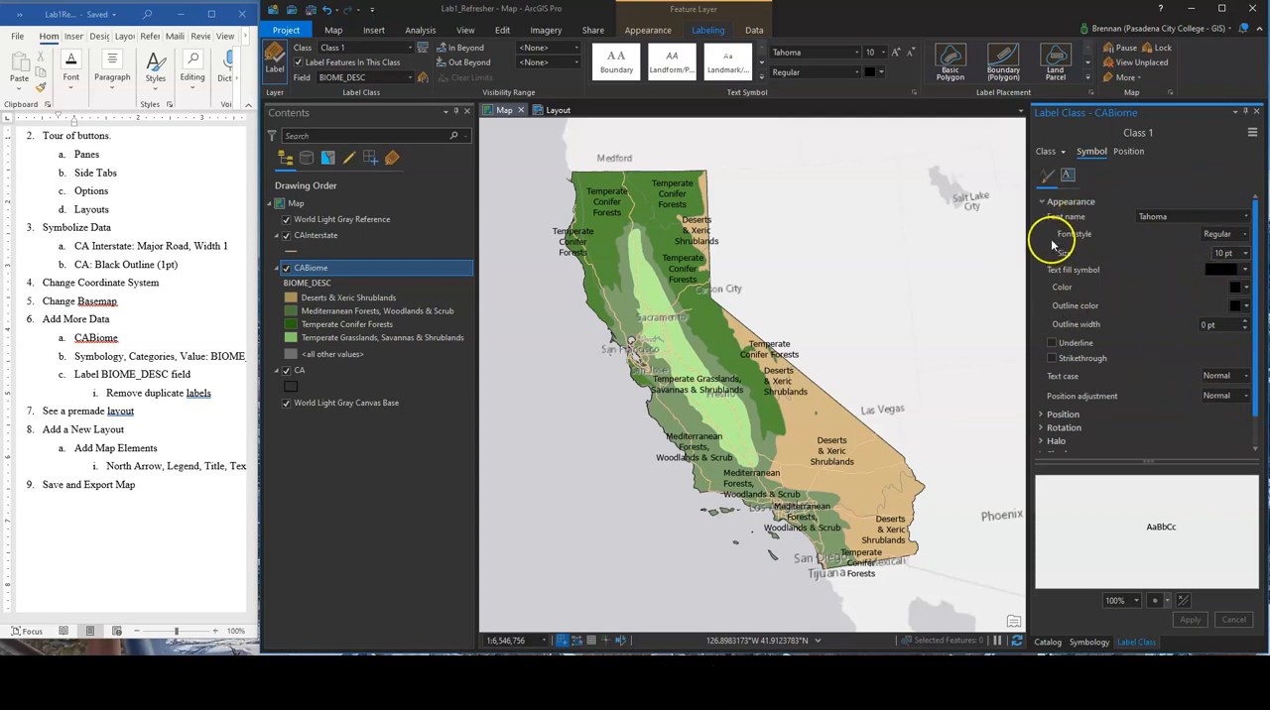
pyautogui.click(1049, 204)
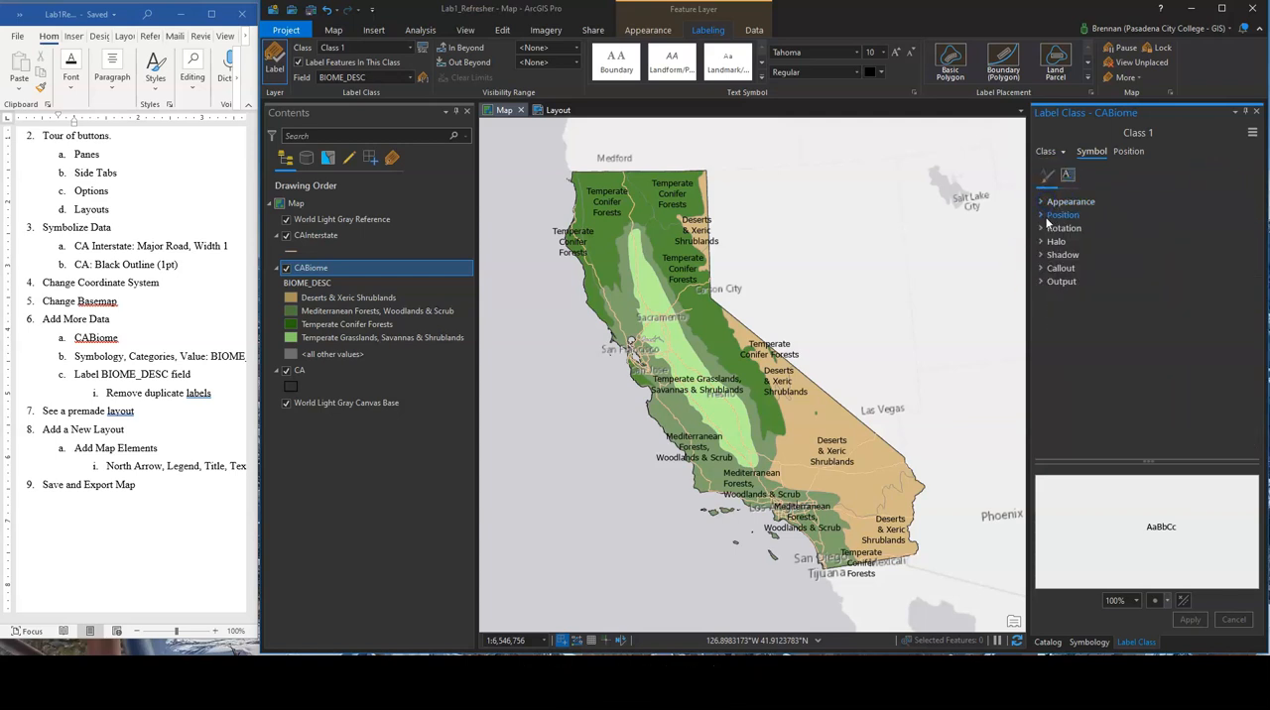
pyautogui.click(1047, 217)
pyautogui.click(1043, 242)
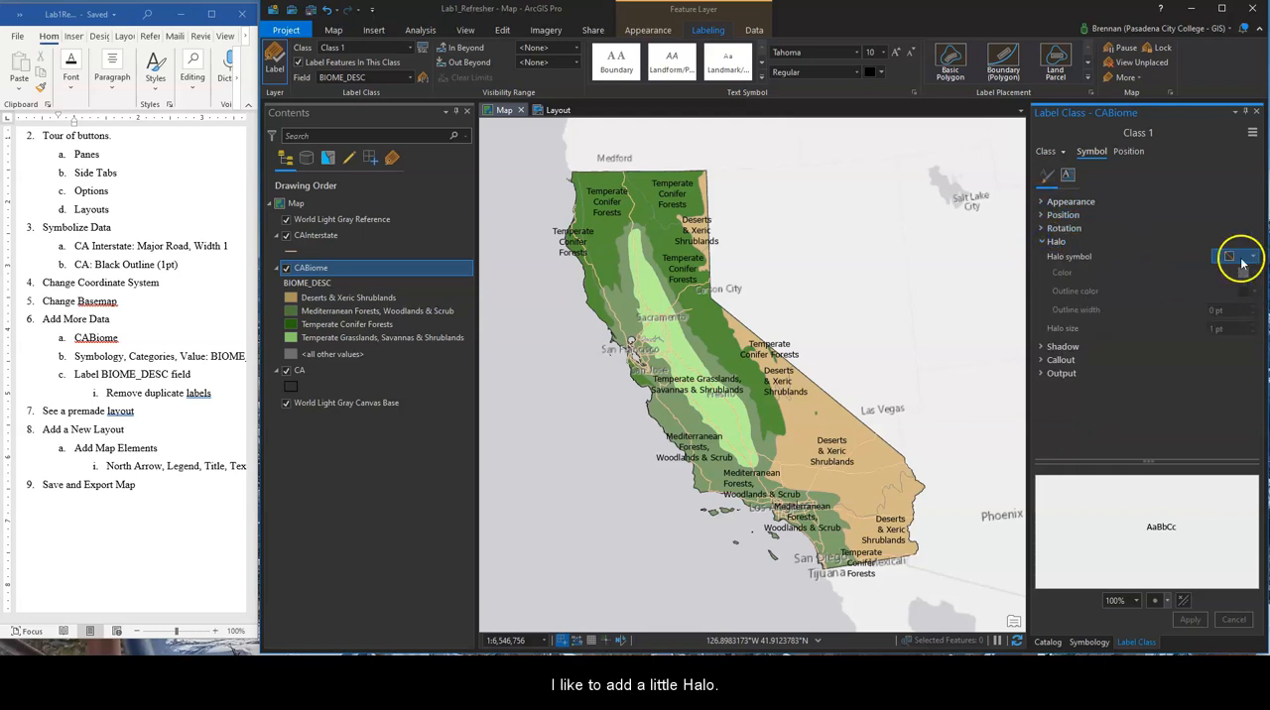
pyautogui.click(1242, 257)
pyautogui.click(1164, 343)
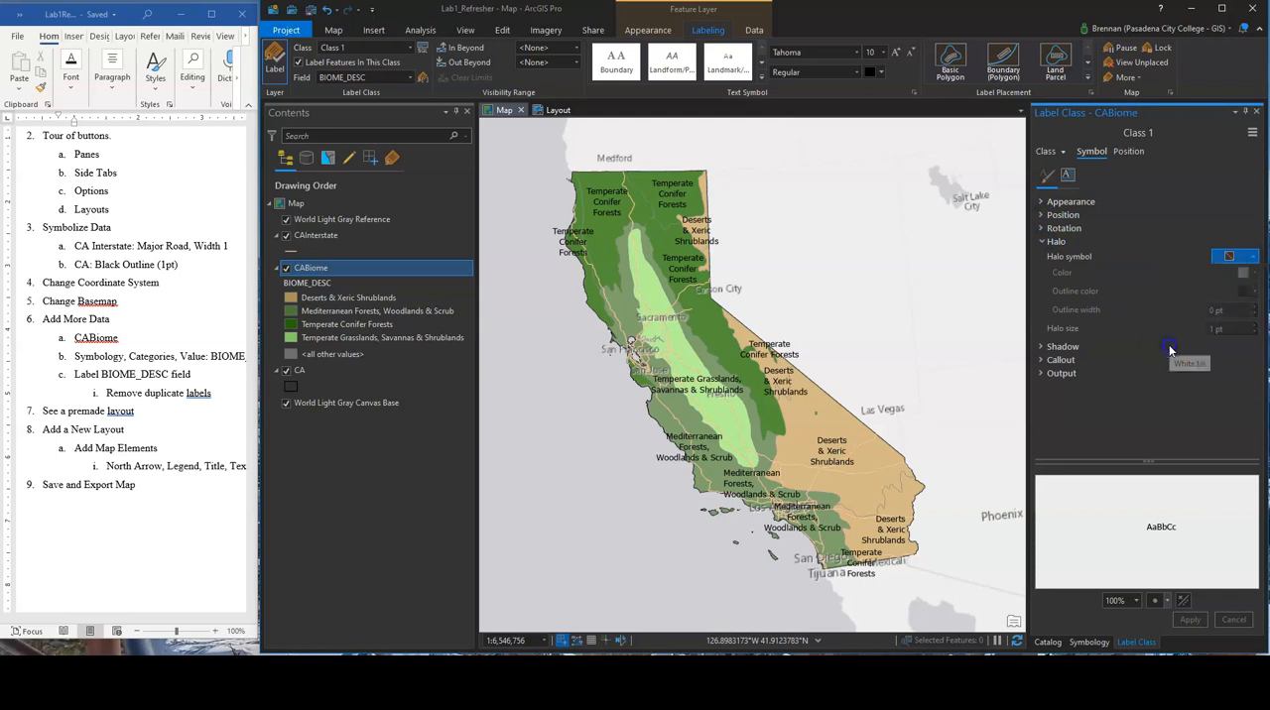
pyautogui.click(1256, 291)
pyautogui.click(1134, 305)
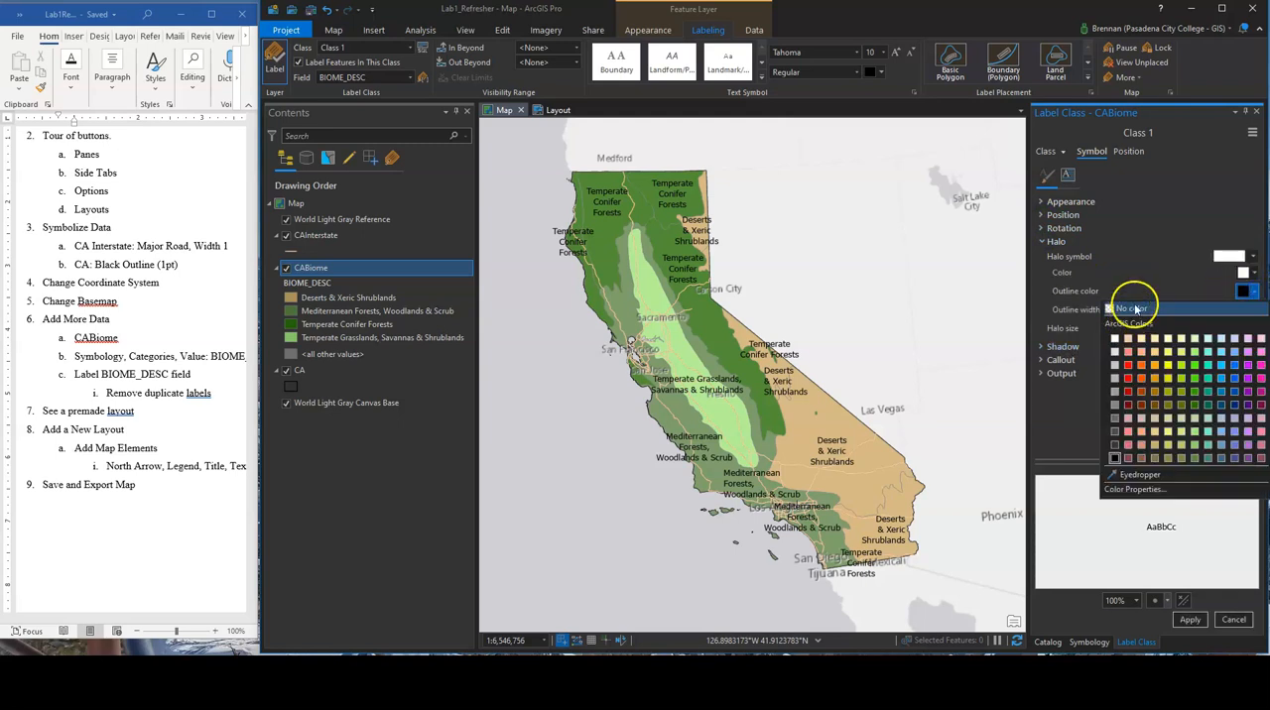
pyautogui.click(1190, 620)
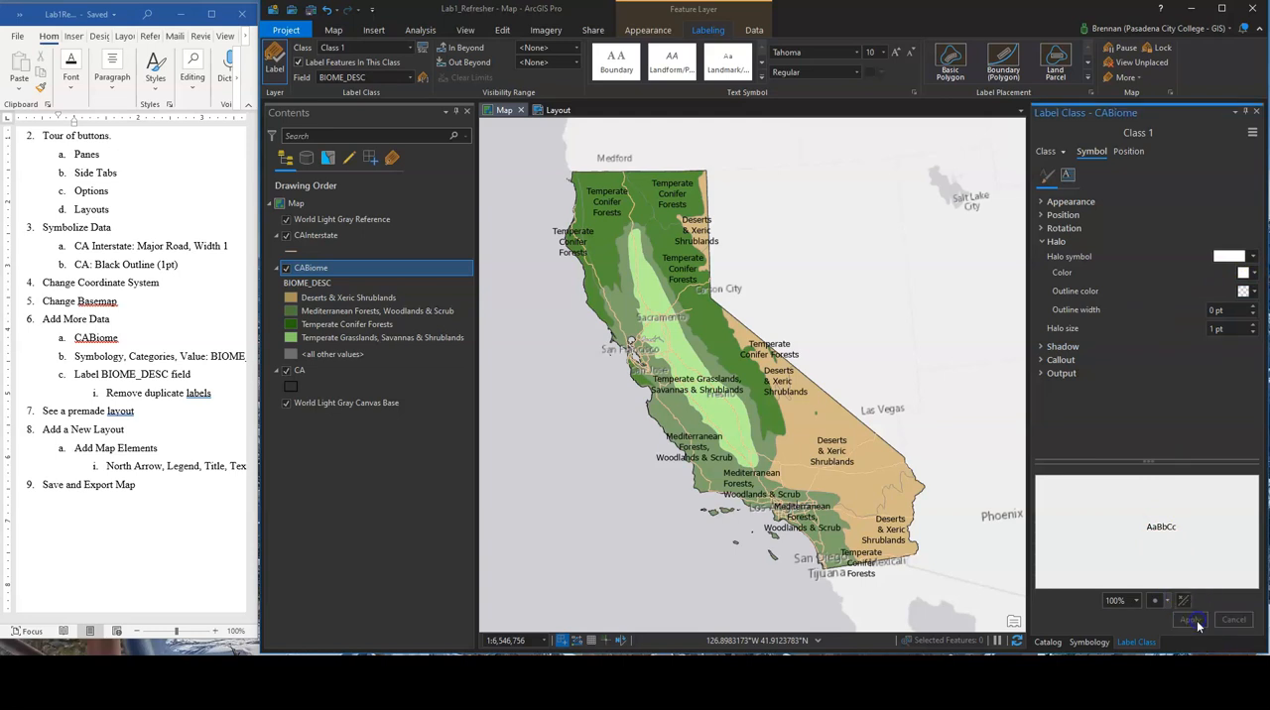
pyautogui.click(1192, 620)
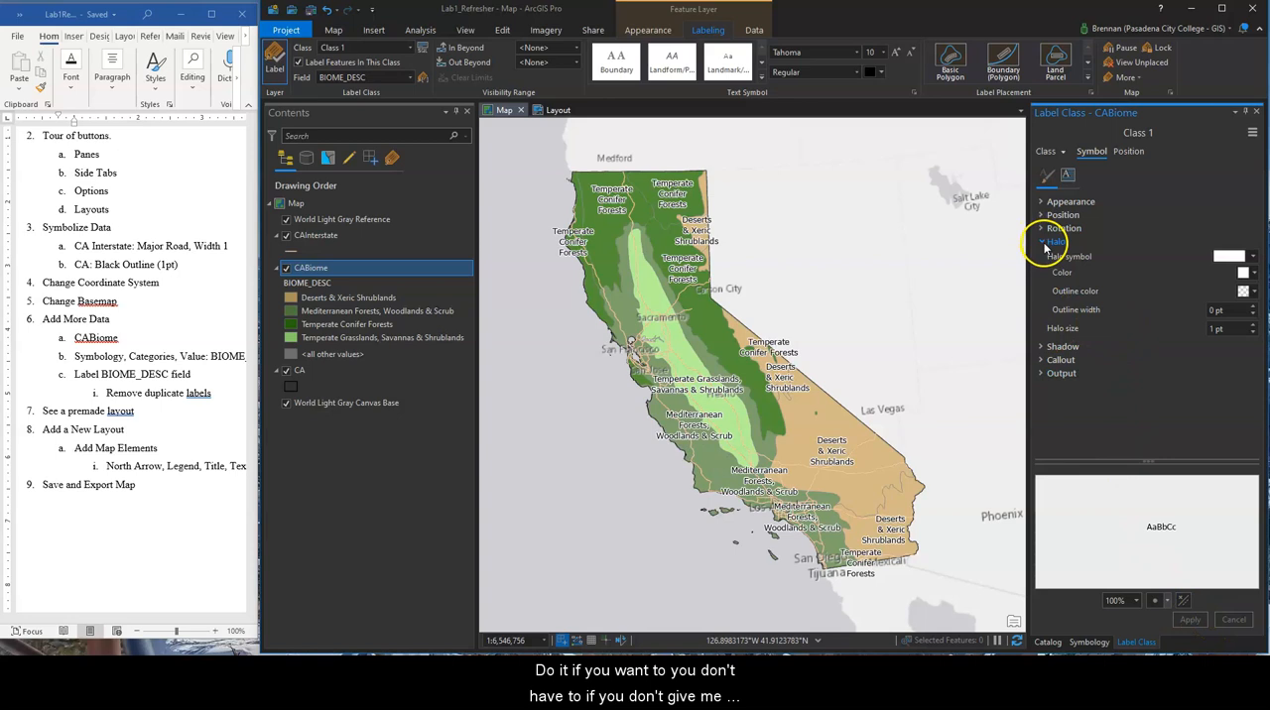
# Try a black fill 50% transparency halo on the CABiome labels
pyautogui.click(1254, 257)
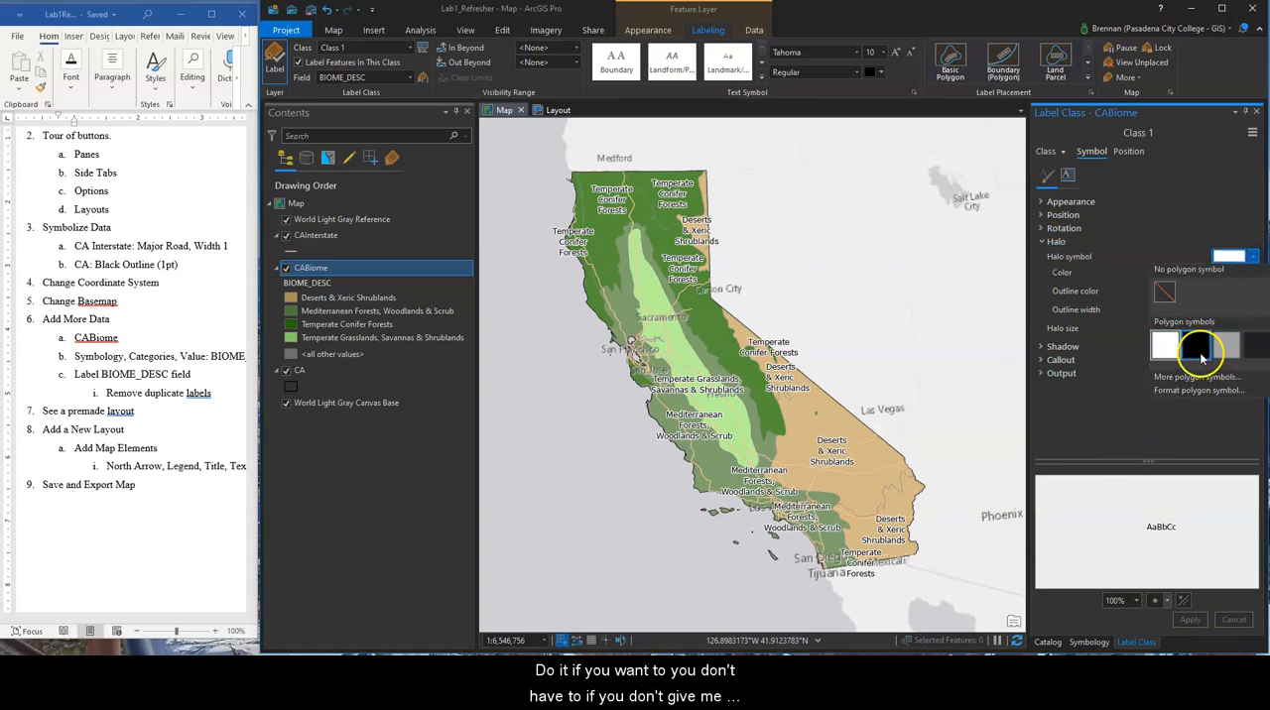
pyautogui.click(1255, 352)
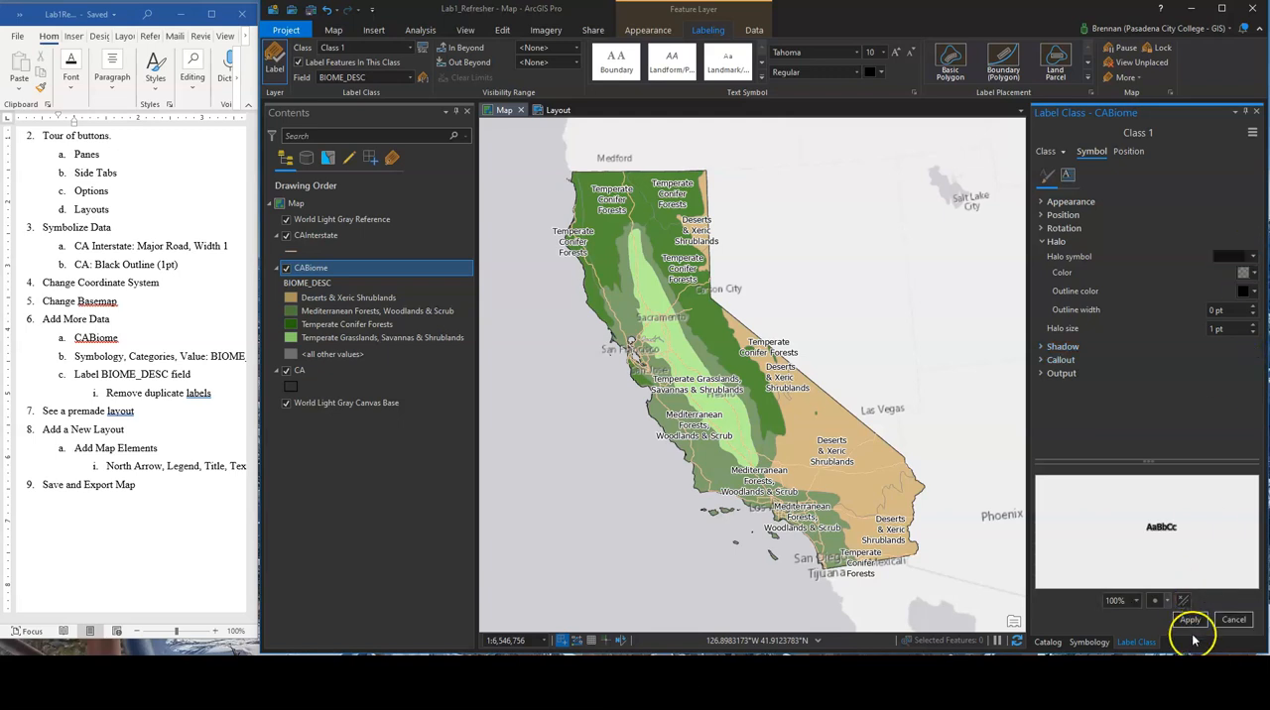
pyautogui.click(1191, 620)
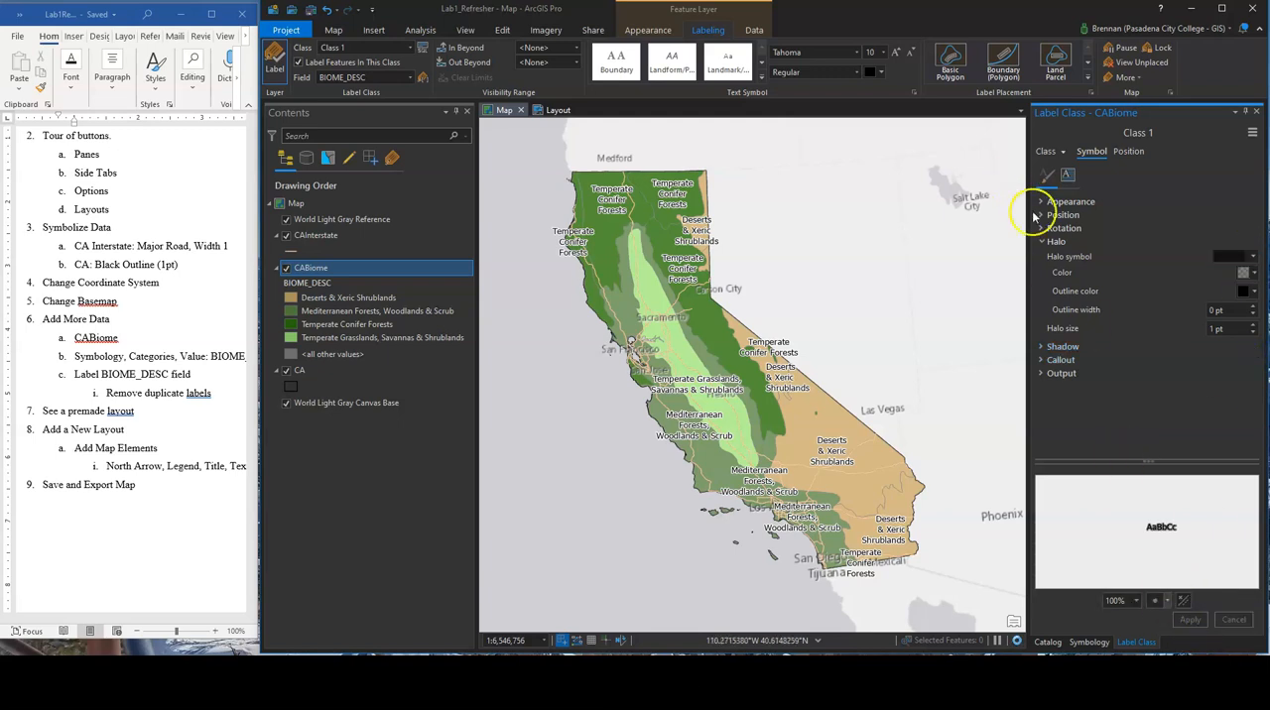
# Review the shadow, callout and output settings of the CABiome label symbol
pyautogui.click(1044, 242)
pyautogui.click(1043, 256)
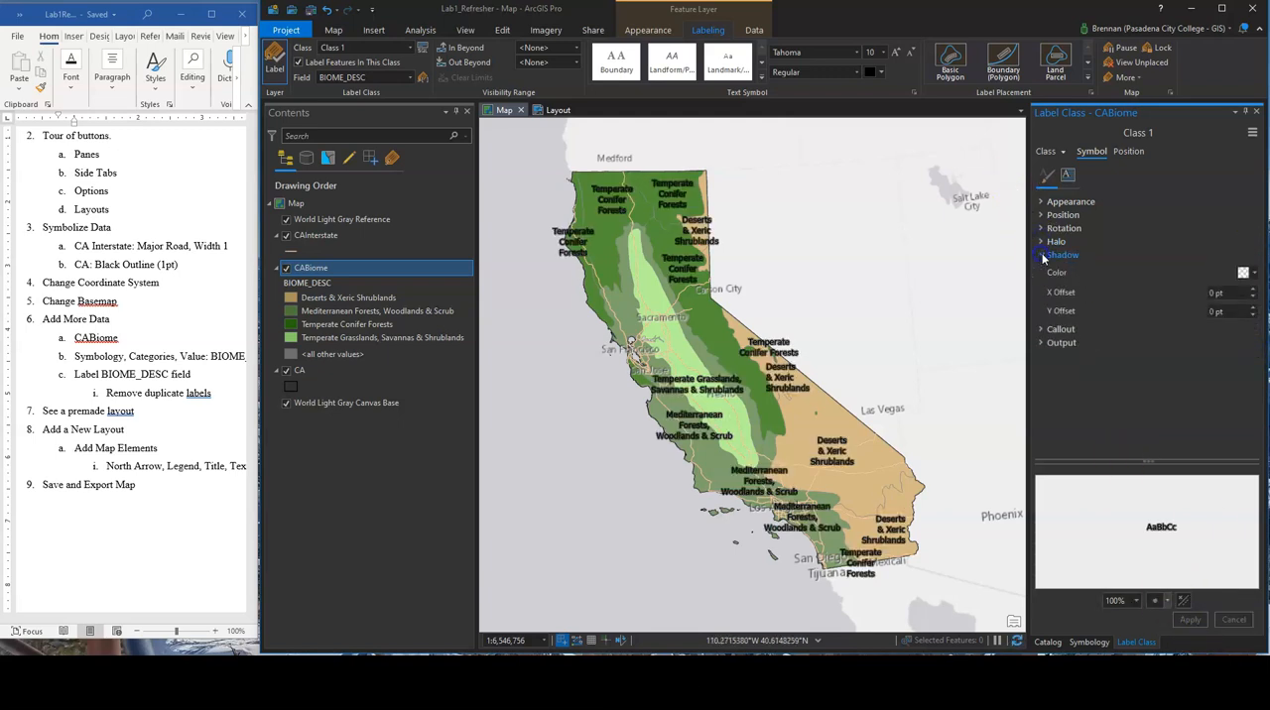
pyautogui.click(1042, 256)
pyautogui.click(1039, 270)
pyautogui.click(1040, 269)
pyautogui.click(1042, 282)
pyautogui.click(1042, 270)
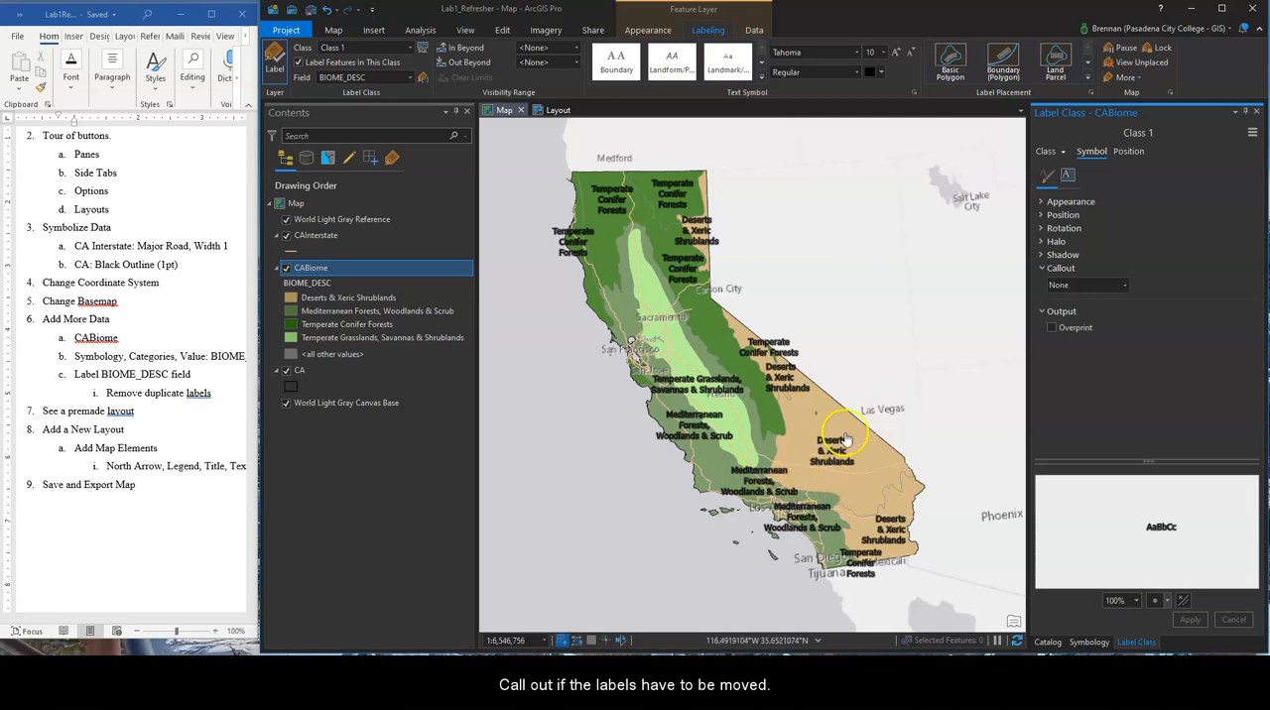
pyautogui.click(1040, 270)
# Replace the halo of the CABiome labels with the semi-transparent white fill, and apply it
pyautogui.click(1042, 242)
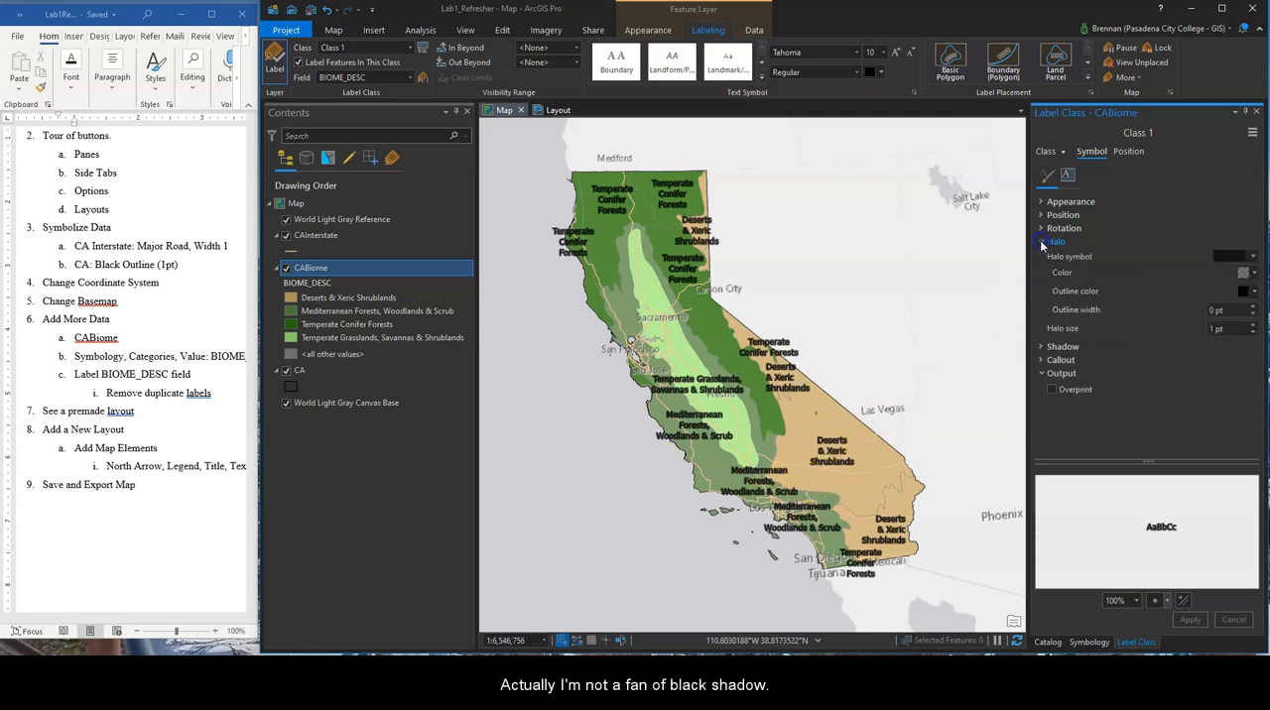
pyautogui.click(1254, 256)
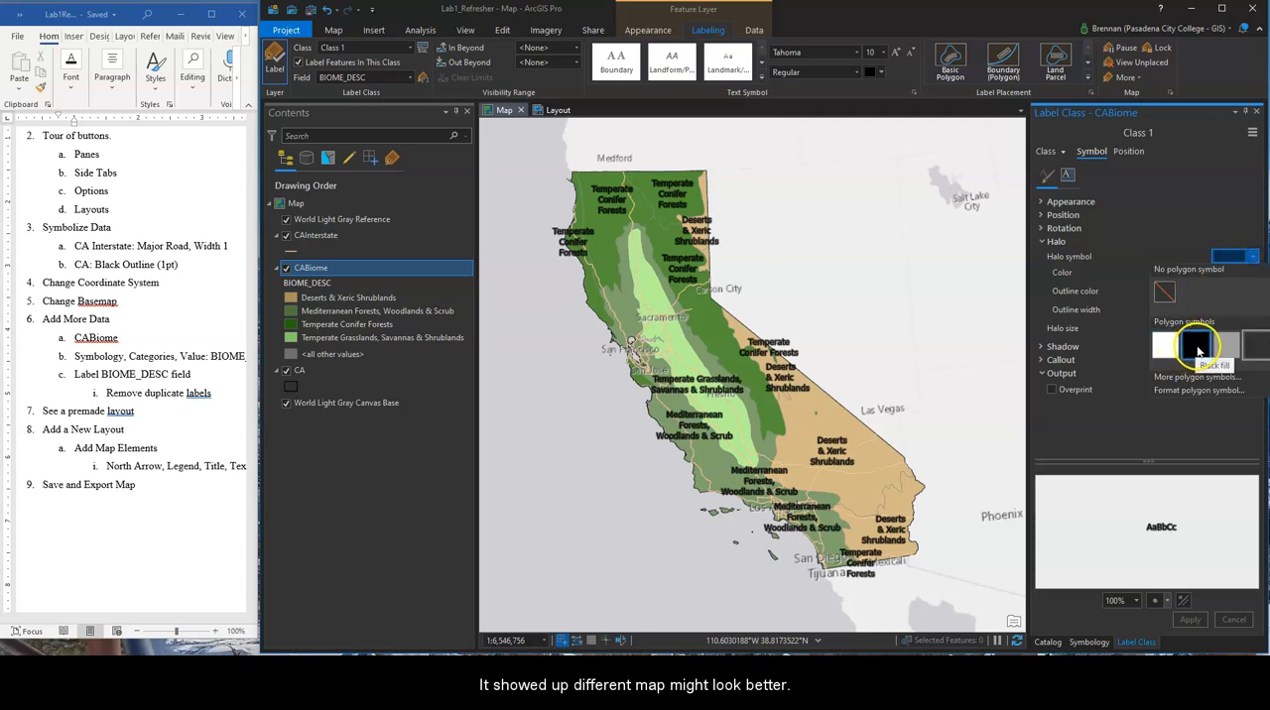
pyautogui.click(1227, 345)
pyautogui.click(1186, 620)
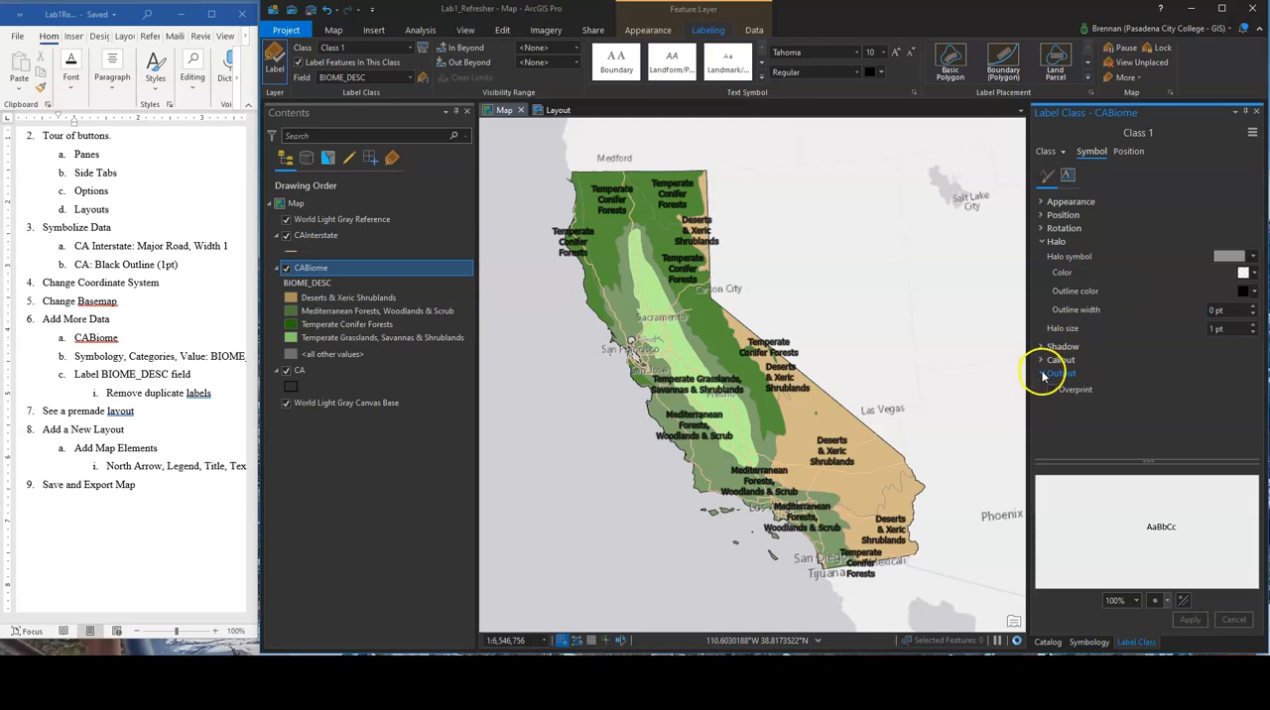
pyautogui.click(1054, 241)
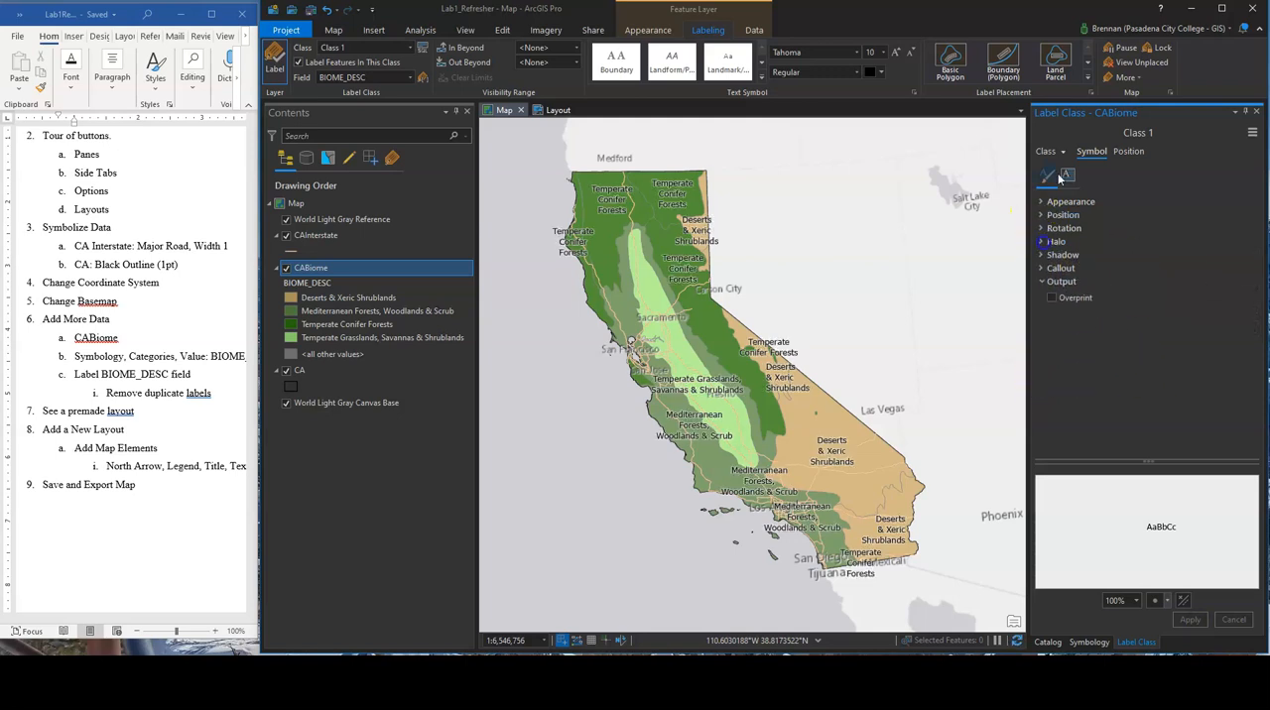
# Review the text formatting, placement and fitting strategy settings of the CABiome labels
pyautogui.click(1069, 176)
pyautogui.click(1069, 202)
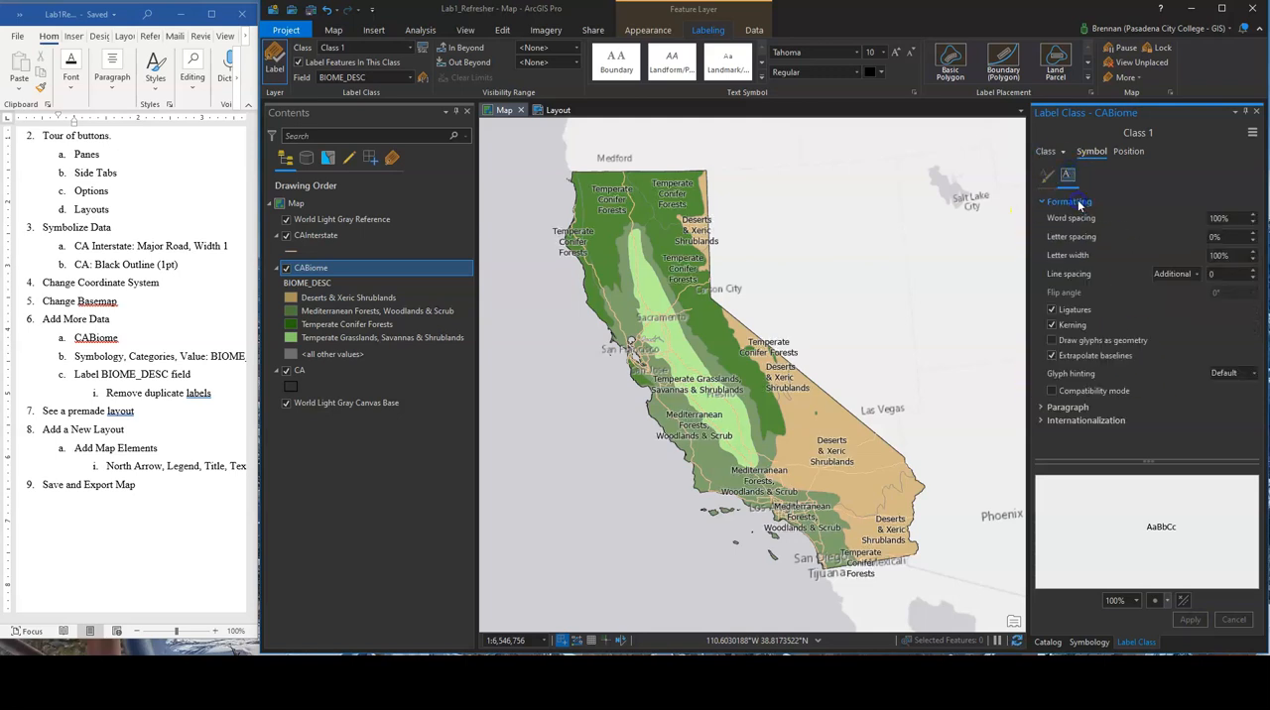
pyautogui.click(1068, 203)
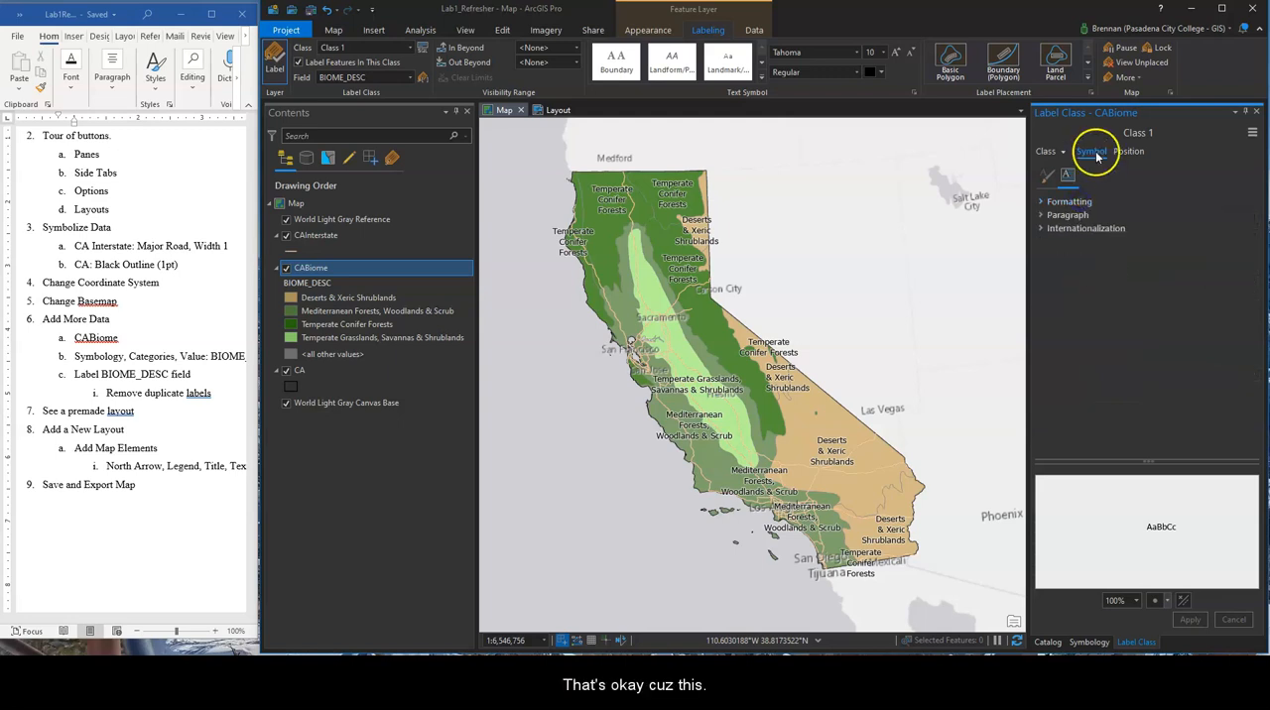
pyautogui.click(1128, 151)
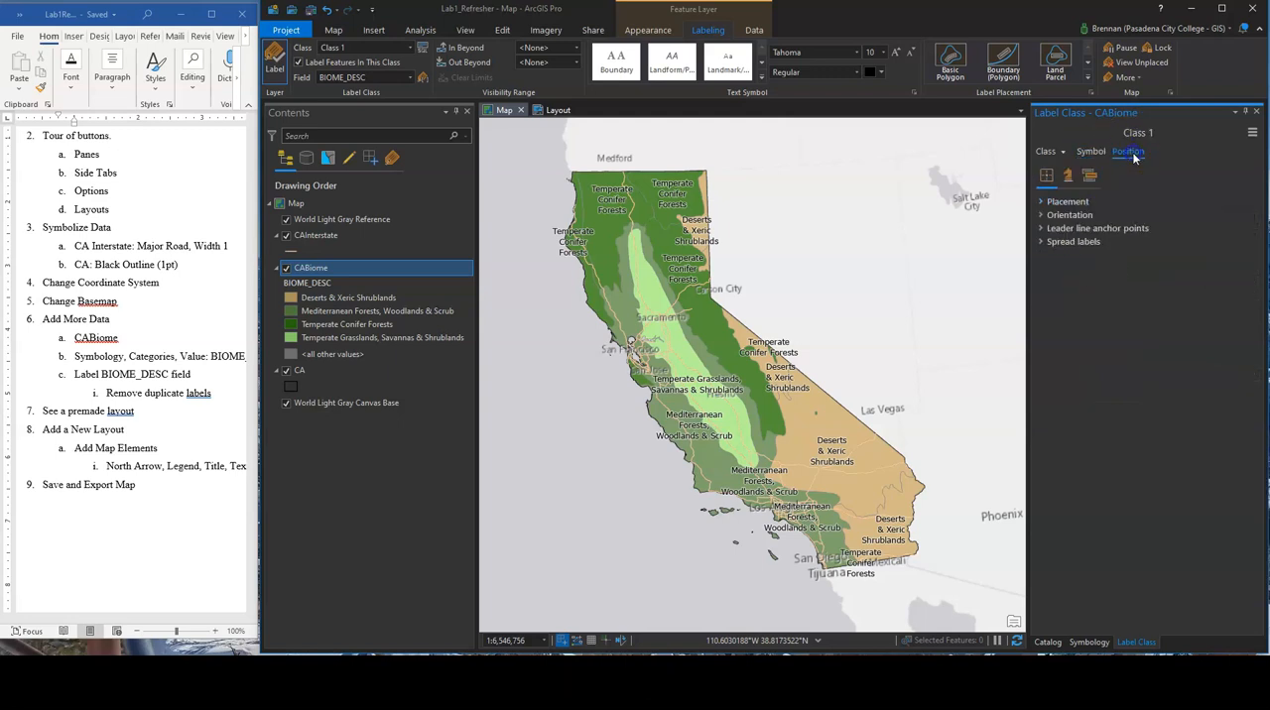
pyautogui.click(1066, 202)
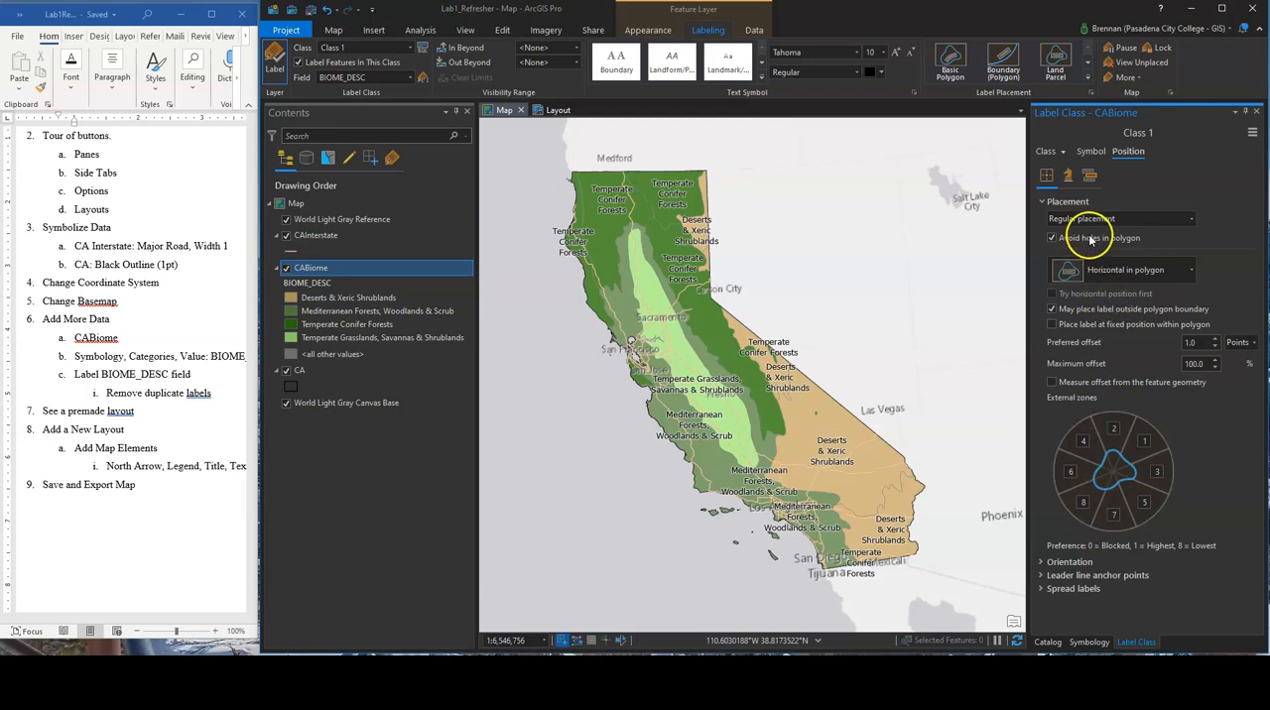
pyautogui.click(1067, 176)
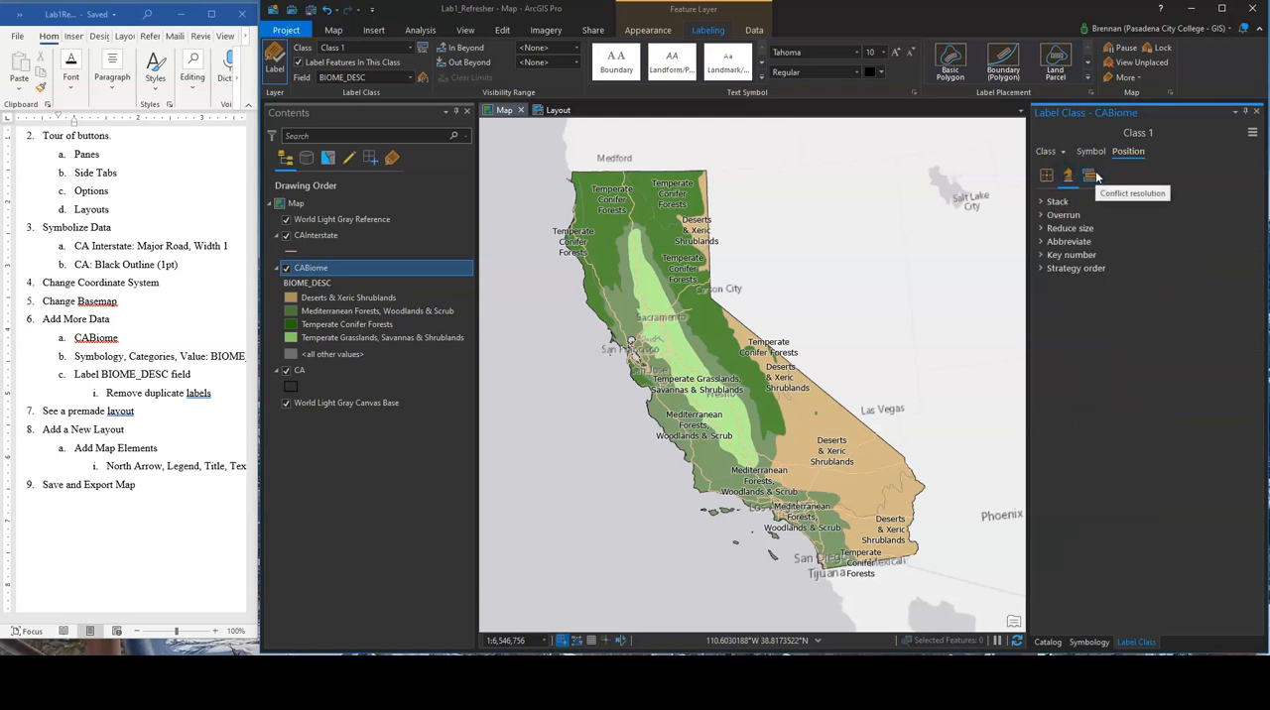
# Set the conflict resolution of the CABiome labels to remove all duplicate labels
pyautogui.click(1094, 176)
pyautogui.click(1093, 203)
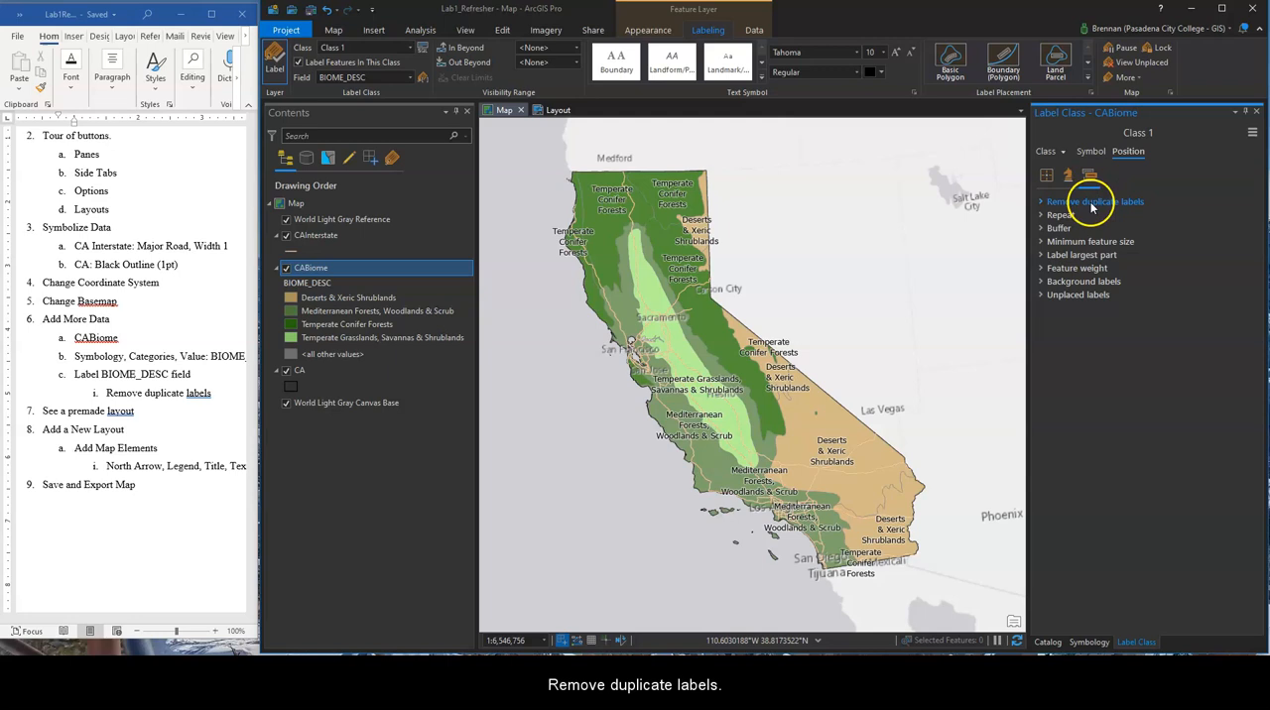
pyautogui.click(1108, 219)
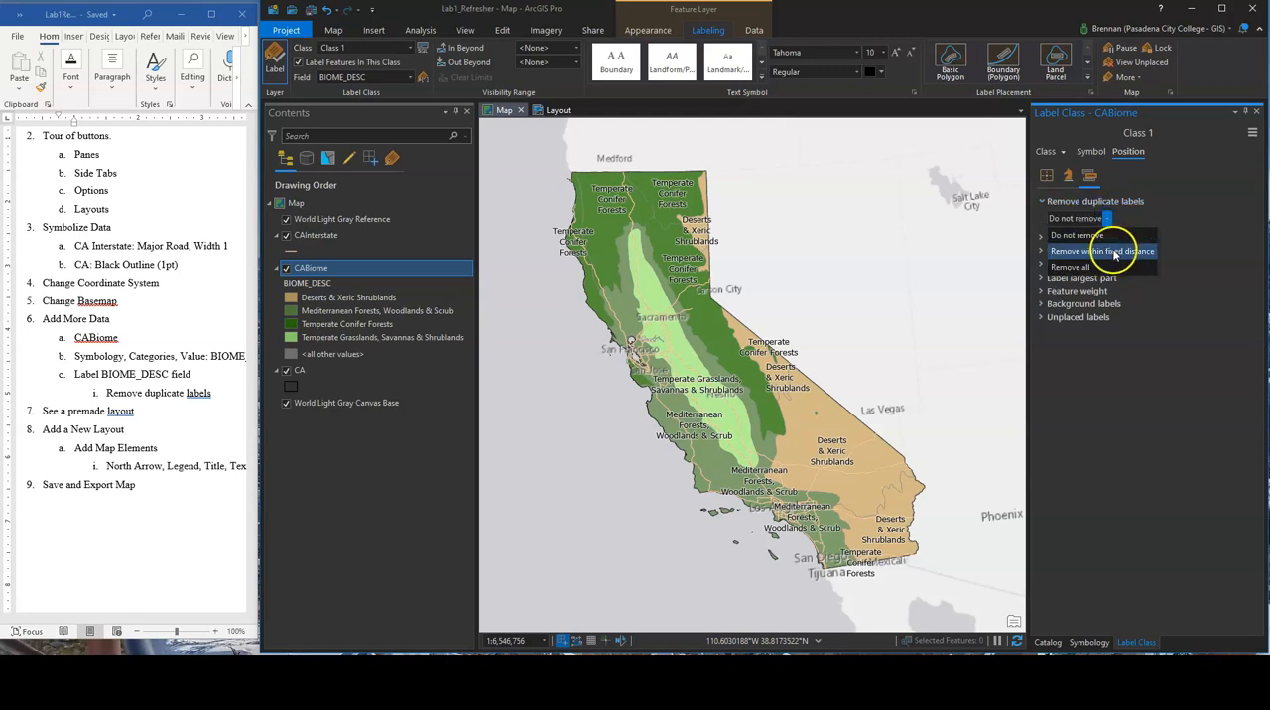
pyautogui.click(1108, 270)
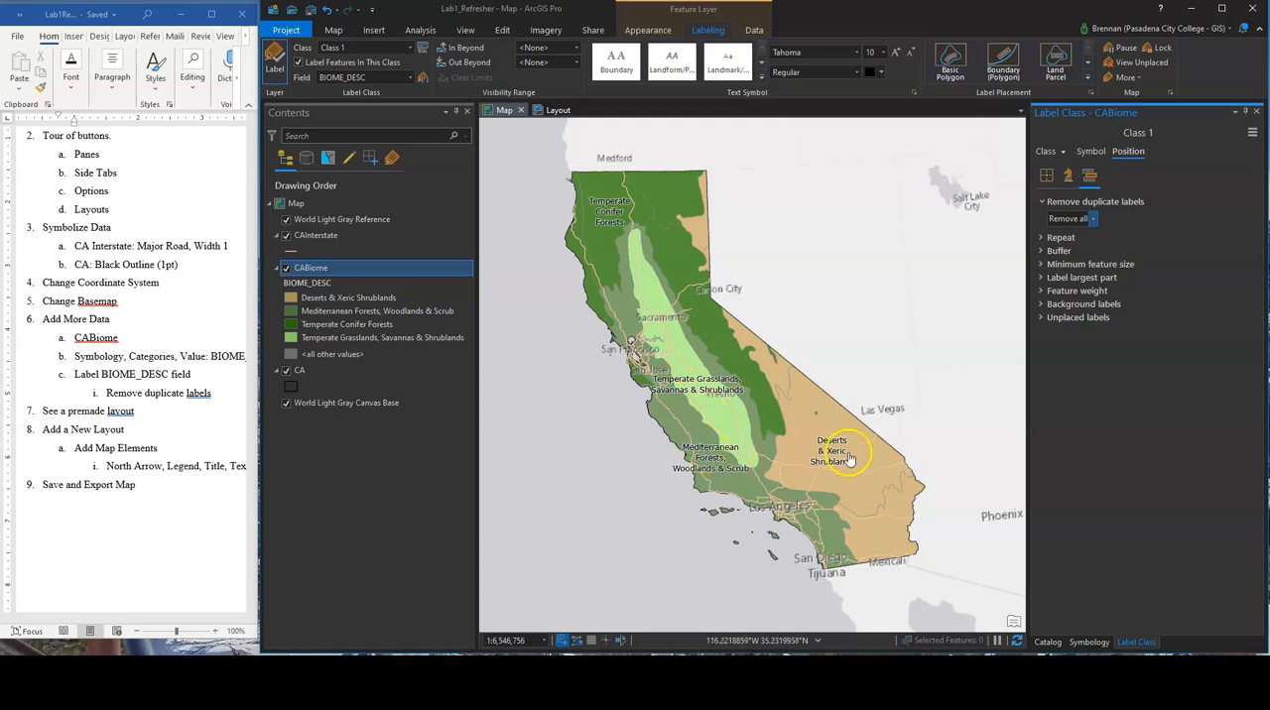
# Try removing duplicate labels only within a fixed distance, and switch back to removing all of them
pyautogui.click(1086, 218)
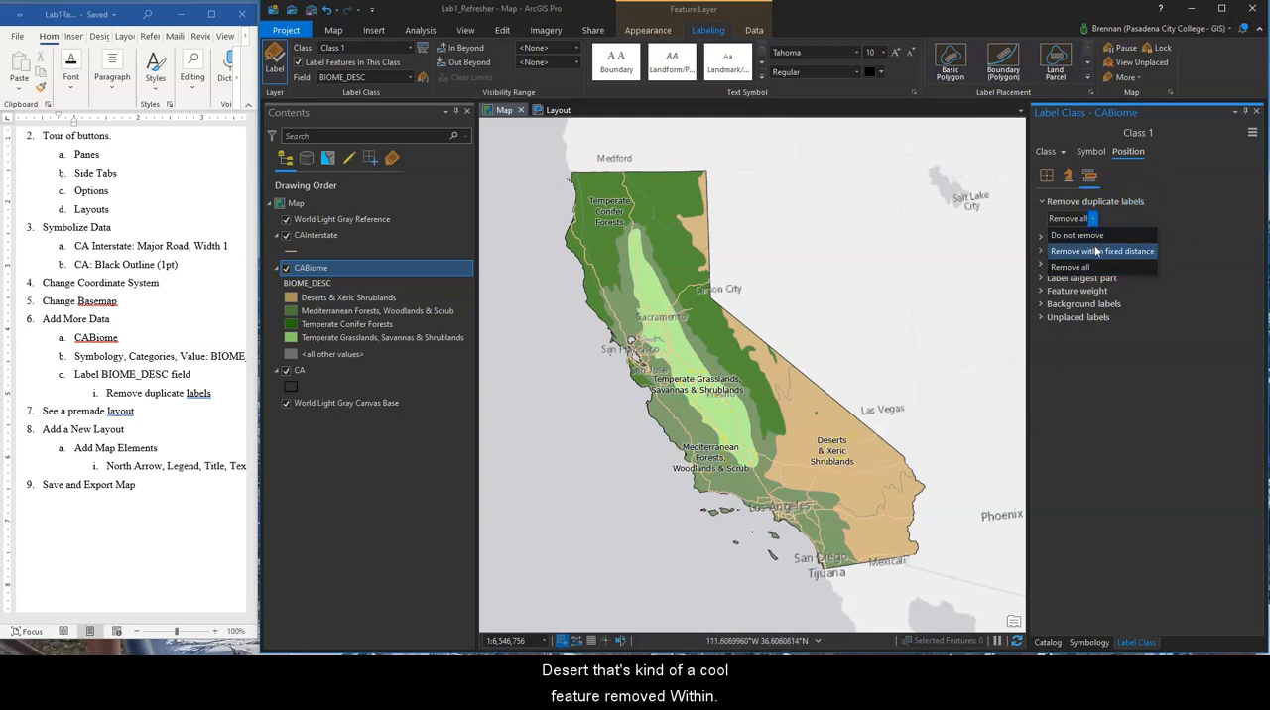
pyautogui.click(1099, 249)
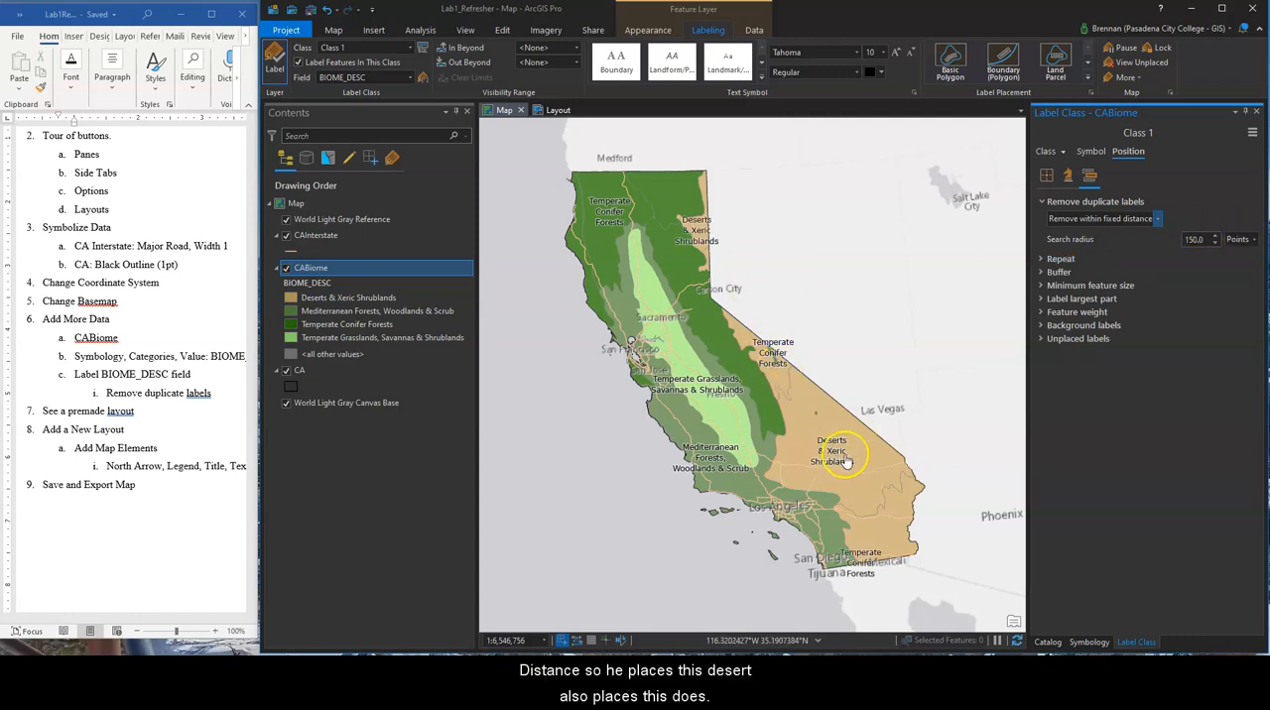
pyautogui.click(1160, 220)
pyautogui.click(1115, 268)
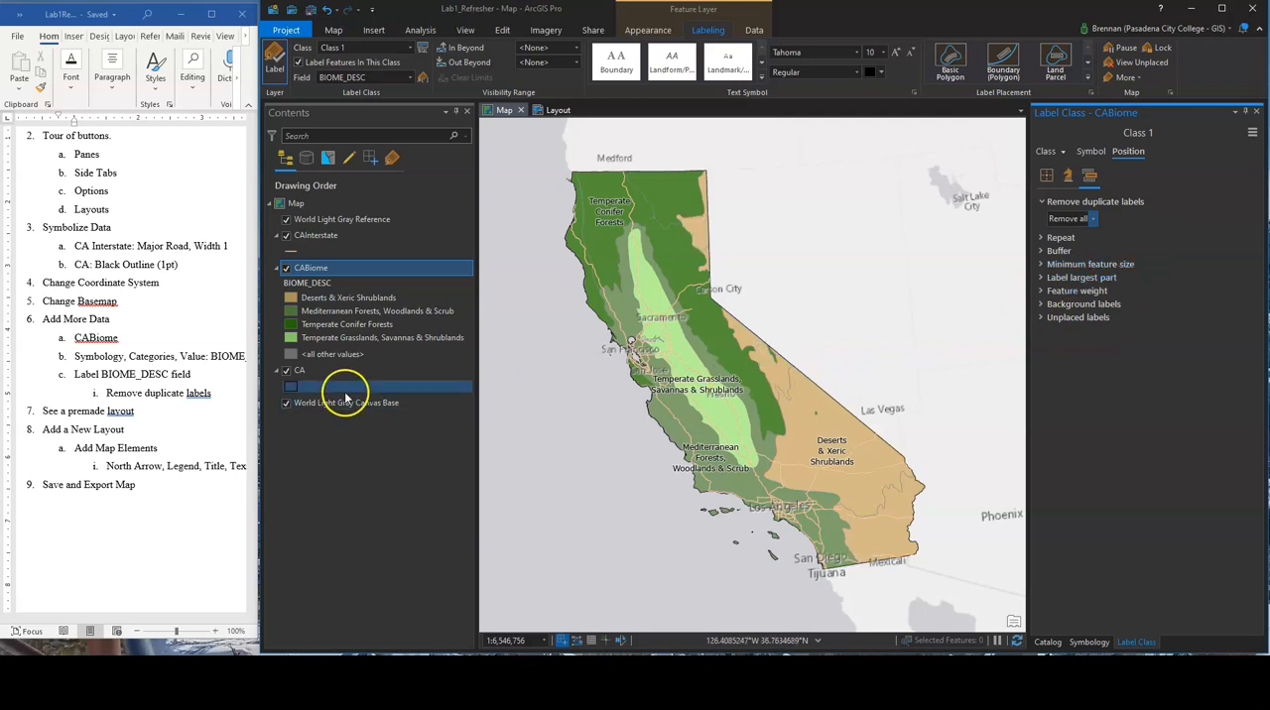
# Toggle the World Light Gray Reference layer off and on to compare the map, and check the label largest part option of CABiome
pyautogui.click(286, 220)
pyautogui.click(287, 220)
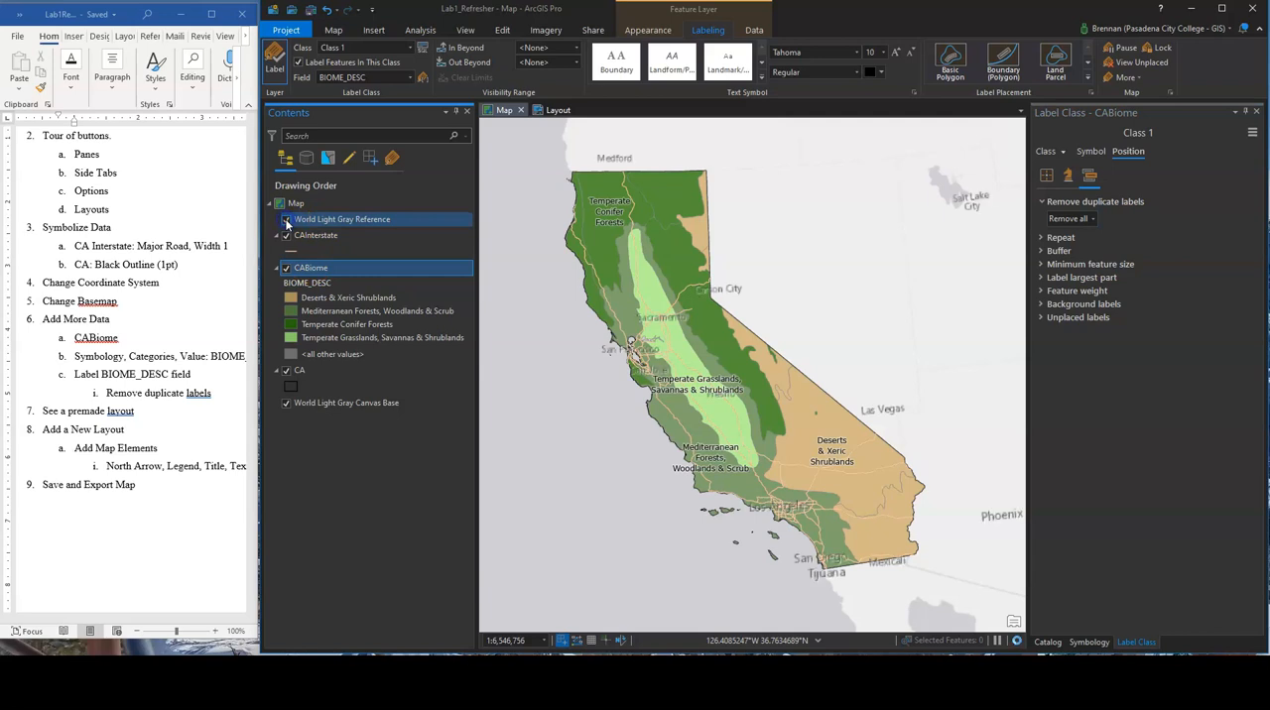
pyautogui.click(287, 220)
pyautogui.click(287, 220)
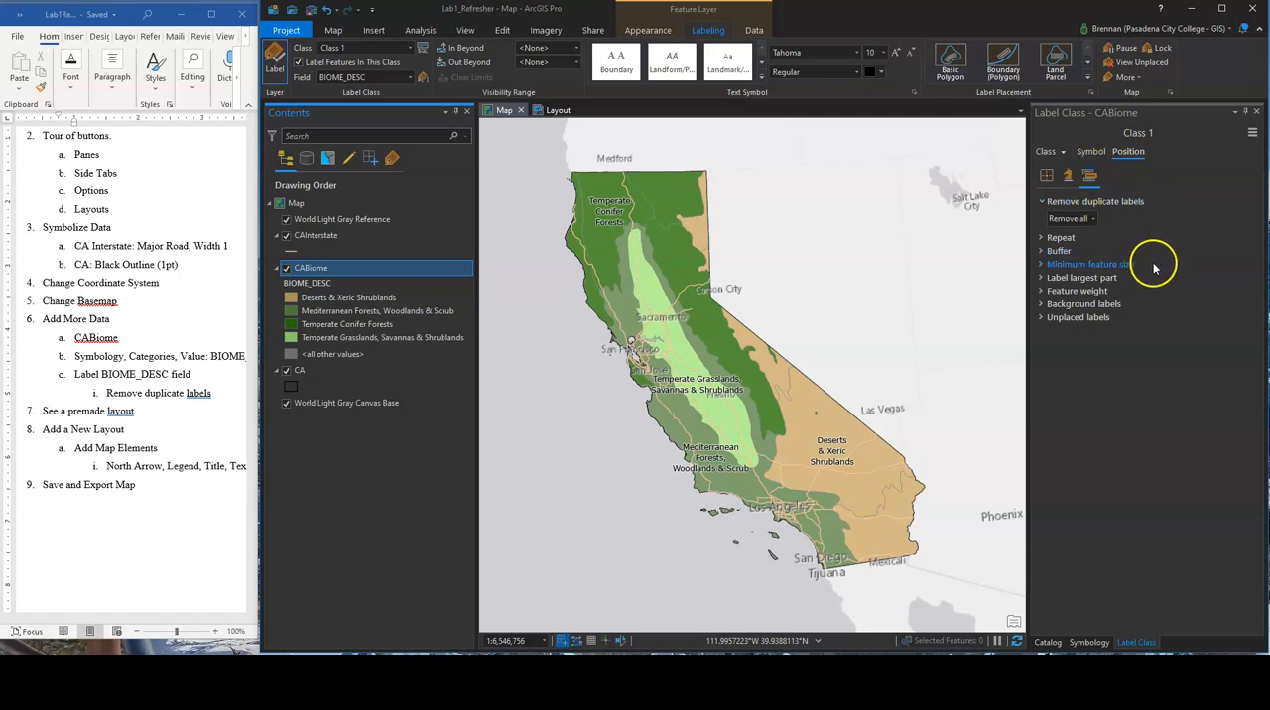
pyautogui.click(1041, 279)
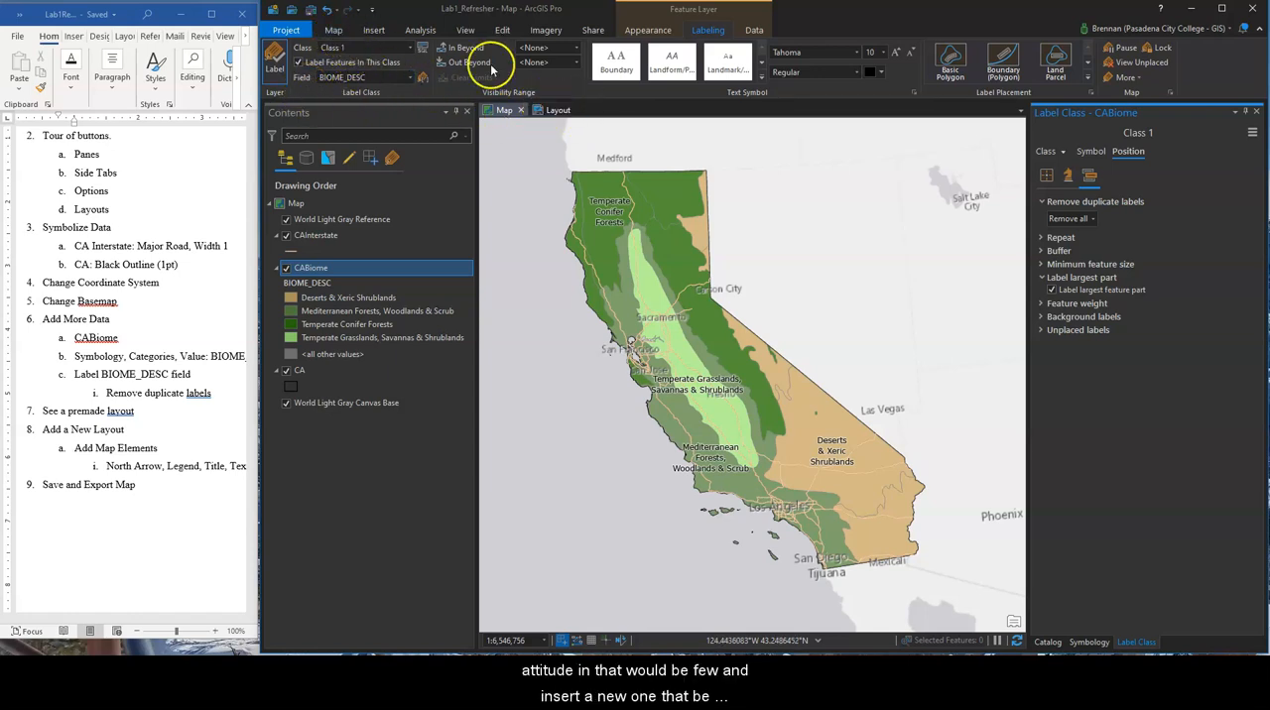
# Open the existing premade layout and expand its map frame to examine which map and layers it contains
pyautogui.click(380, 31)
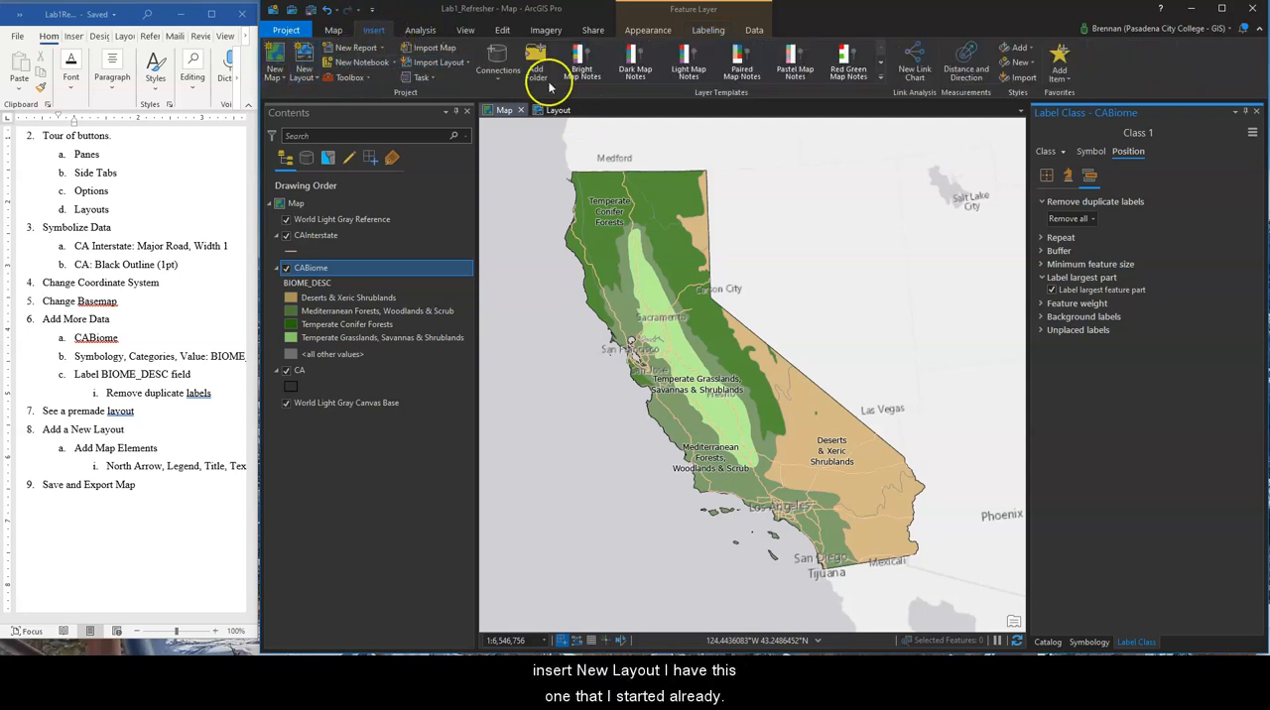
pyautogui.click(555, 111)
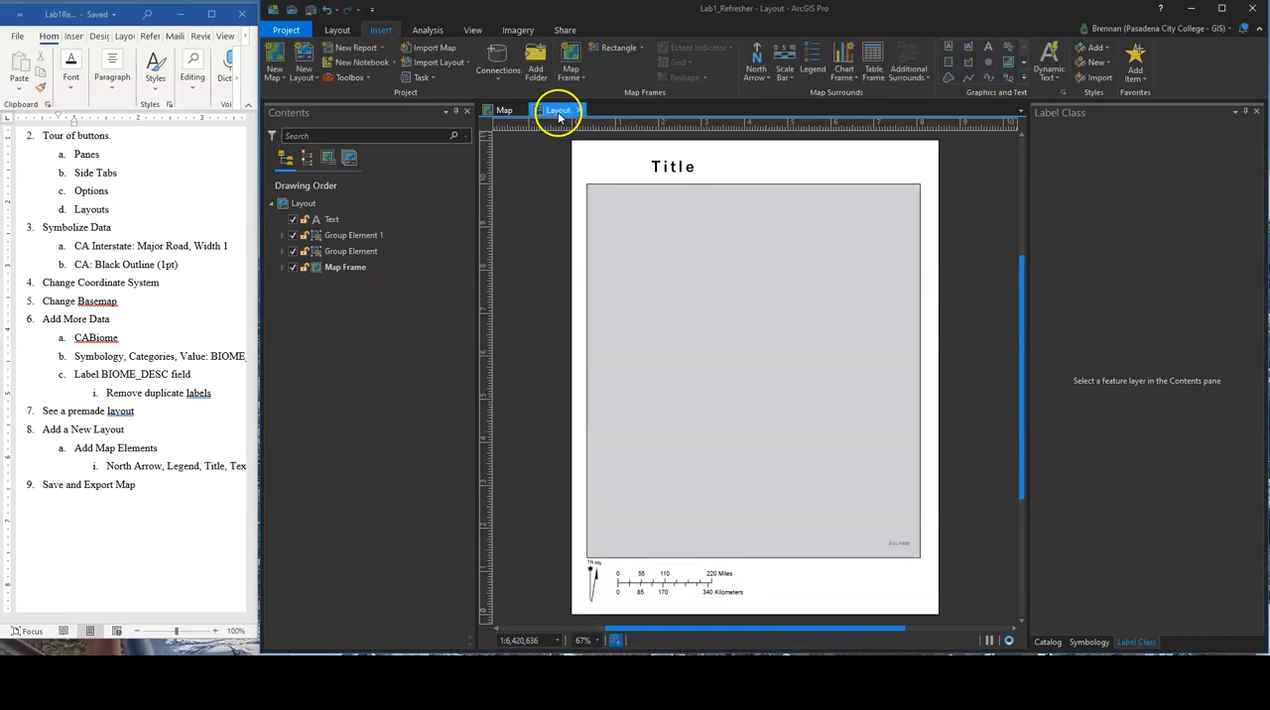
pyautogui.click(282, 268)
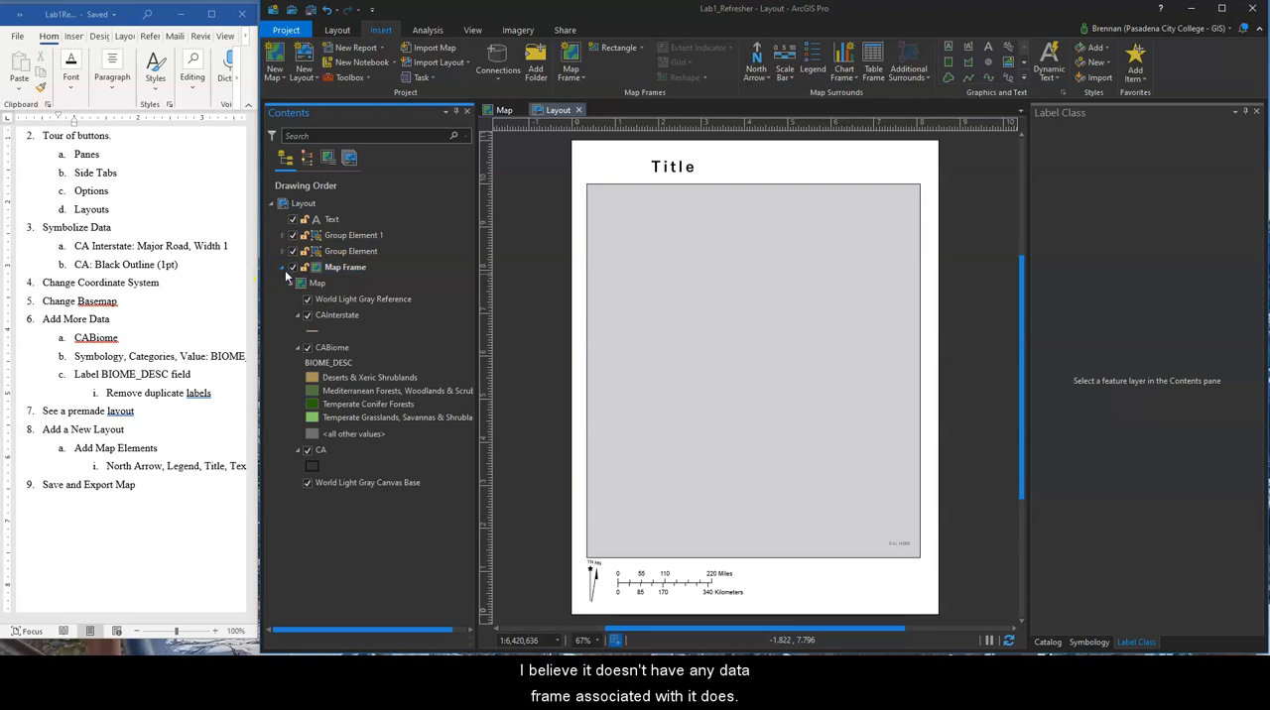
pyautogui.click(308, 282)
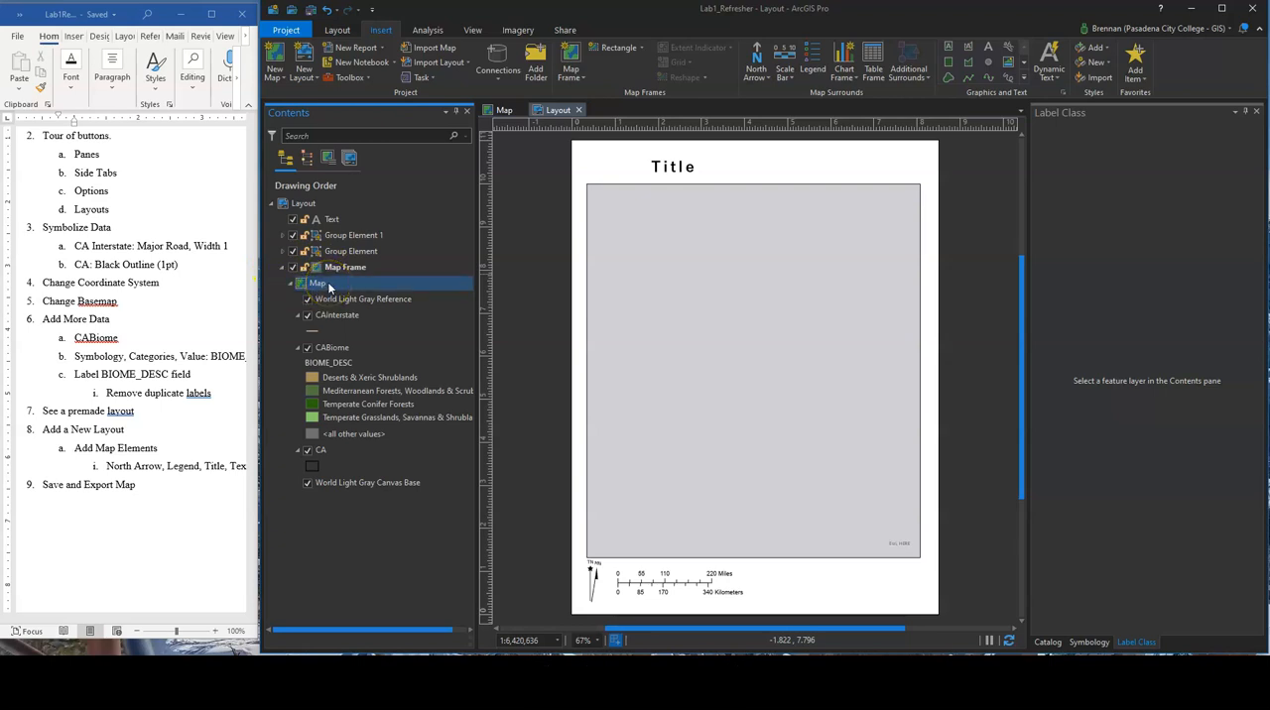
# Examine the general and extent properties of the map inside the layout's map frame, and close them without changes
pyautogui.rightClick(331, 287)
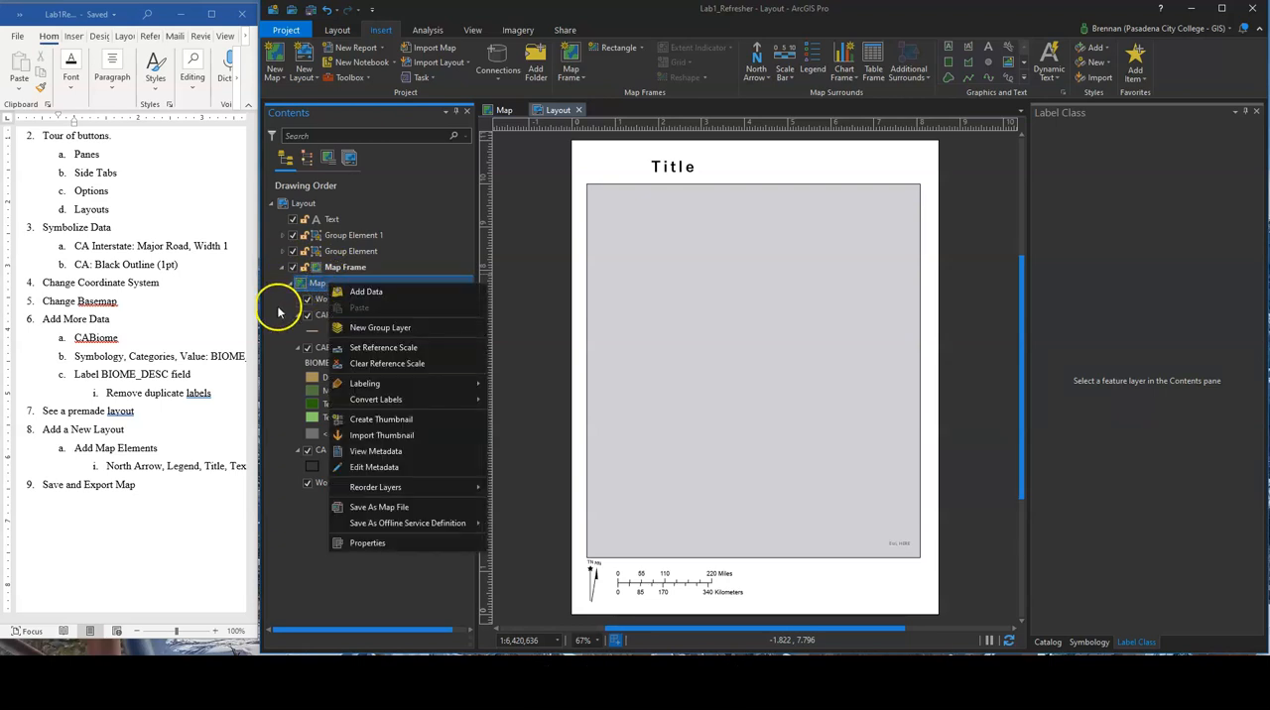
pyautogui.click(275, 308)
pyautogui.rightClick(321, 285)
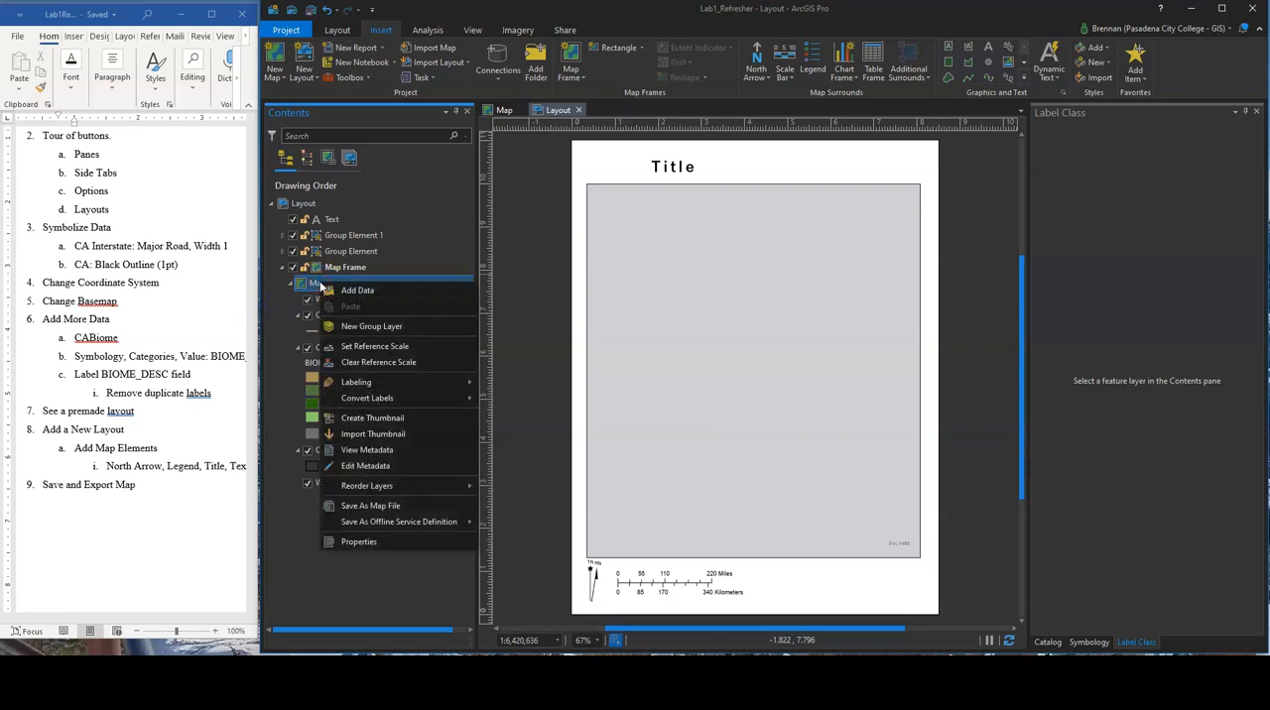
pyautogui.click(358, 542)
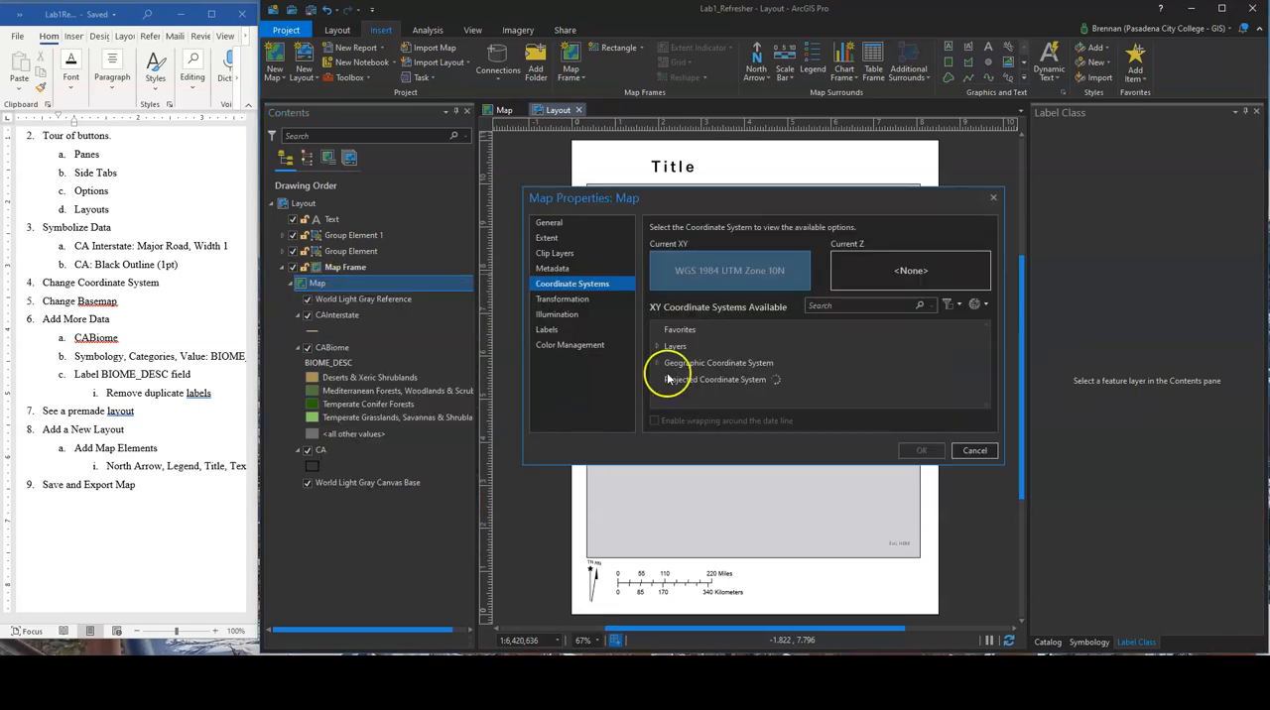
pyautogui.click(561, 222)
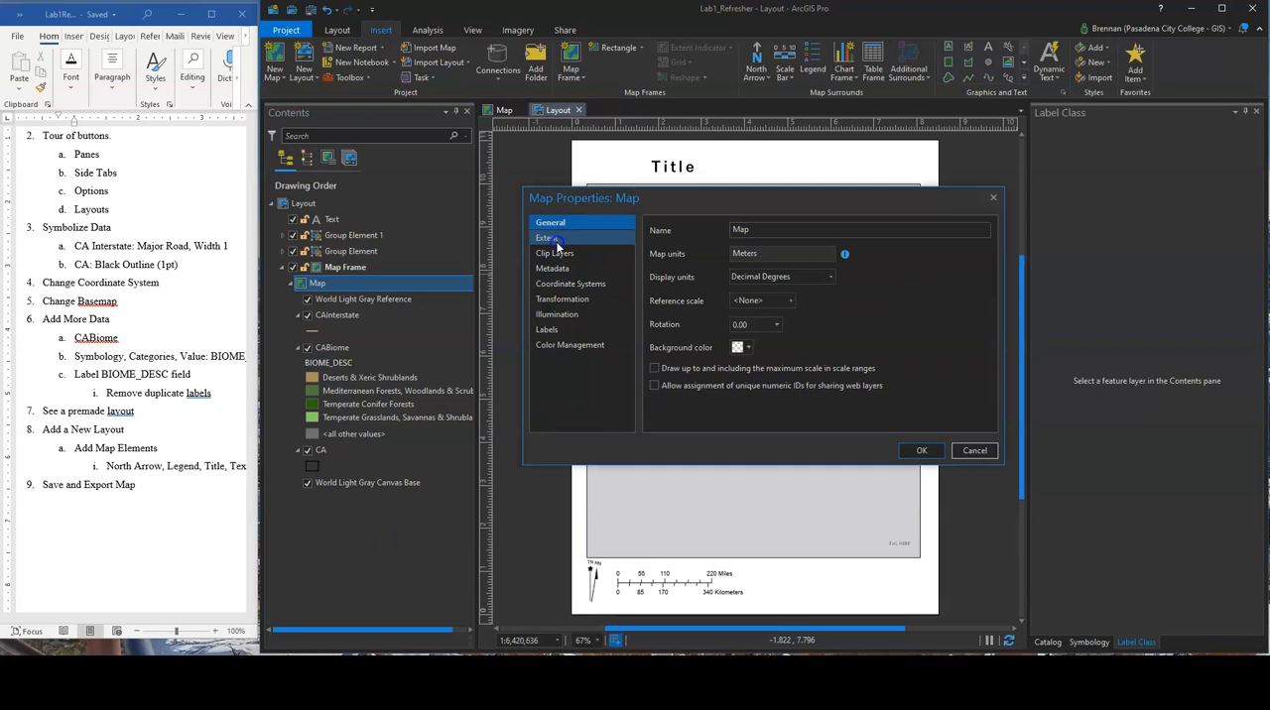
pyautogui.click(557, 242)
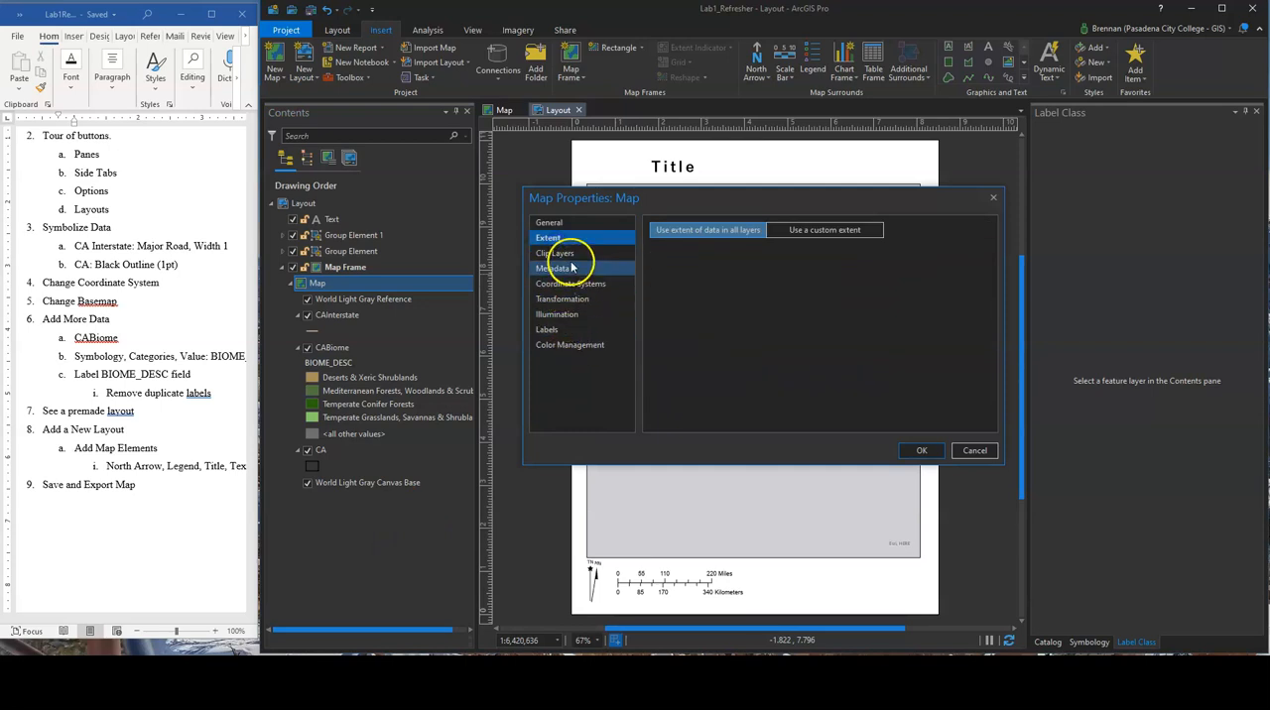
pyautogui.click(993, 198)
pyautogui.click(330, 284)
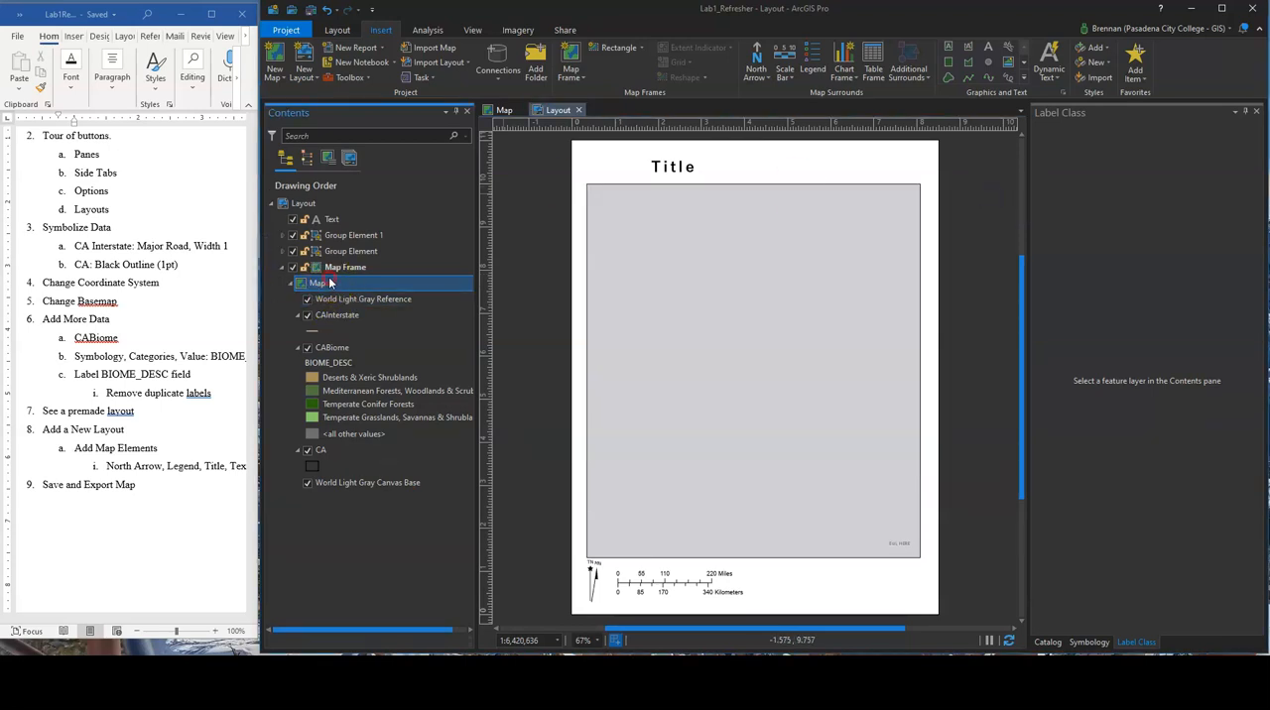
pyautogui.rightClick(331, 284)
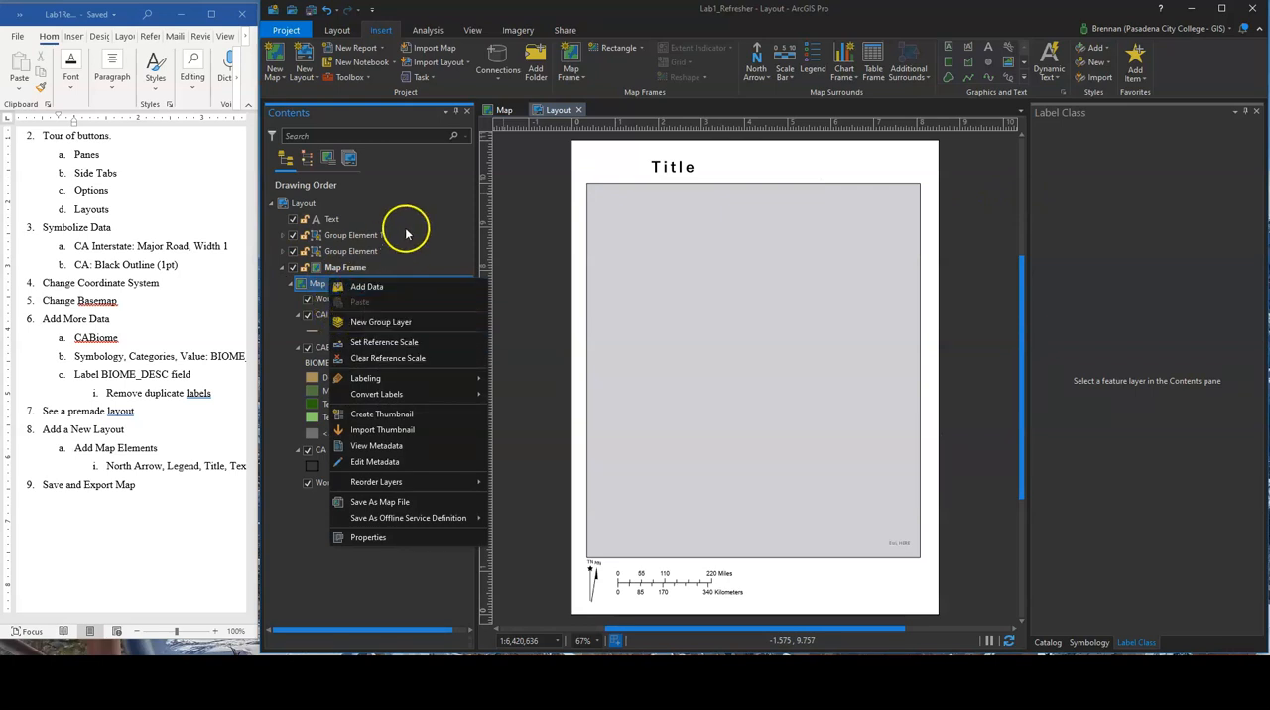
# Open the map frame's properties and check which map it uses, keeping Map as the source
pyautogui.click(345, 268)
pyautogui.rightClick(345, 269)
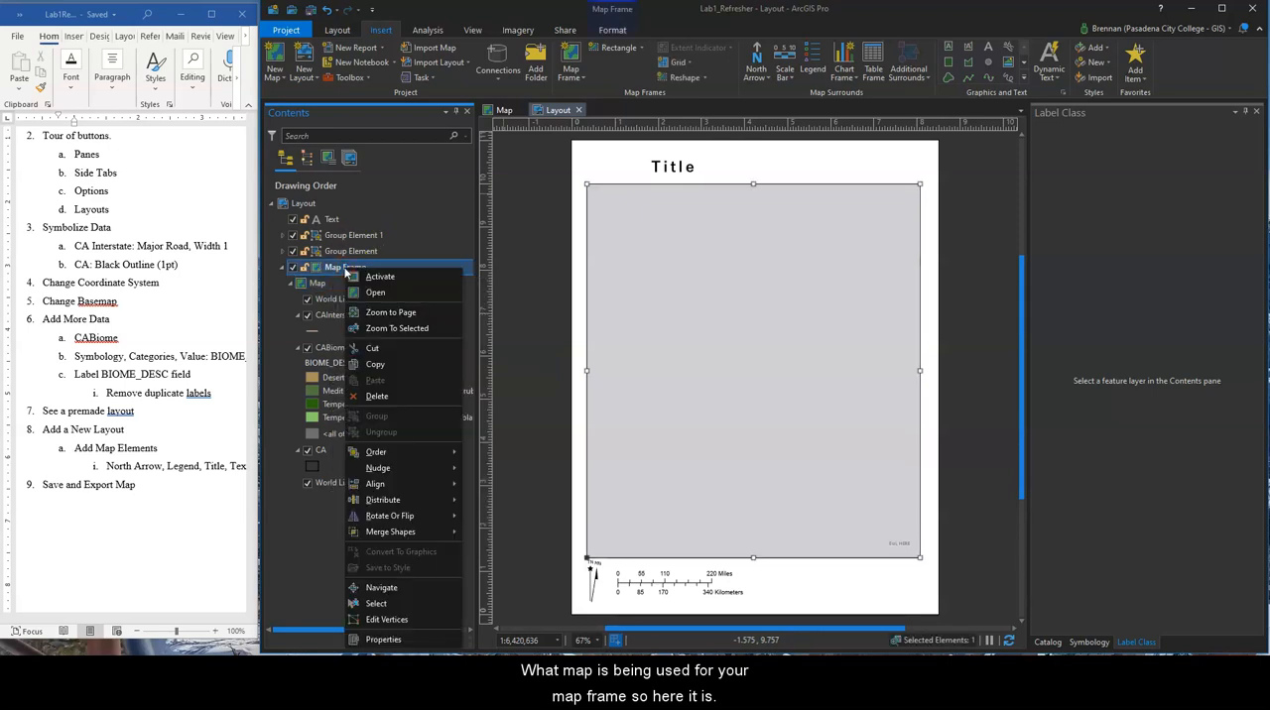
pyautogui.click(375, 281)
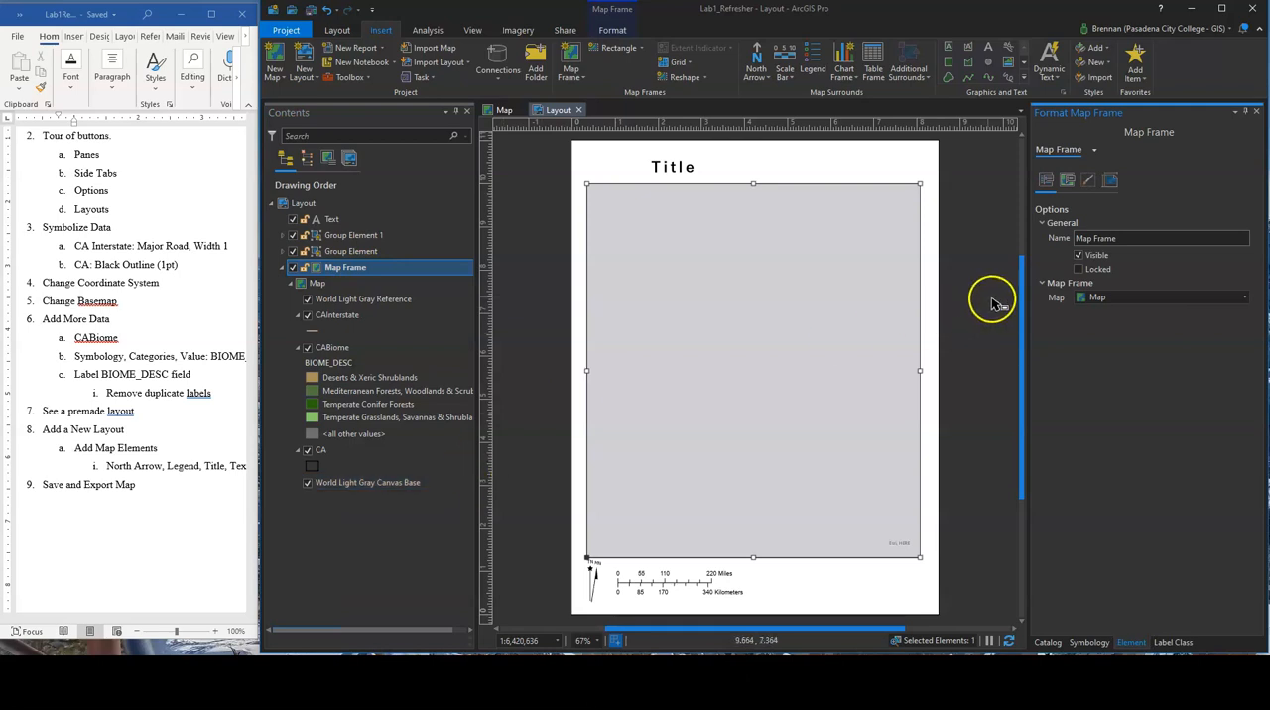
pyautogui.click(1163, 299)
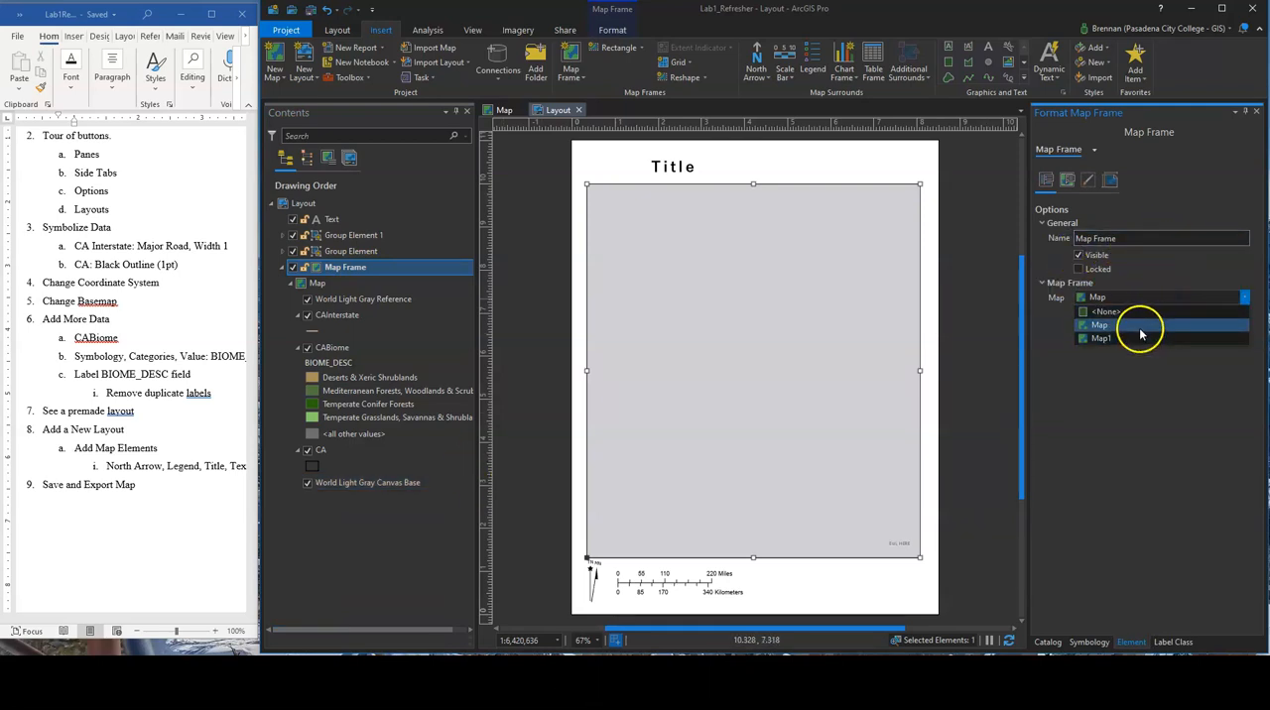
pyautogui.click(1140, 327)
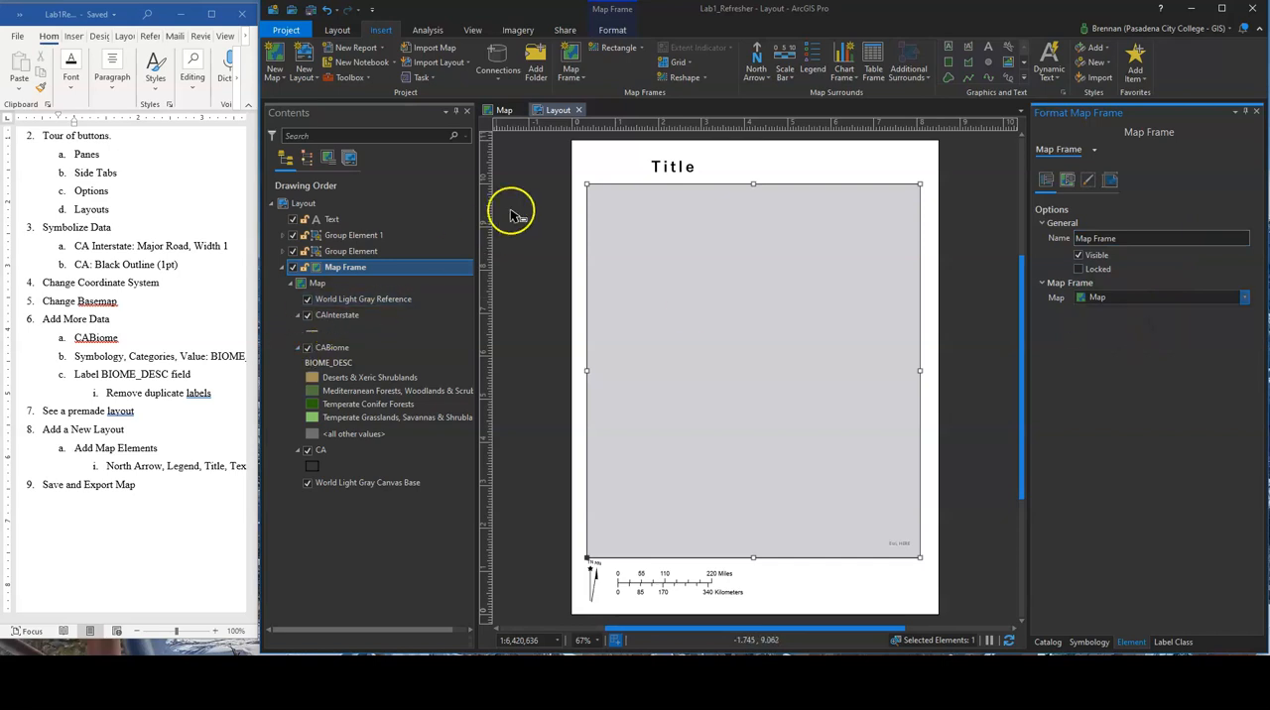
pyautogui.click(1074, 185)
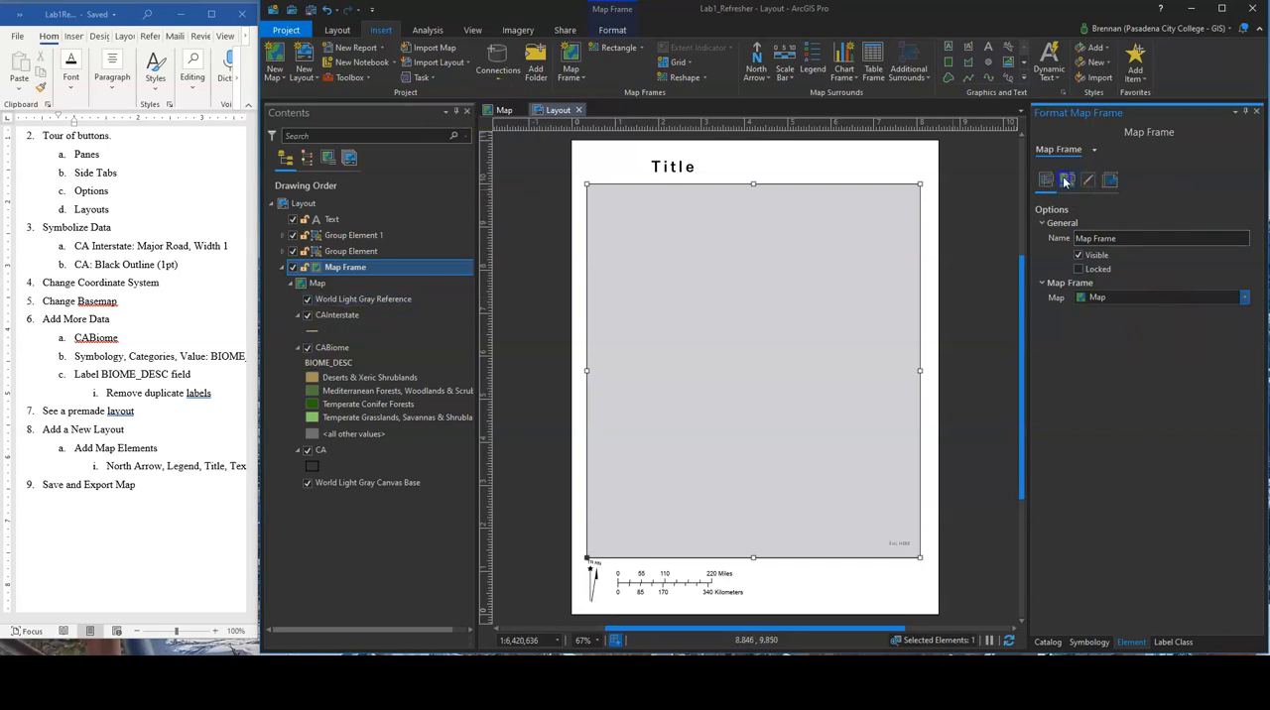
pyautogui.click(1108, 182)
pyautogui.click(1047, 182)
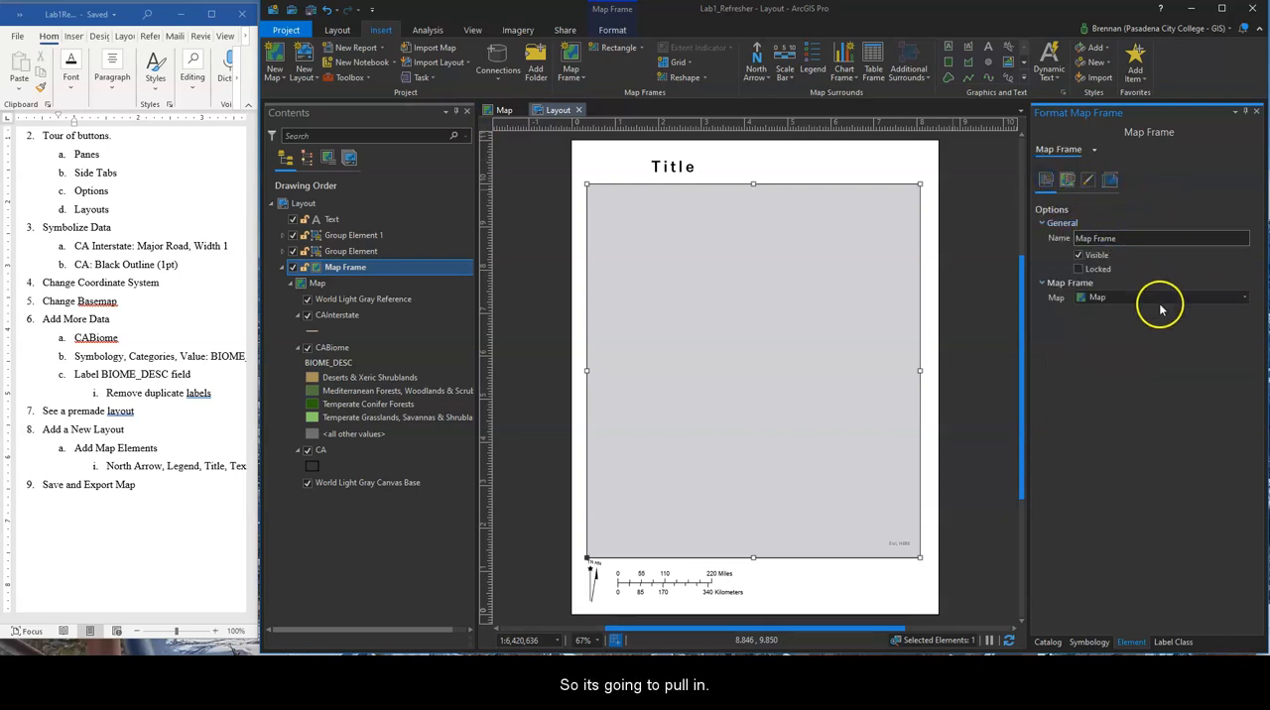
# Try the map frame with no map and with Map1, and set it back to Map
pyautogui.click(1159, 297)
pyautogui.click(1148, 314)
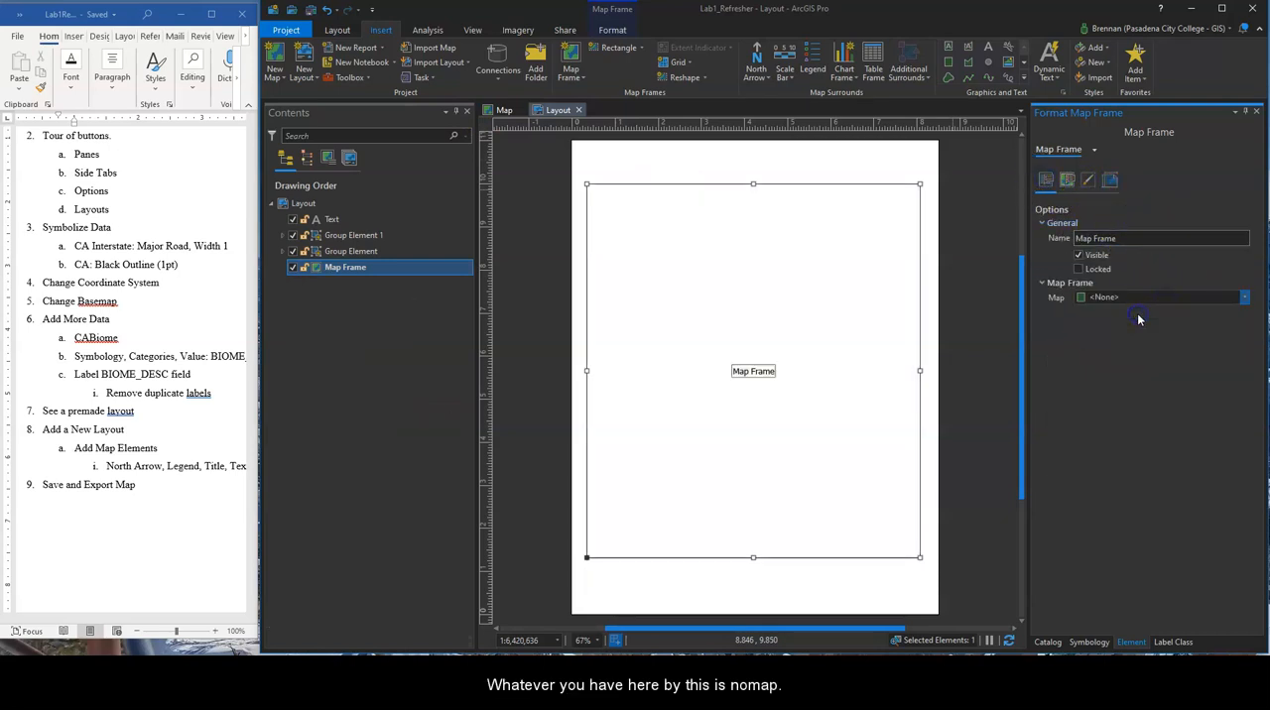
pyautogui.click(1245, 297)
pyautogui.click(1085, 345)
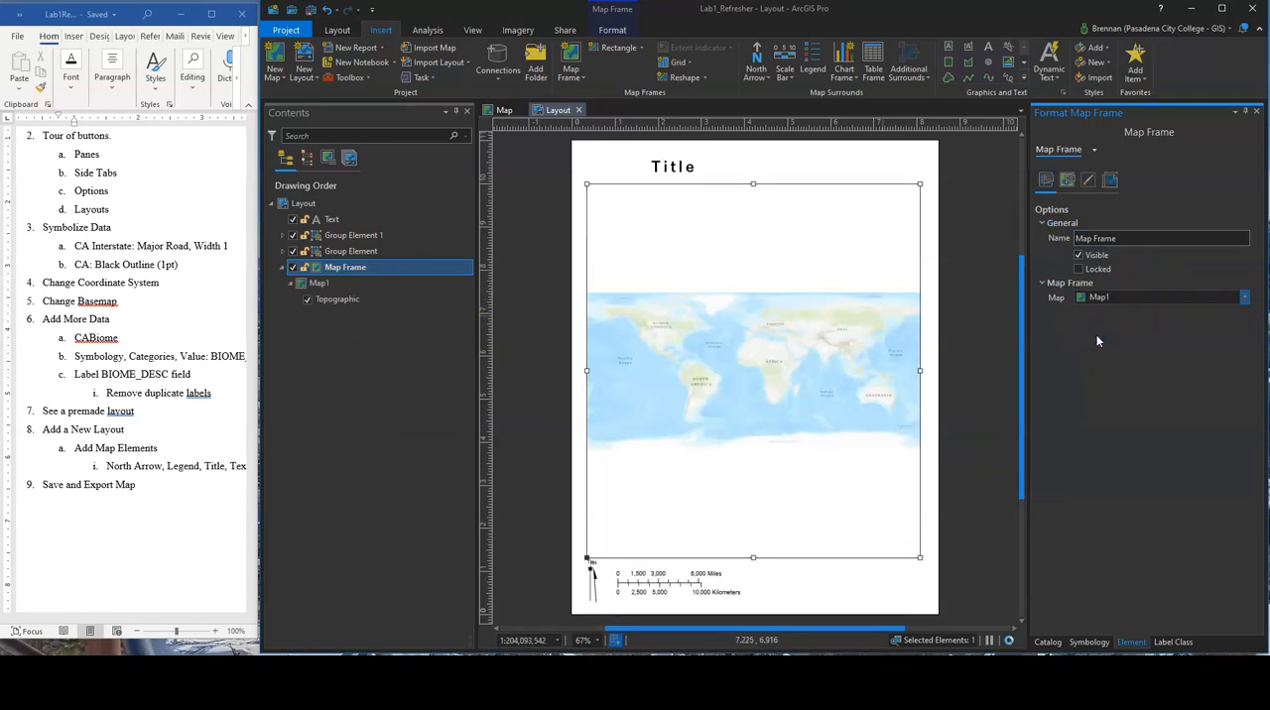
pyautogui.click(1245, 298)
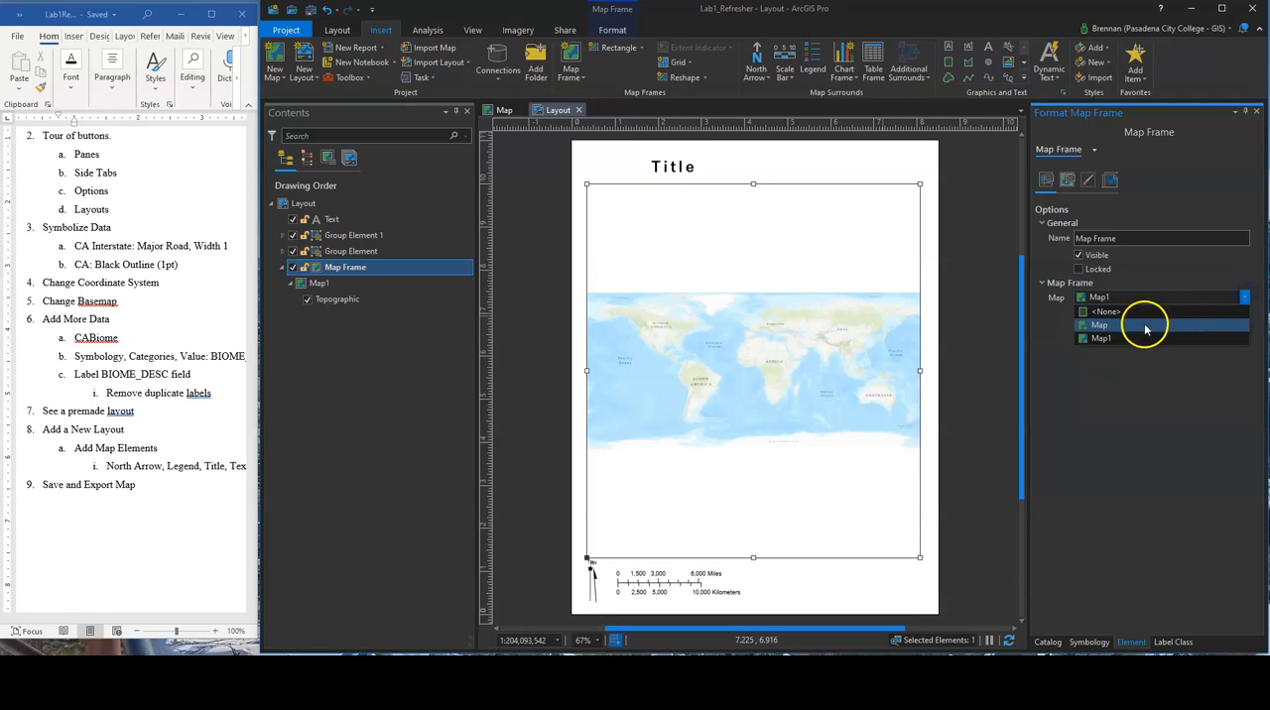
pyautogui.click(1145, 325)
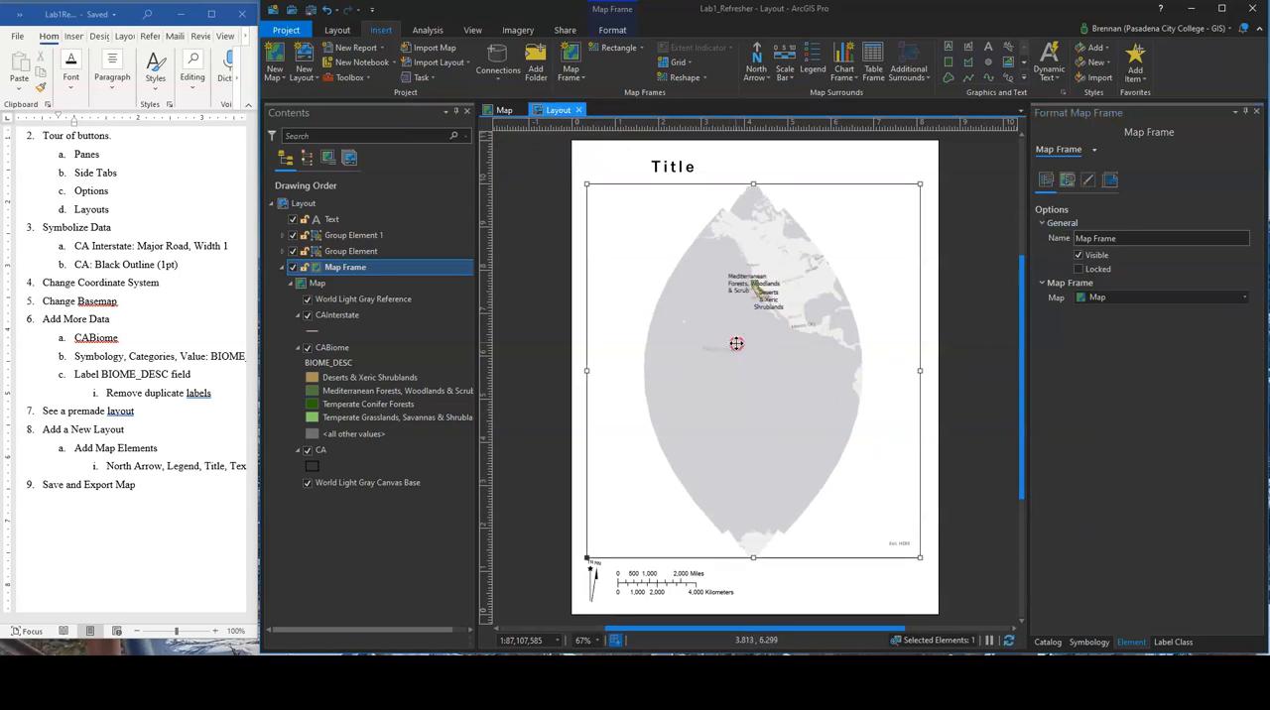
# Activate the map frame, zoom it to the extent of the CABiome layer, and close the activated frame
pyautogui.rightClick(739, 344)
pyautogui.click(772, 316)
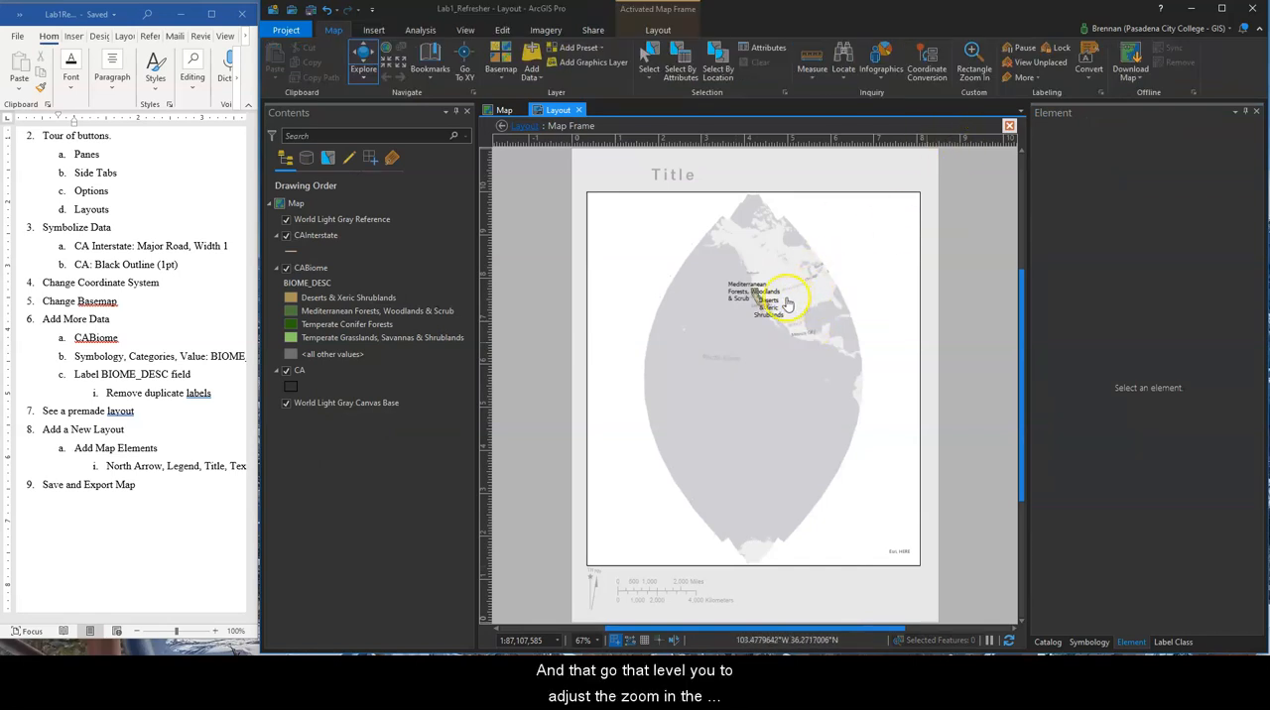
pyautogui.scroll(2, 775, 298)
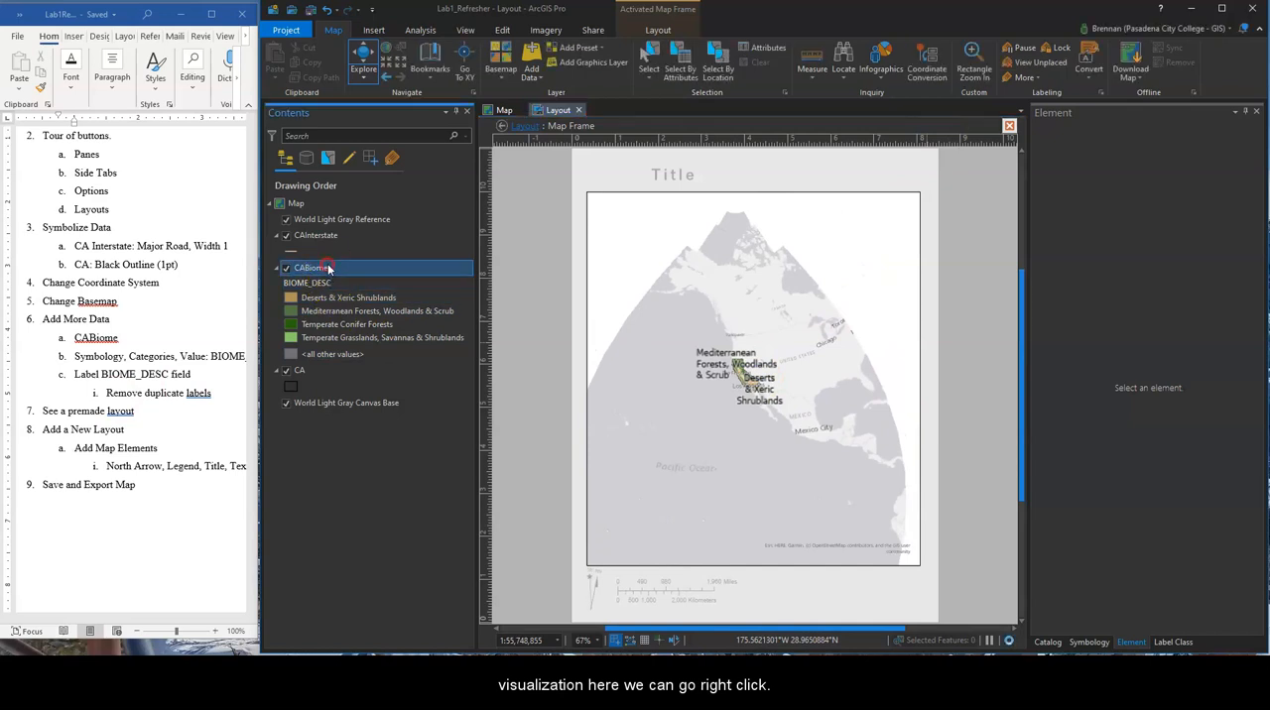
pyautogui.rightClick(324, 265)
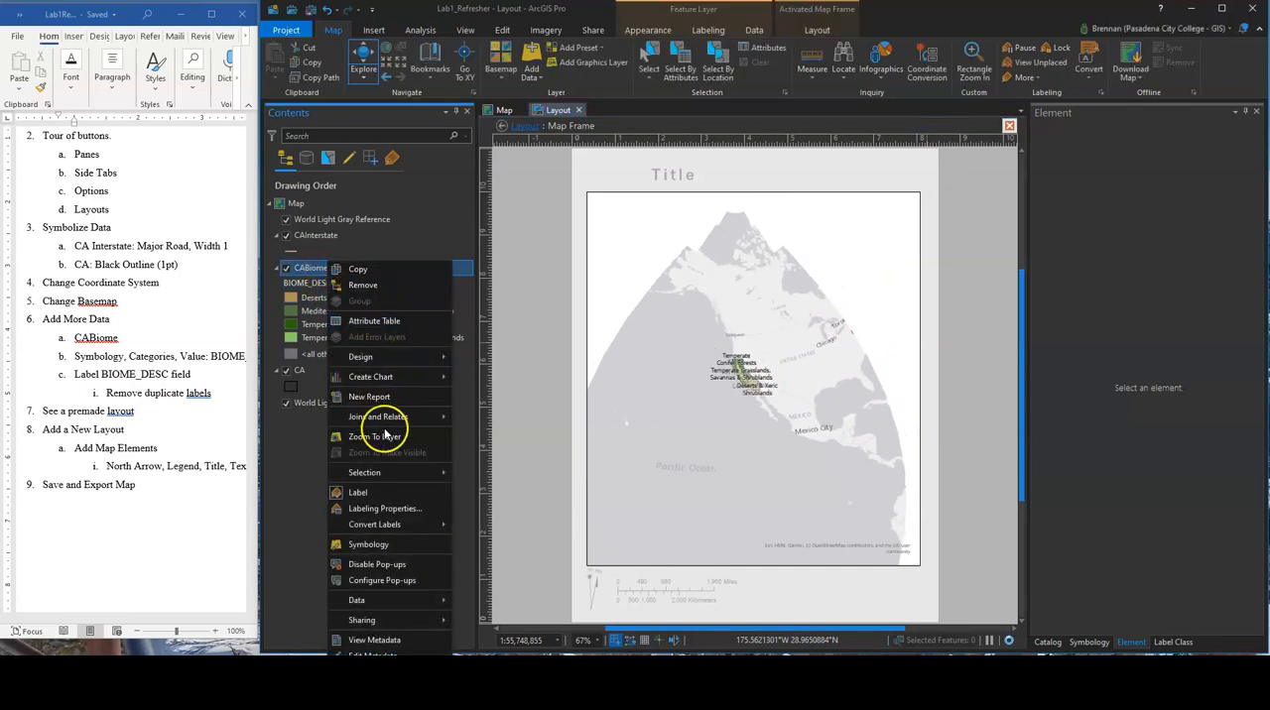
pyautogui.click(384, 437)
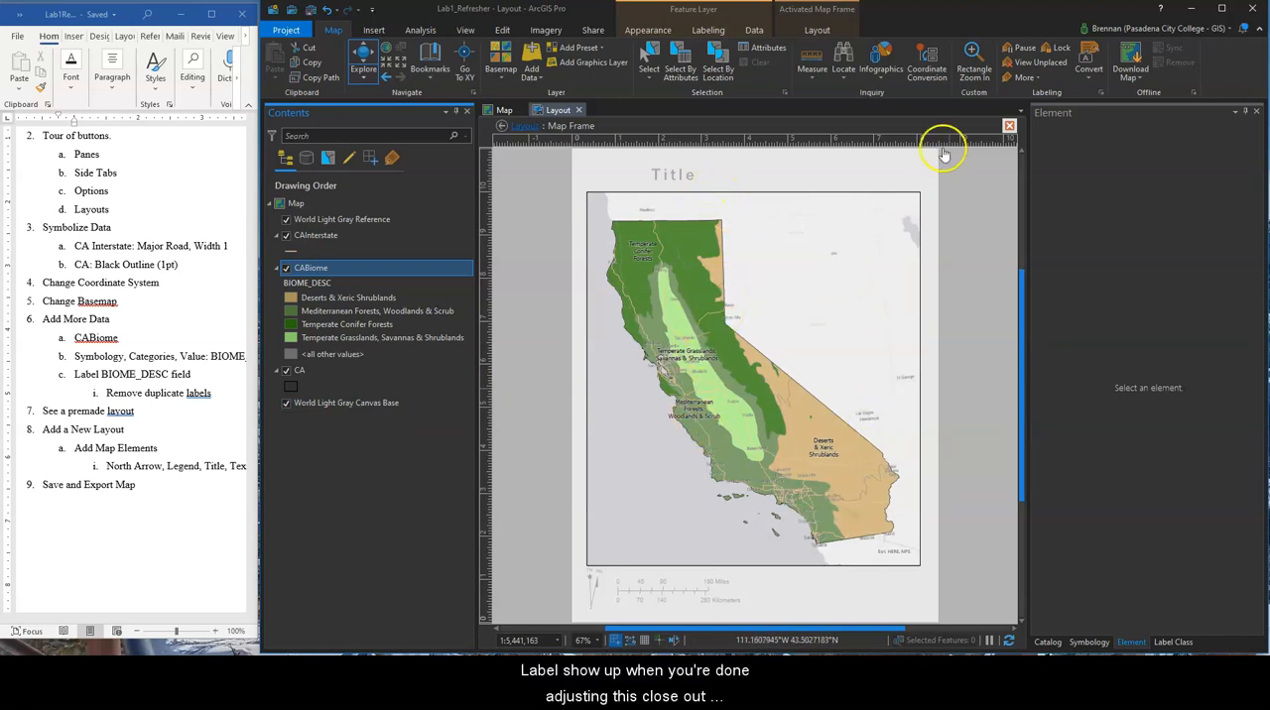
pyautogui.click(1009, 127)
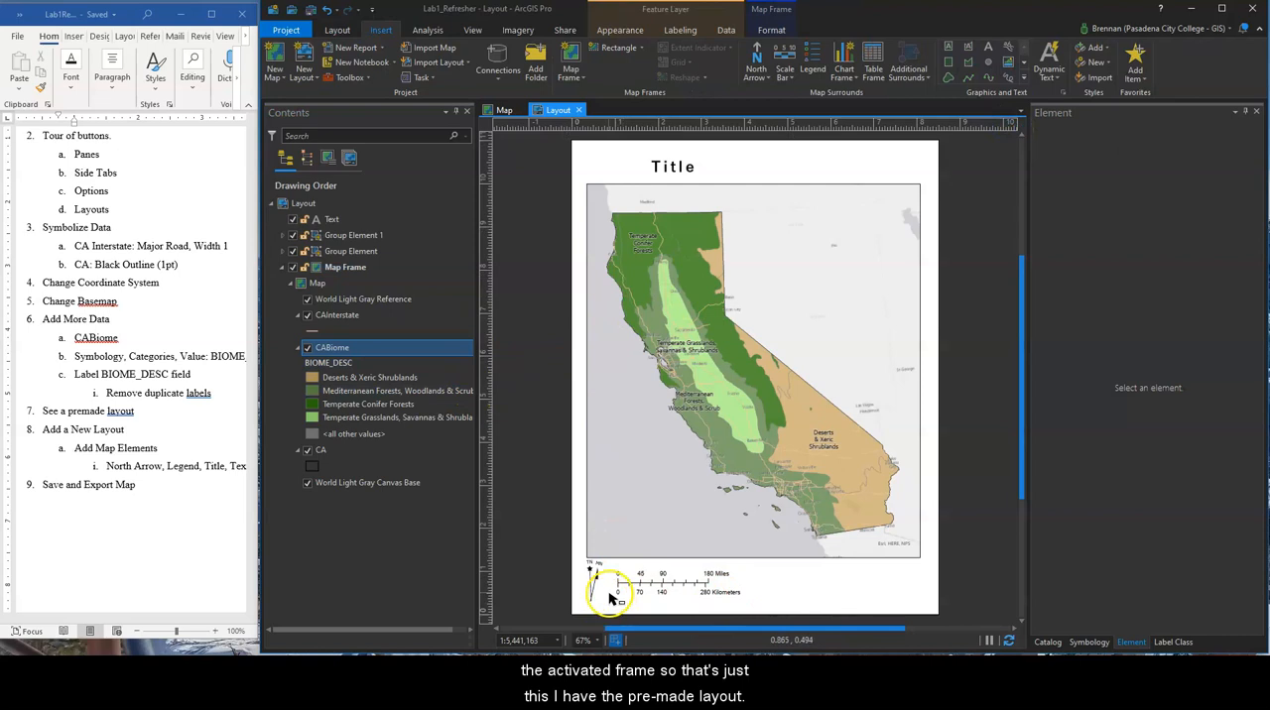
# Widen the grouped scale bars below the map frame until they end at 200 miles and 300 kilometers
pyautogui.click(679, 584)
pyautogui.moveTo(744, 583)
pyautogui.mouseDown()
pyautogui.moveTo(764, 583)
pyautogui.moveTo(747, 581)
pyautogui.mouseUp()
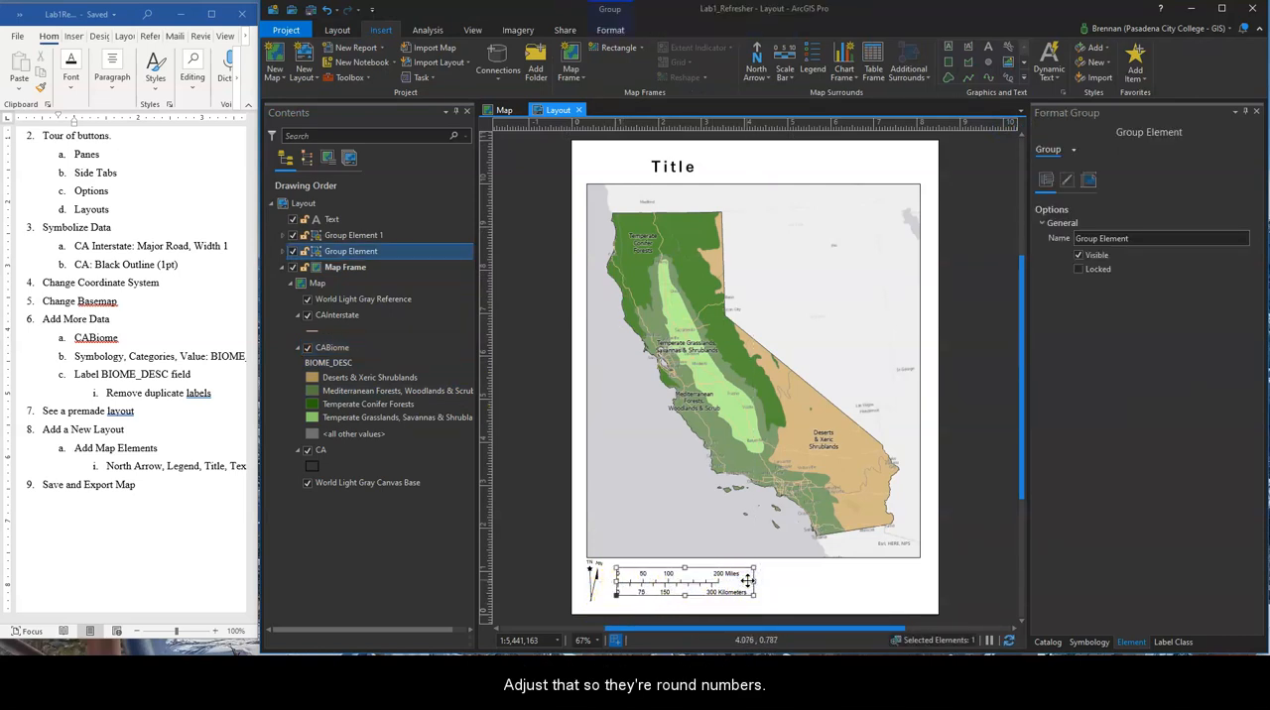
pyautogui.click(796, 595)
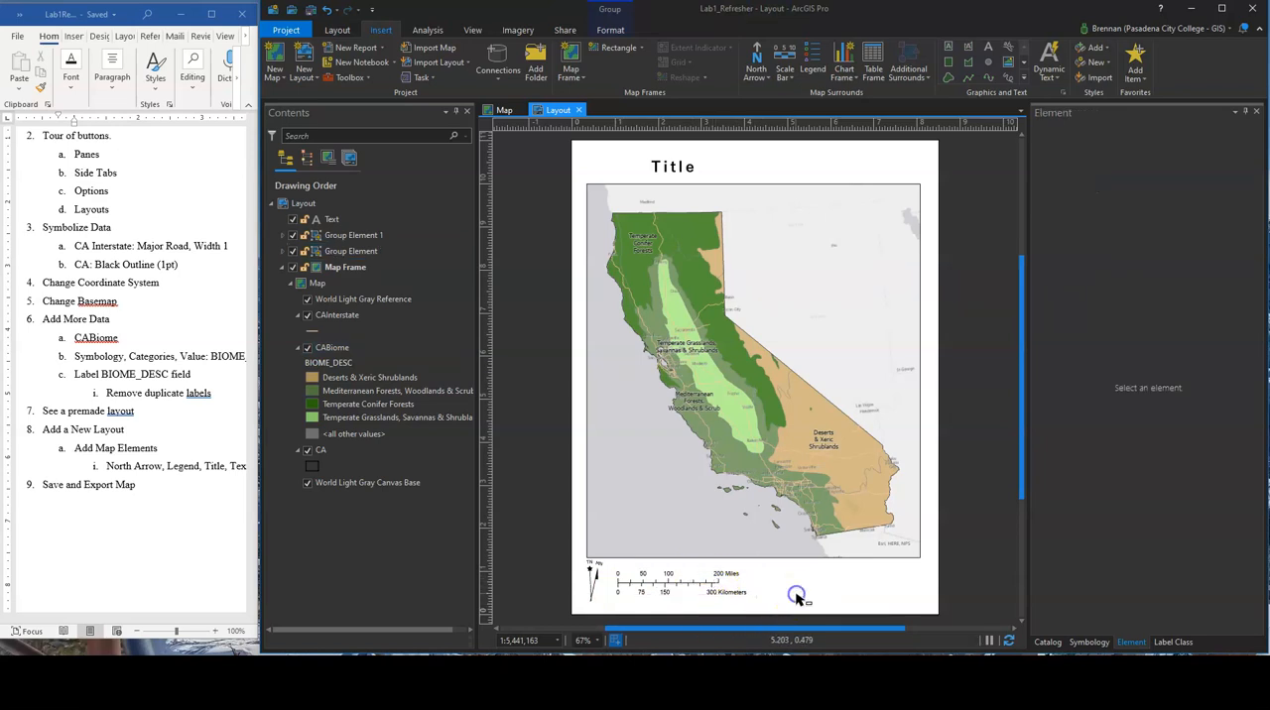
# Examine the grouped scale bars up close and view the available imperial and metric scale bar styles
pyautogui.click(672, 581)
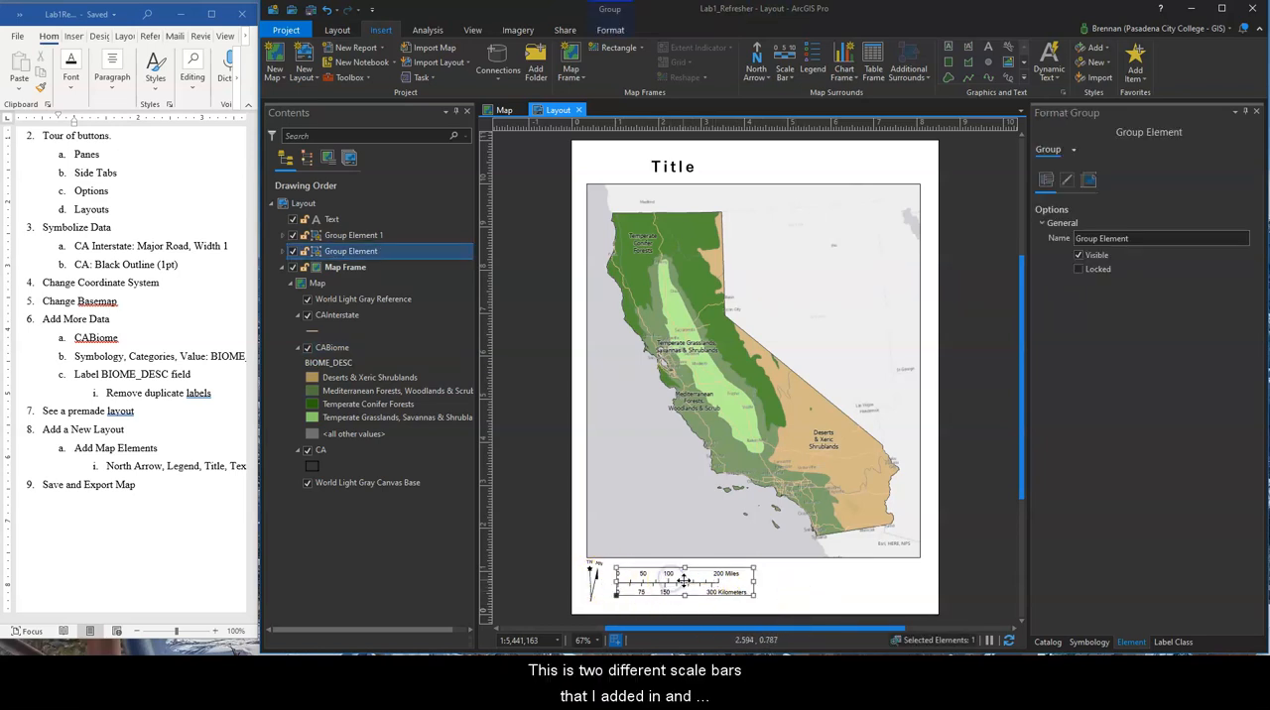
pyautogui.scroll(4, 674, 587)
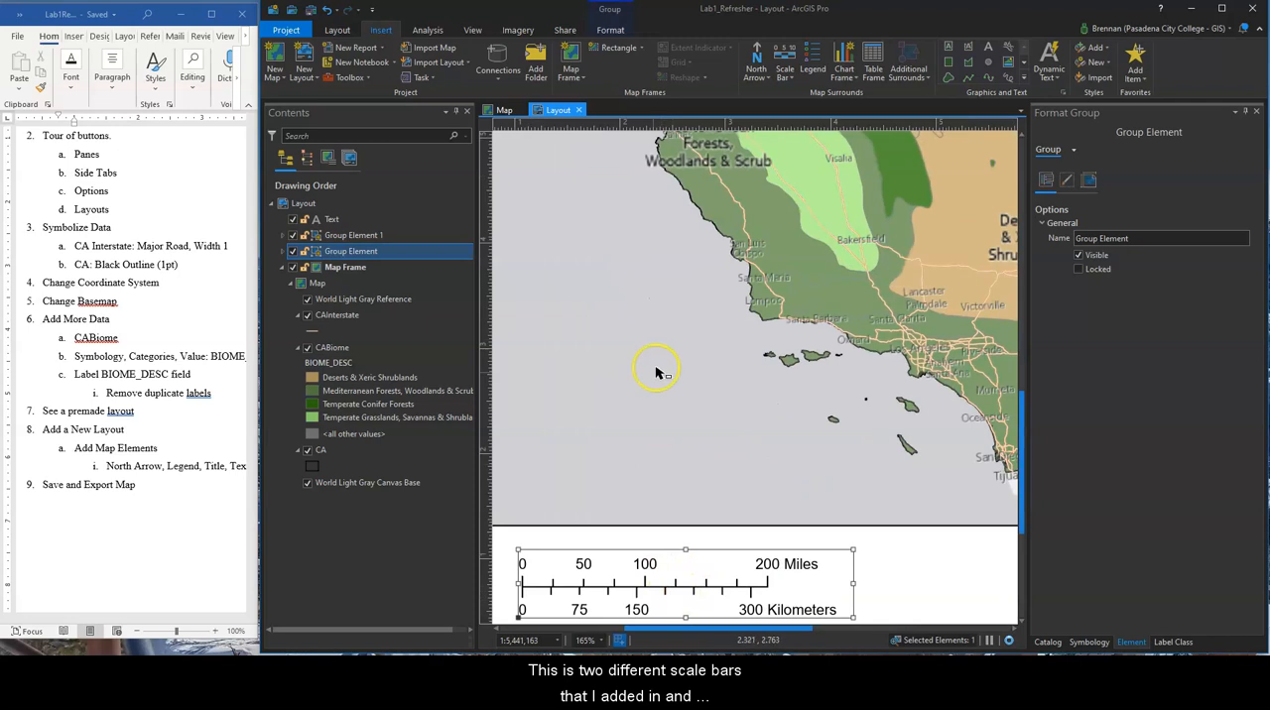
pyautogui.click(786, 82)
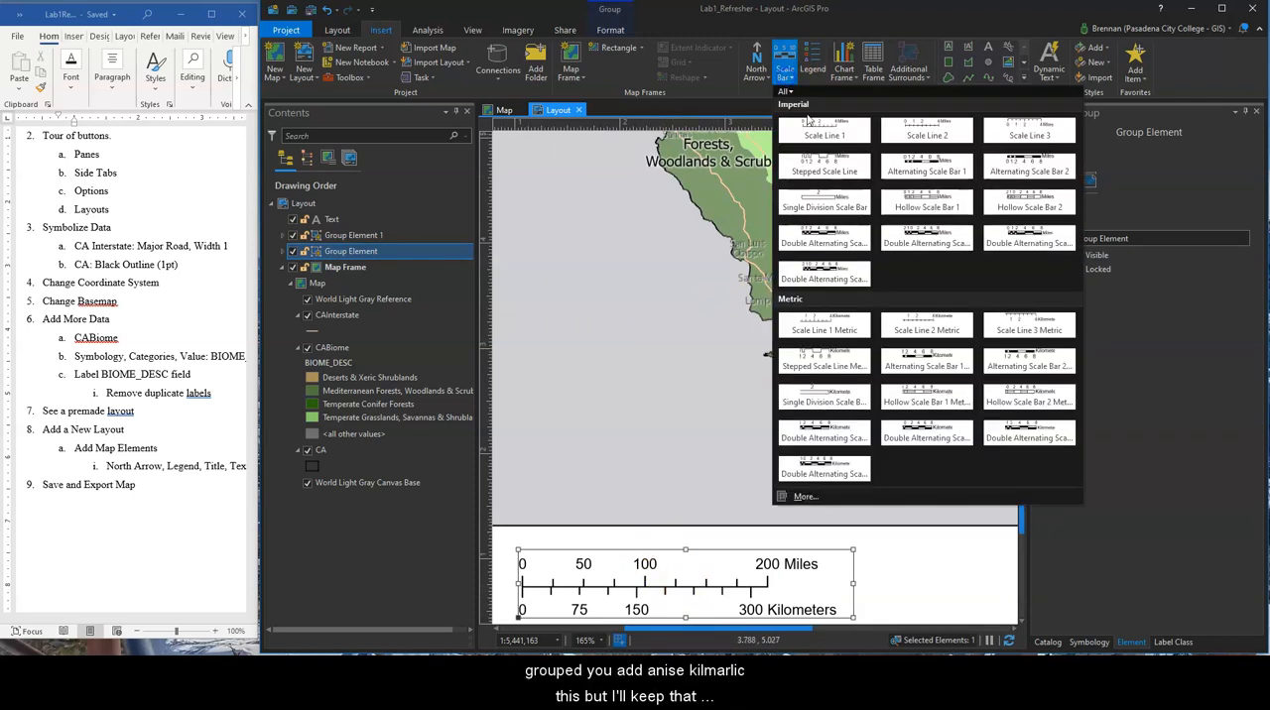
pyautogui.click(948, 581)
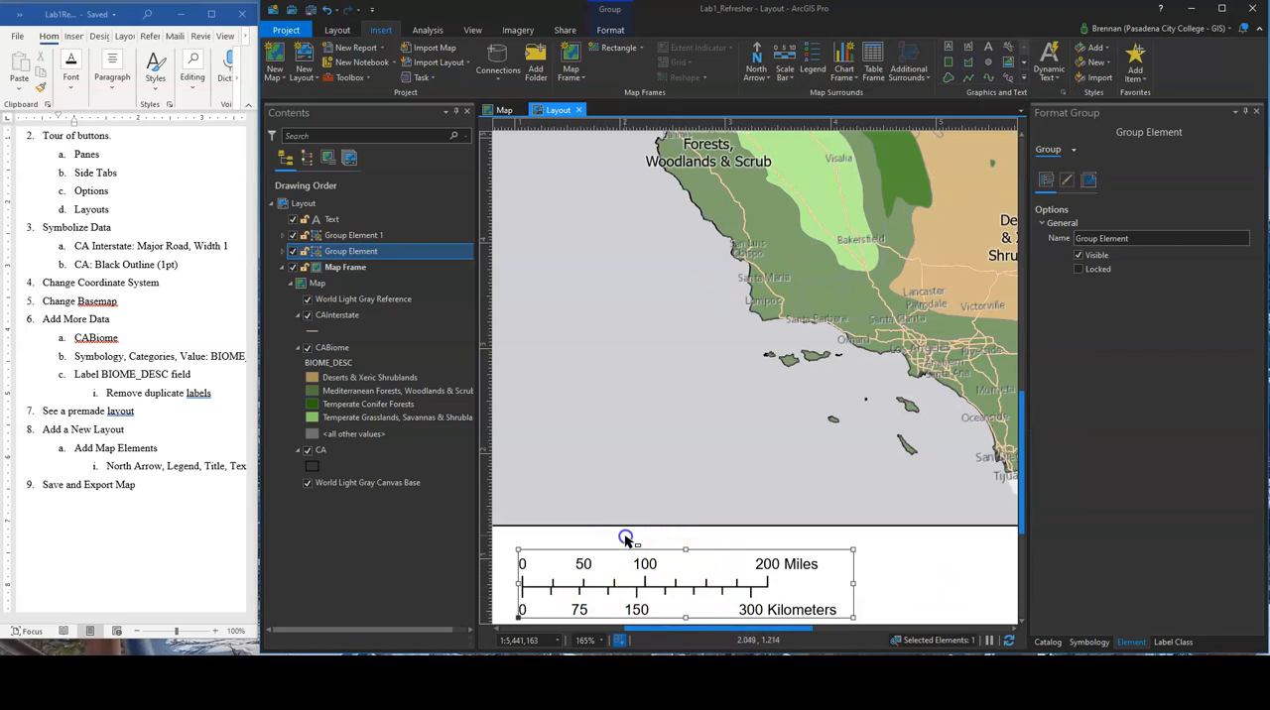
pyautogui.click(674, 535)
# Examine the grouped true north and magnetic north arrows below the map frame
pyautogui.moveTo(650, 527); pyautogui.dragTo(853, 478)
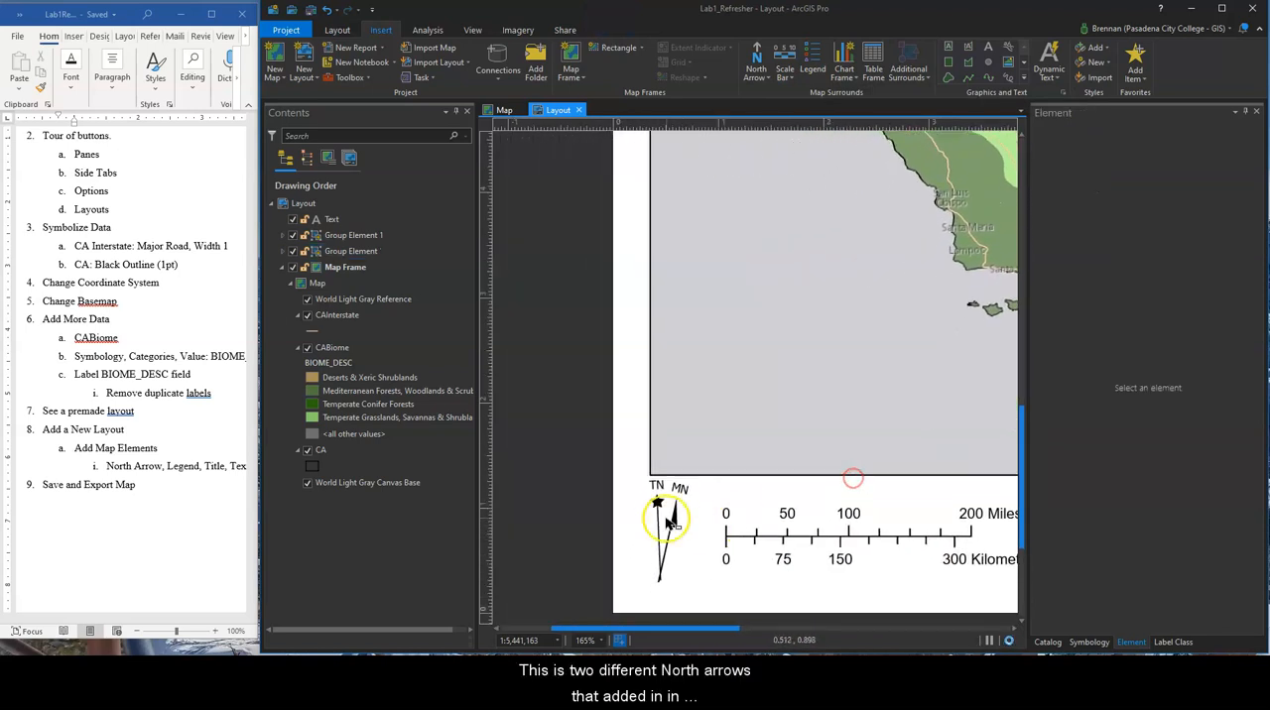
pyautogui.click(670, 519)
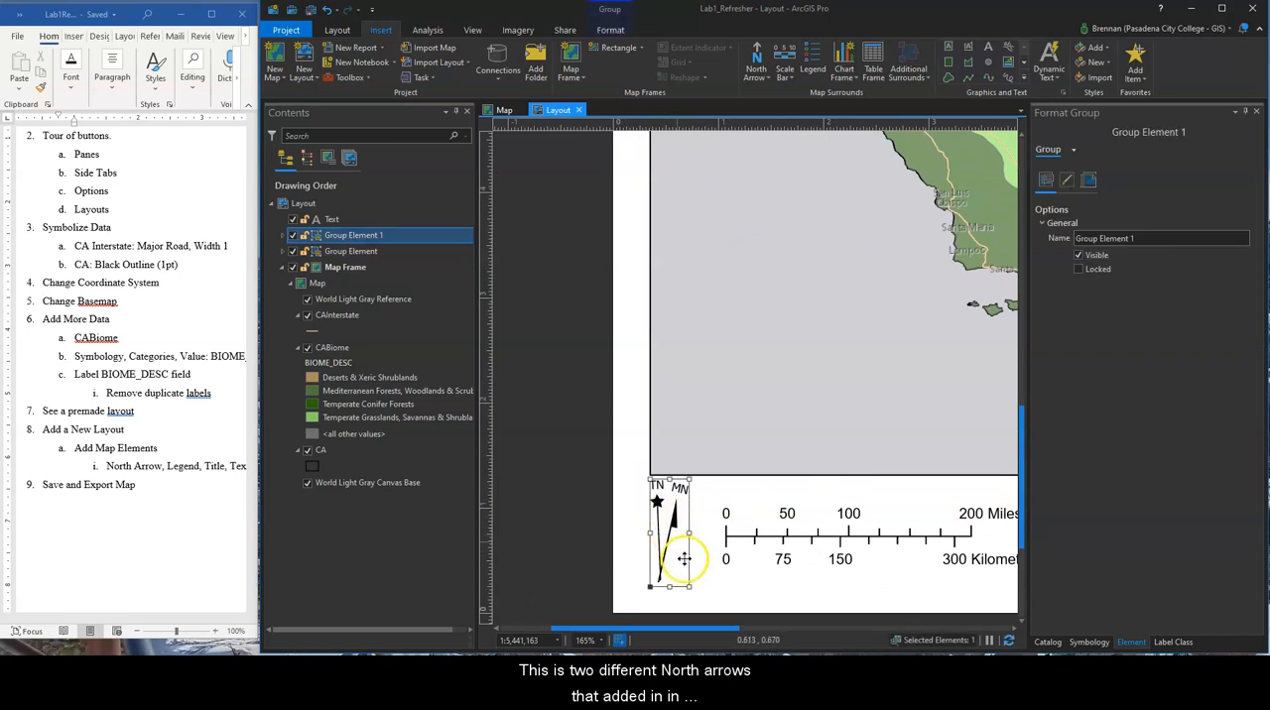
pyautogui.click(720, 598)
pyautogui.click(673, 531)
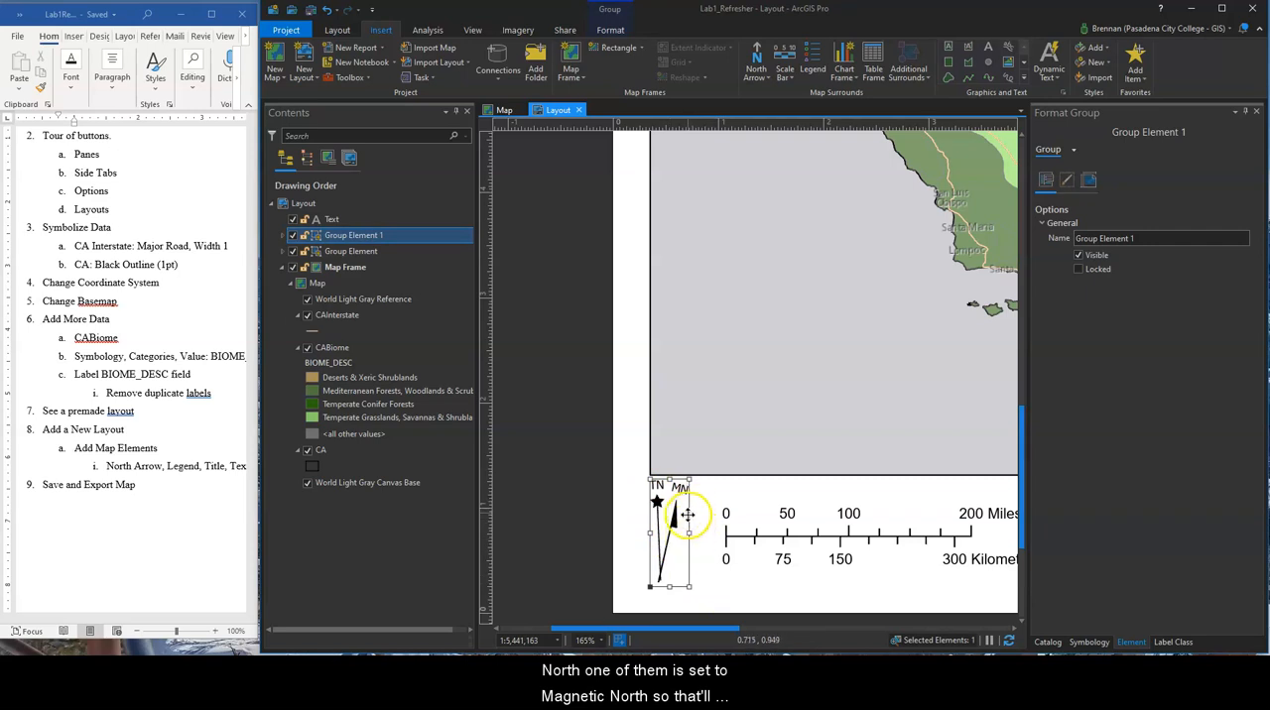
pyautogui.click(714, 491)
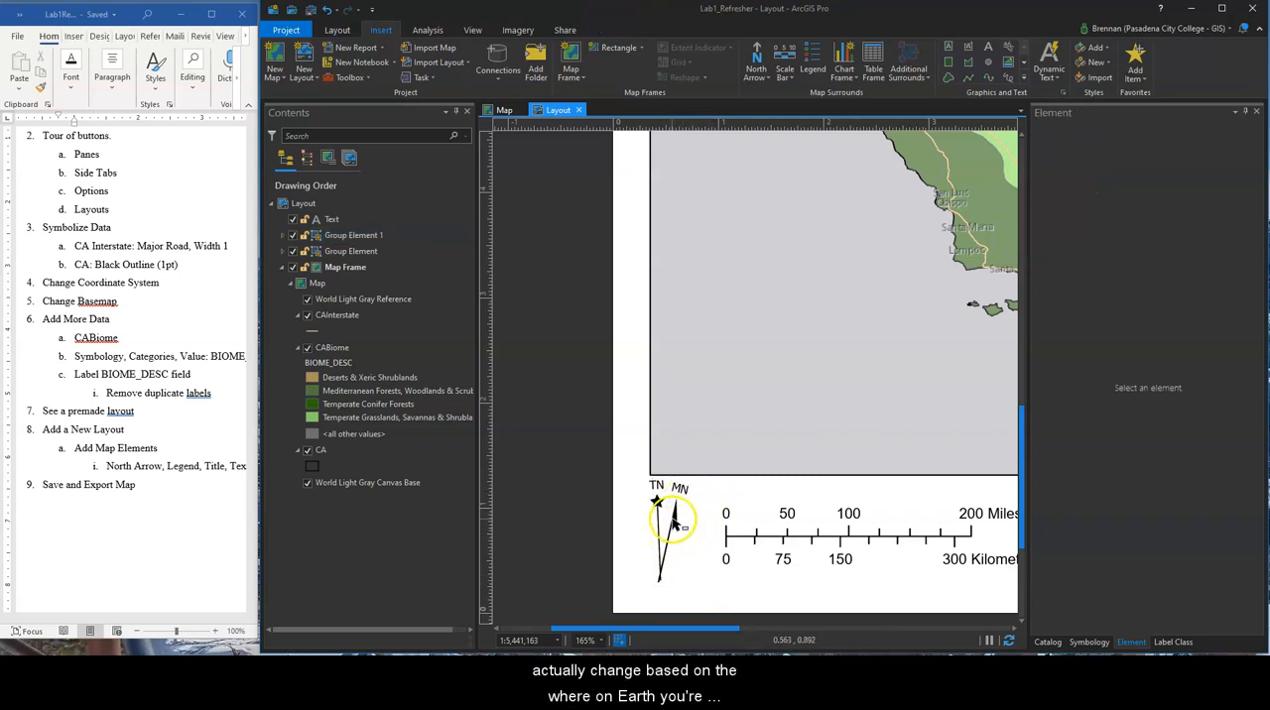
pyautogui.scroll(-5, 674, 518)
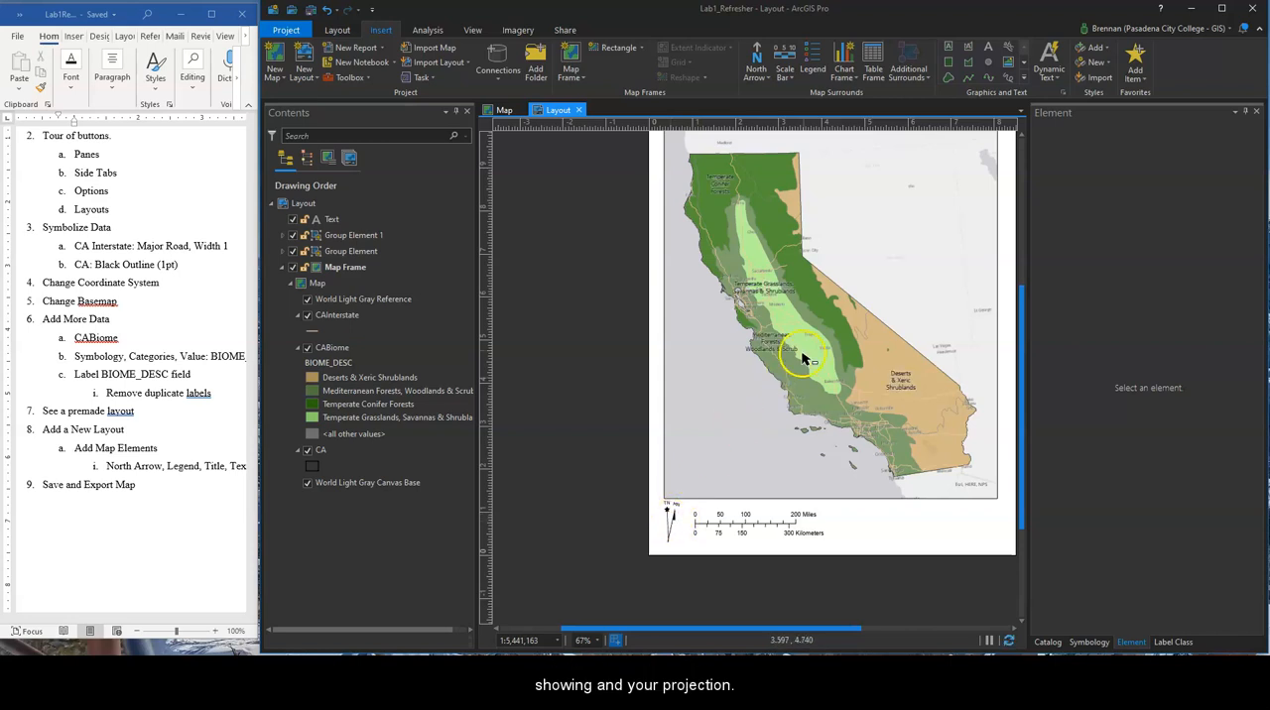
# Activate the map frame, then zoom and pan the map to examine how the north arrows and scale bars respond
pyautogui.click(851, 335)
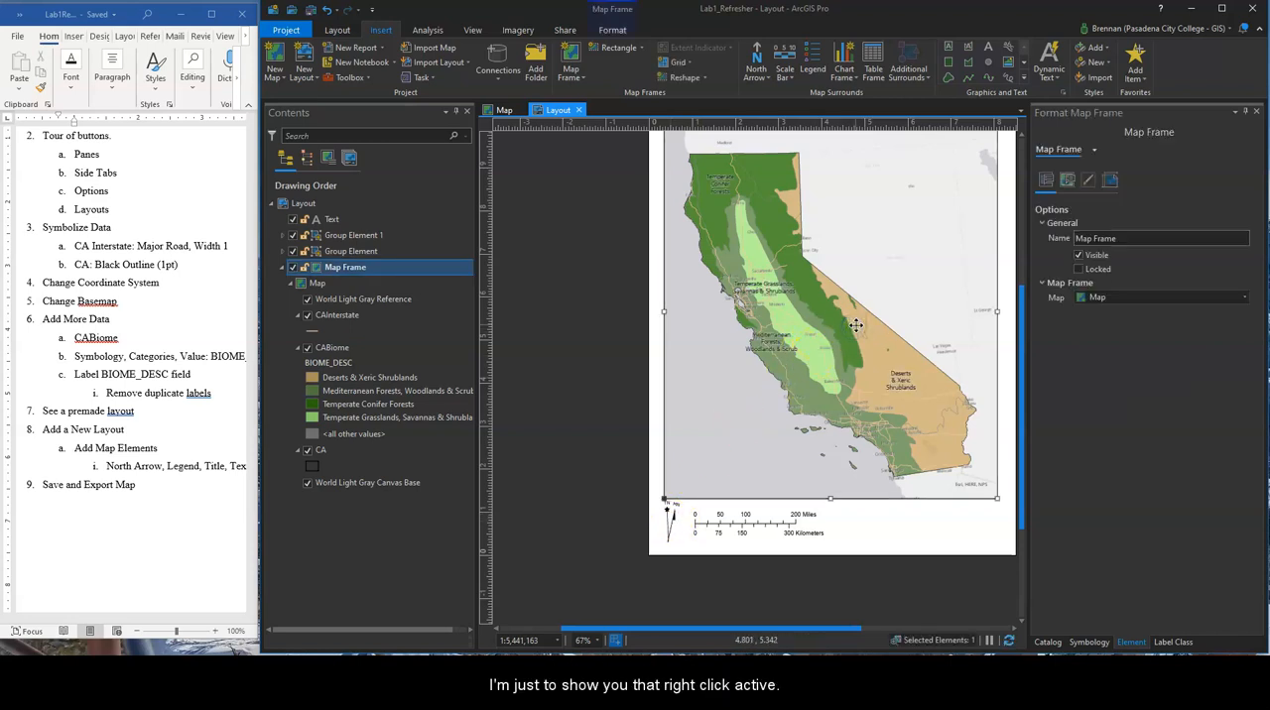
pyautogui.rightClick(855, 325)
pyautogui.click(885, 328)
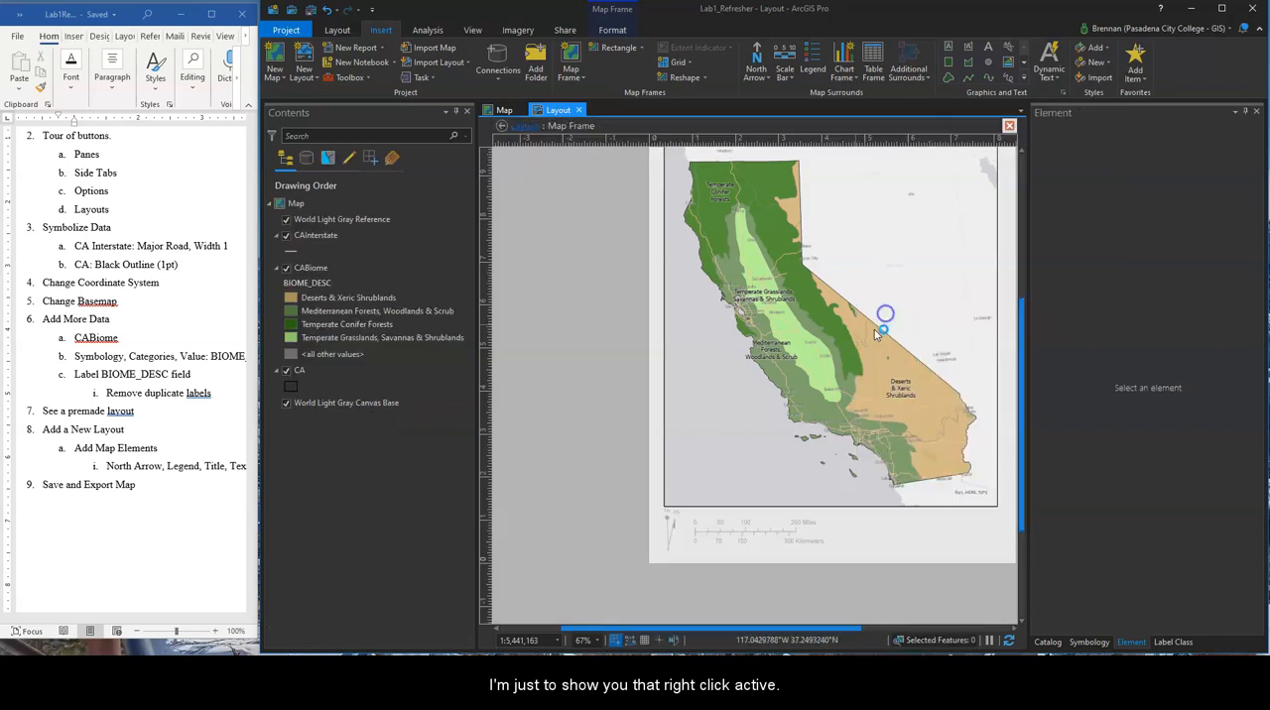
pyautogui.scroll(-5, 926, 317)
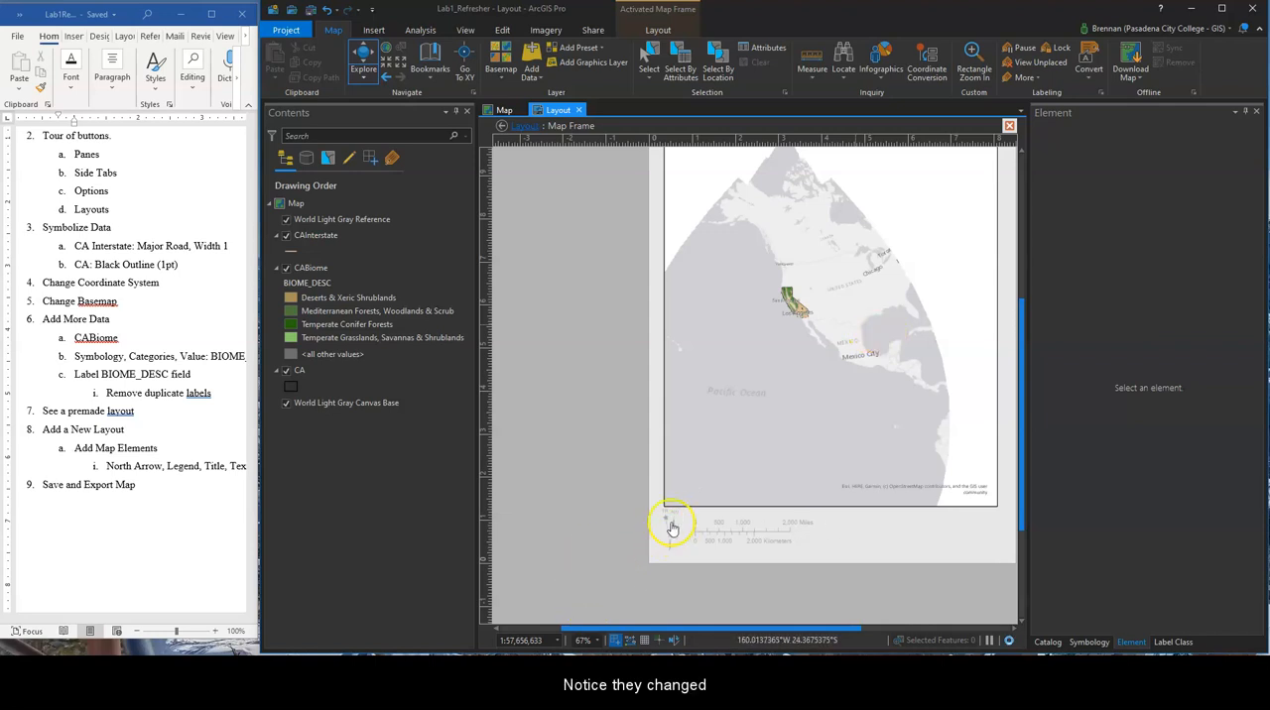
pyautogui.moveTo(896, 334); pyautogui.dragTo(739, 359)
pyautogui.scroll(3, 747, 407)
pyautogui.moveTo(696, 477); pyautogui.dragTo(946, 337)
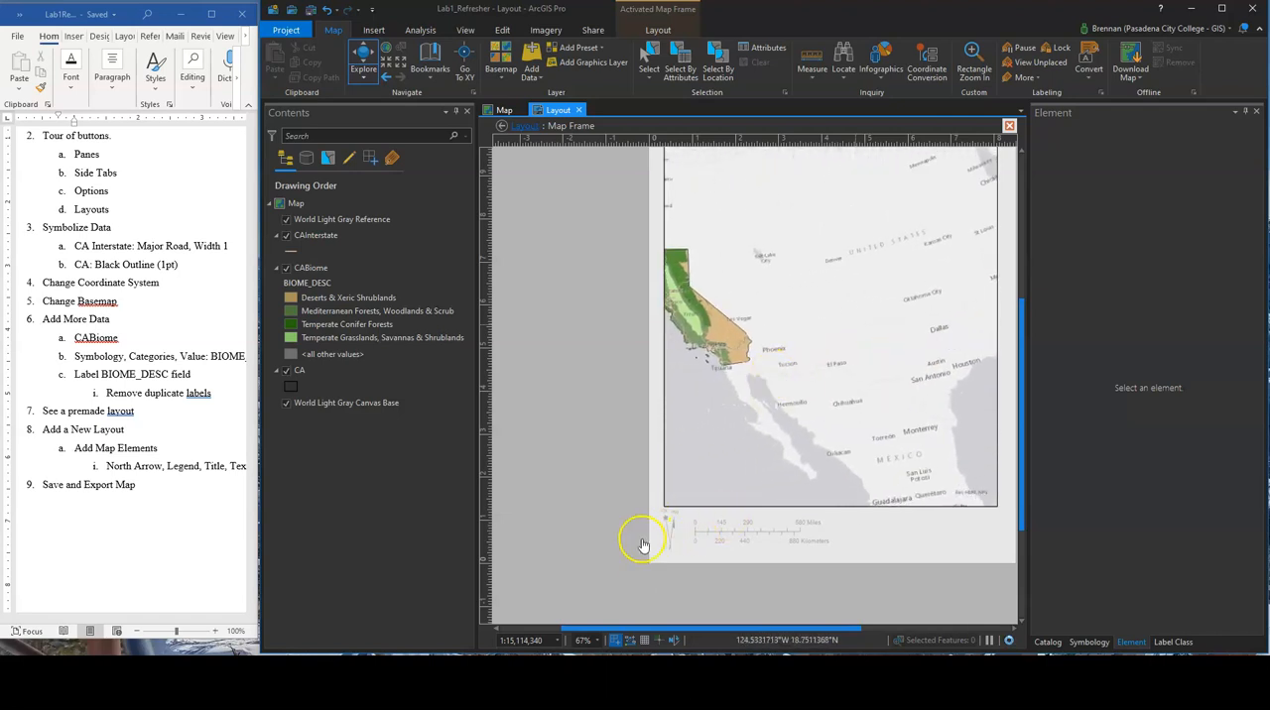
pyautogui.moveTo(749, 385); pyautogui.dragTo(884, 418)
# Zoom the activated map frame to the extent of the CABiome layer and close the activated frame
pyautogui.rightClick(309, 268)
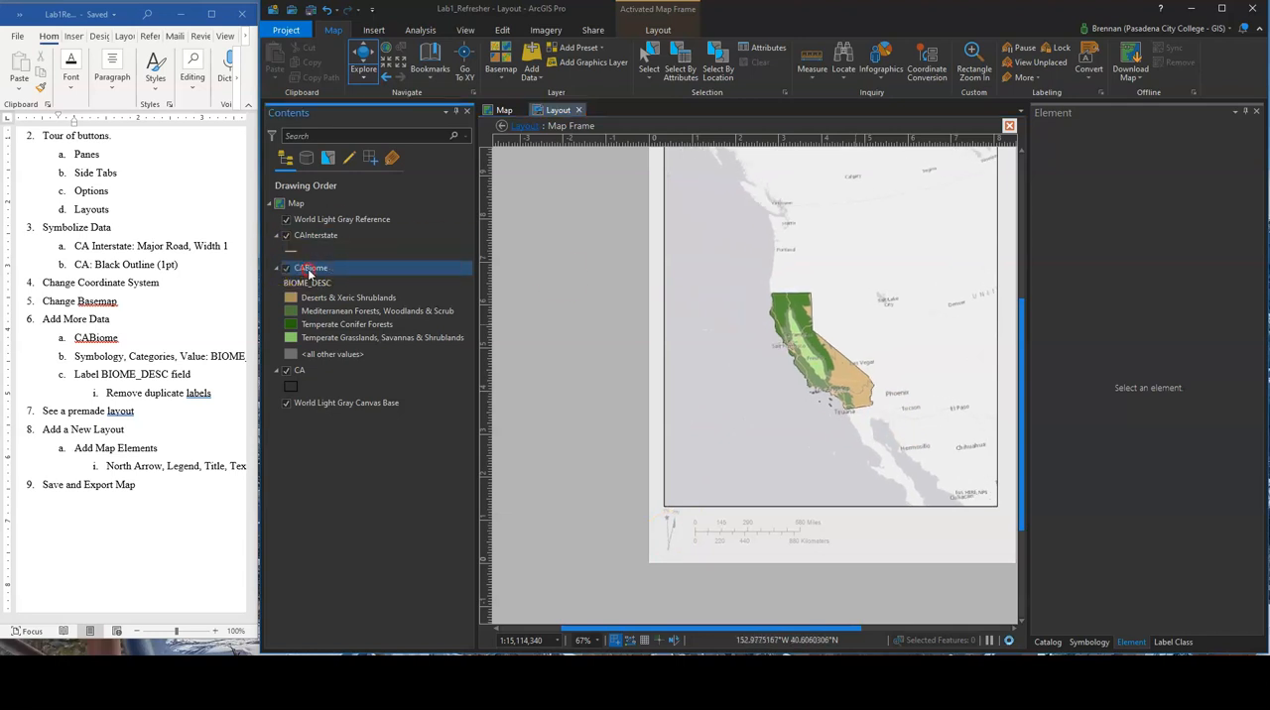
pyautogui.moveTo(367, 426)
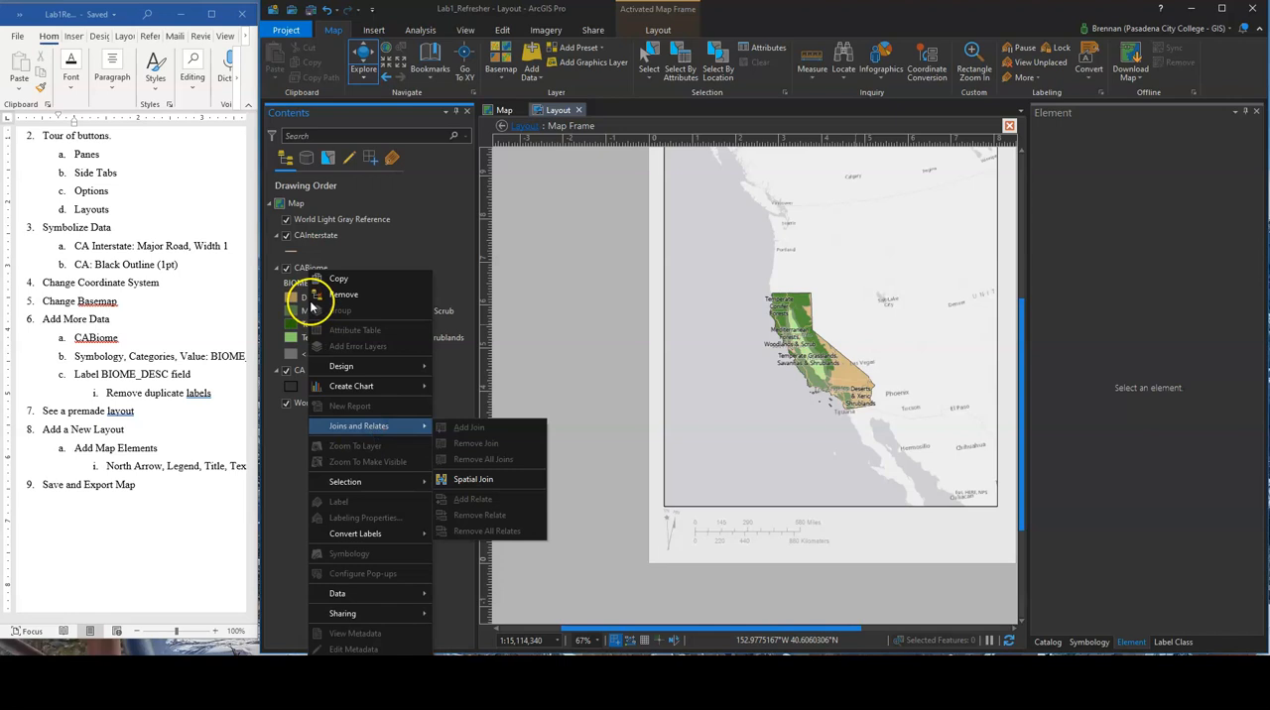
pyautogui.click(305, 268)
pyautogui.rightClick(304, 265)
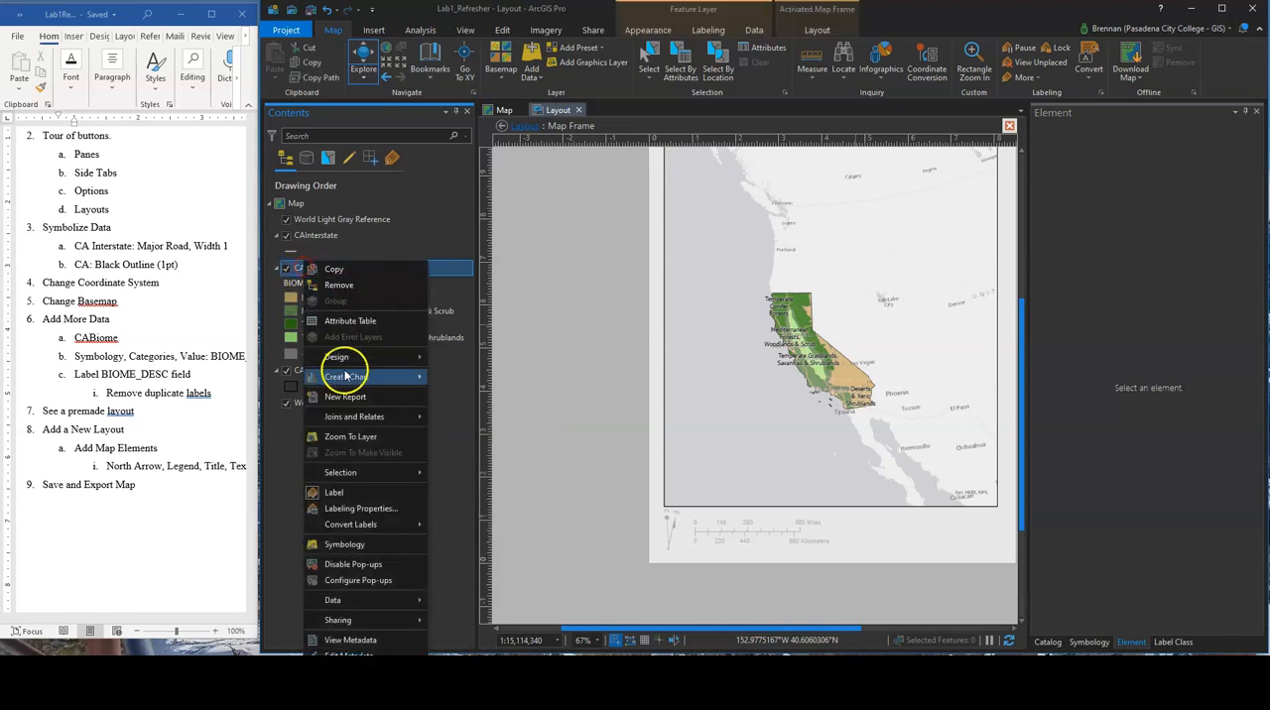
pyautogui.click(370, 440)
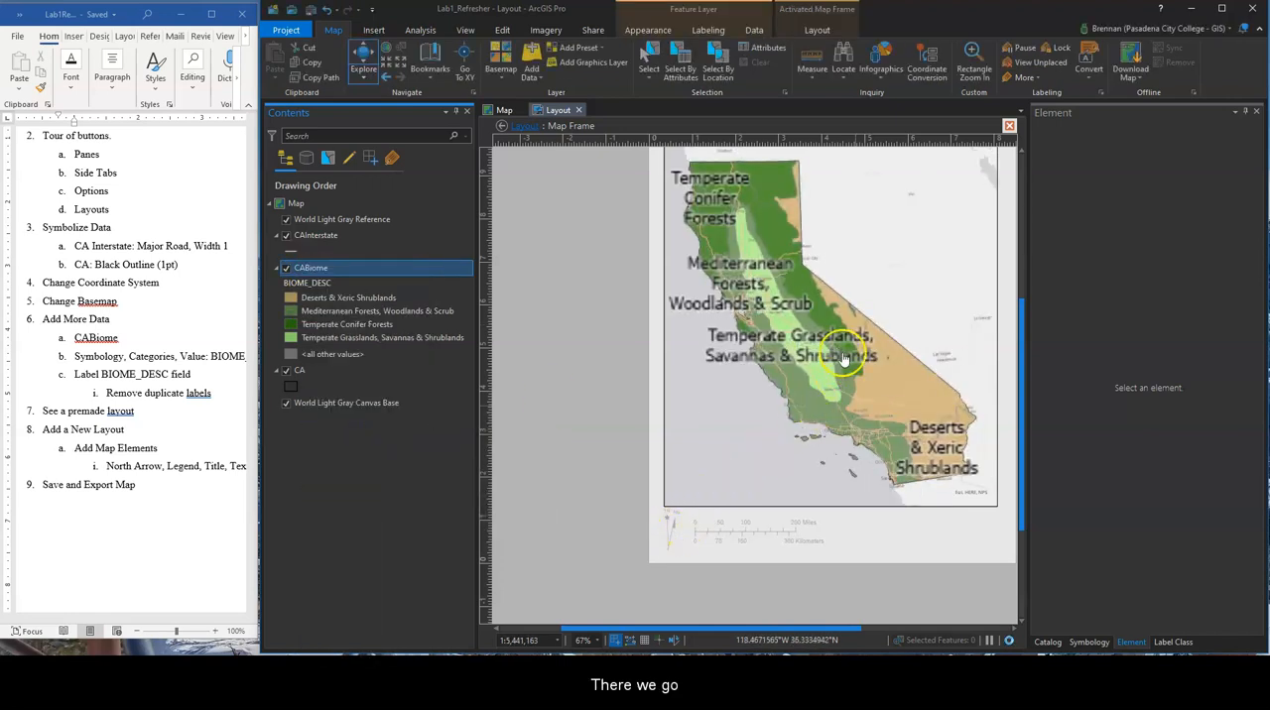
pyautogui.click(1009, 126)
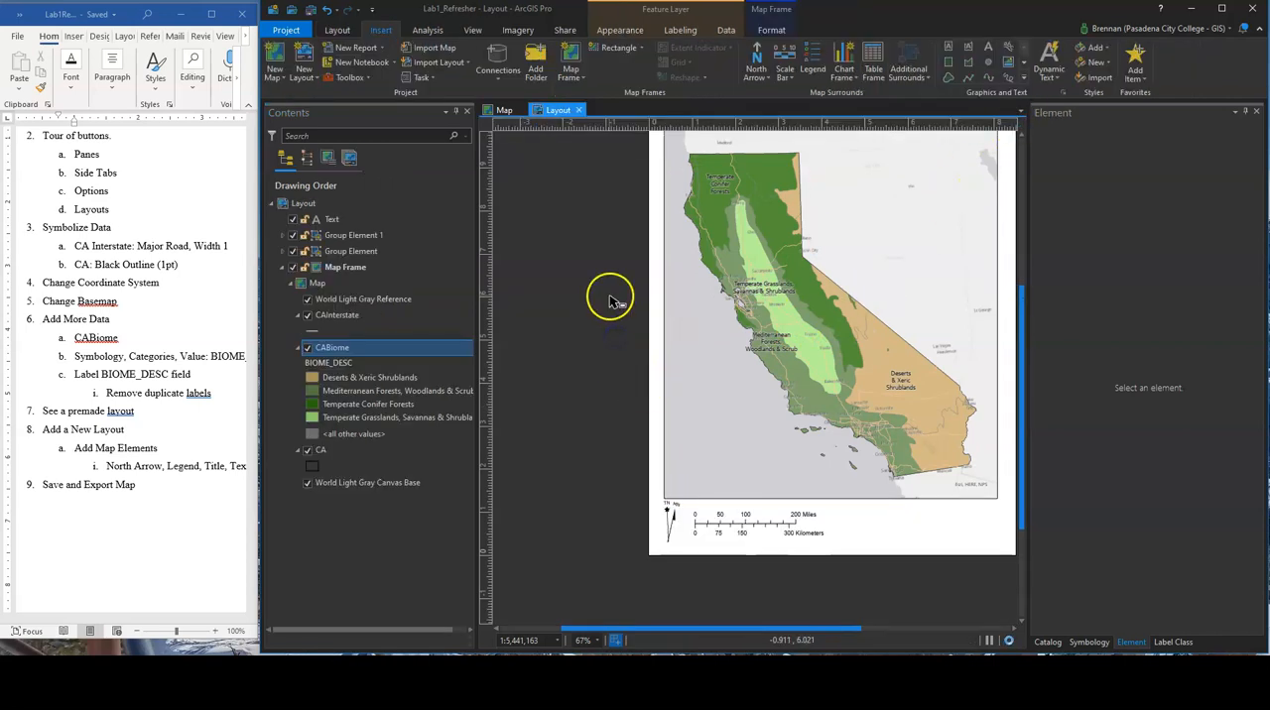
# Review the title's text symbol appearance settings and replace the title text with "Biomes of California"
pyautogui.moveTo(613, 294); pyautogui.dragTo(560, 363)
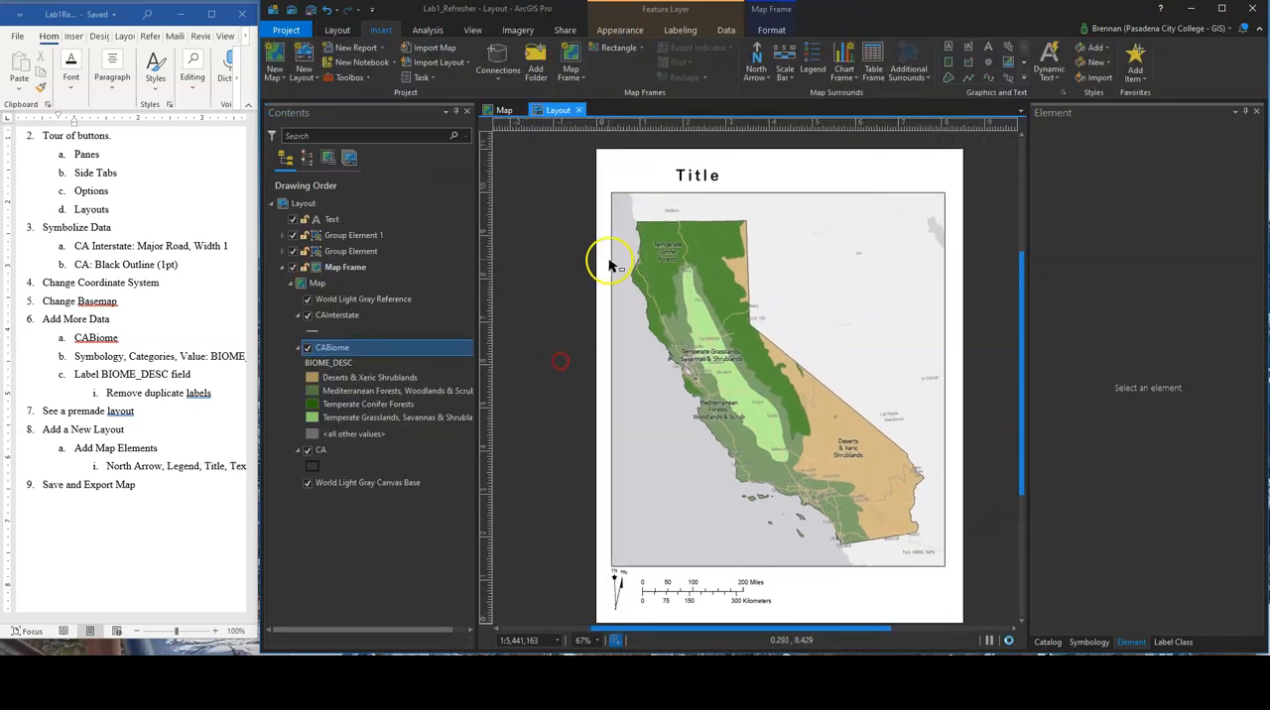
pyautogui.click(698, 176)
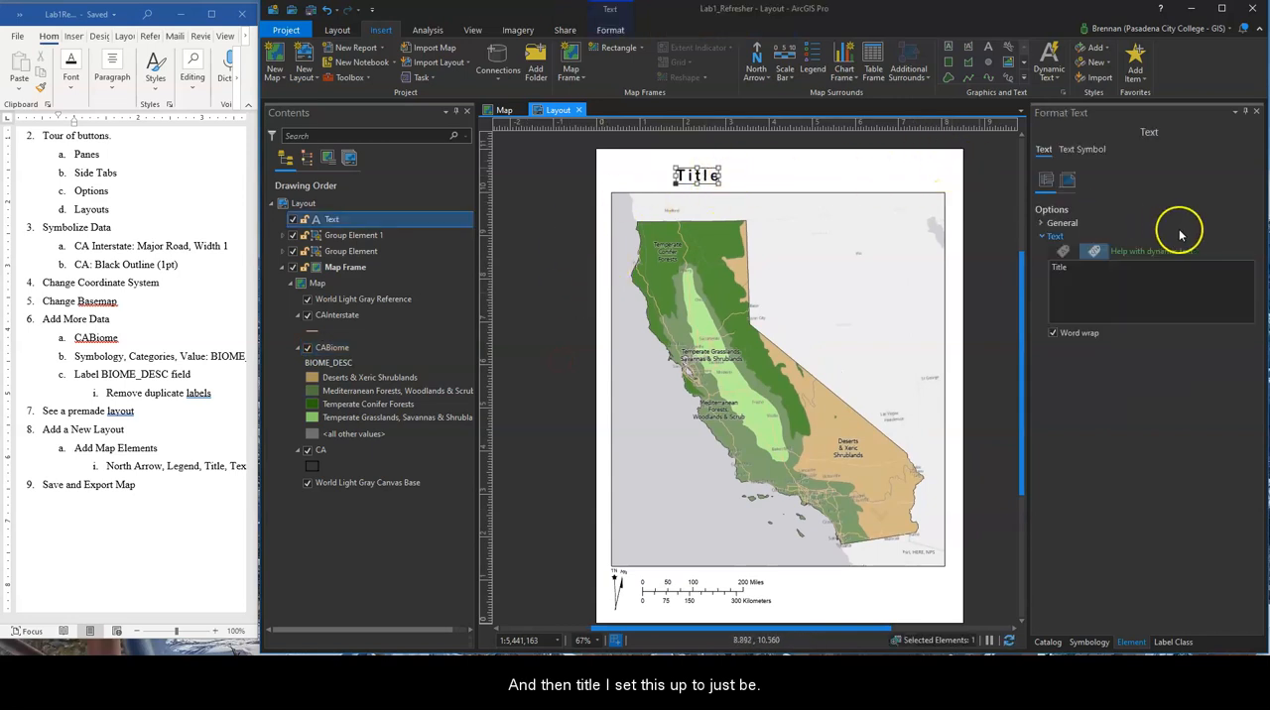
pyautogui.click(1068, 180)
pyautogui.click(1081, 150)
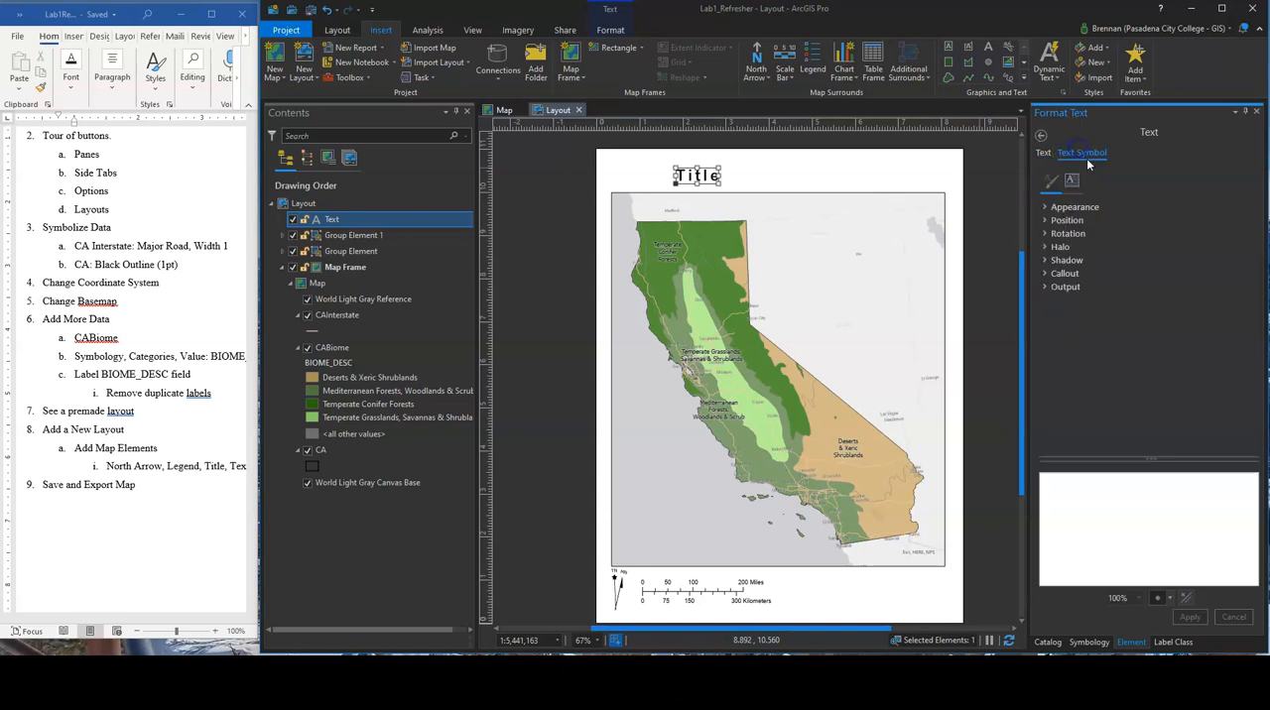
pyautogui.click(1076, 208)
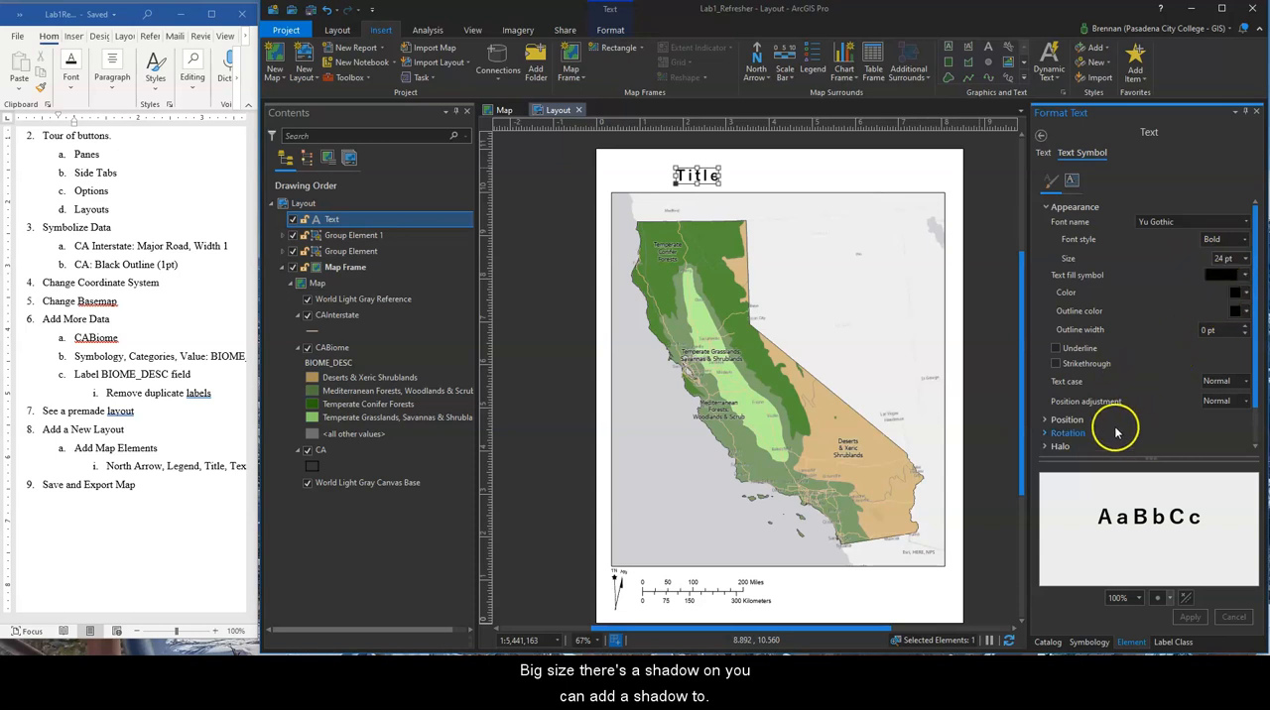
pyautogui.doubleClick(700, 176)
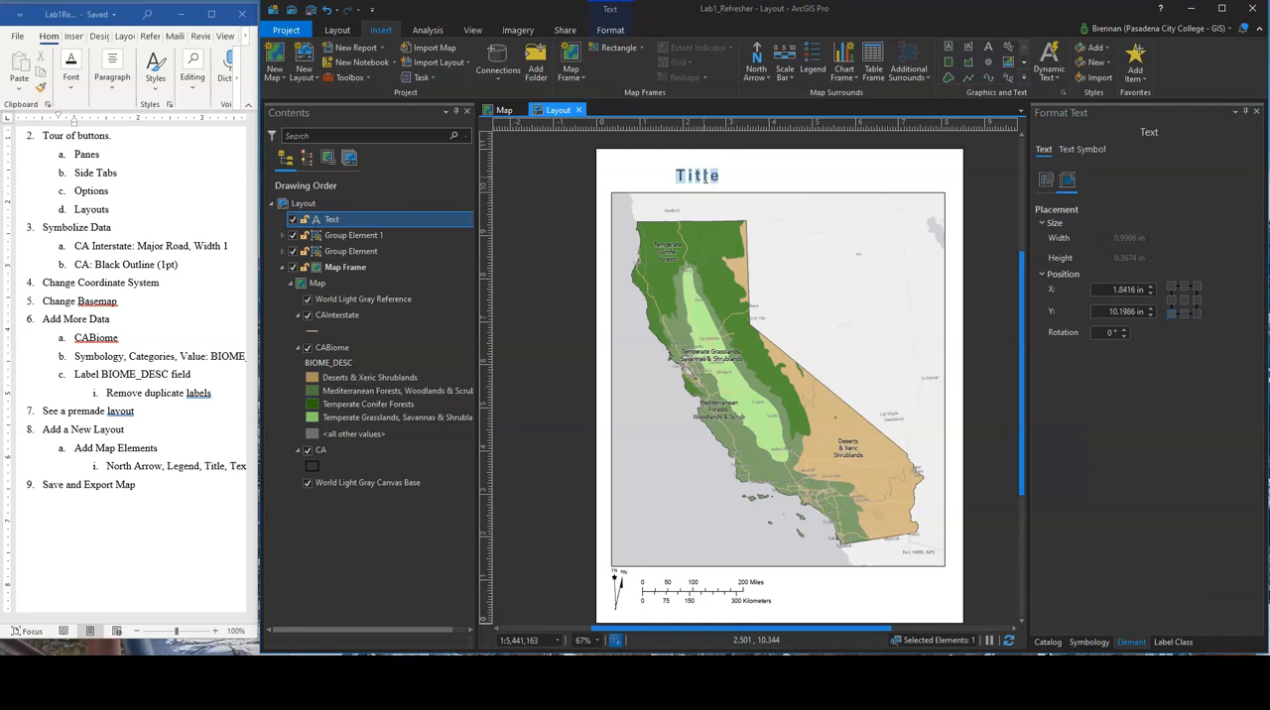
pyautogui.write('Biomes of Ca')
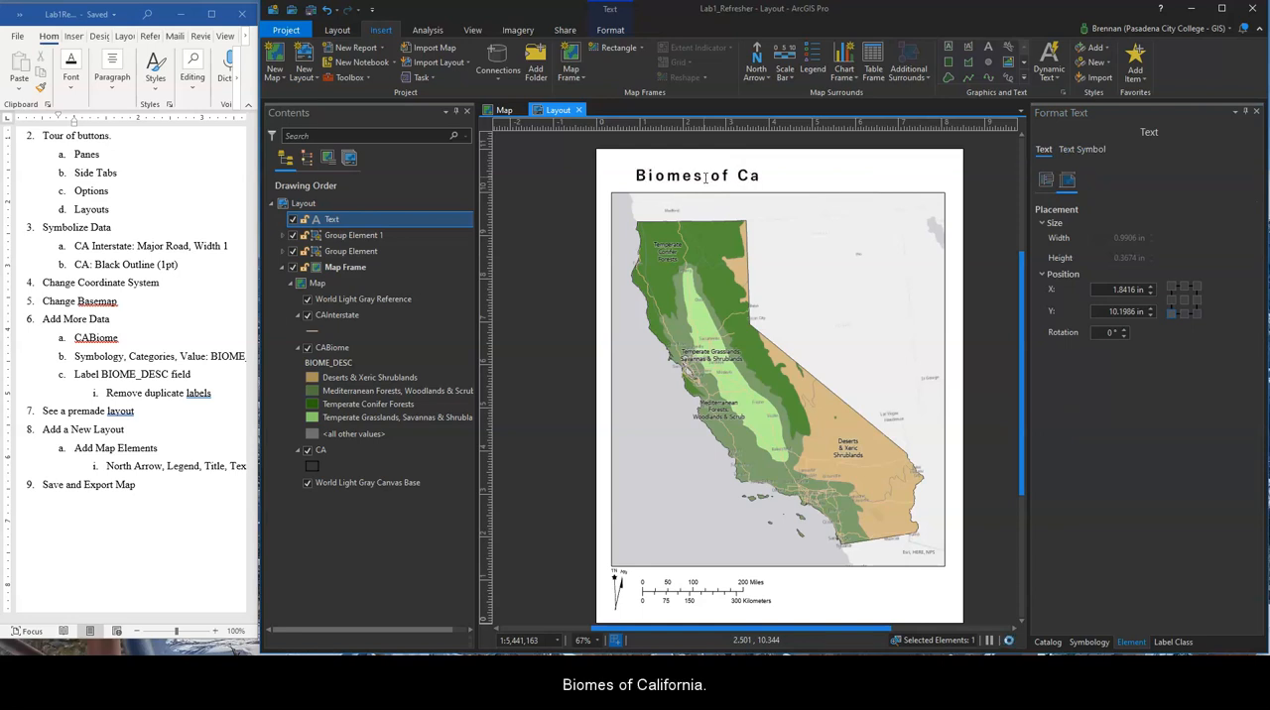
pyautogui.write('lifornia')
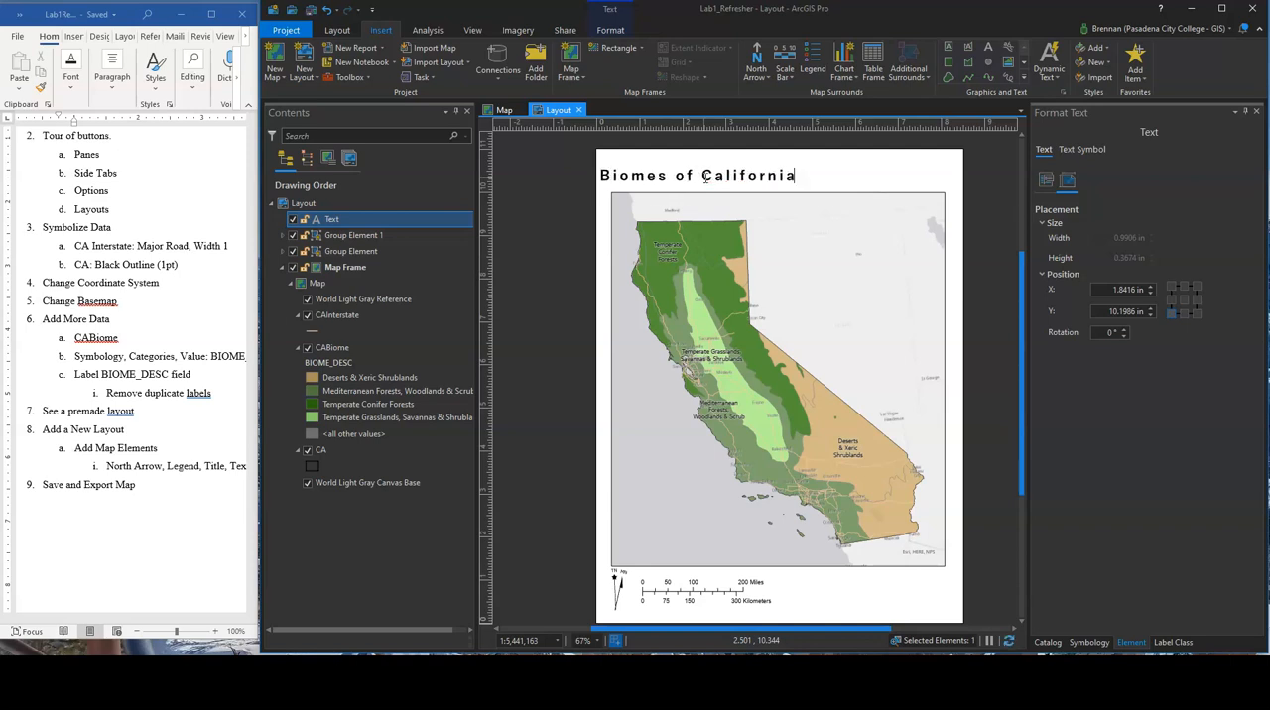
pyautogui.click(1005, 165)
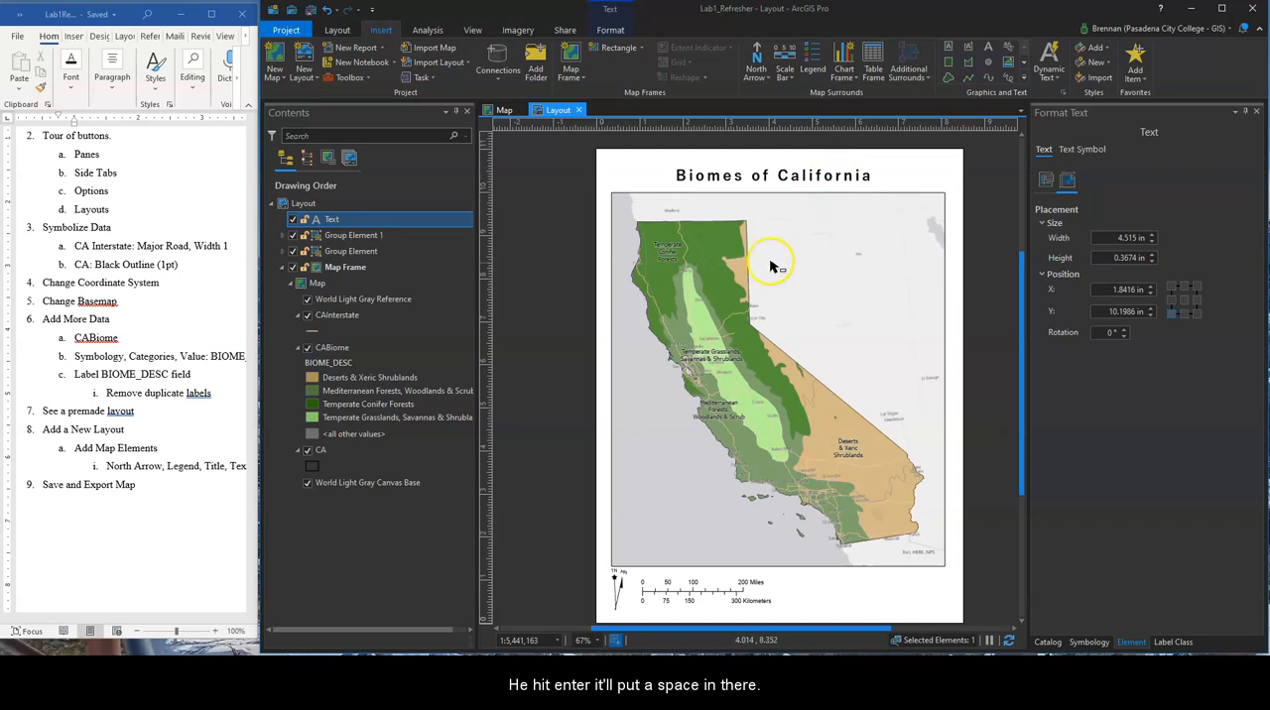
pyautogui.click(558, 352)
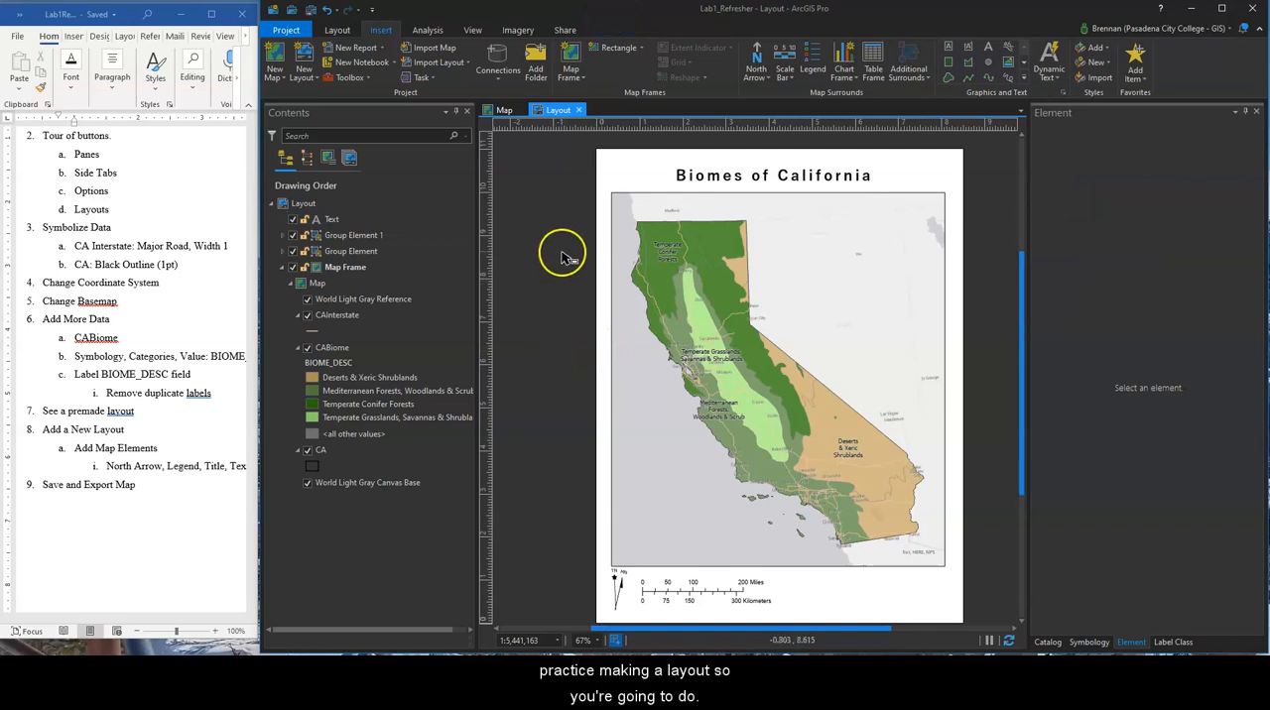
# Create a new ANSI portrait Letter 8.5" x 11" layout and view the premade layout templates available for import
pyautogui.click(304, 66)
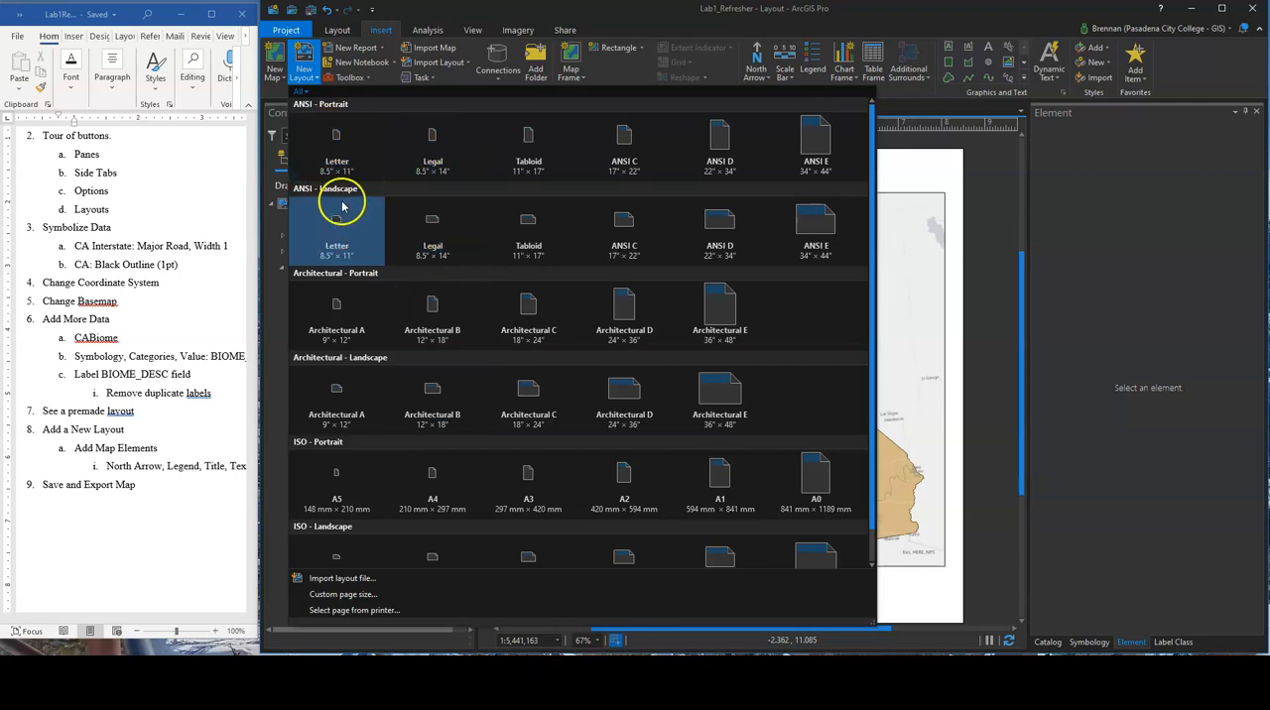
pyautogui.click(339, 133)
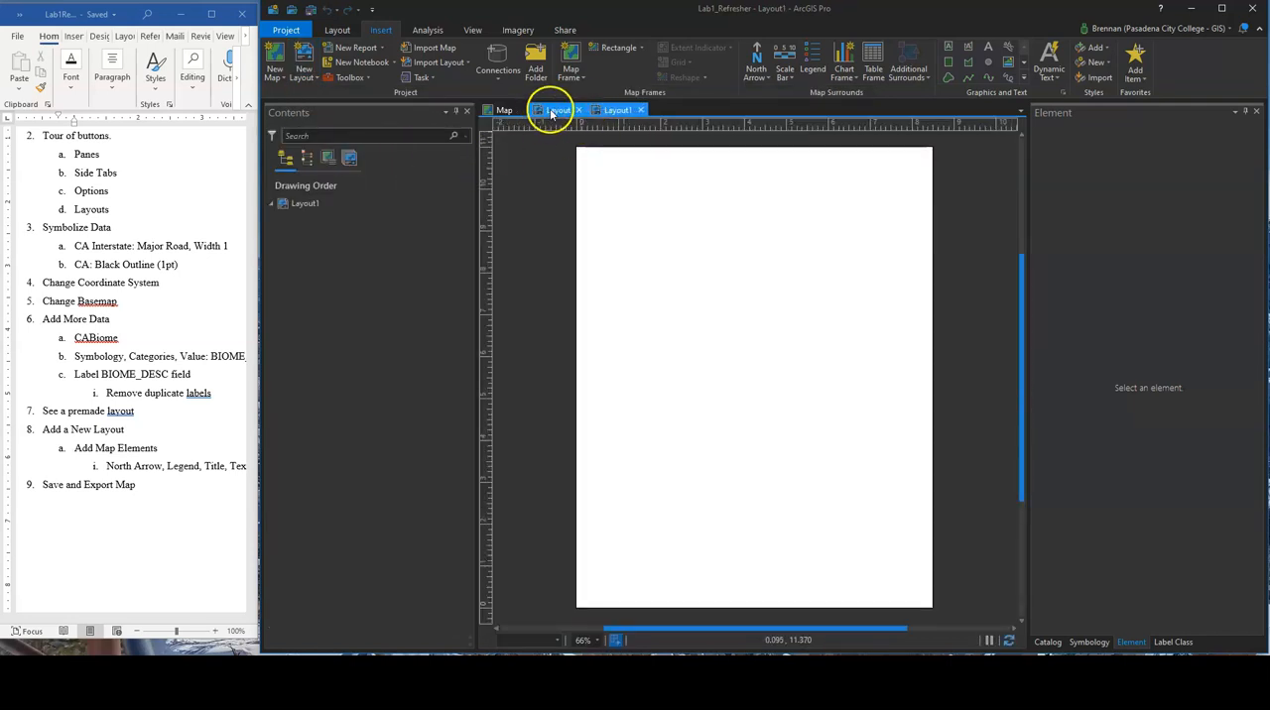
pyautogui.click(466, 66)
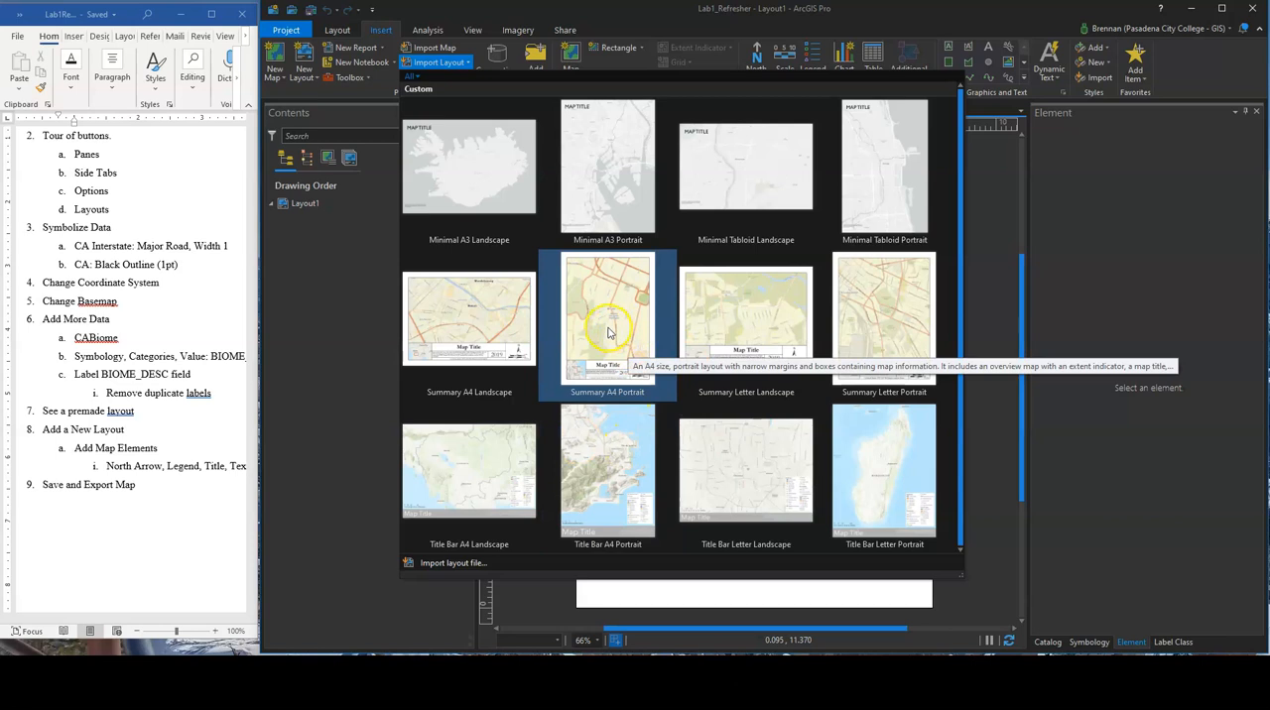
pyautogui.click(553, 585)
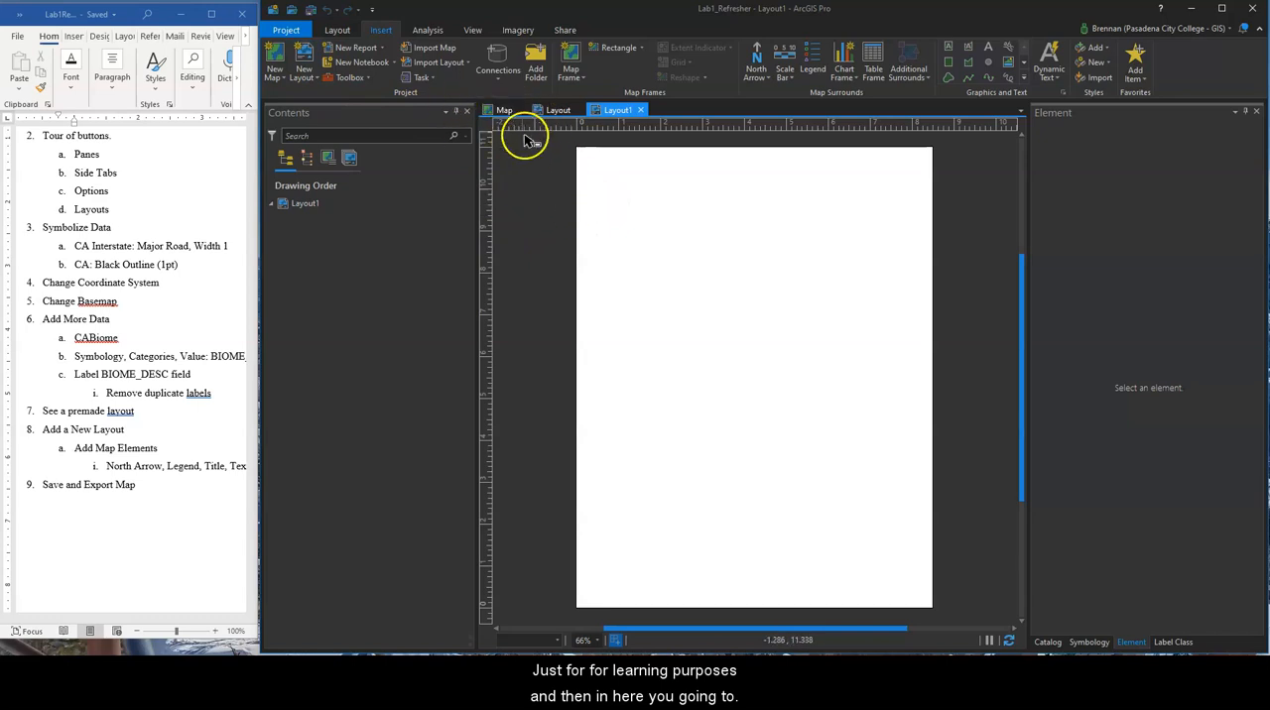
# Insert a map frame of Map at the 1:6,546,756 extent, about 7.2 in wide and 8.9 in high, on the blank page
pyautogui.click(284, 82)
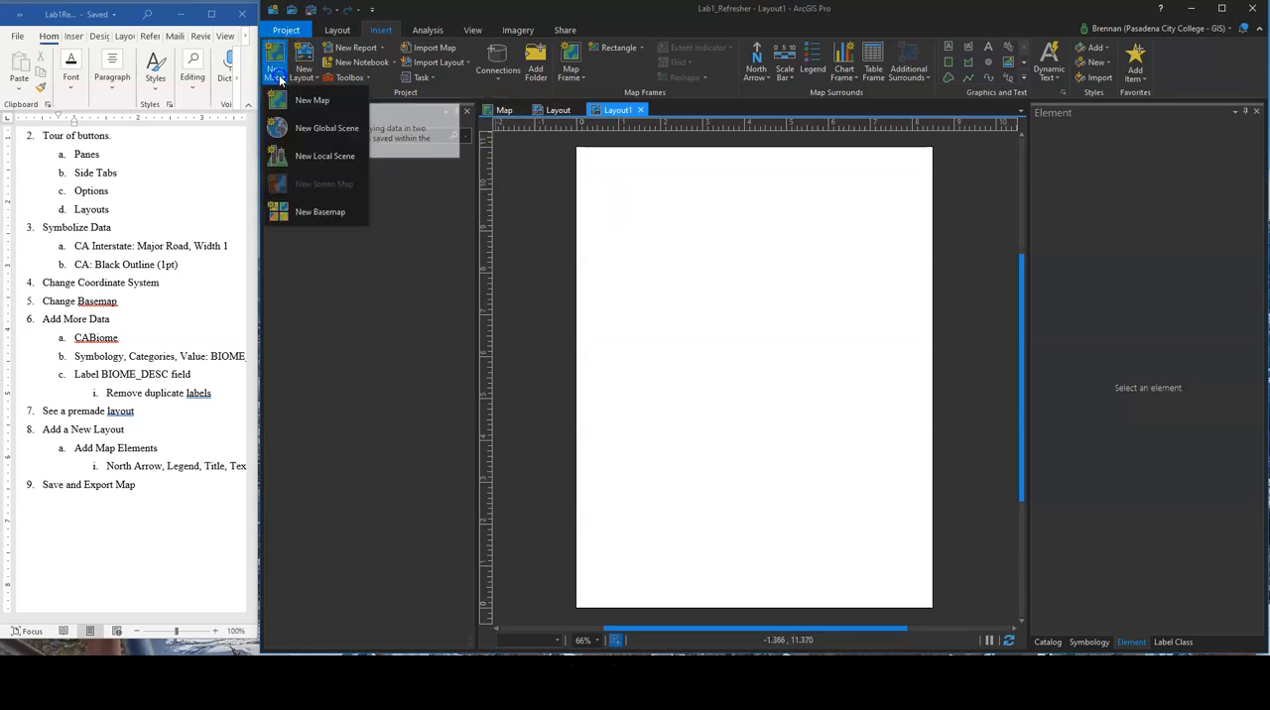
pyautogui.click(544, 250)
pyautogui.click(572, 68)
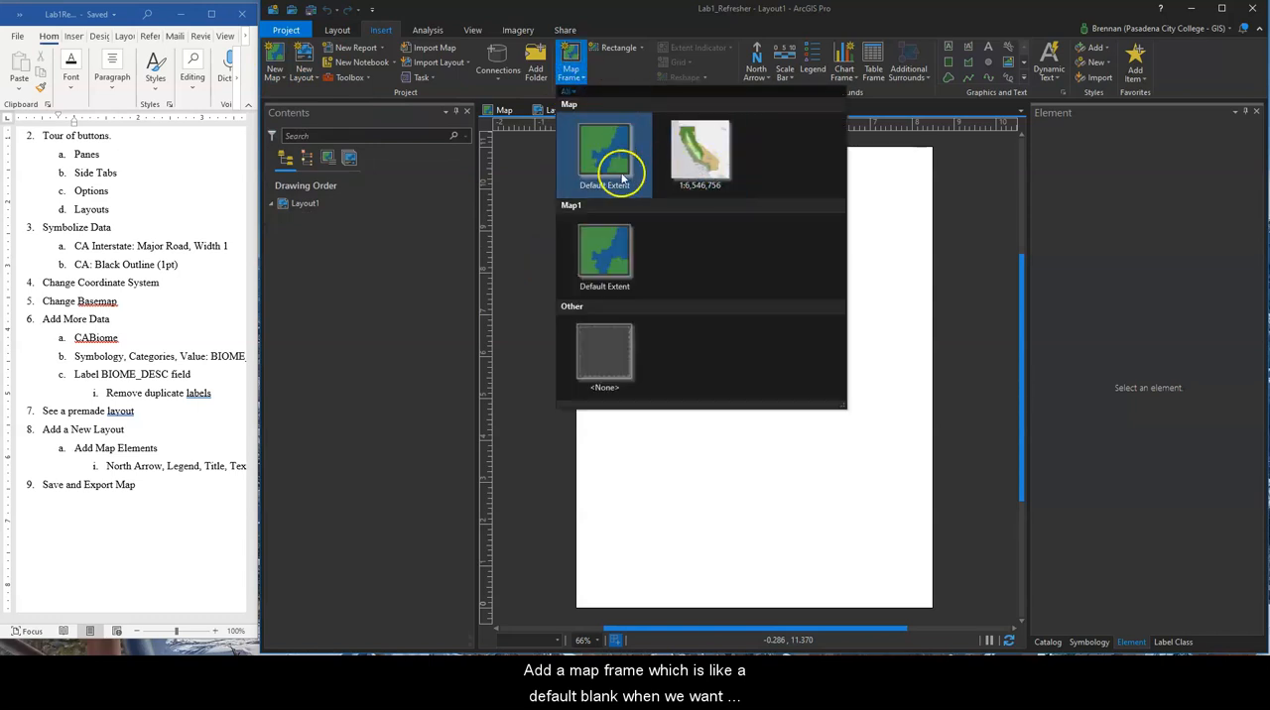
pyautogui.click(702, 157)
pyautogui.moveTo(602, 185); pyautogui.dragTo(904, 559)
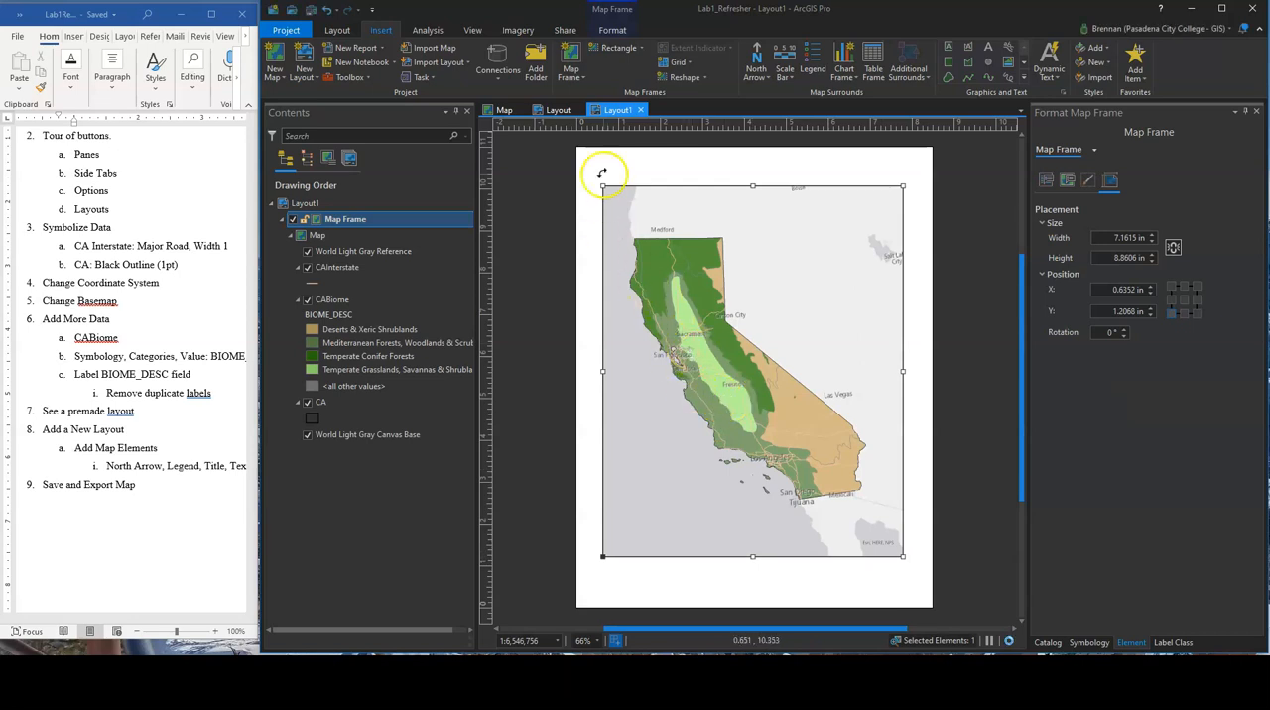
# Insert the first north arrow style from the gallery in the lower-left corner of the map frame
pyautogui.click(757, 69)
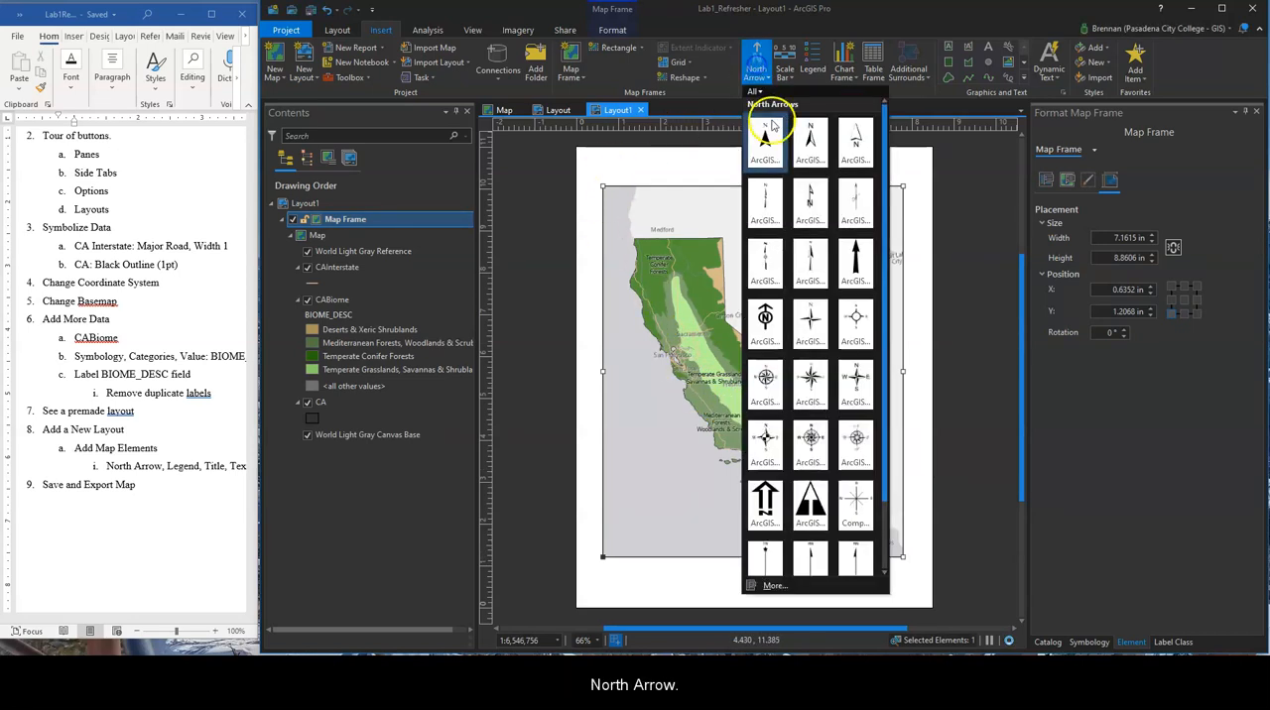
pyautogui.click(756, 159)
pyautogui.click(637, 560)
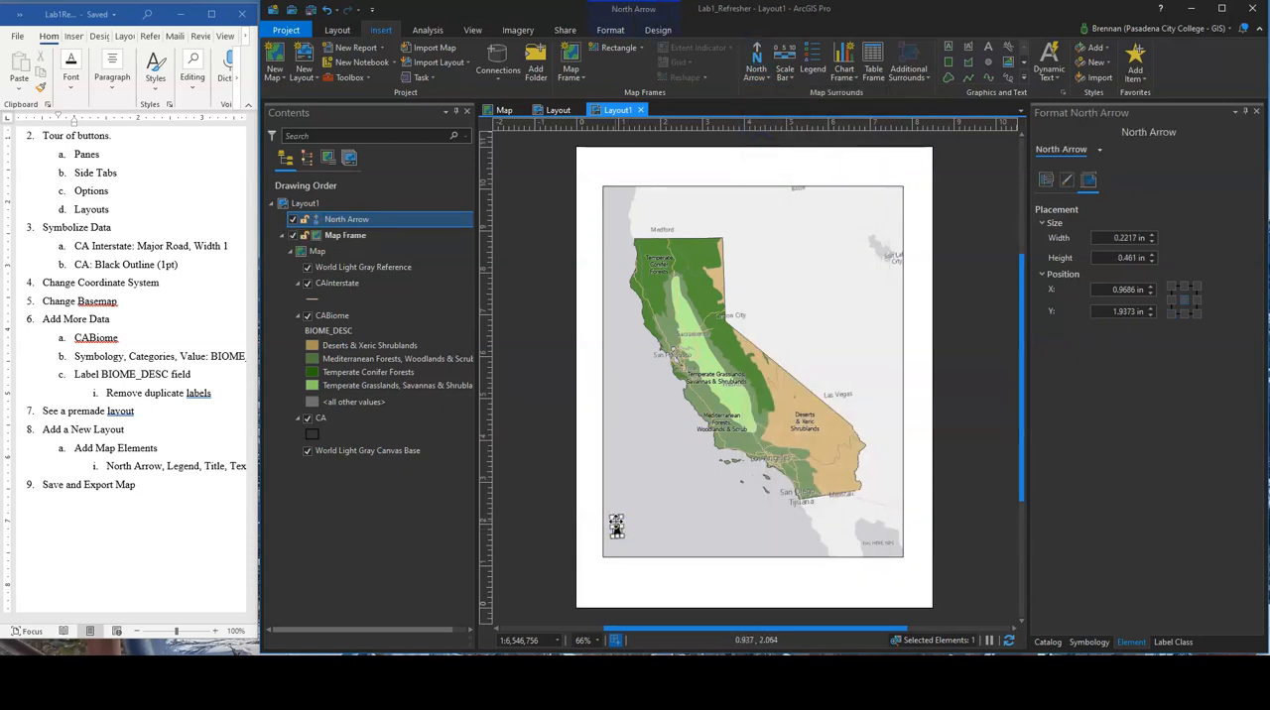
pyautogui.click(952, 185)
# Insert a miles scale bar inside the map frame and move it down beside the north arrow
pyautogui.click(784, 65)
pyautogui.click(650, 577)
pyautogui.click(646, 527)
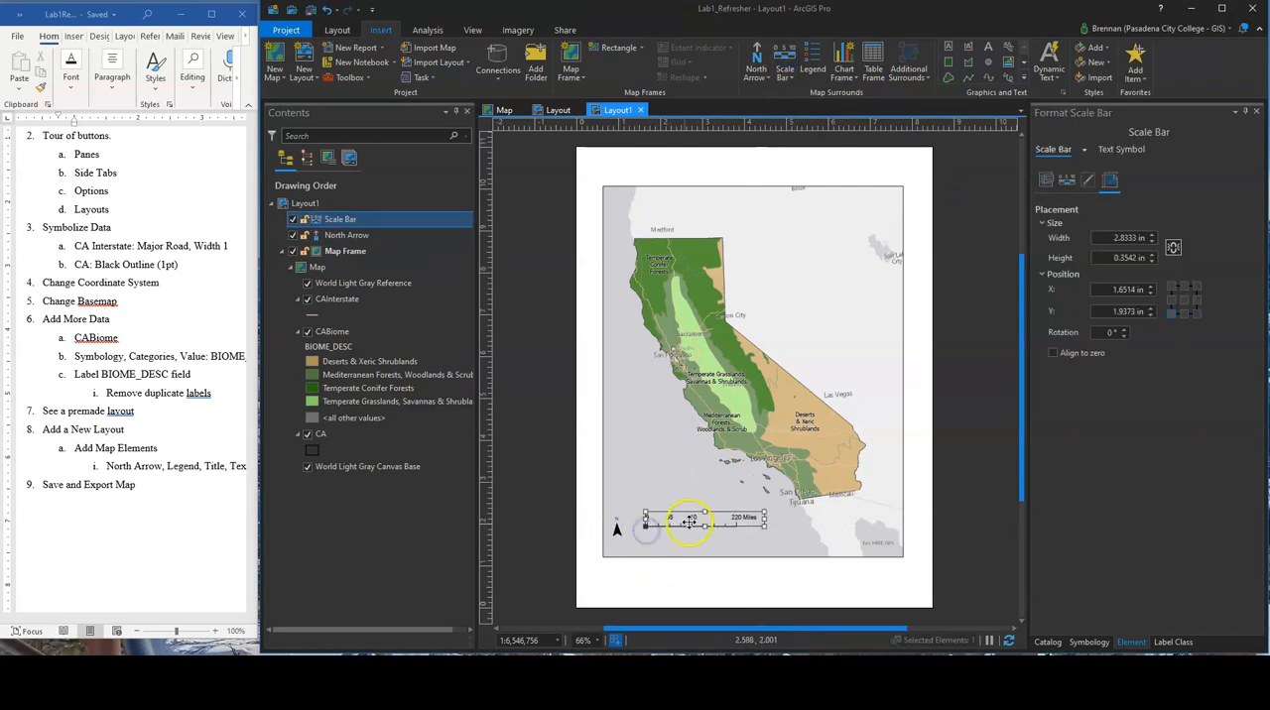
pyautogui.moveTo(694, 526); pyautogui.dragTo(694, 537)
# Lower the north arrow and scale bar so they line up near the bottom edge of the map frame
pyautogui.click(648, 534)
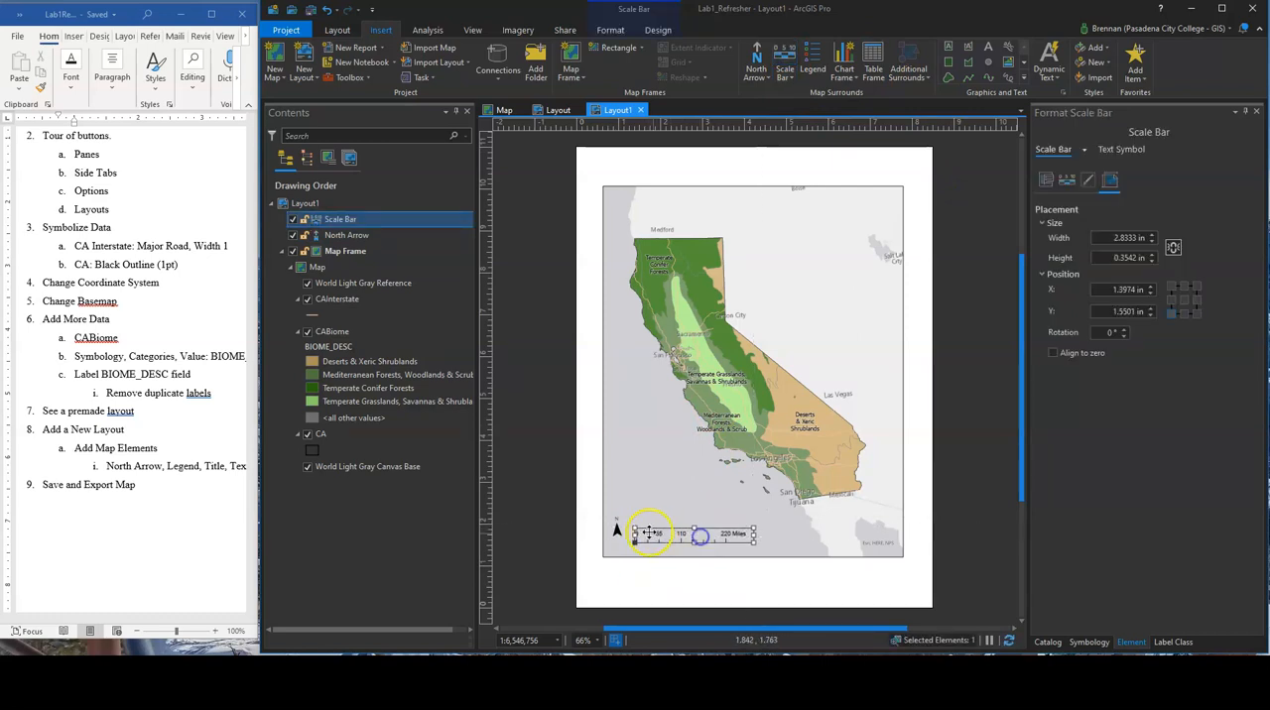
pyautogui.click(615, 533)
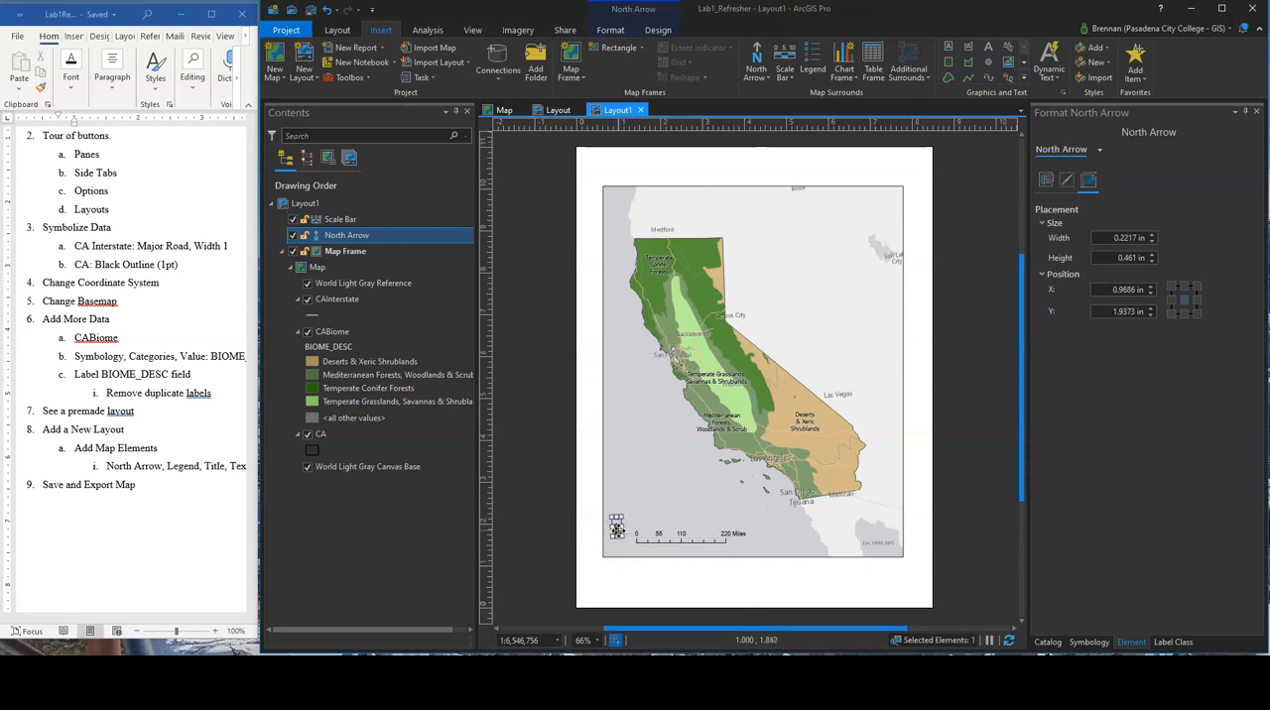
pyautogui.click(675, 540)
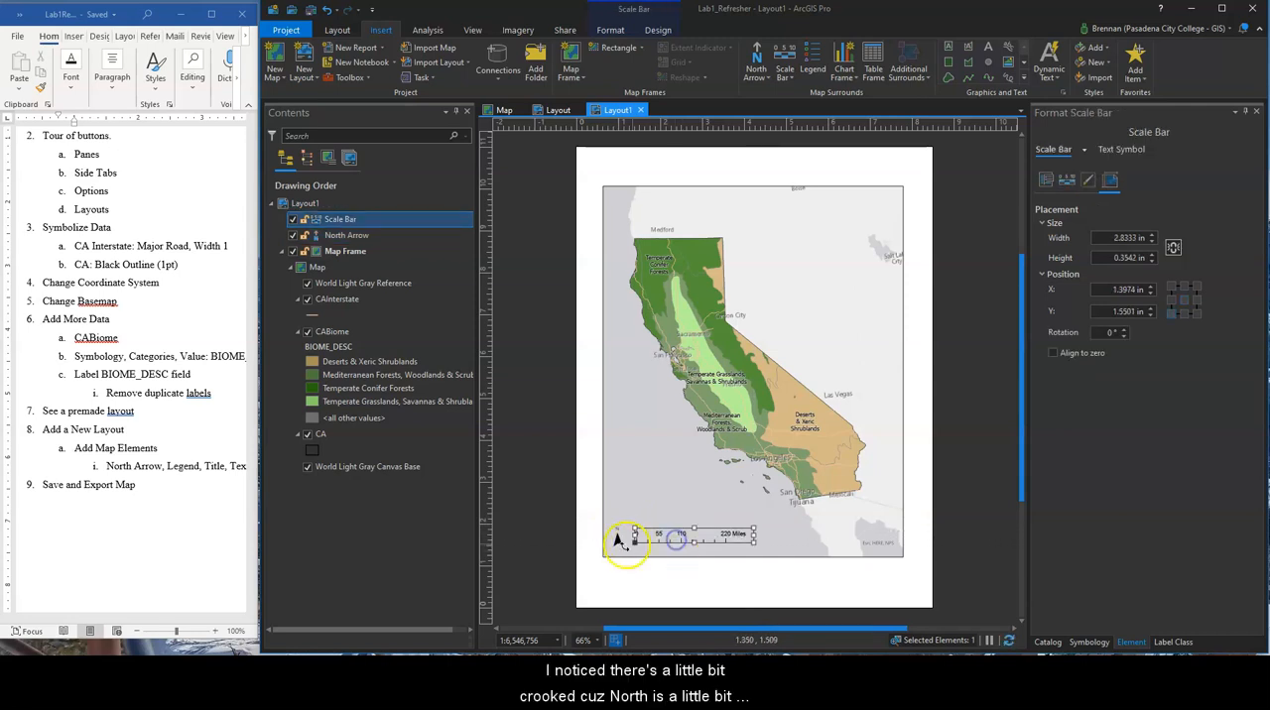
pyautogui.moveTo(671, 536); pyautogui.dragTo(668, 539)
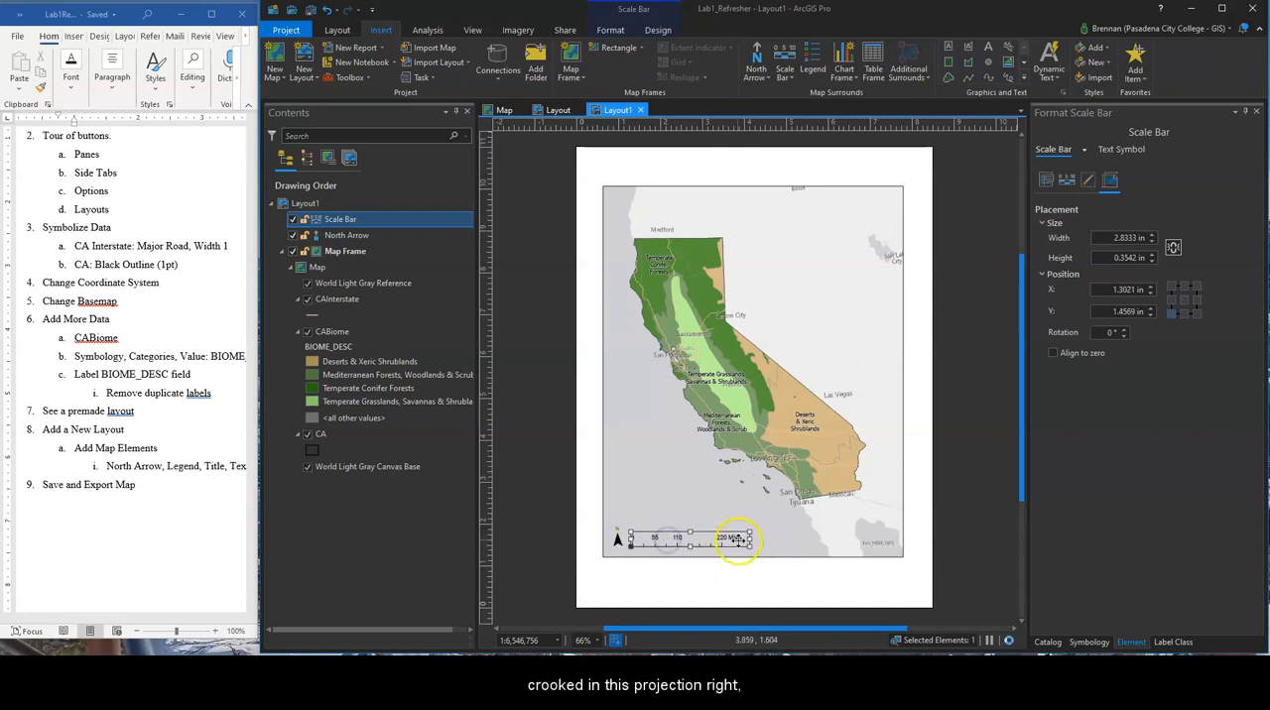
# Resize the scale bar to about 1.65 in wide so that it ends at 100 miles
pyautogui.moveTo(750, 541); pyautogui.dragTo(862, 539)
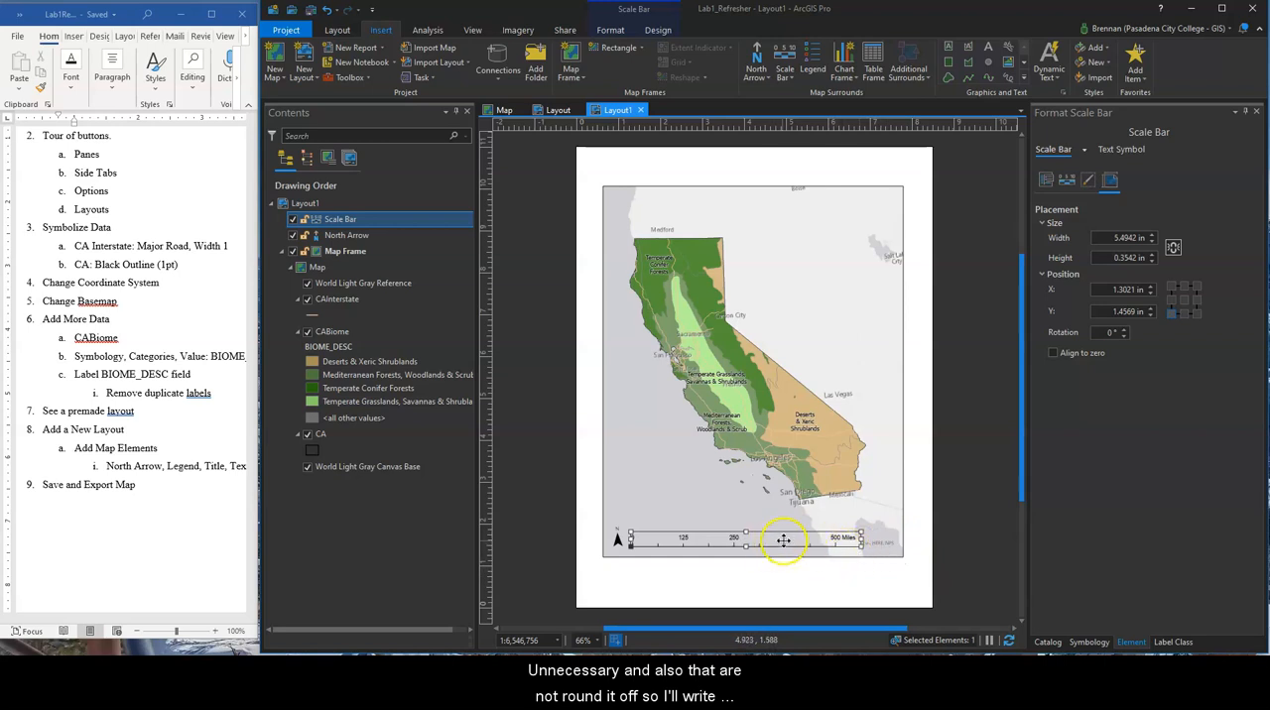
pyautogui.moveTo(862, 539); pyautogui.dragTo(725, 538)
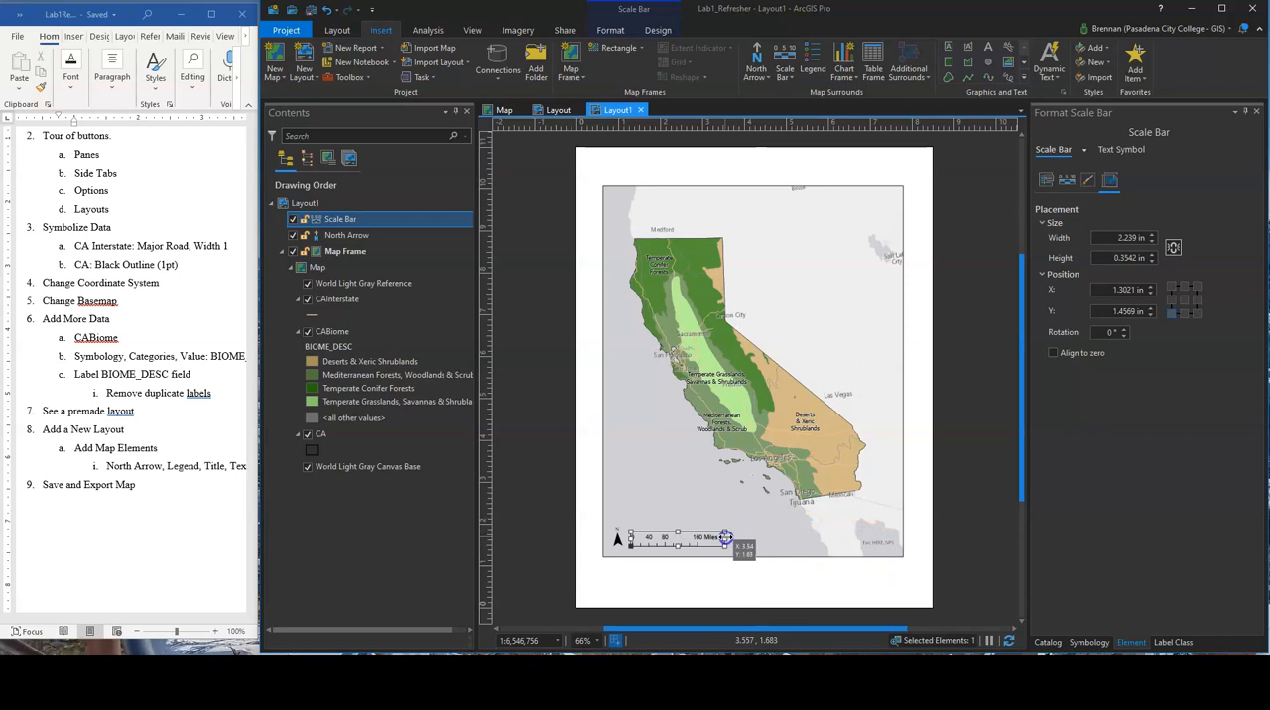
pyautogui.moveTo(716, 537); pyautogui.dragTo(701, 538)
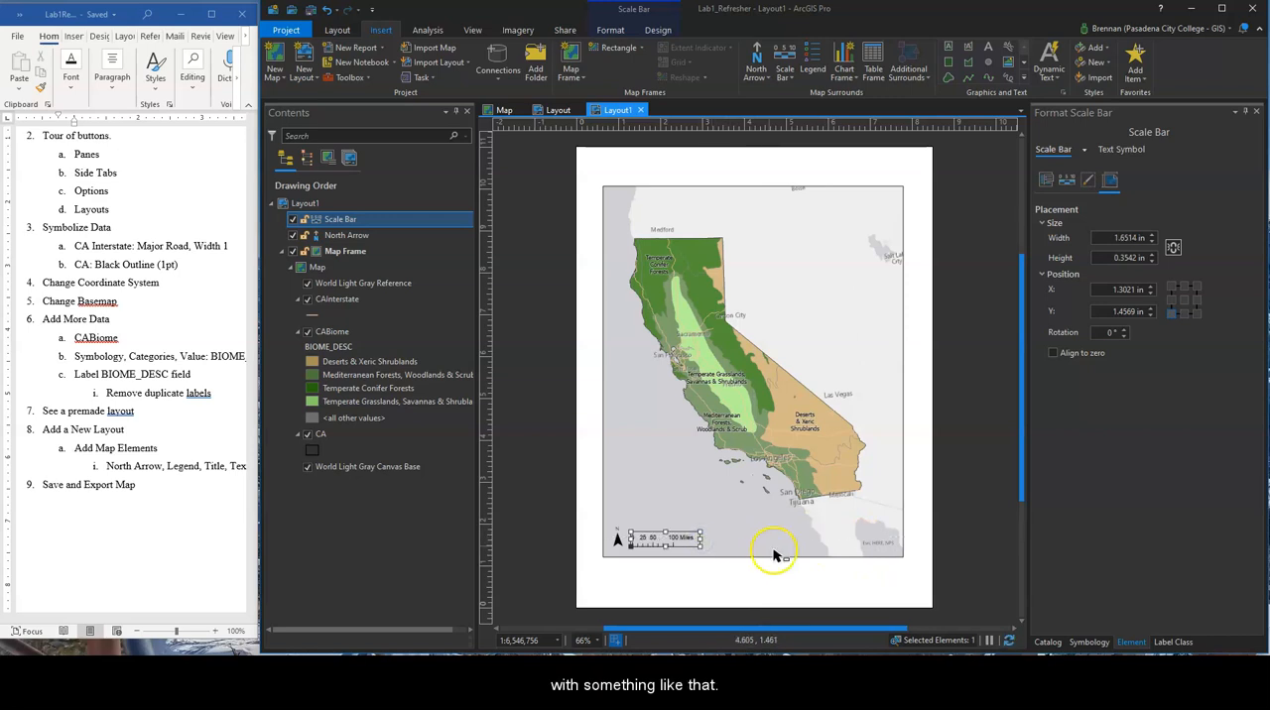
# Insert a legend inside the map frame, above the north arrow and scale bar
pyautogui.click(736, 579)
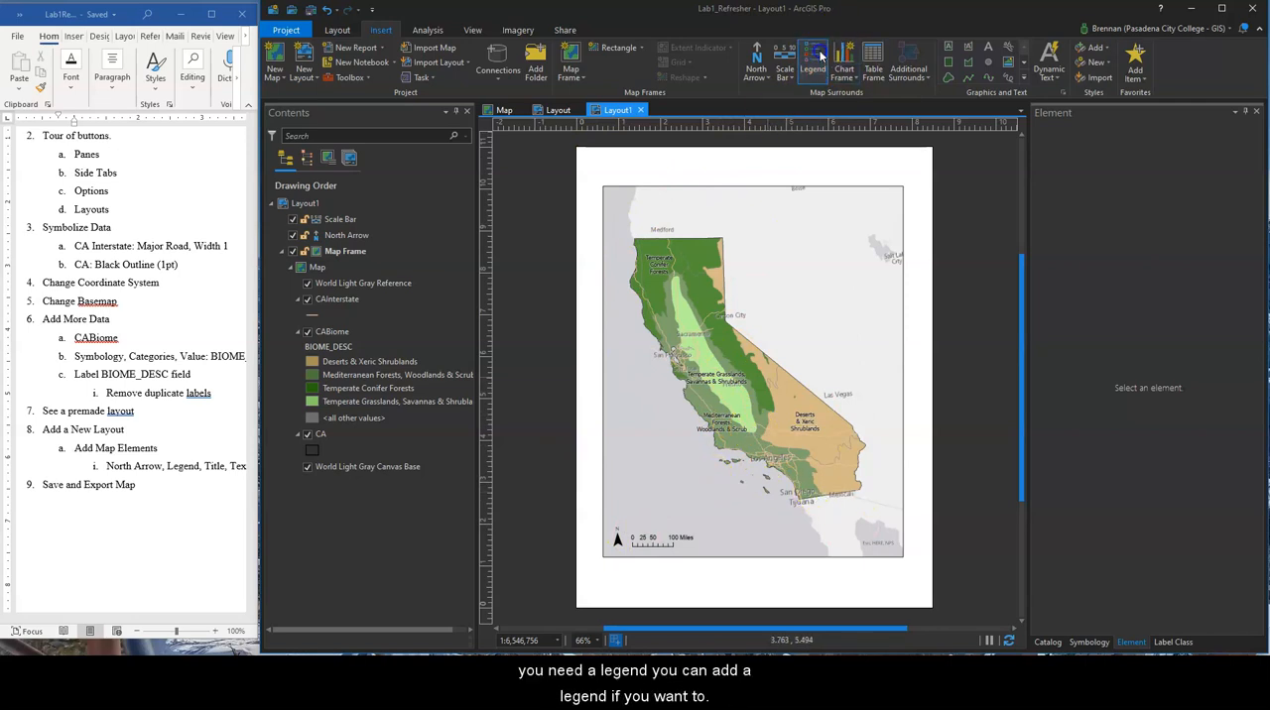
pyautogui.moveTo(609, 450); pyautogui.dragTo(750, 537)
pyautogui.moveTo(676, 484)
pyautogui.mouseDown()
pyautogui.moveTo(673, 462)
pyautogui.moveTo(671, 485)
pyautogui.mouseUp()
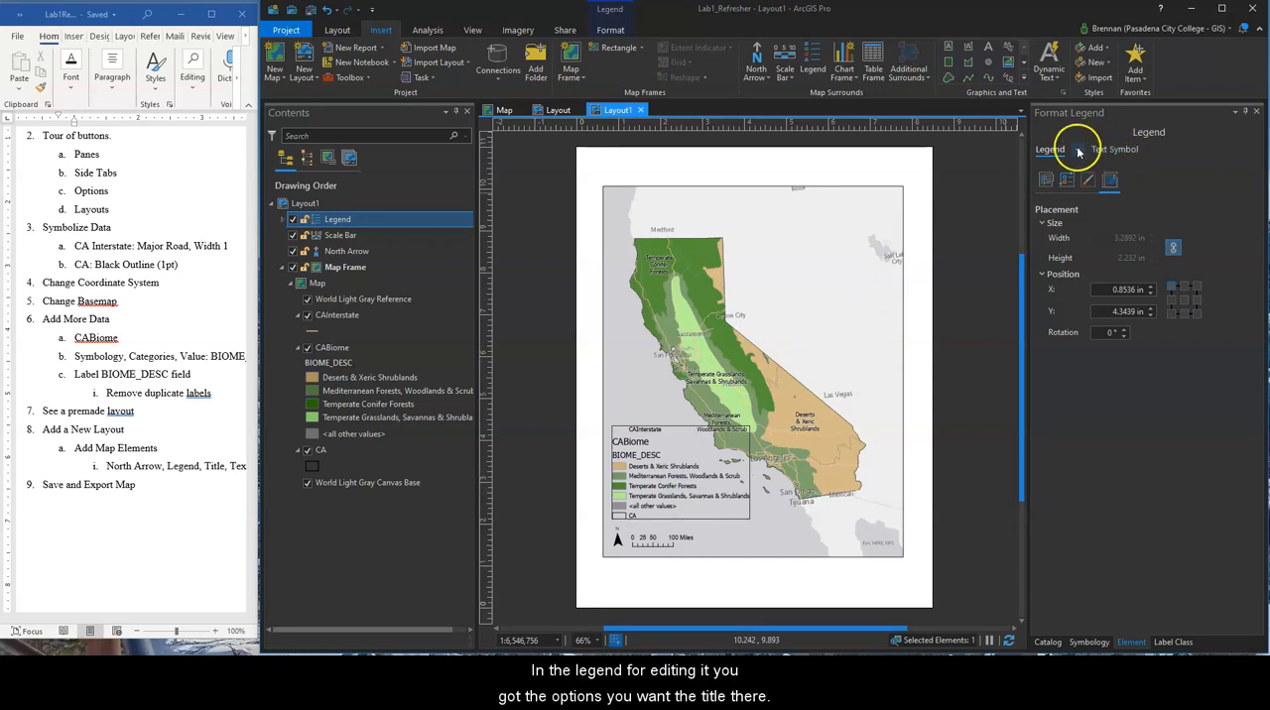
# Try toggling the legend's visibility and title, and look through its arrangement and display settings
pyautogui.click(1047, 180)
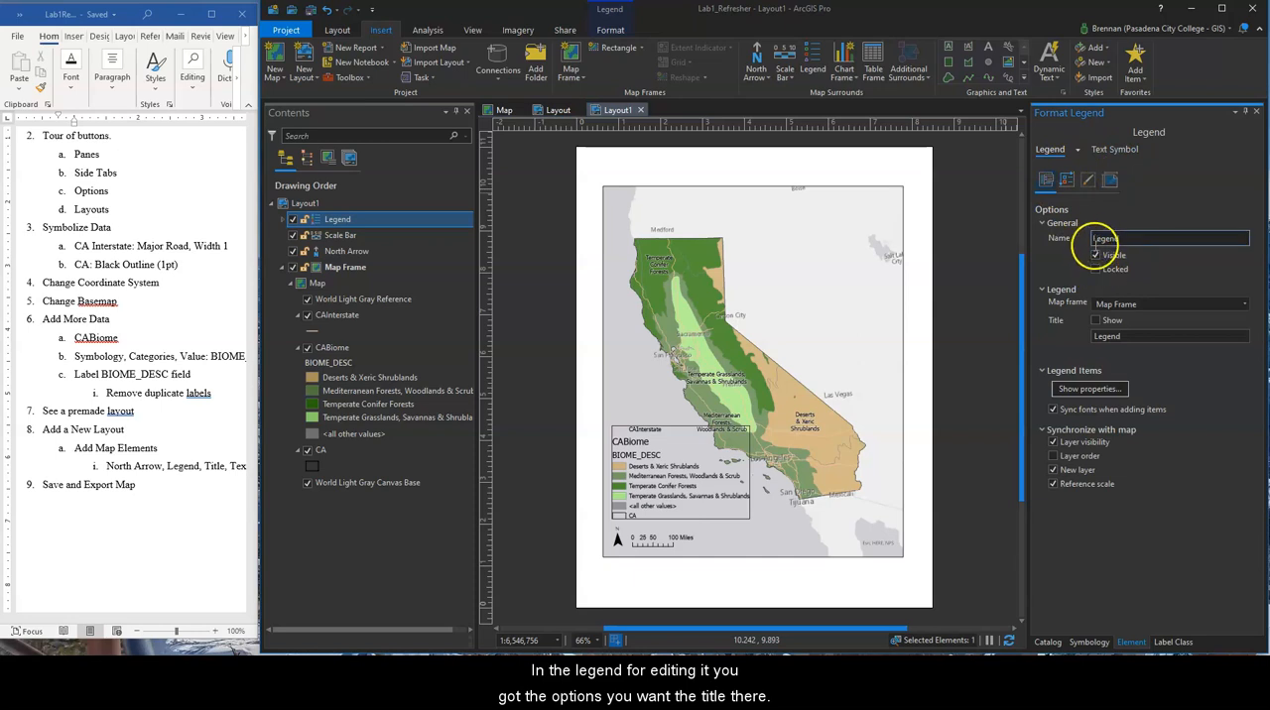
pyautogui.click(1096, 256)
pyautogui.click(1097, 256)
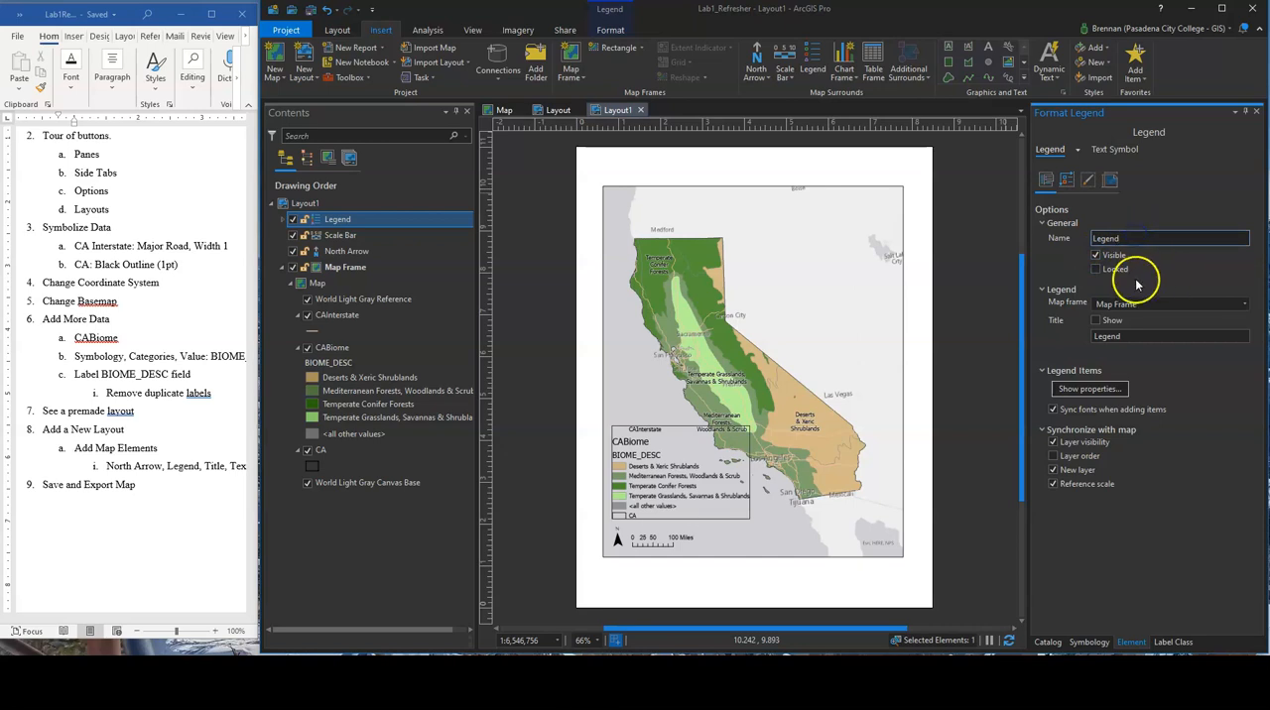
pyautogui.click(1096, 322)
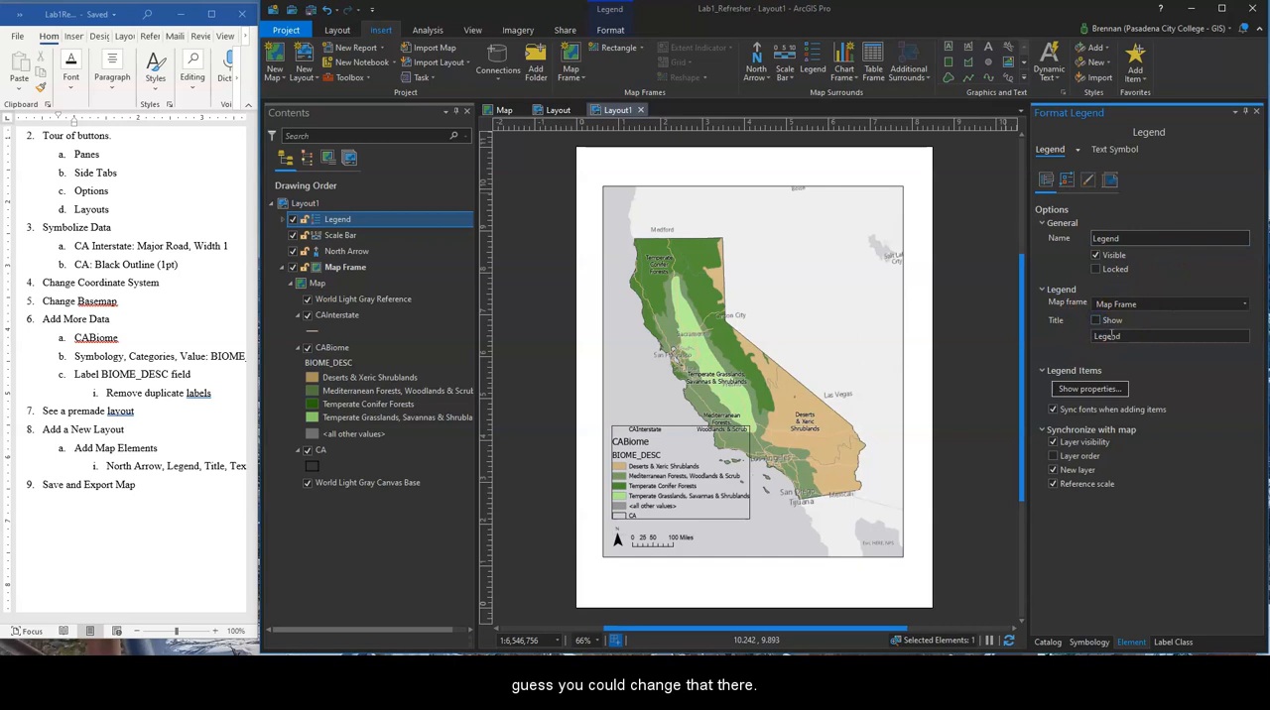
pyautogui.click(1068, 178)
pyautogui.click(1088, 180)
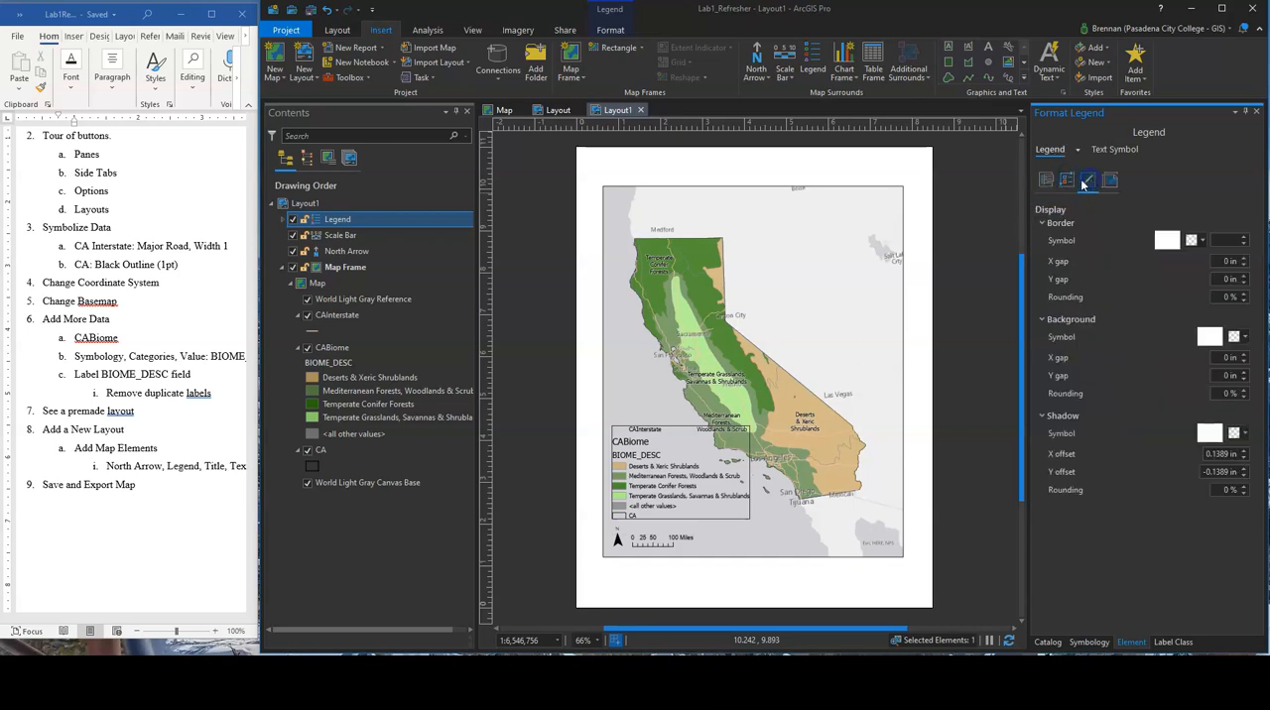
# Turn off the CAInterstate and CA items in the legend so only CABiome is included
pyautogui.click(1045, 183)
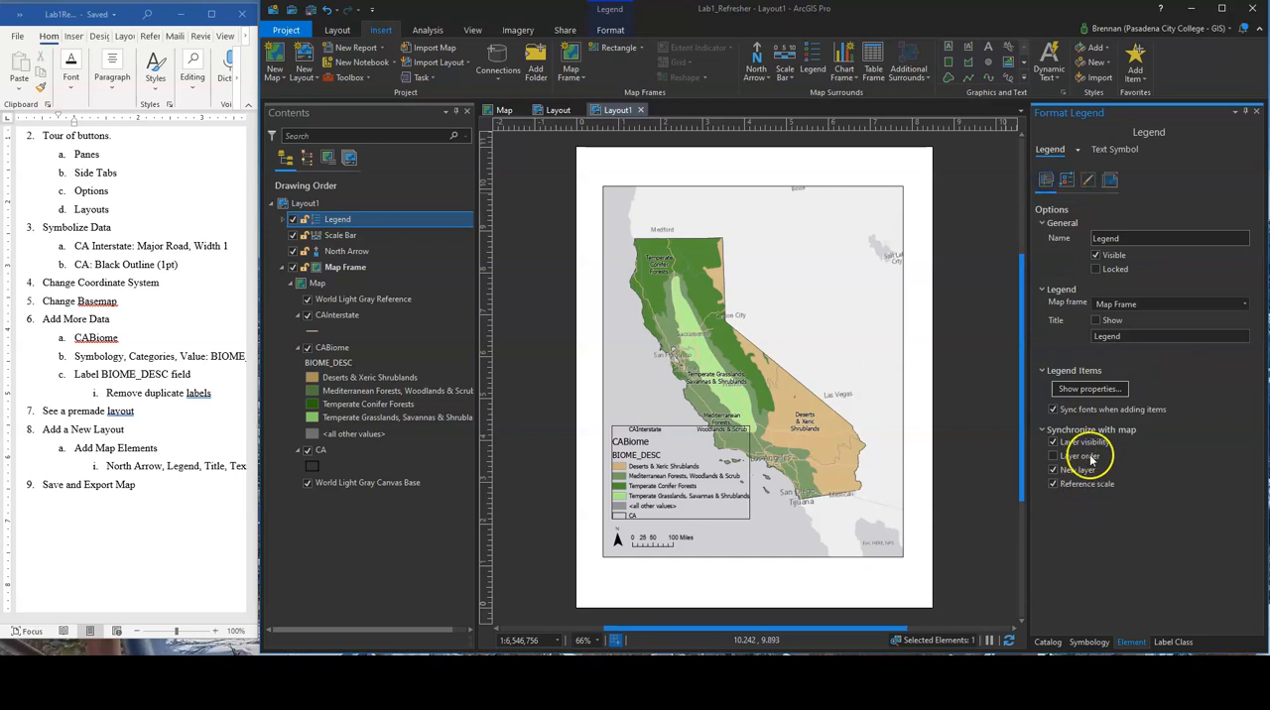
pyautogui.click(1089, 389)
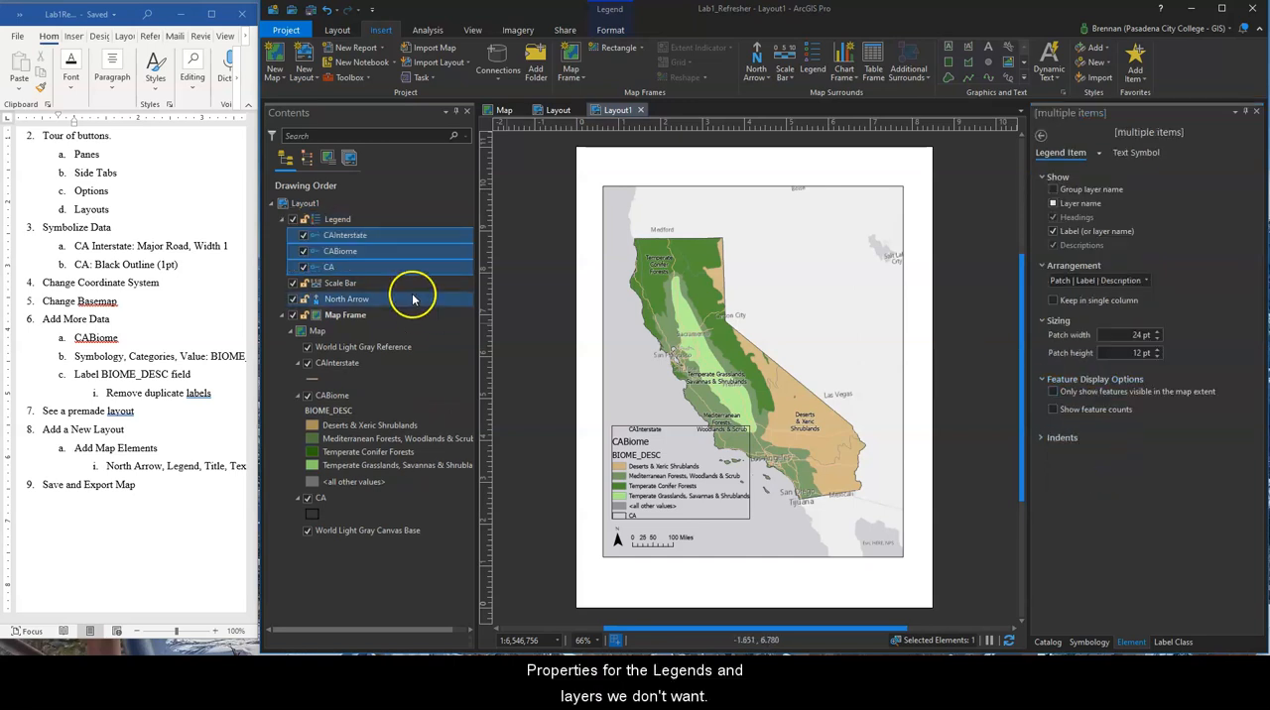
pyautogui.click(303, 236)
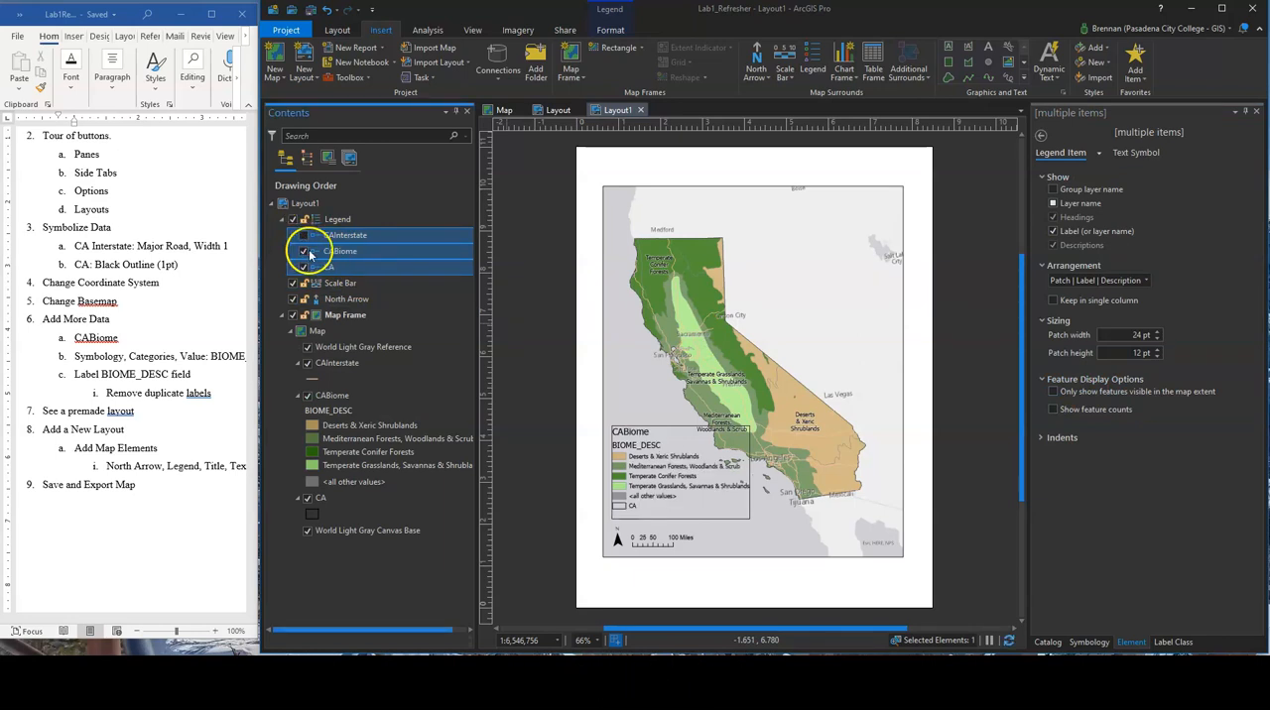
pyautogui.click(304, 267)
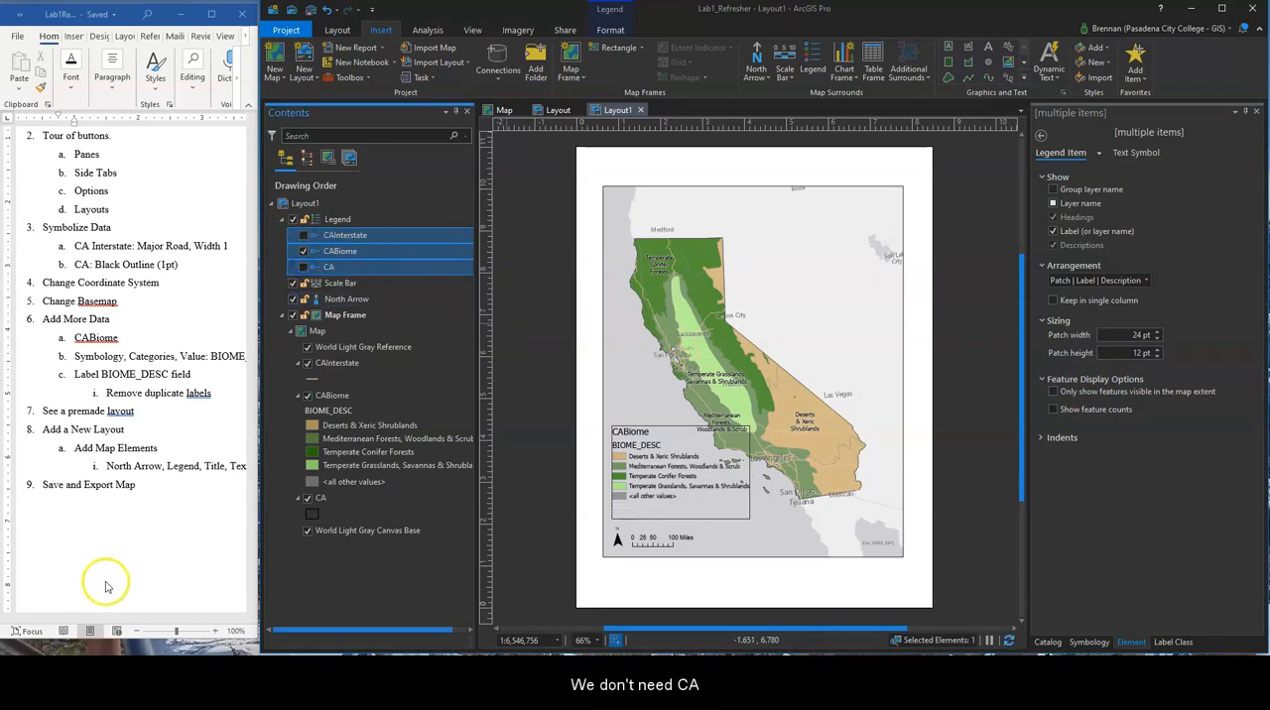
# Hide the headings of the CABiome legend item so BIOME_DESC is left out
pyautogui.click(330, 254)
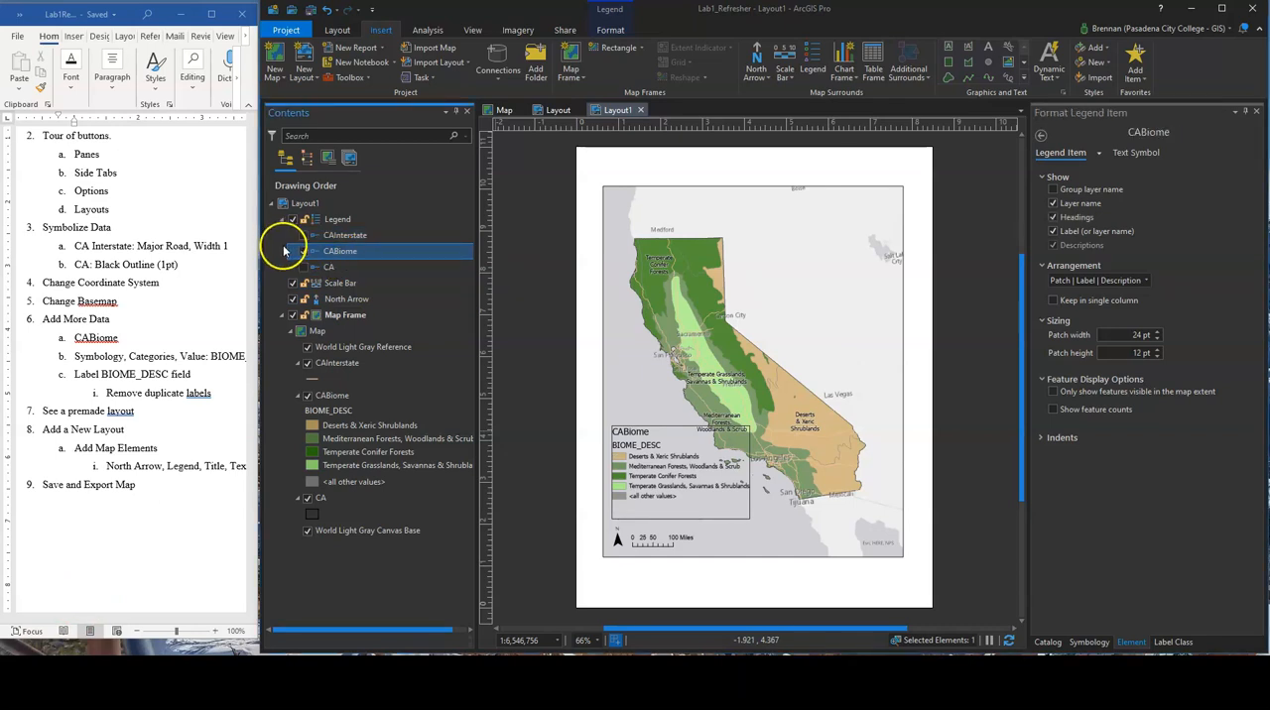
pyautogui.rightClick(323, 256)
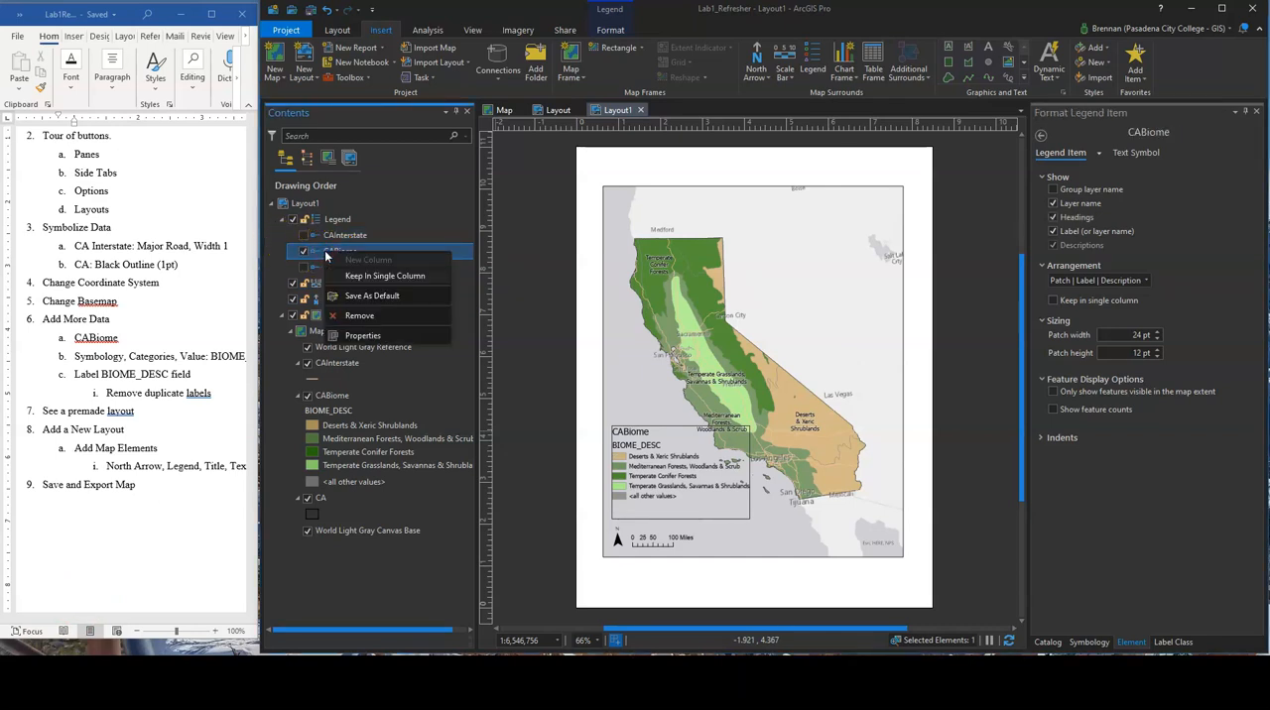
pyautogui.click(363, 336)
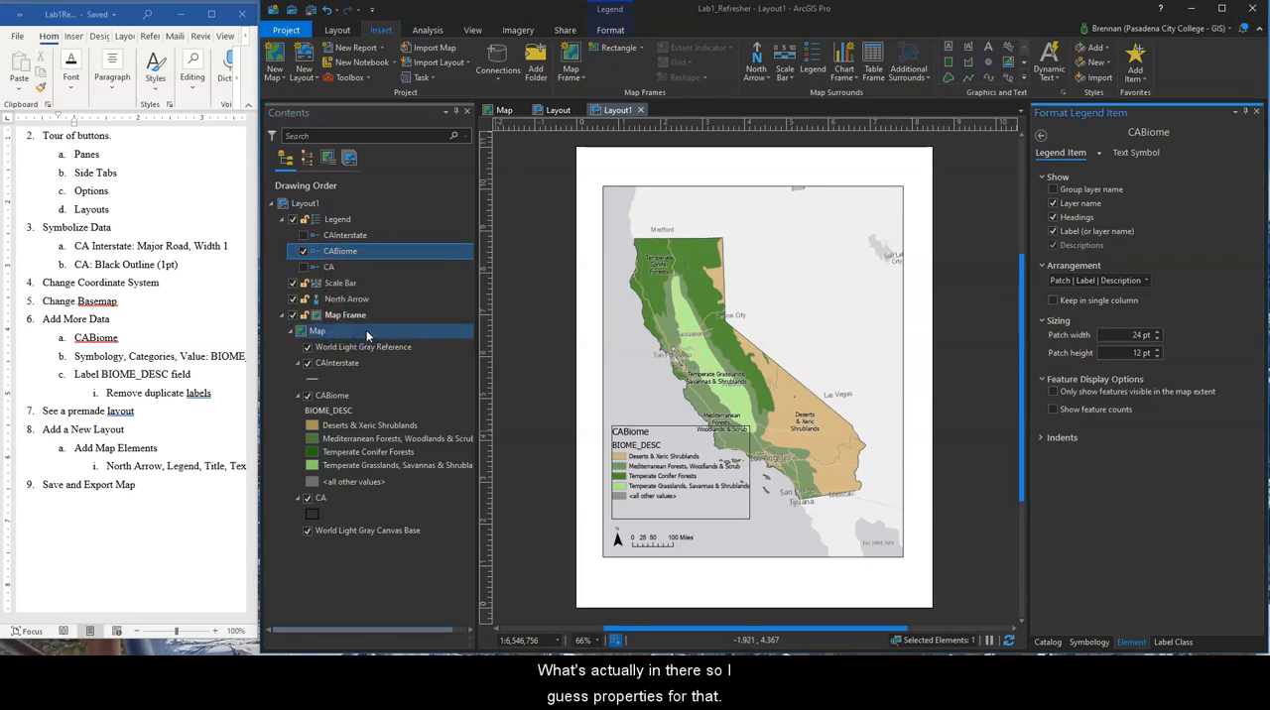
pyautogui.click(365, 317)
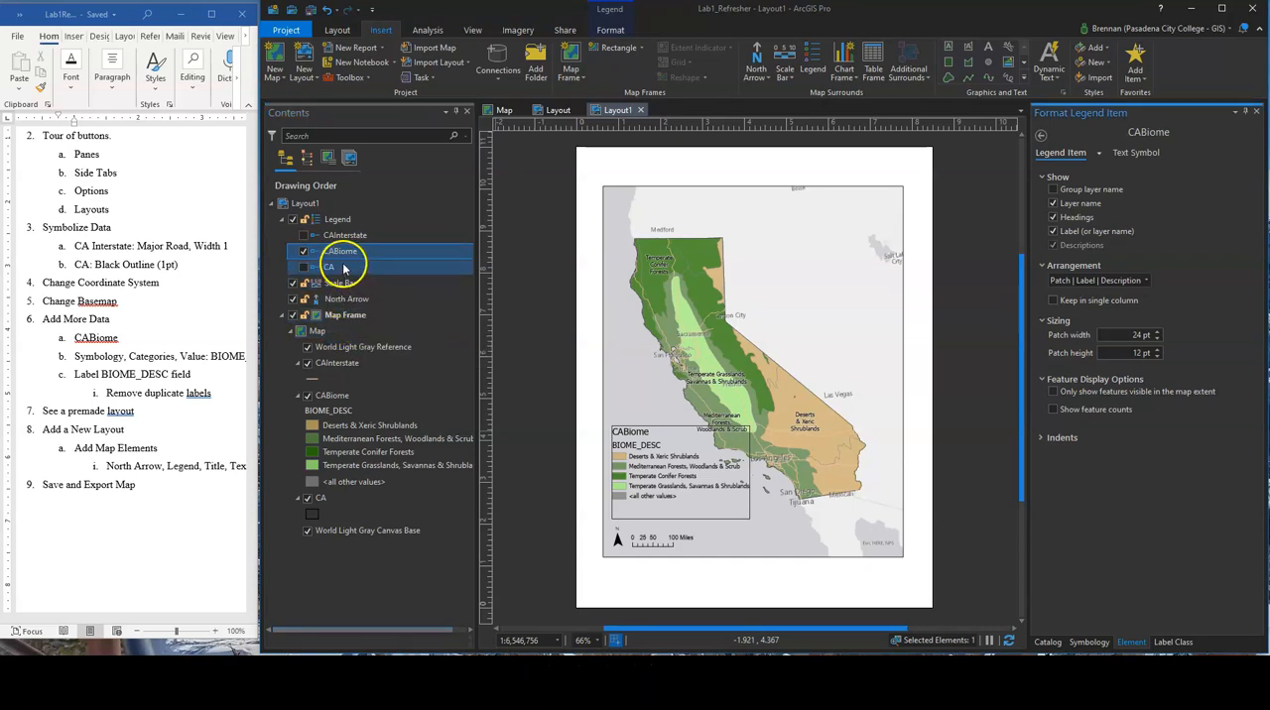
pyautogui.click(317, 222)
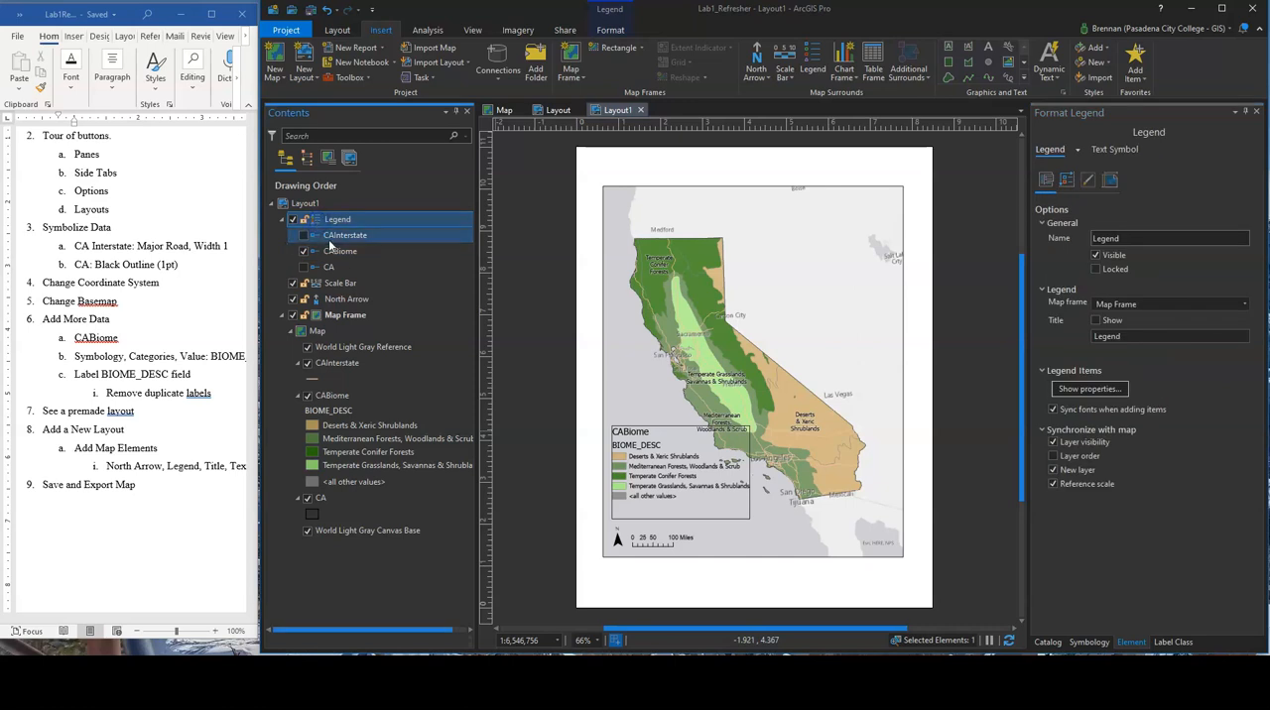
pyautogui.click(345, 253)
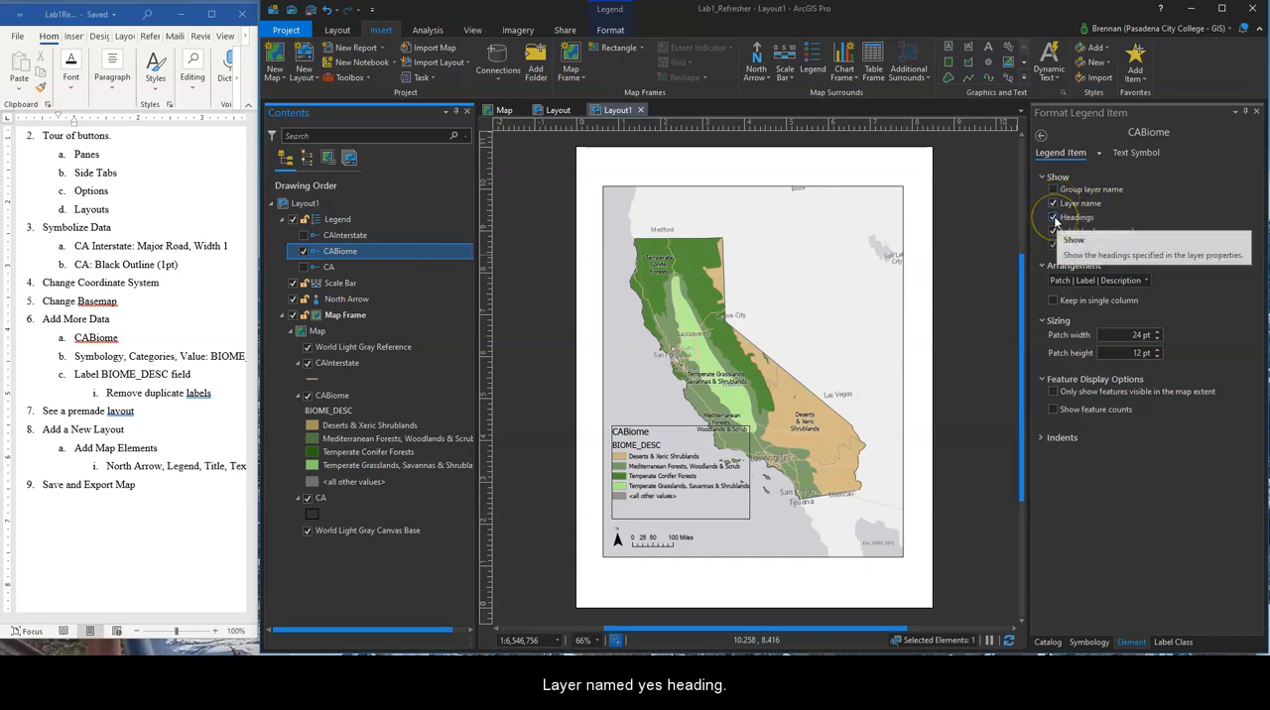
pyautogui.click(1054, 217)
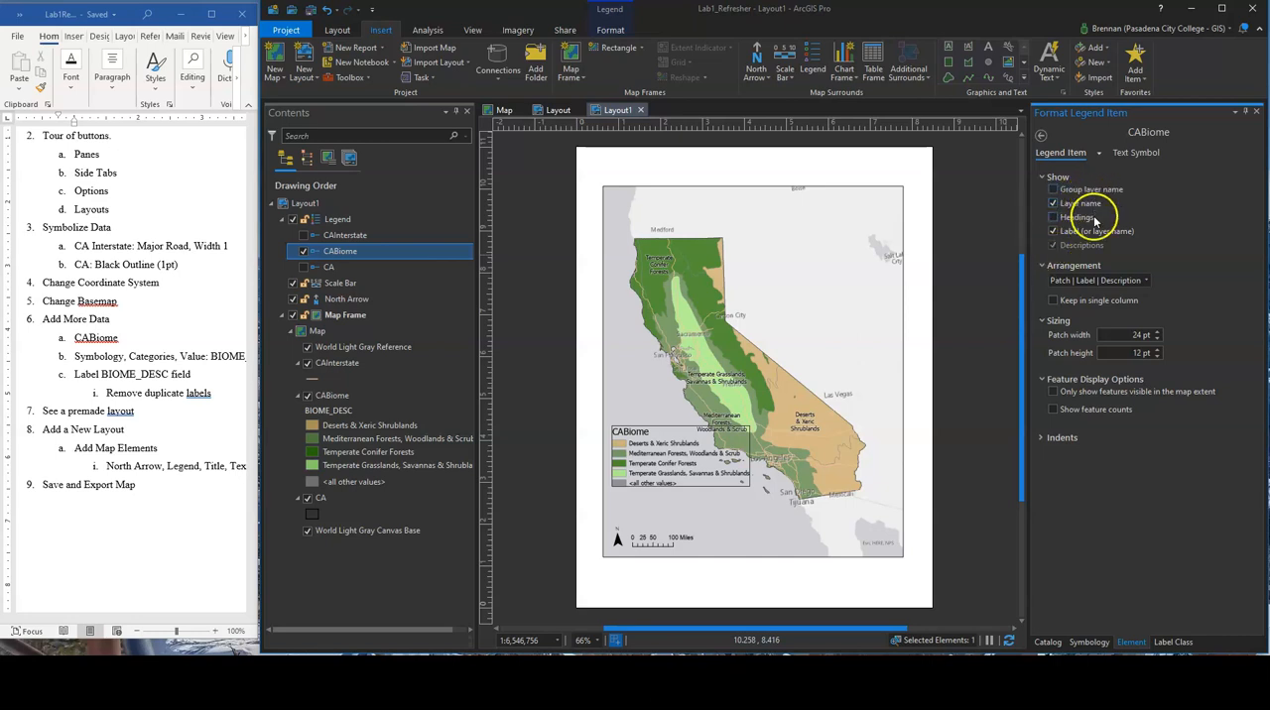
# Examine the CABiome item's text symbol and the legend's arrangement and display settings for a way to rename the heading
pyautogui.click(312, 251)
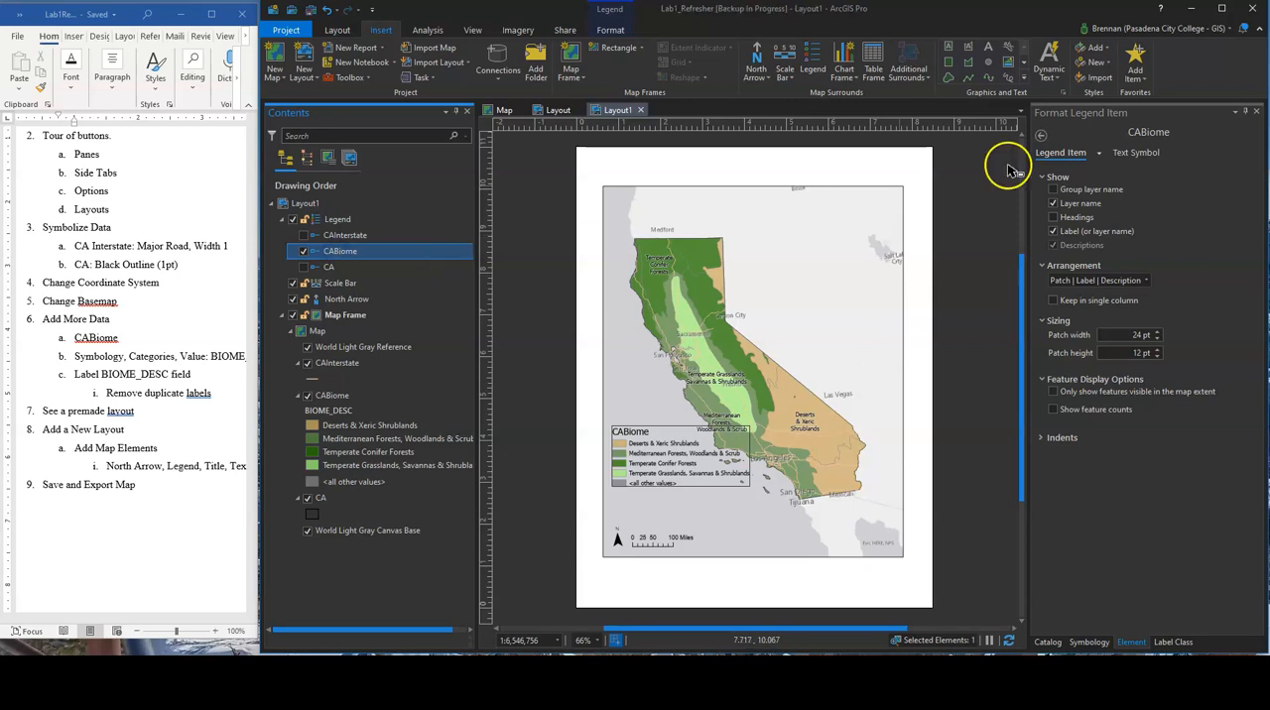
pyautogui.click(1135, 152)
pyautogui.click(1059, 153)
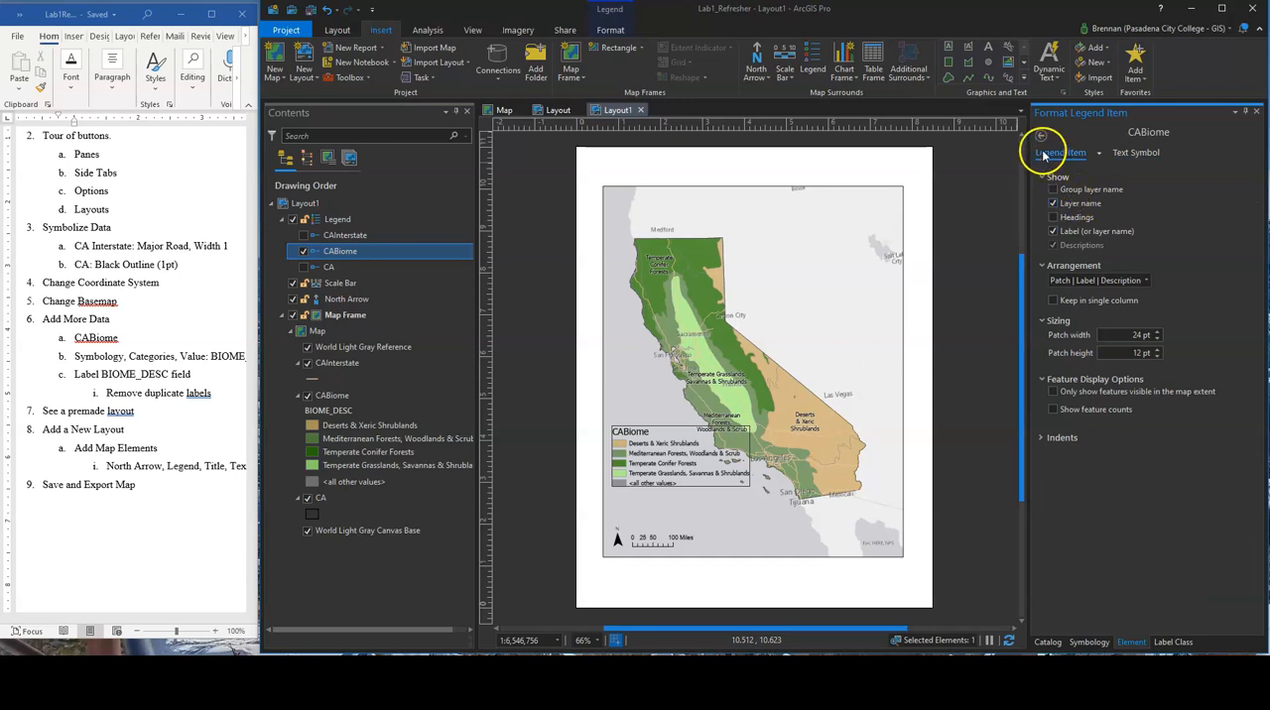
pyautogui.click(332, 254)
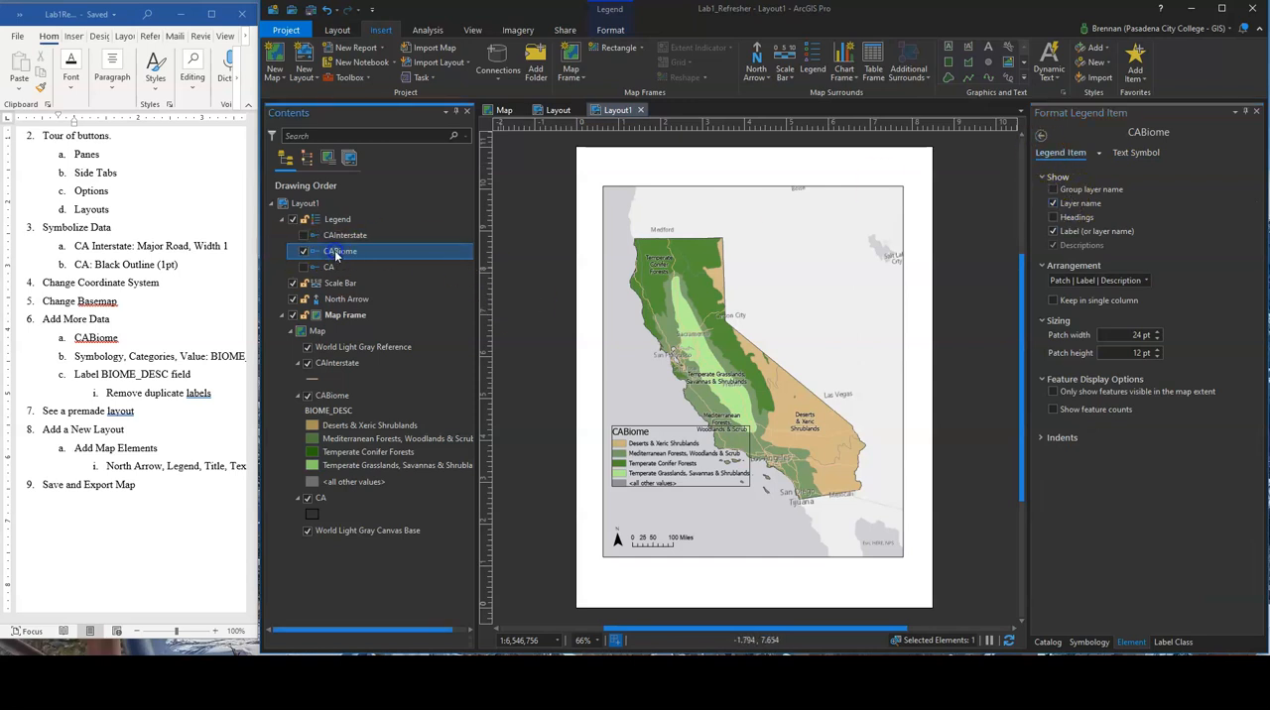
pyautogui.rightClick(342, 255)
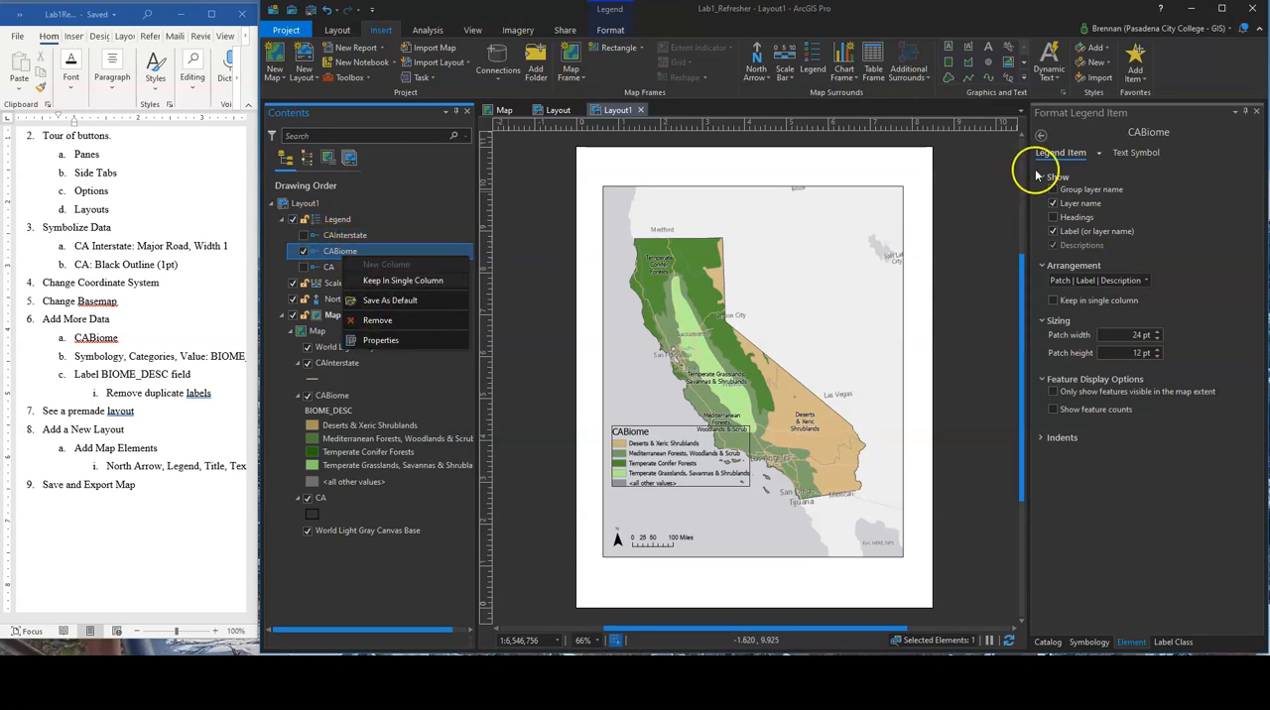
pyautogui.click(1042, 136)
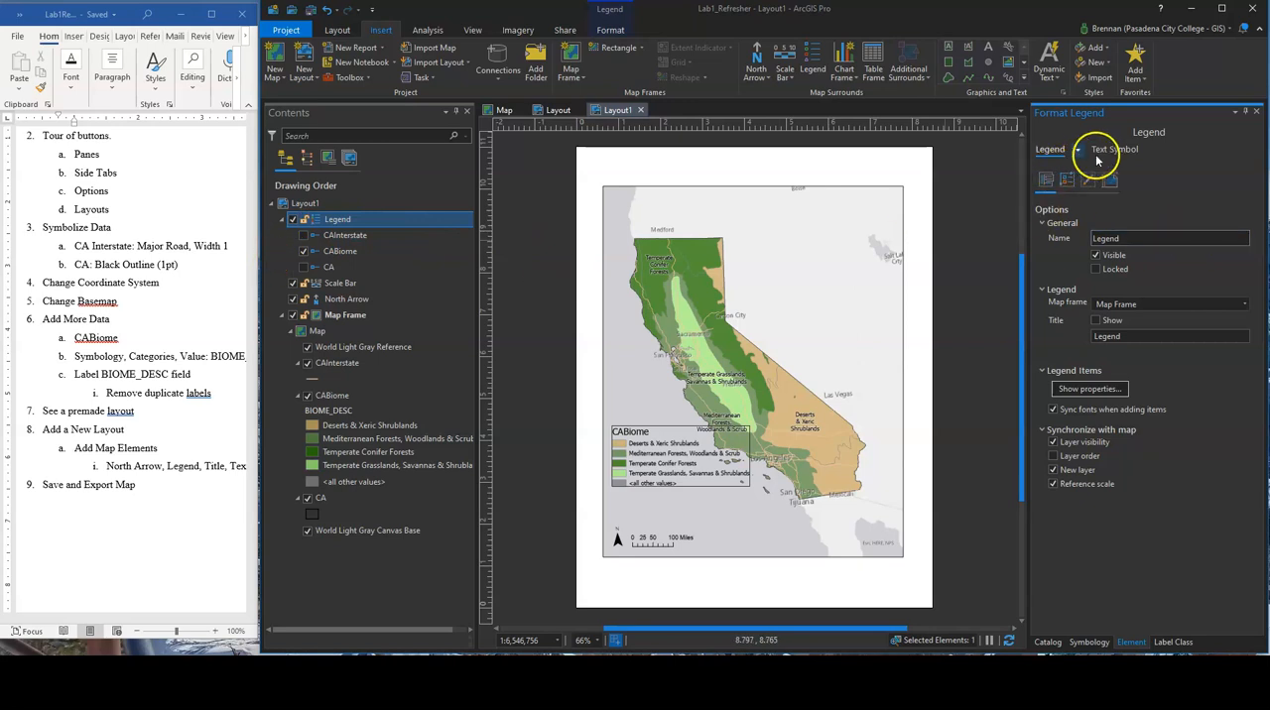
pyautogui.click(1066, 179)
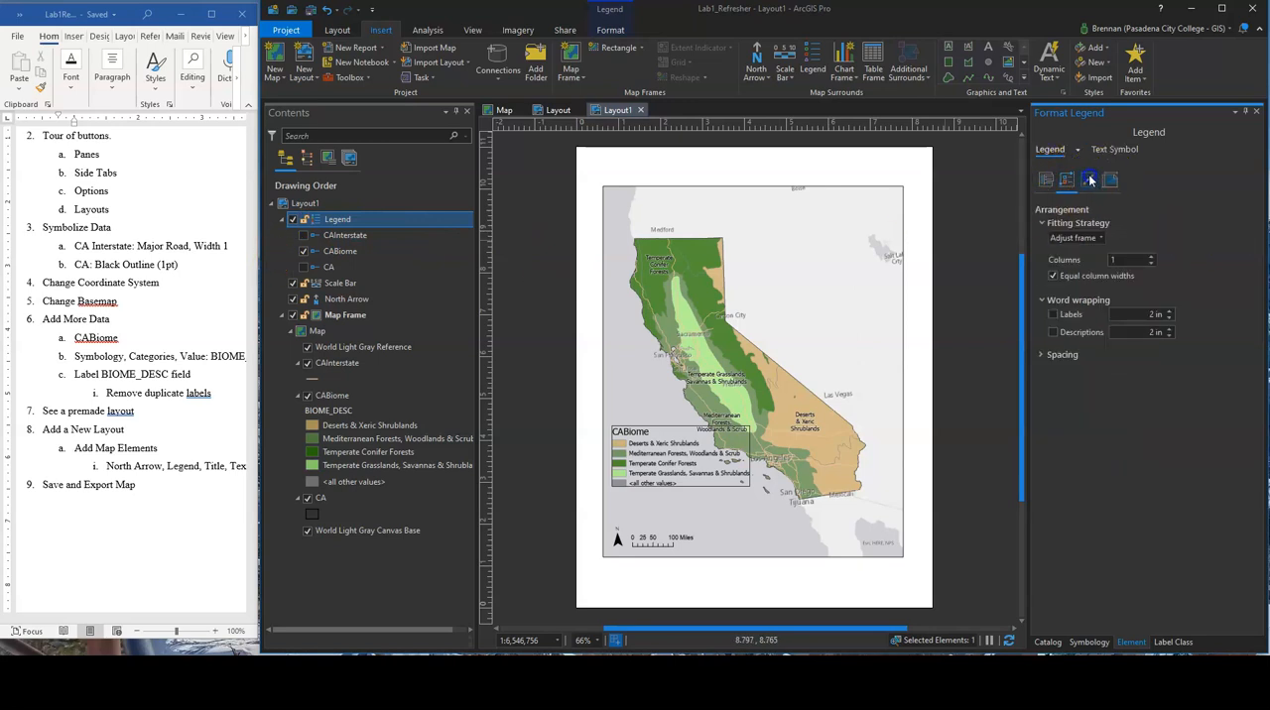
pyautogui.click(1090, 180)
# Hide the layer name of the CABiome legend item
pyautogui.click(341, 253)
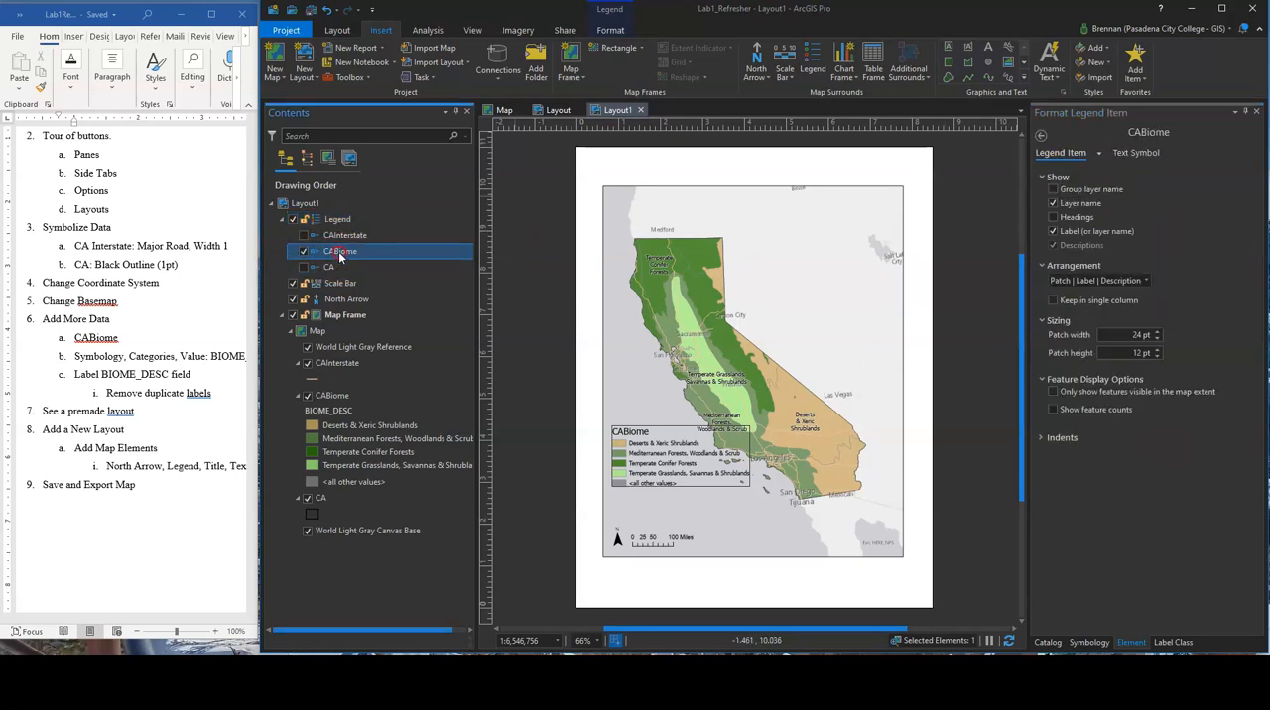
pyautogui.rightClick(340, 255)
pyautogui.click(383, 340)
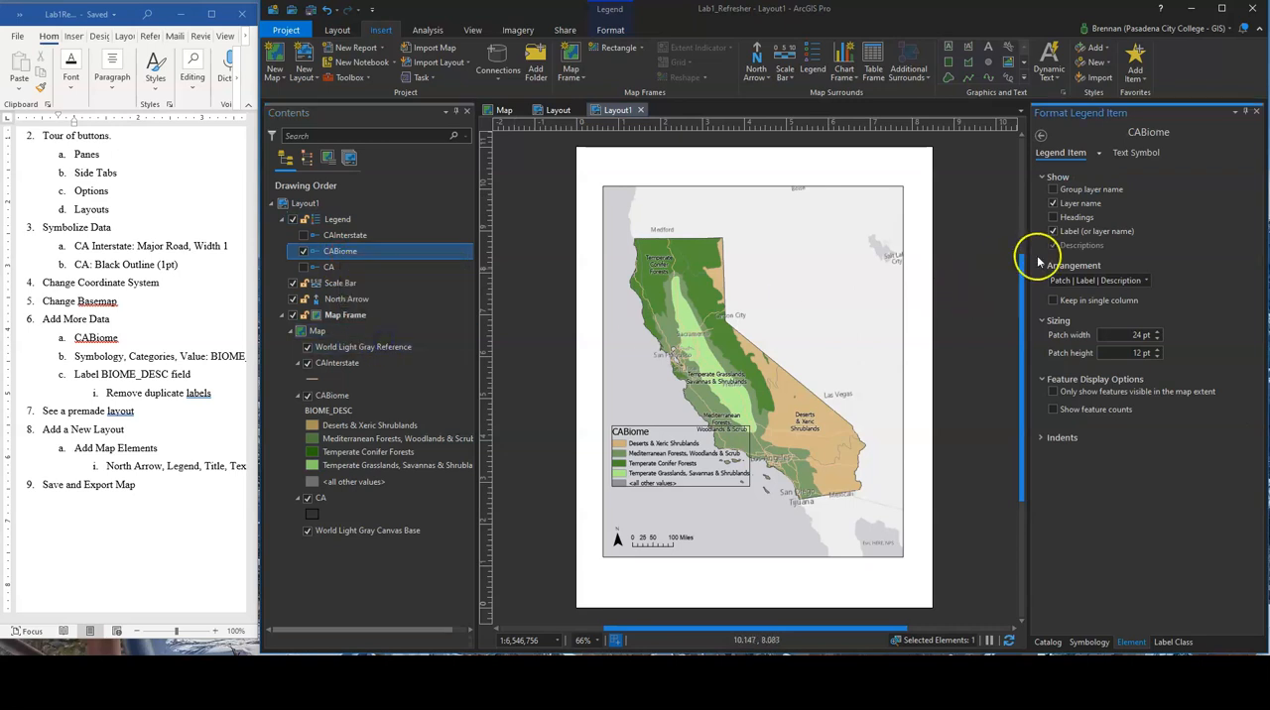
pyautogui.click(1053, 203)
# Show the legend title as Biomes and move the legend down to just above the north arrow and scale bar
pyautogui.click(1040, 135)
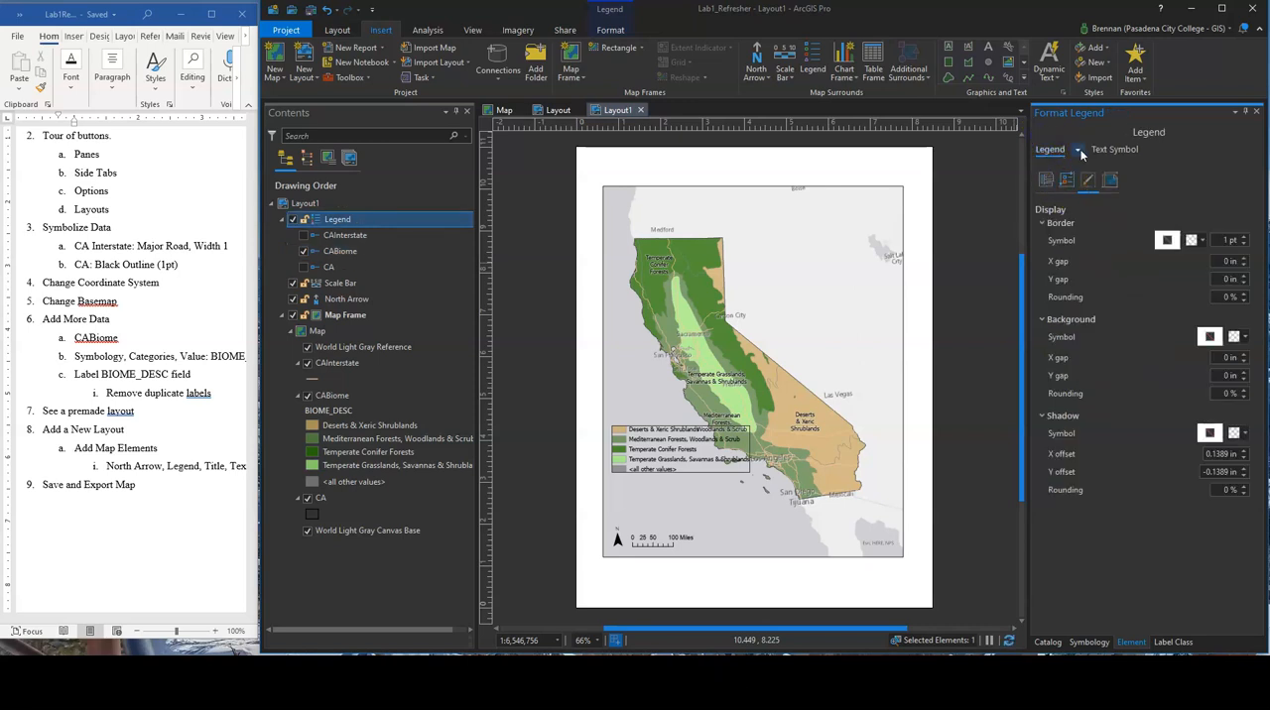
pyautogui.click(1060, 154)
pyautogui.click(1057, 154)
pyautogui.click(1042, 181)
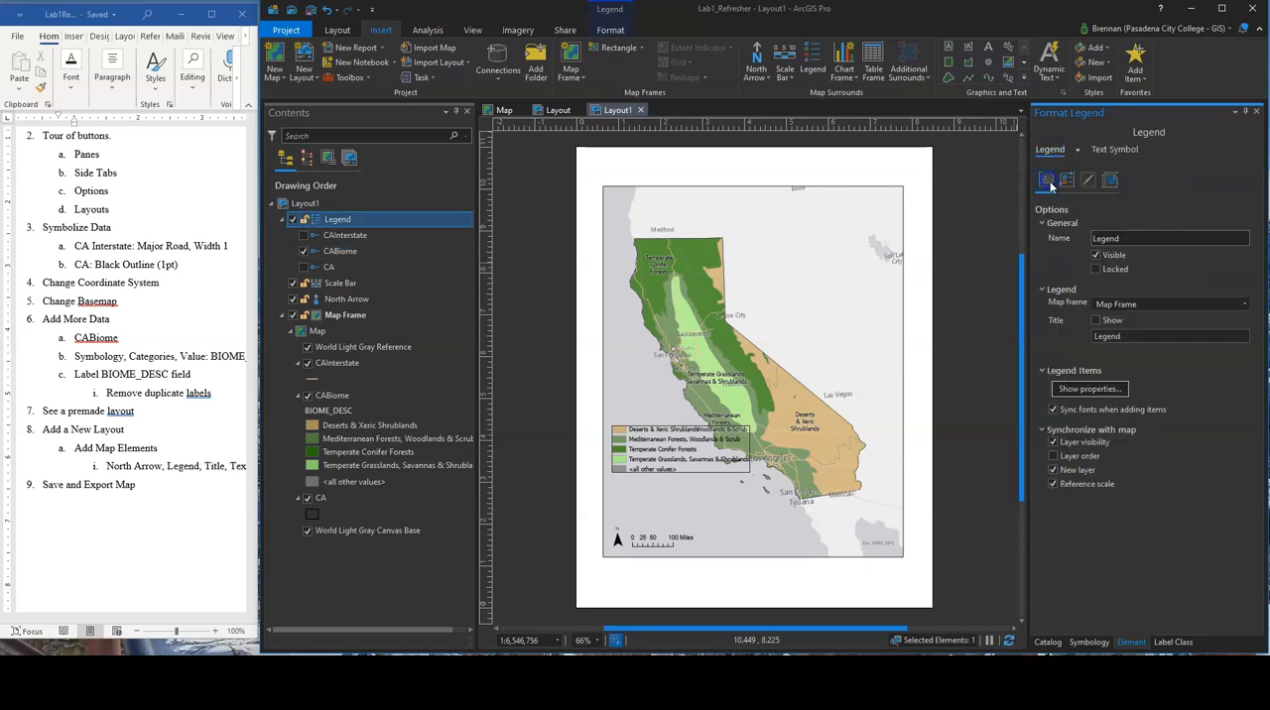
pyautogui.click(1096, 320)
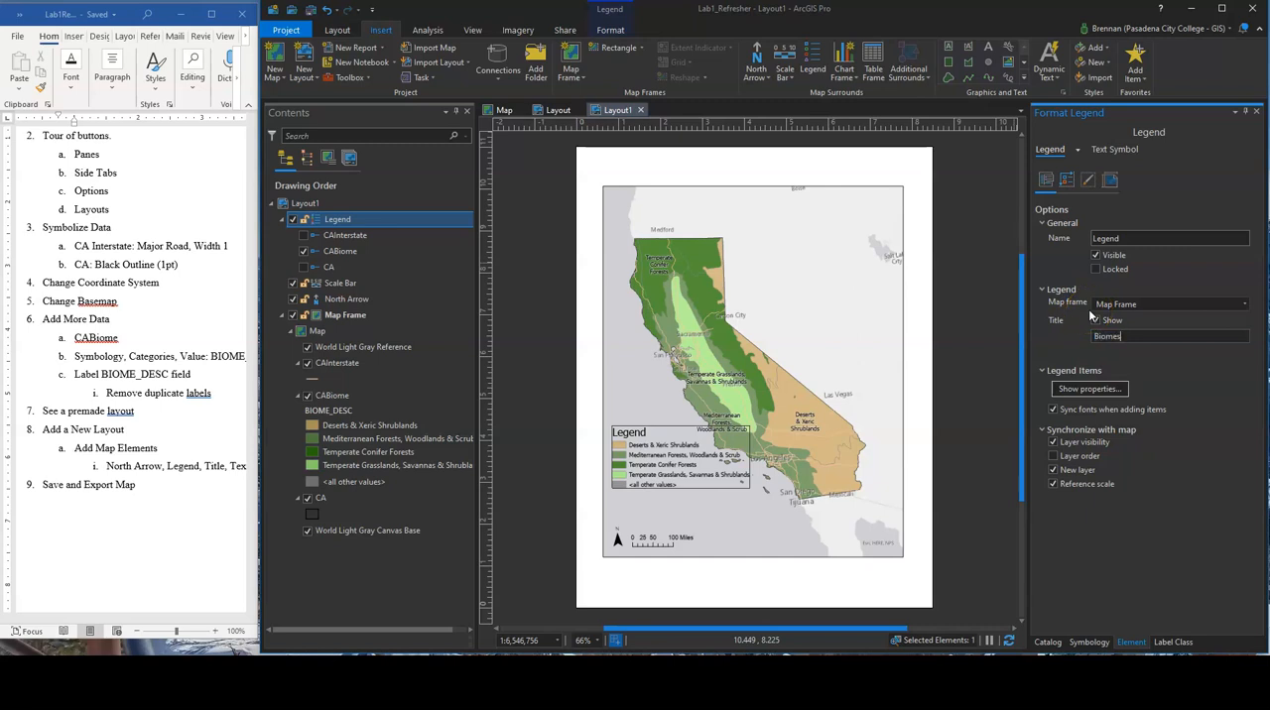
pyautogui.click(1141, 498)
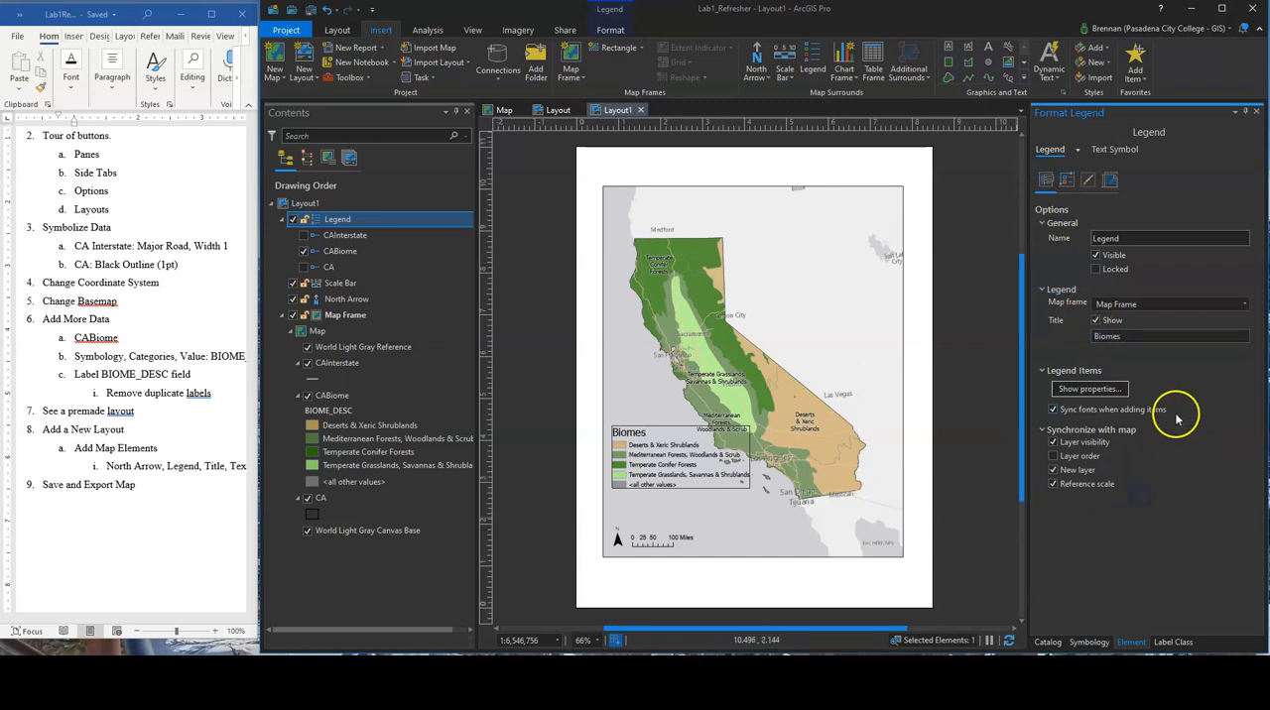
pyautogui.moveTo(702, 452); pyautogui.dragTo(681, 485)
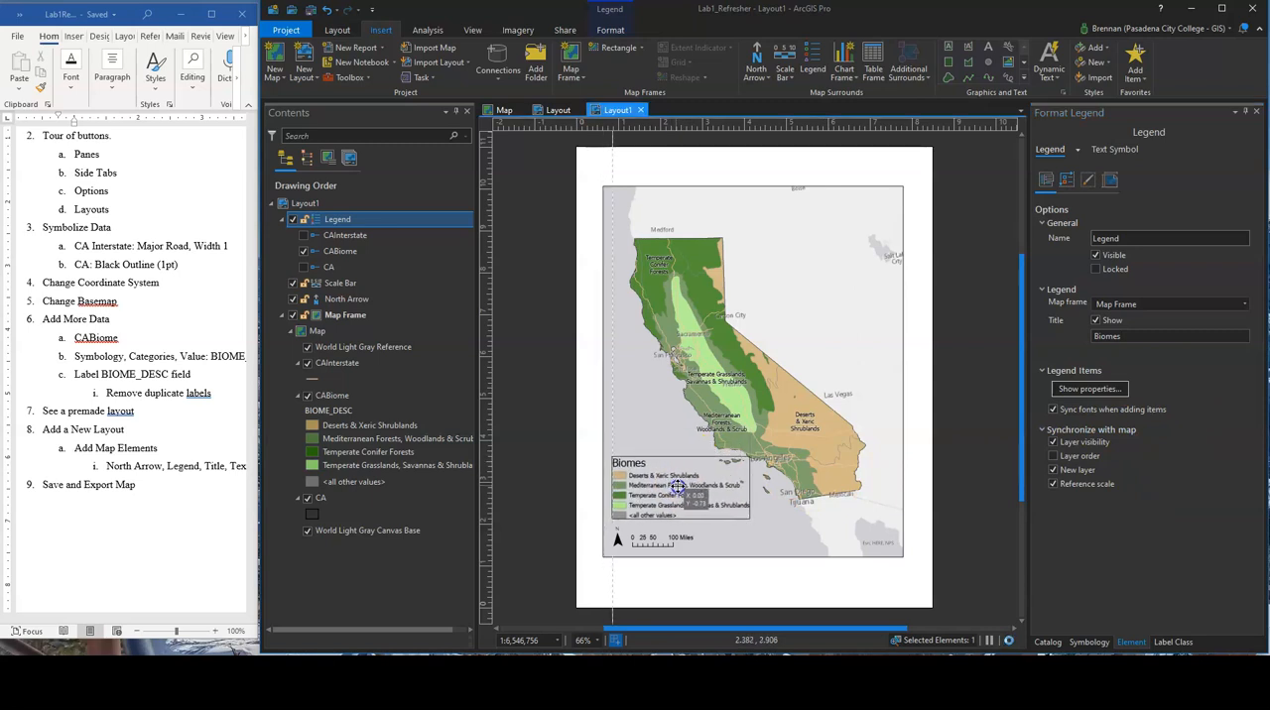
pyautogui.click(589, 437)
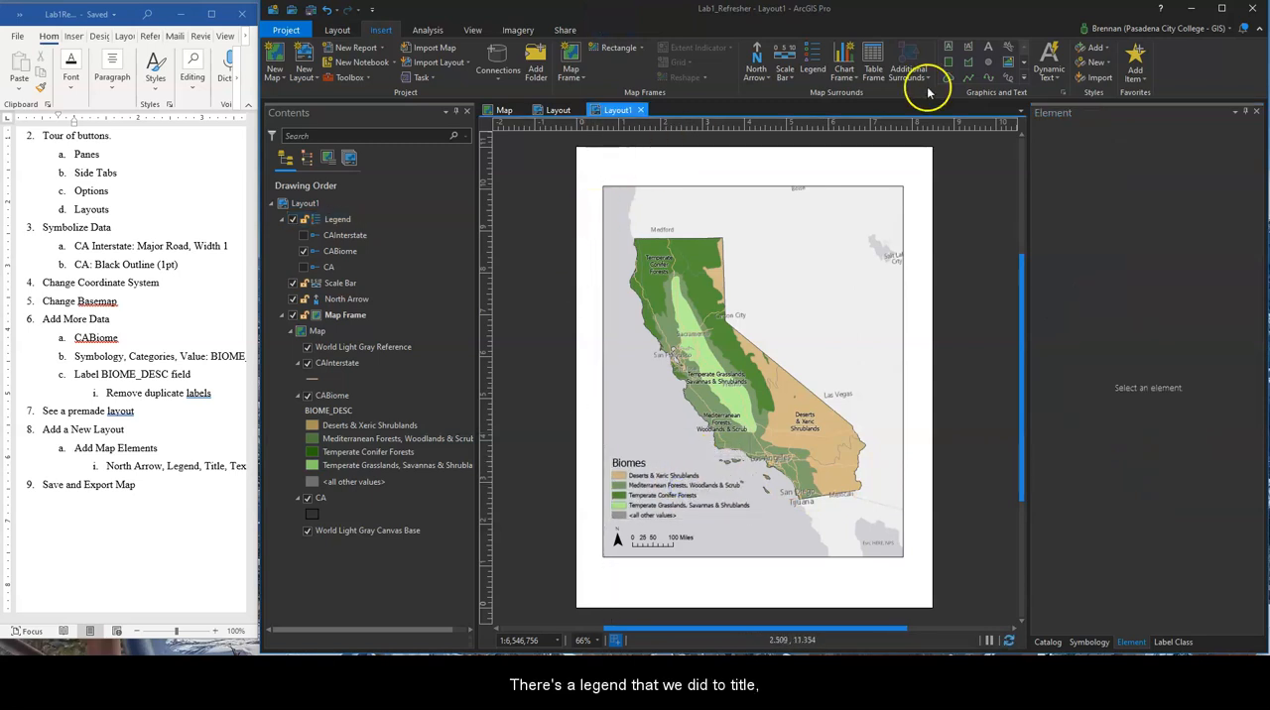
# Add the title text Biomes of California on the page above the map frame
pyautogui.click(987, 46)
pyautogui.click(666, 164)
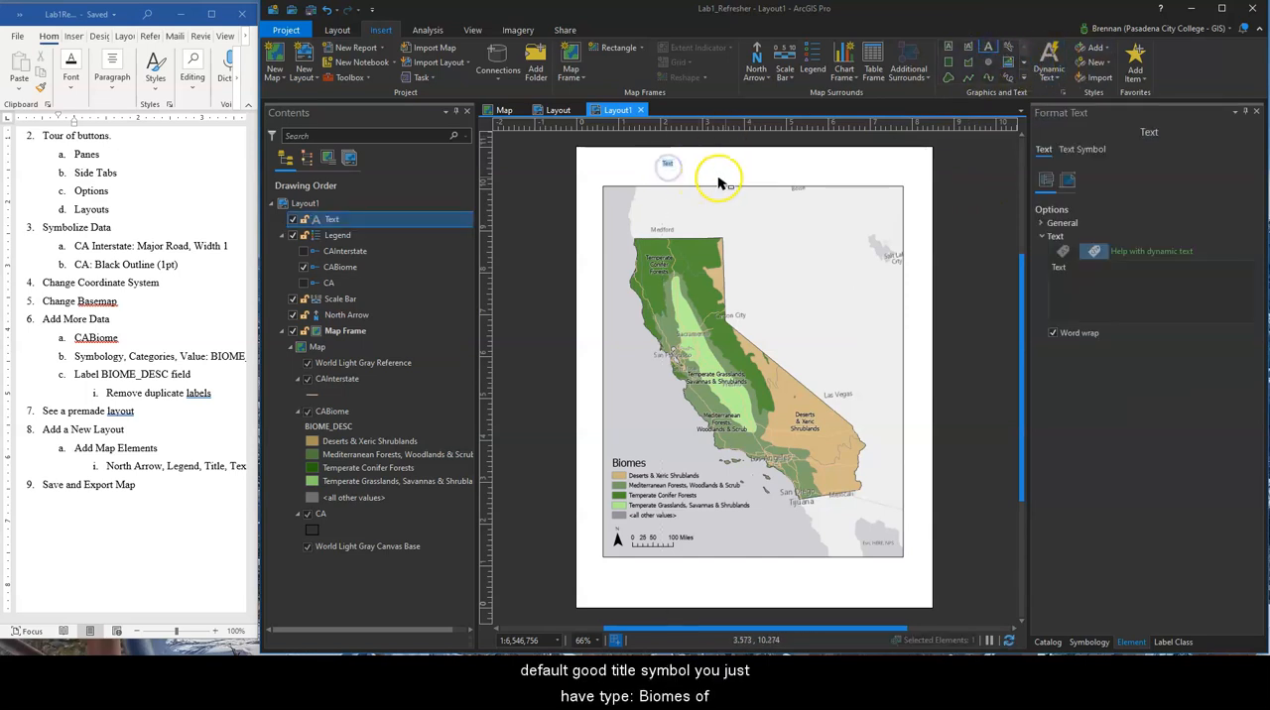
pyautogui.write('Biomes of Califo')
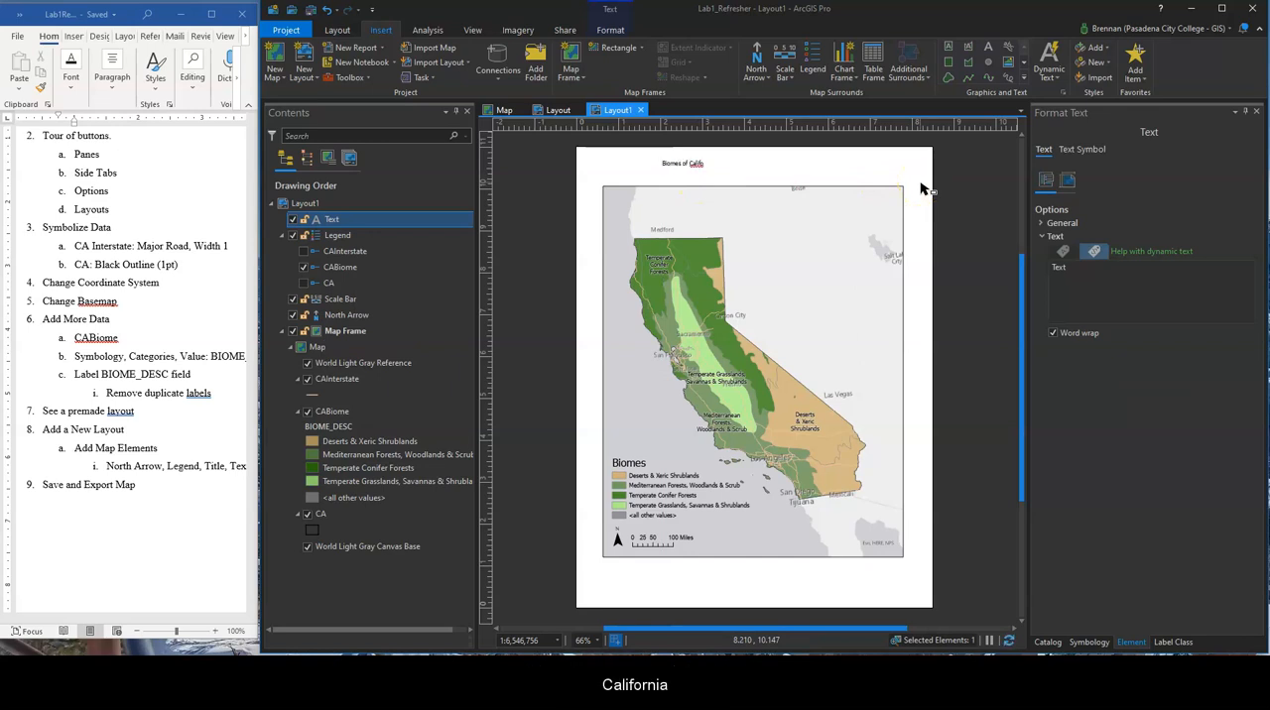
pyautogui.click(974, 167)
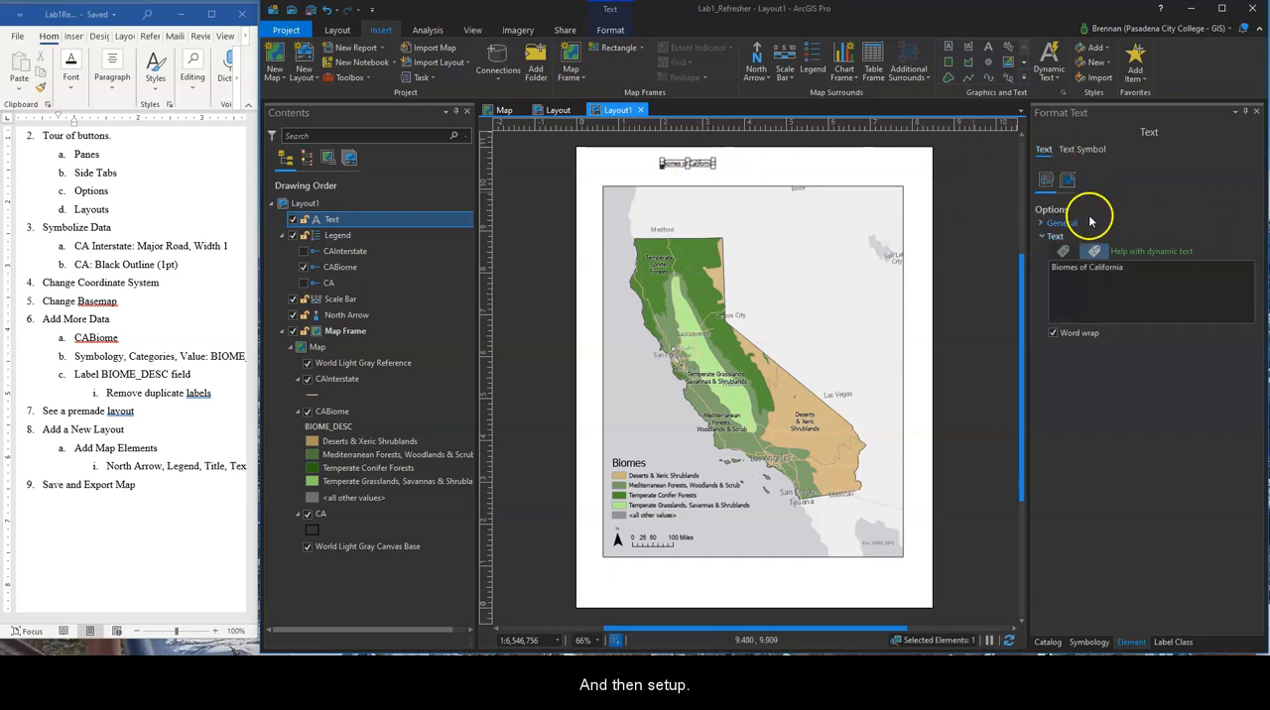
# Set the Biomes of California title's text size to 36 pt and apply it
pyautogui.click(1089, 221)
pyautogui.click(1068, 182)
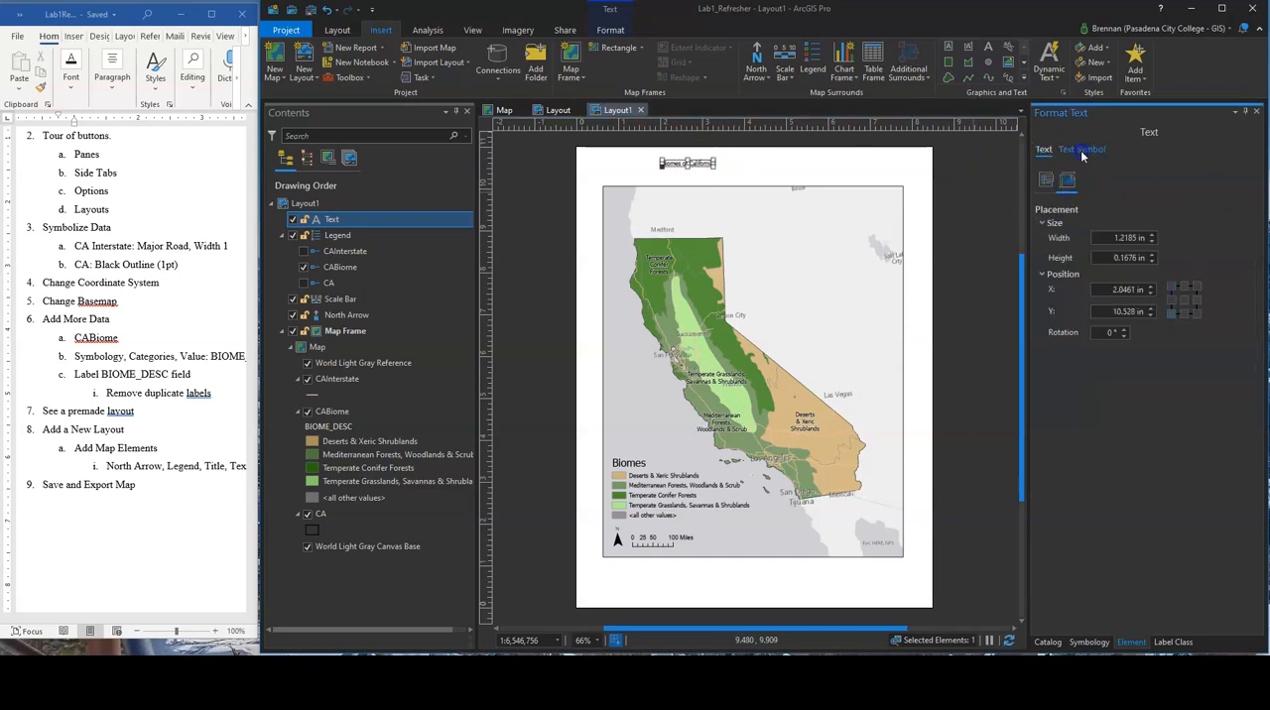
pyautogui.click(1083, 151)
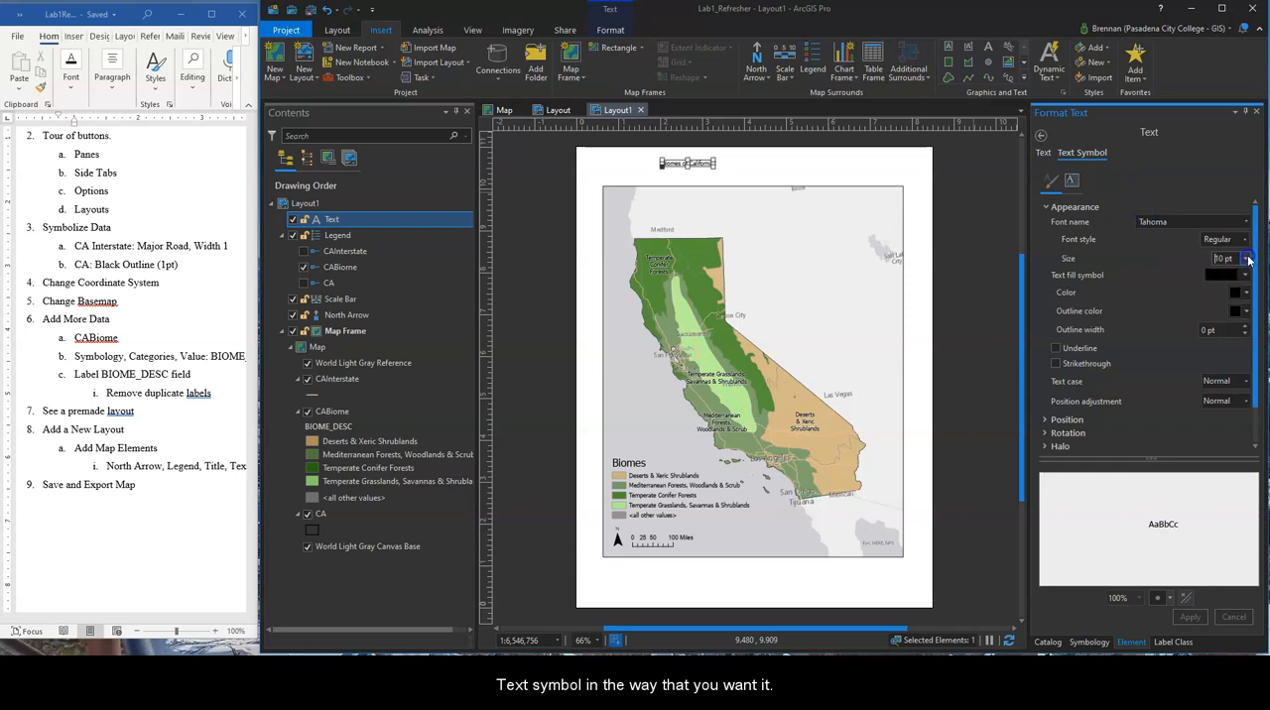
pyautogui.click(1248, 259)
pyautogui.click(1218, 416)
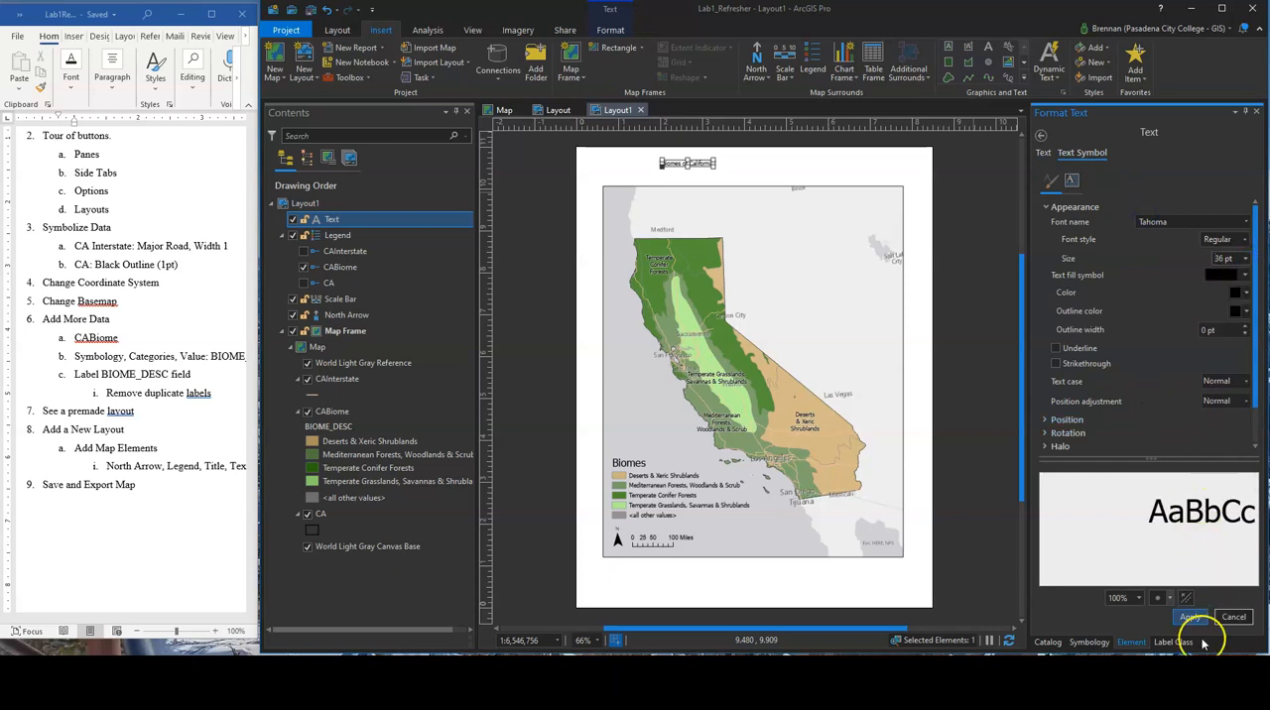
pyautogui.moveTo(804, 160); pyautogui.dragTo(805, 170)
pyautogui.click(955, 199)
# Add the text Your Name on the page below the map frame
pyautogui.click(988, 47)
pyautogui.click(798, 570)
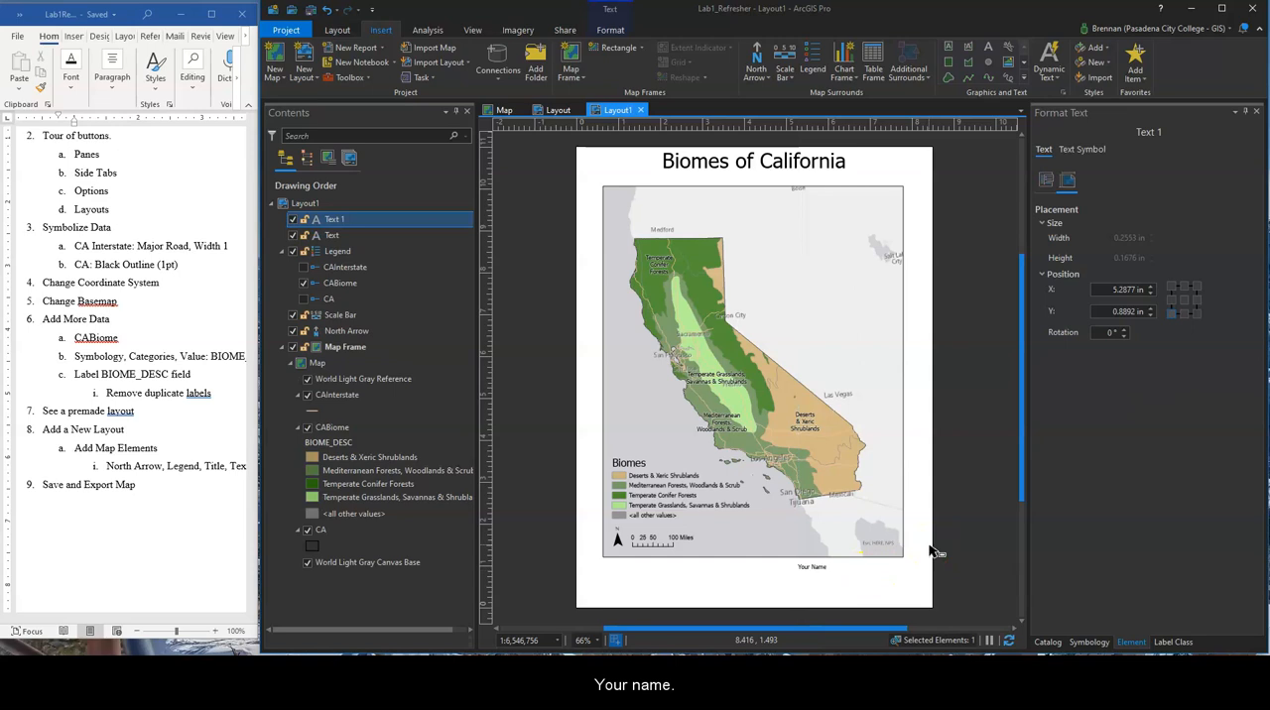
pyautogui.click(965, 494)
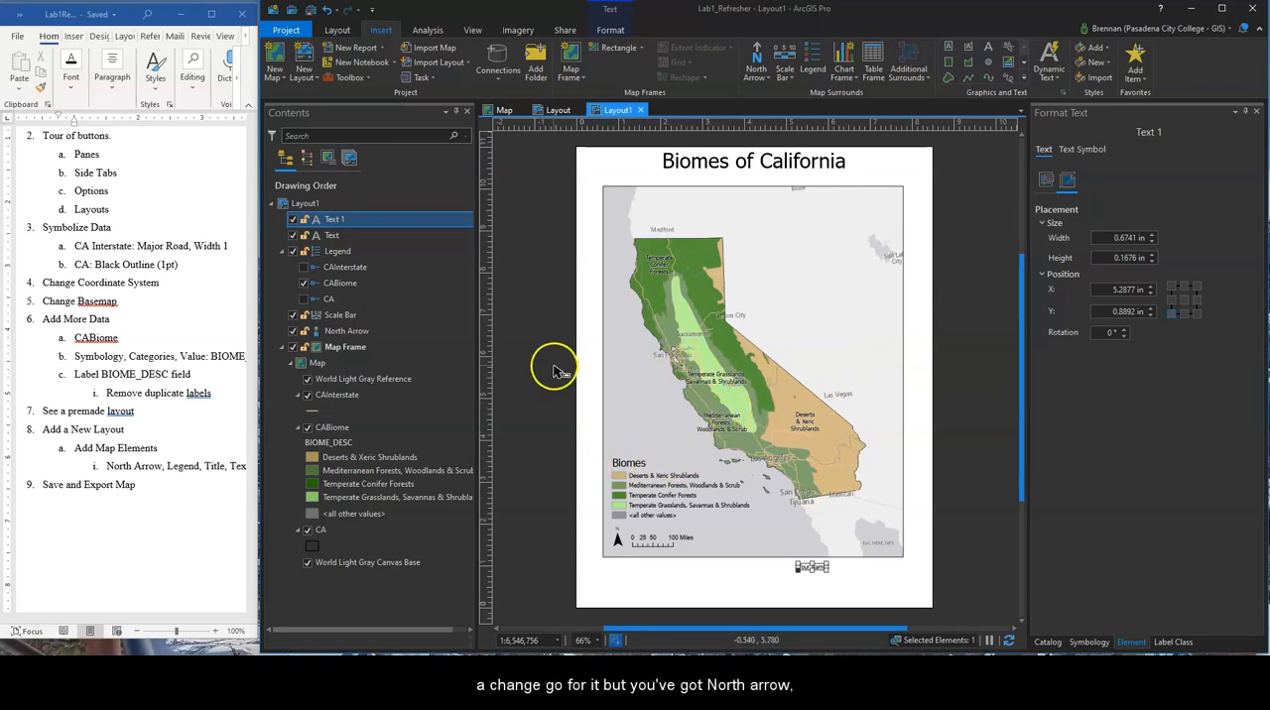
# Move the Your Name text to just beneath the map frame's lower-right corner
pyautogui.click(150, 494)
pyautogui.moveTo(105, 620)
pyautogui.mouseDown()
pyautogui.moveTo(126, 621)
pyautogui.moveTo(100, 620)
pyautogui.mouseUp()
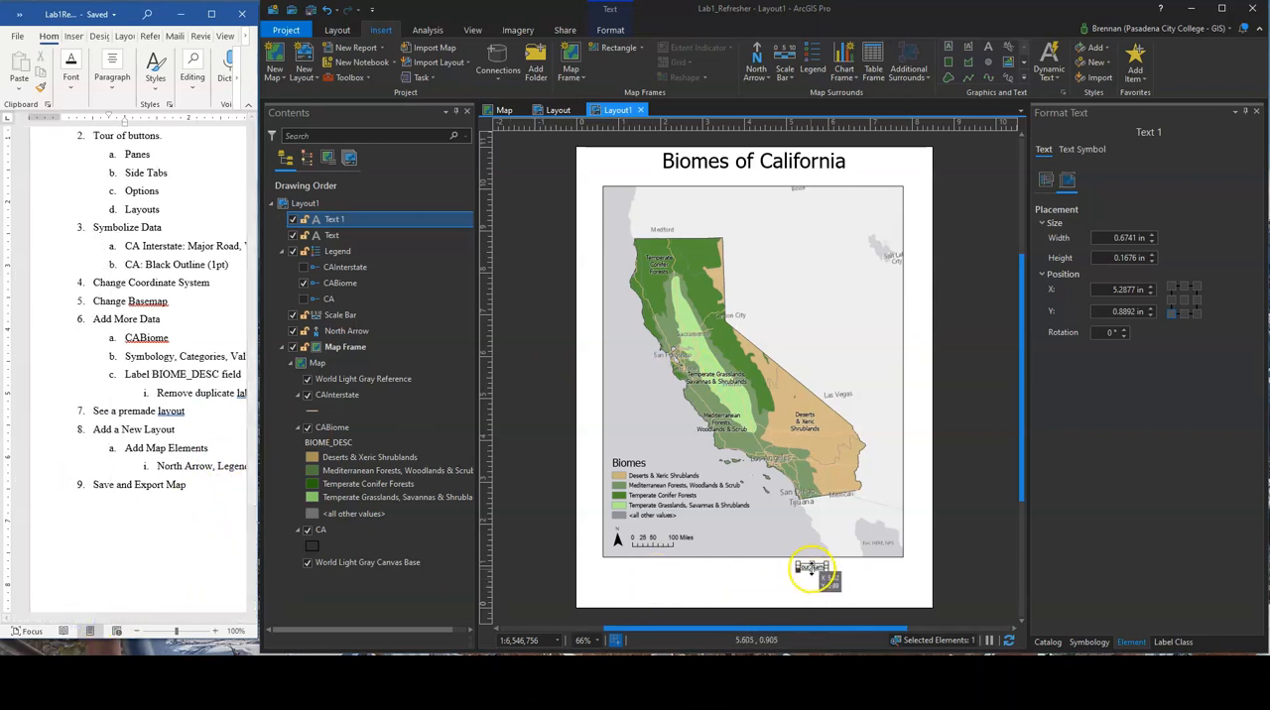
pyautogui.moveTo(808, 567); pyautogui.dragTo(872, 567)
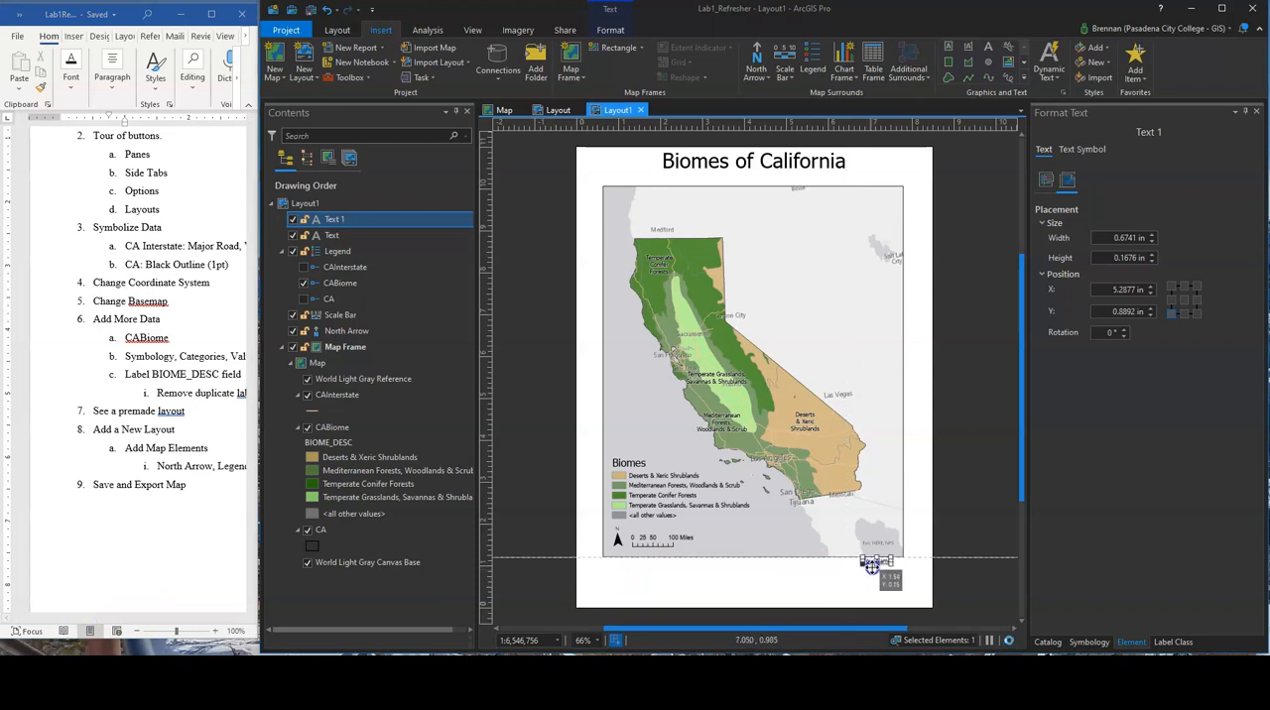
pyautogui.click(987, 494)
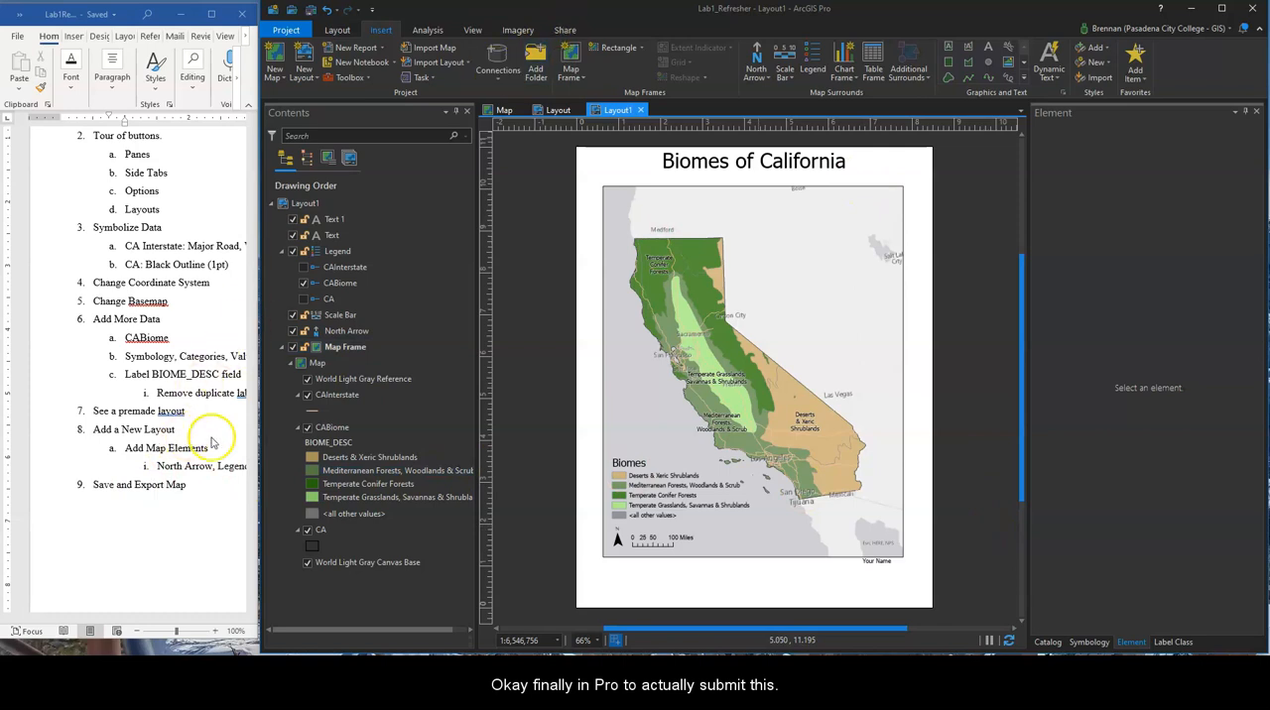
# Move the Biomes of California title down to sit directly above the map frame's upper edge
pyautogui.click(729, 160)
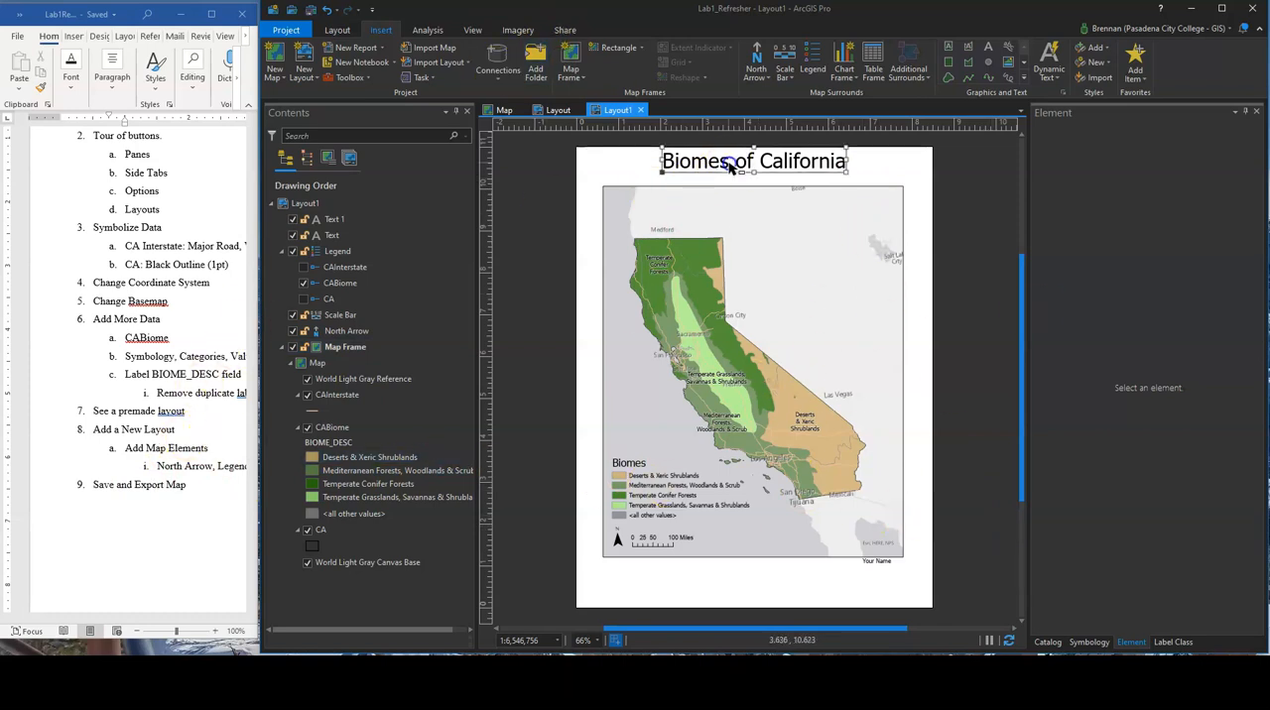
pyautogui.moveTo(731, 160); pyautogui.dragTo(735, 171)
pyautogui.click(558, 110)
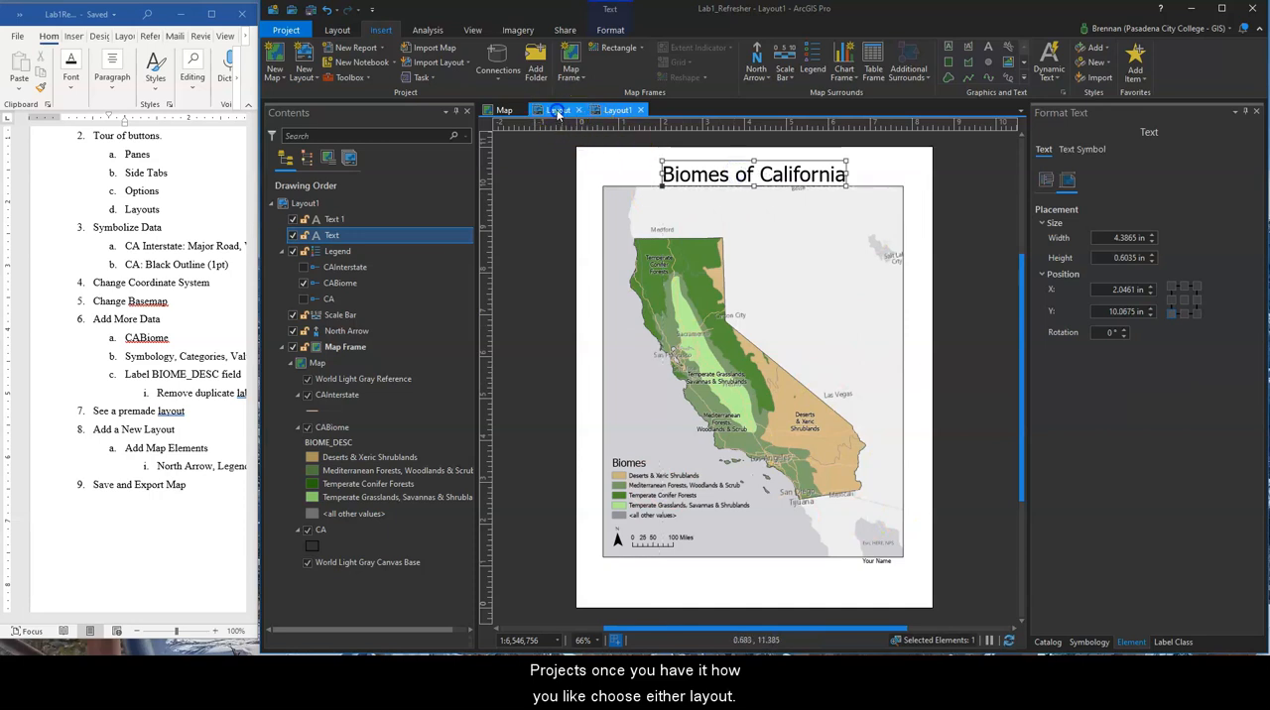
pyautogui.click(608, 111)
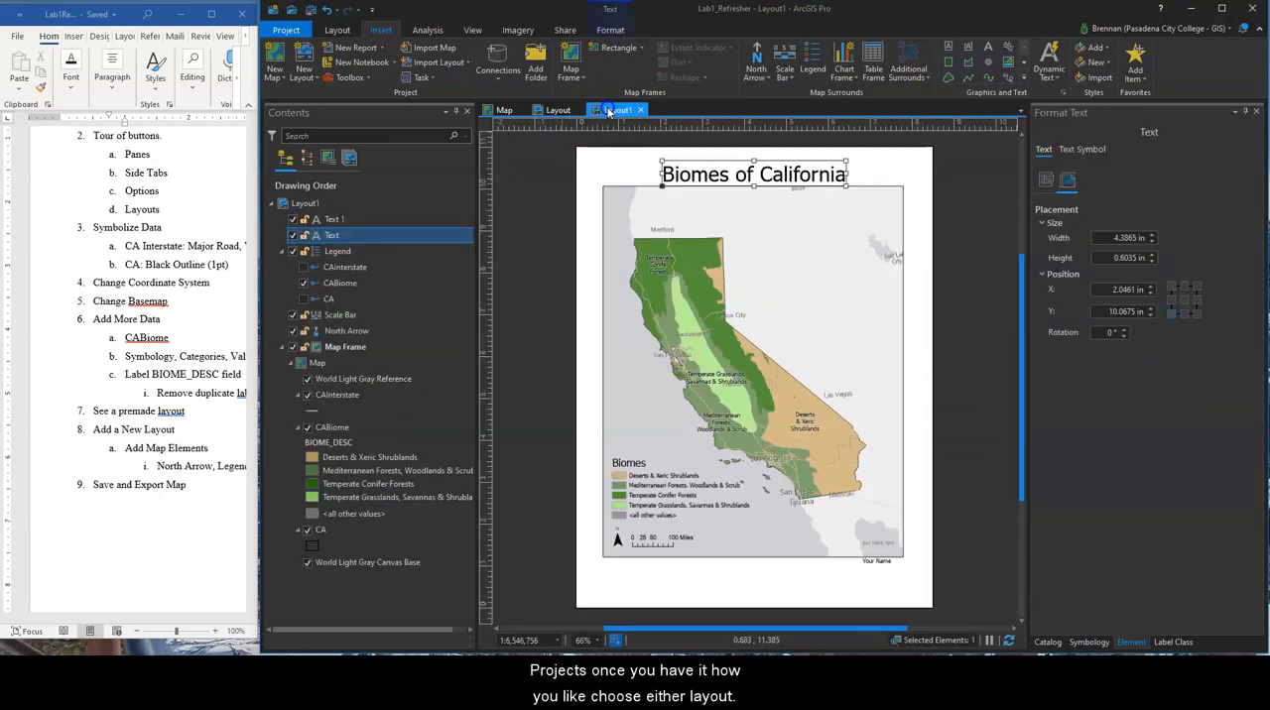
pyautogui.click(552, 109)
pyautogui.click(606, 112)
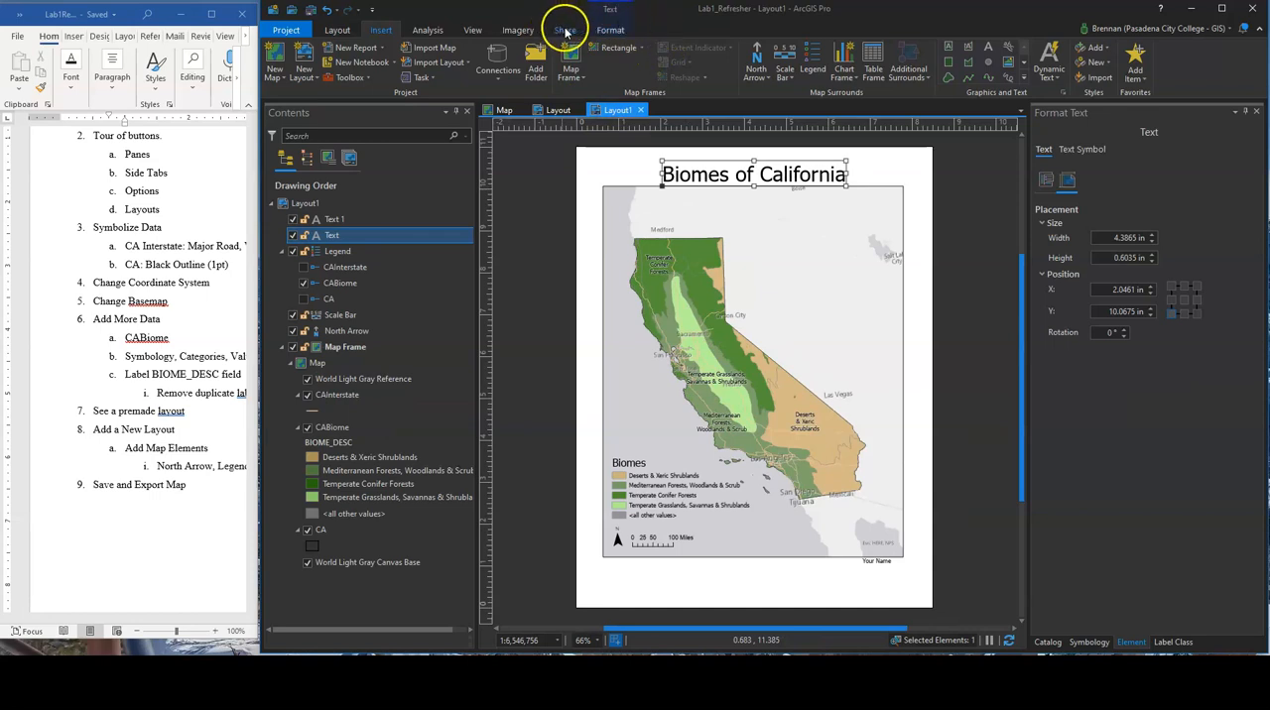
# Examine the formatting options, text symbol settings and preset text styles available for the Biomes of California title
pyautogui.click(560, 227)
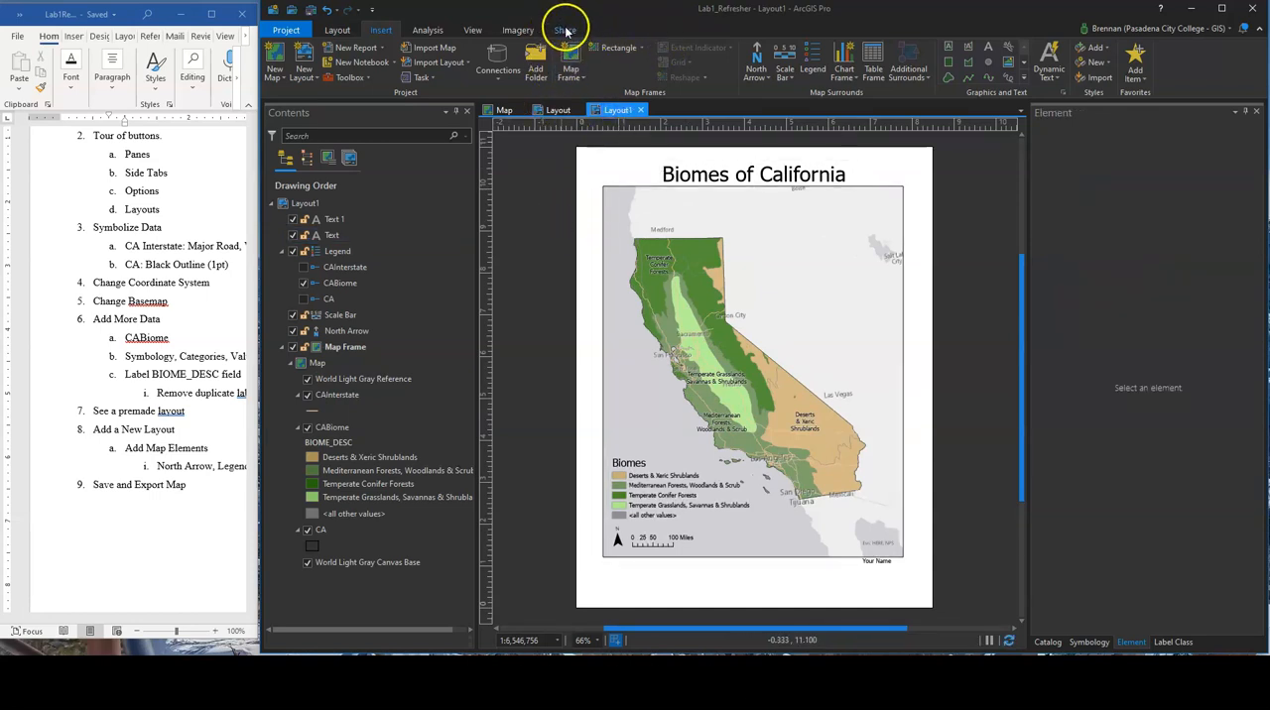
pyautogui.click(739, 178)
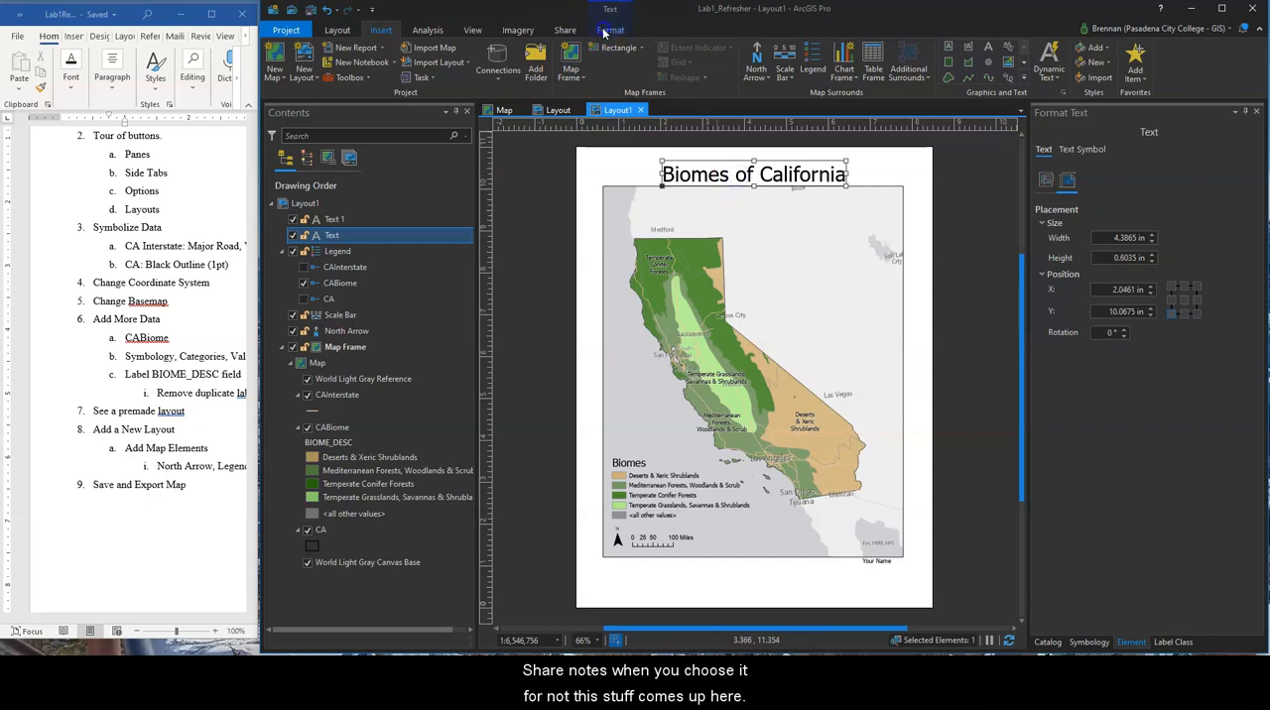
pyautogui.click(608, 29)
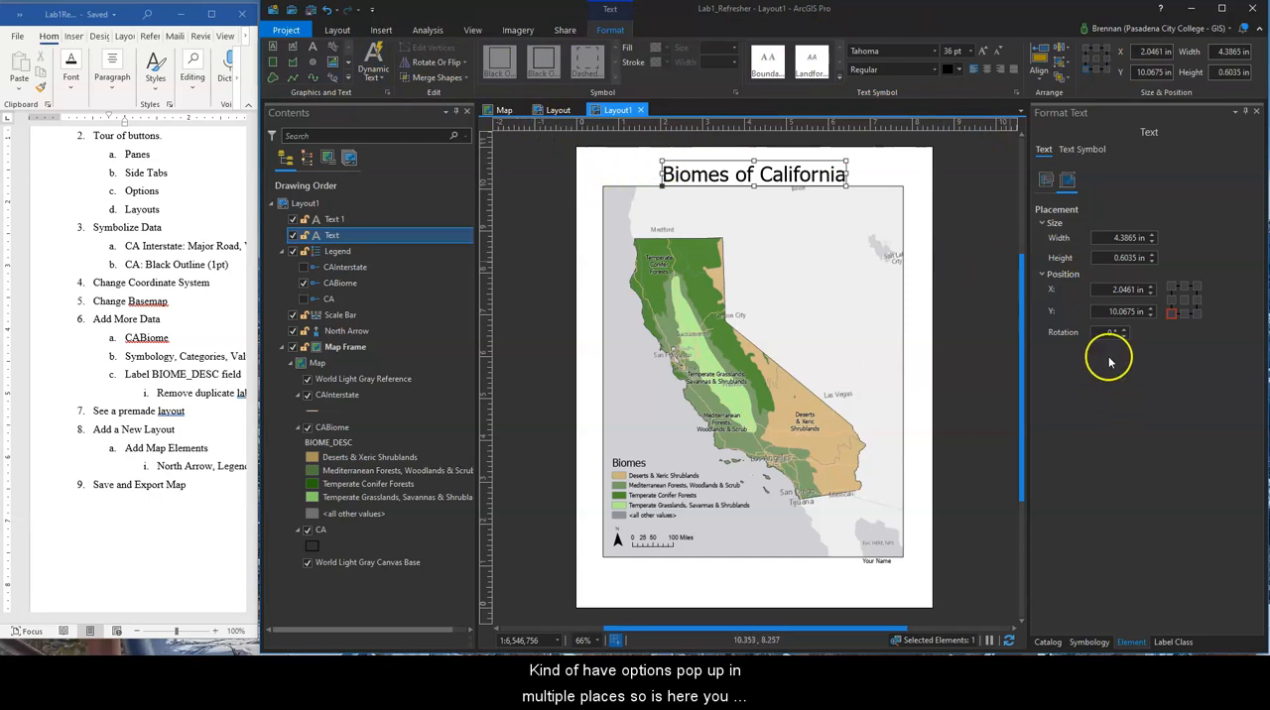
pyautogui.click(1077, 153)
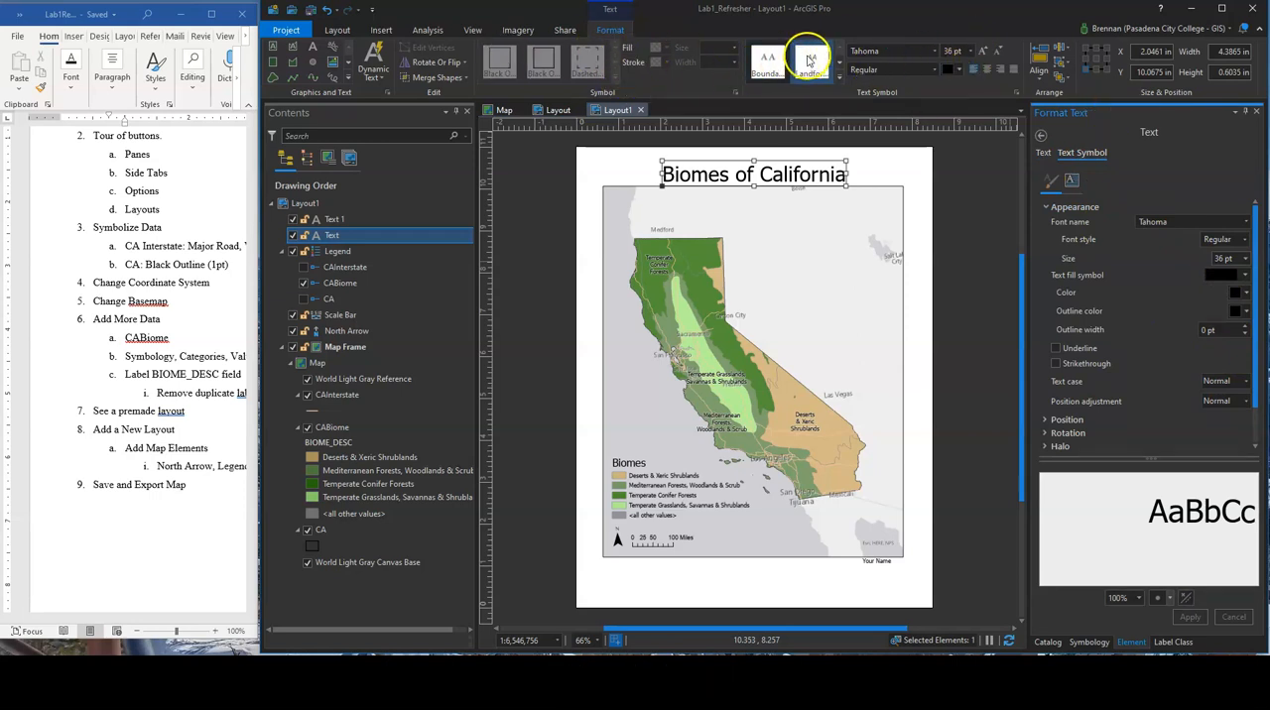
pyautogui.click(838, 64)
pyautogui.click(839, 64)
pyautogui.click(839, 63)
pyautogui.click(838, 52)
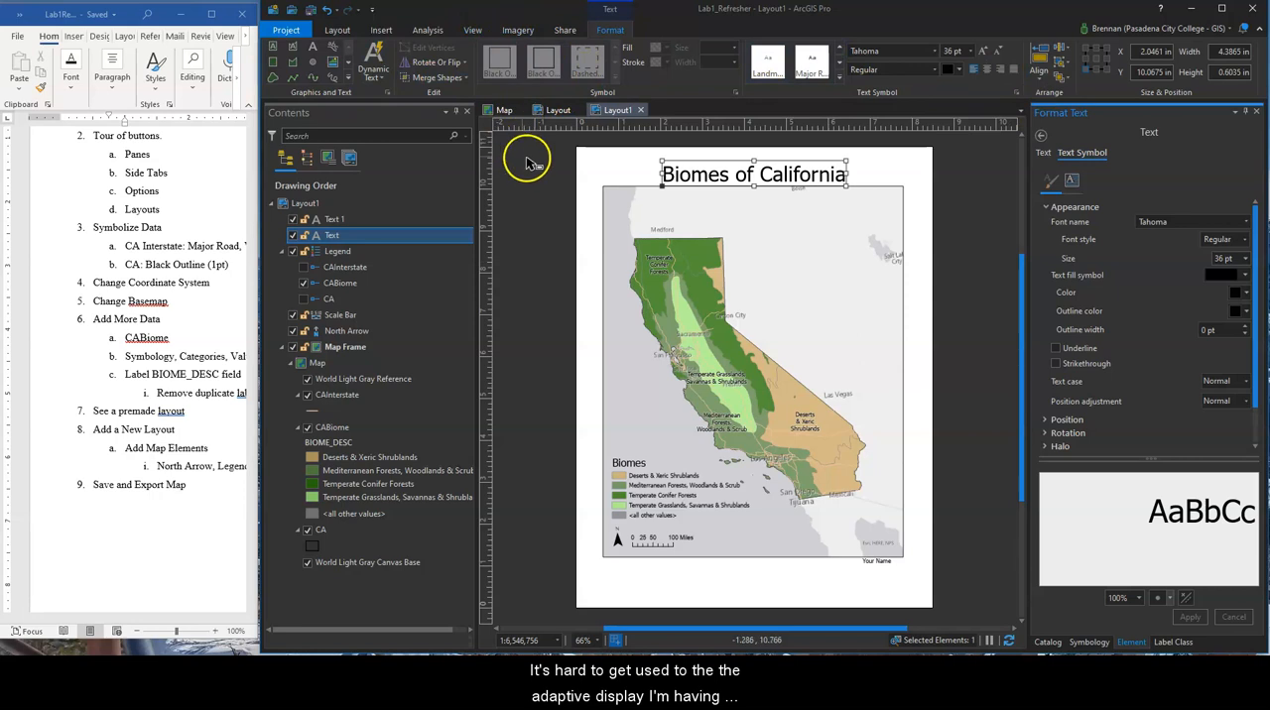
# Set up a PDF export of the layout in the Lab1_Refresher folder, naming the file Lab1_ followed by the author's surname
pyautogui.click(568, 32)
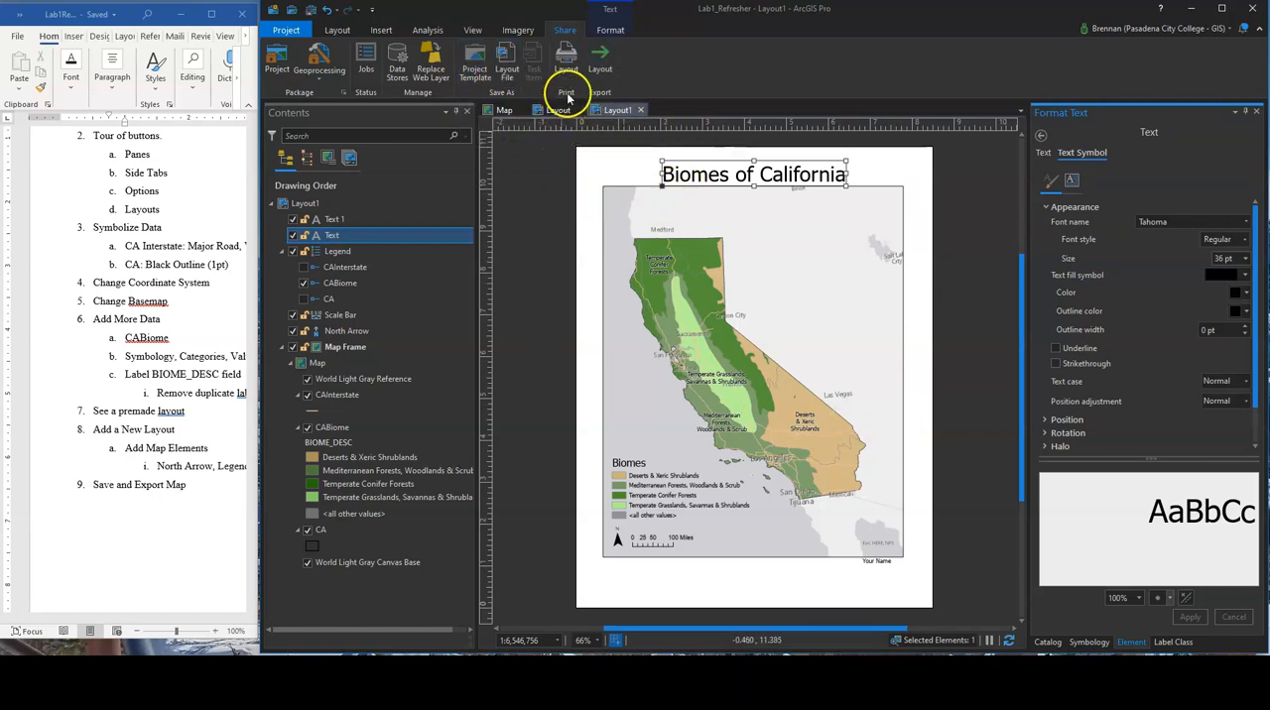
pyautogui.click(603, 63)
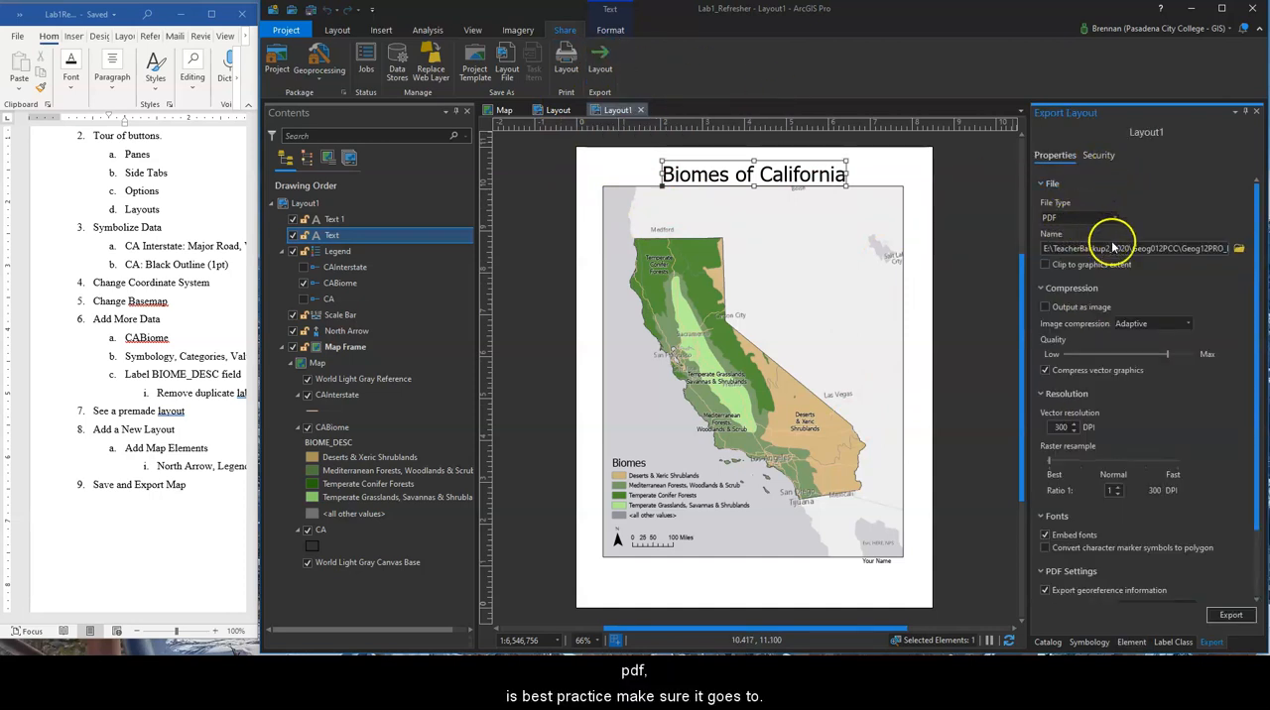
pyautogui.moveTo(1043, 251); pyautogui.dragTo(1200, 258)
pyautogui.click(1198, 249)
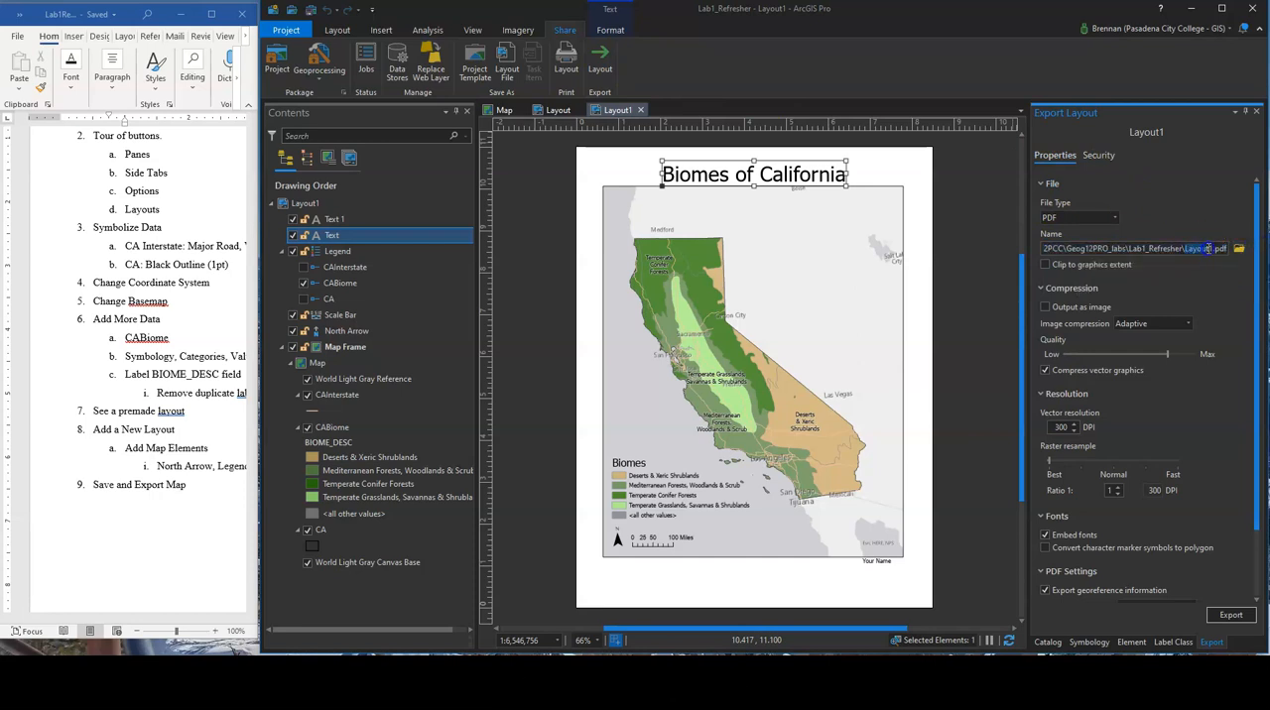
pyautogui.write('L')
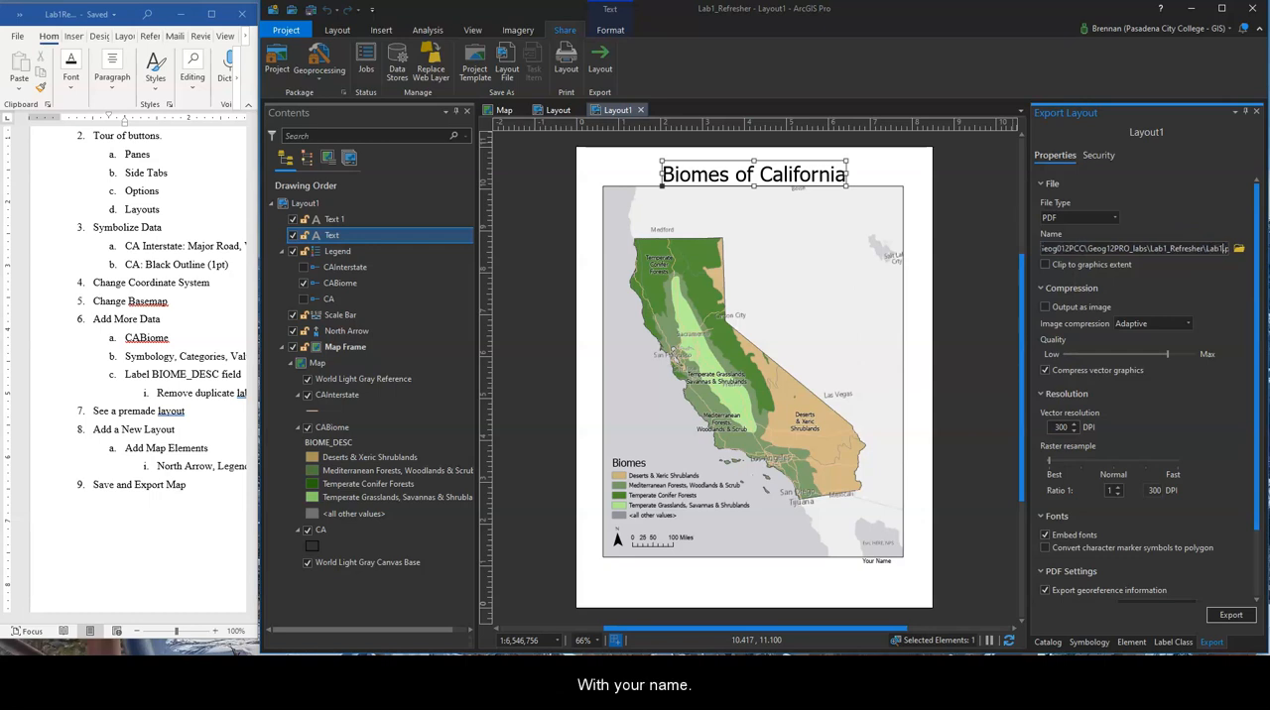
pyautogui.write('ab1_Wallace')
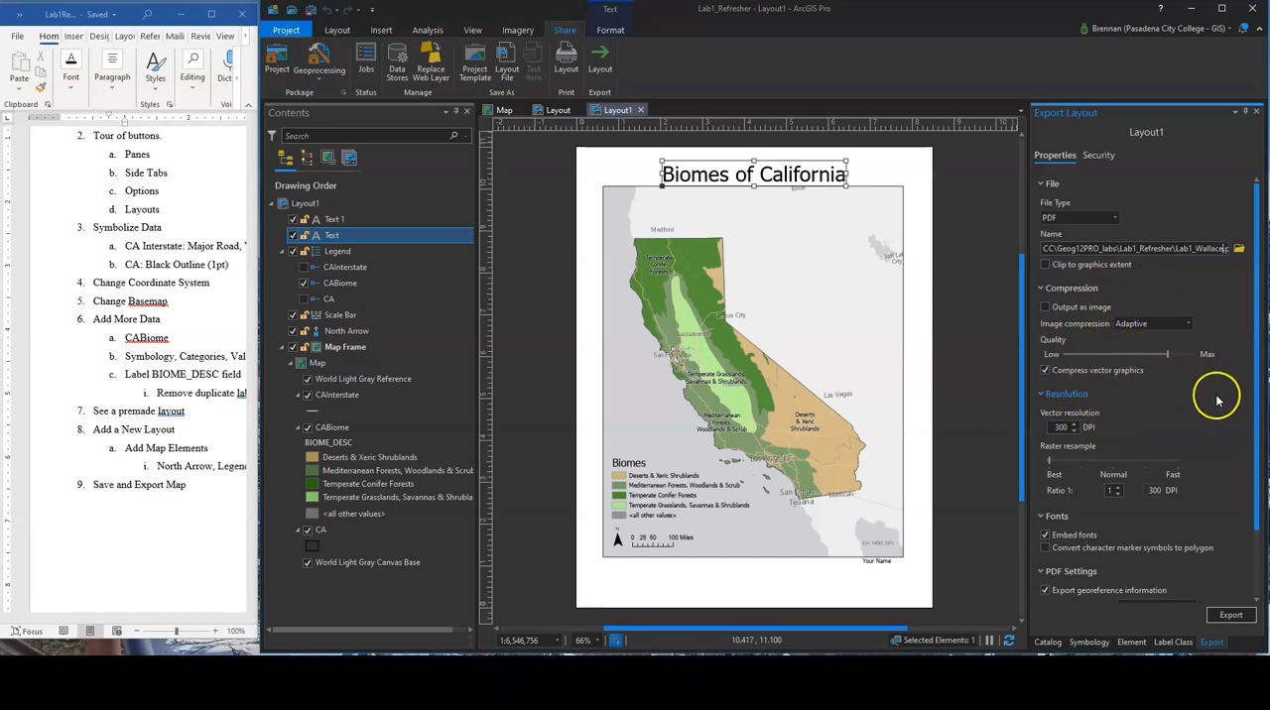
# Export the layout to PDF with fonts embedded
pyautogui.scroll(-3, 1222, 402)
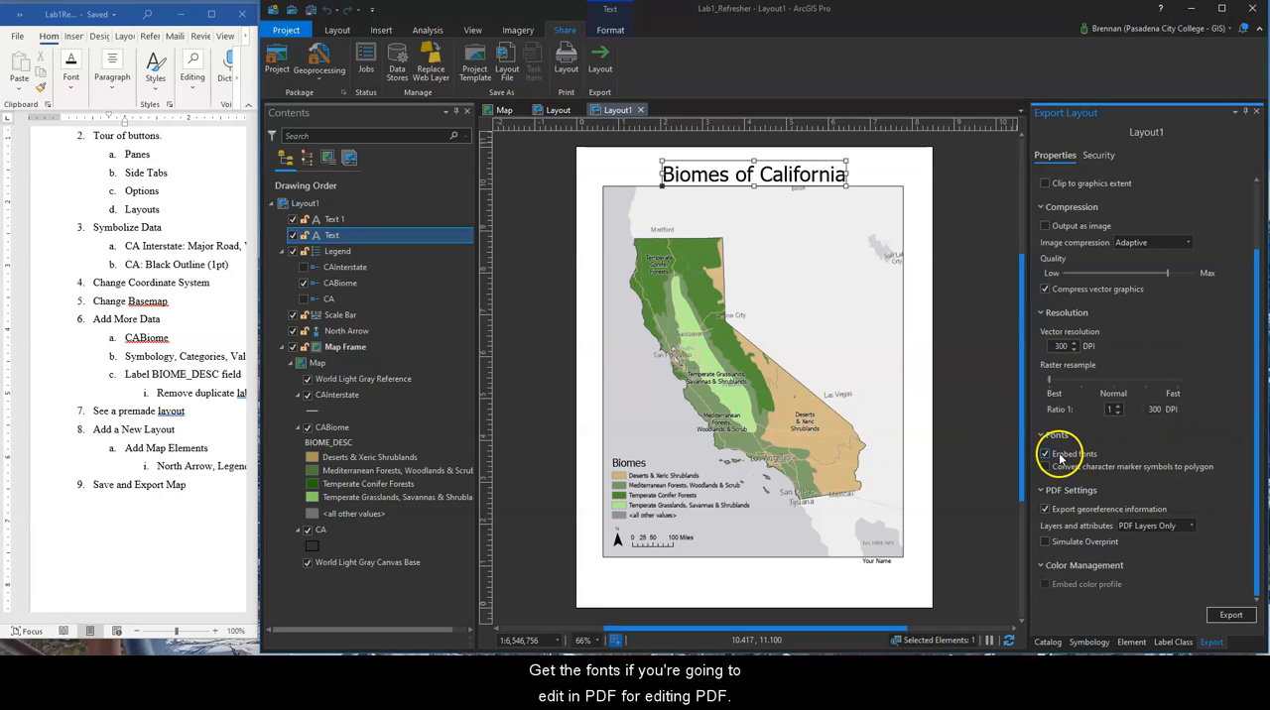
pyautogui.click(1063, 456)
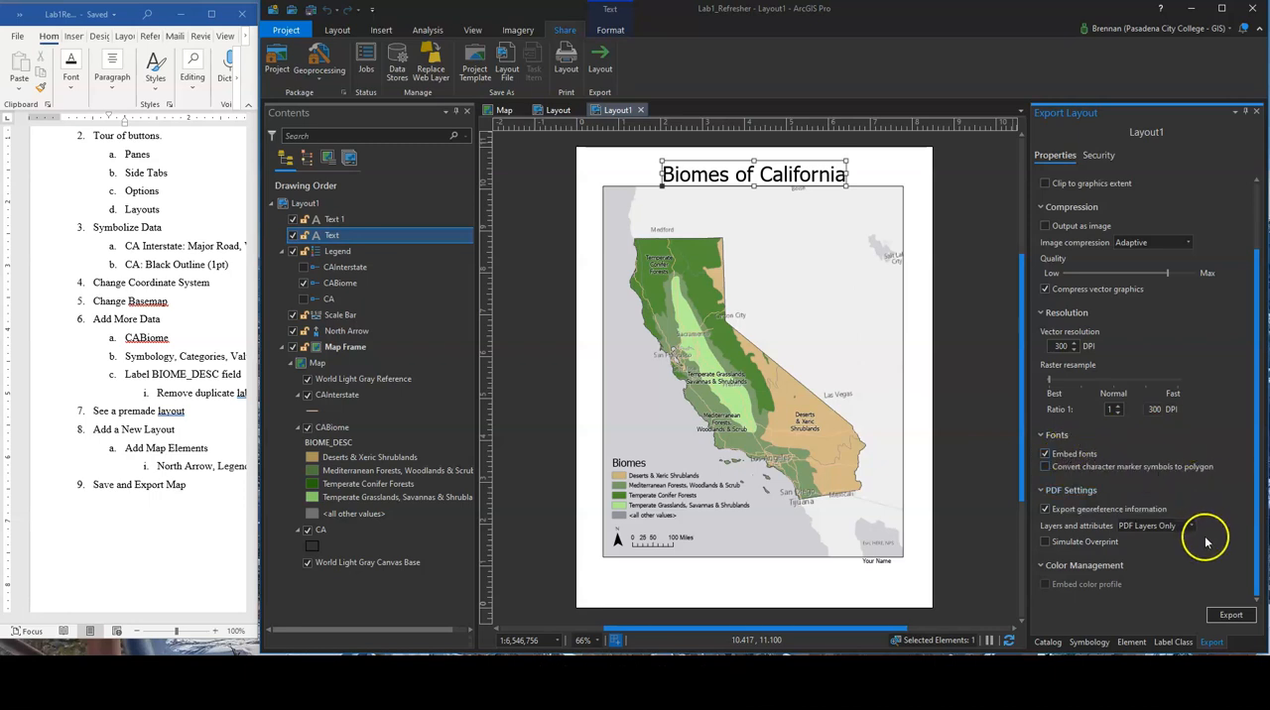
pyautogui.click(1235, 619)
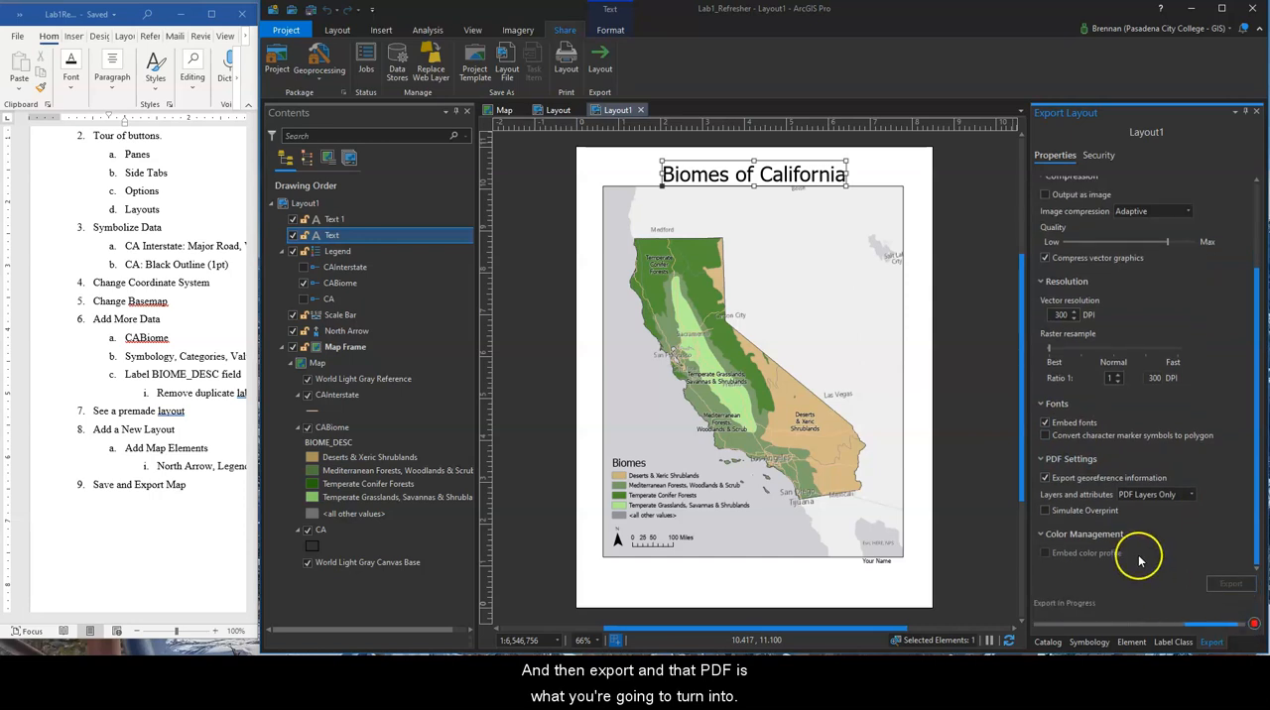